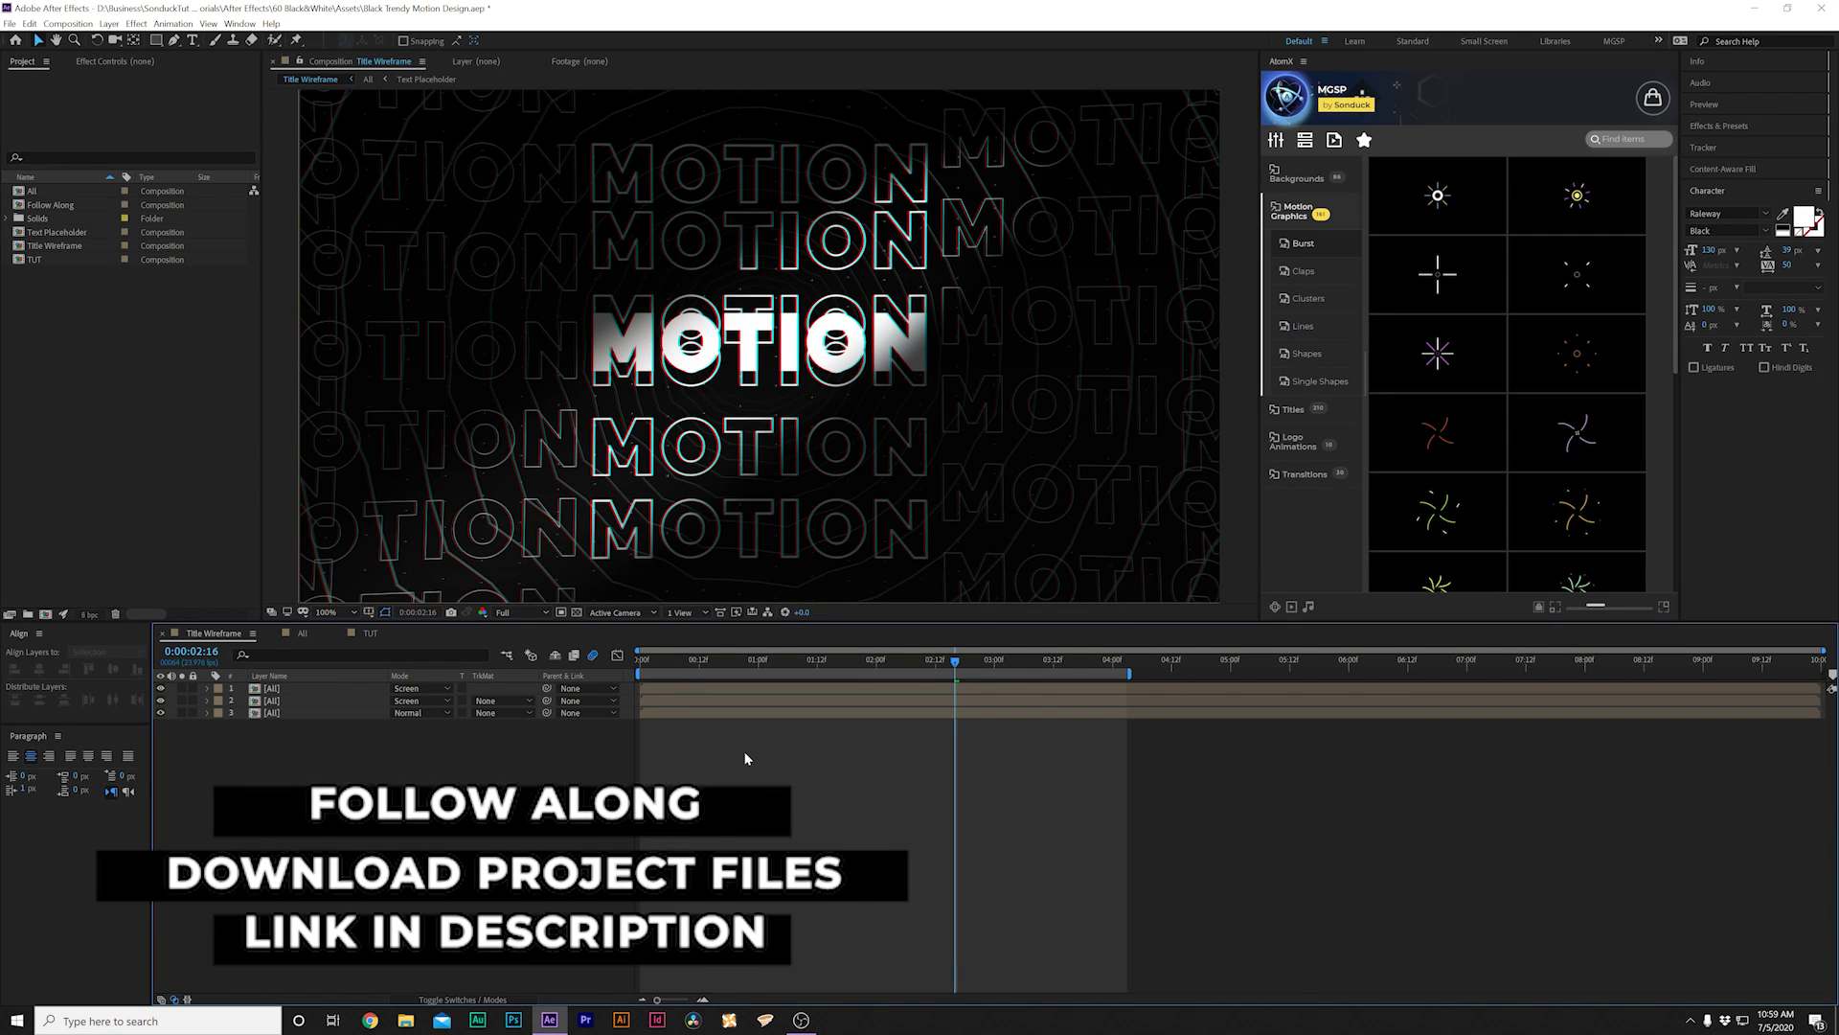
# Step: Examine the finished title design in the All composition and the plain text in the TUT composition
pyautogui.click(301, 633)
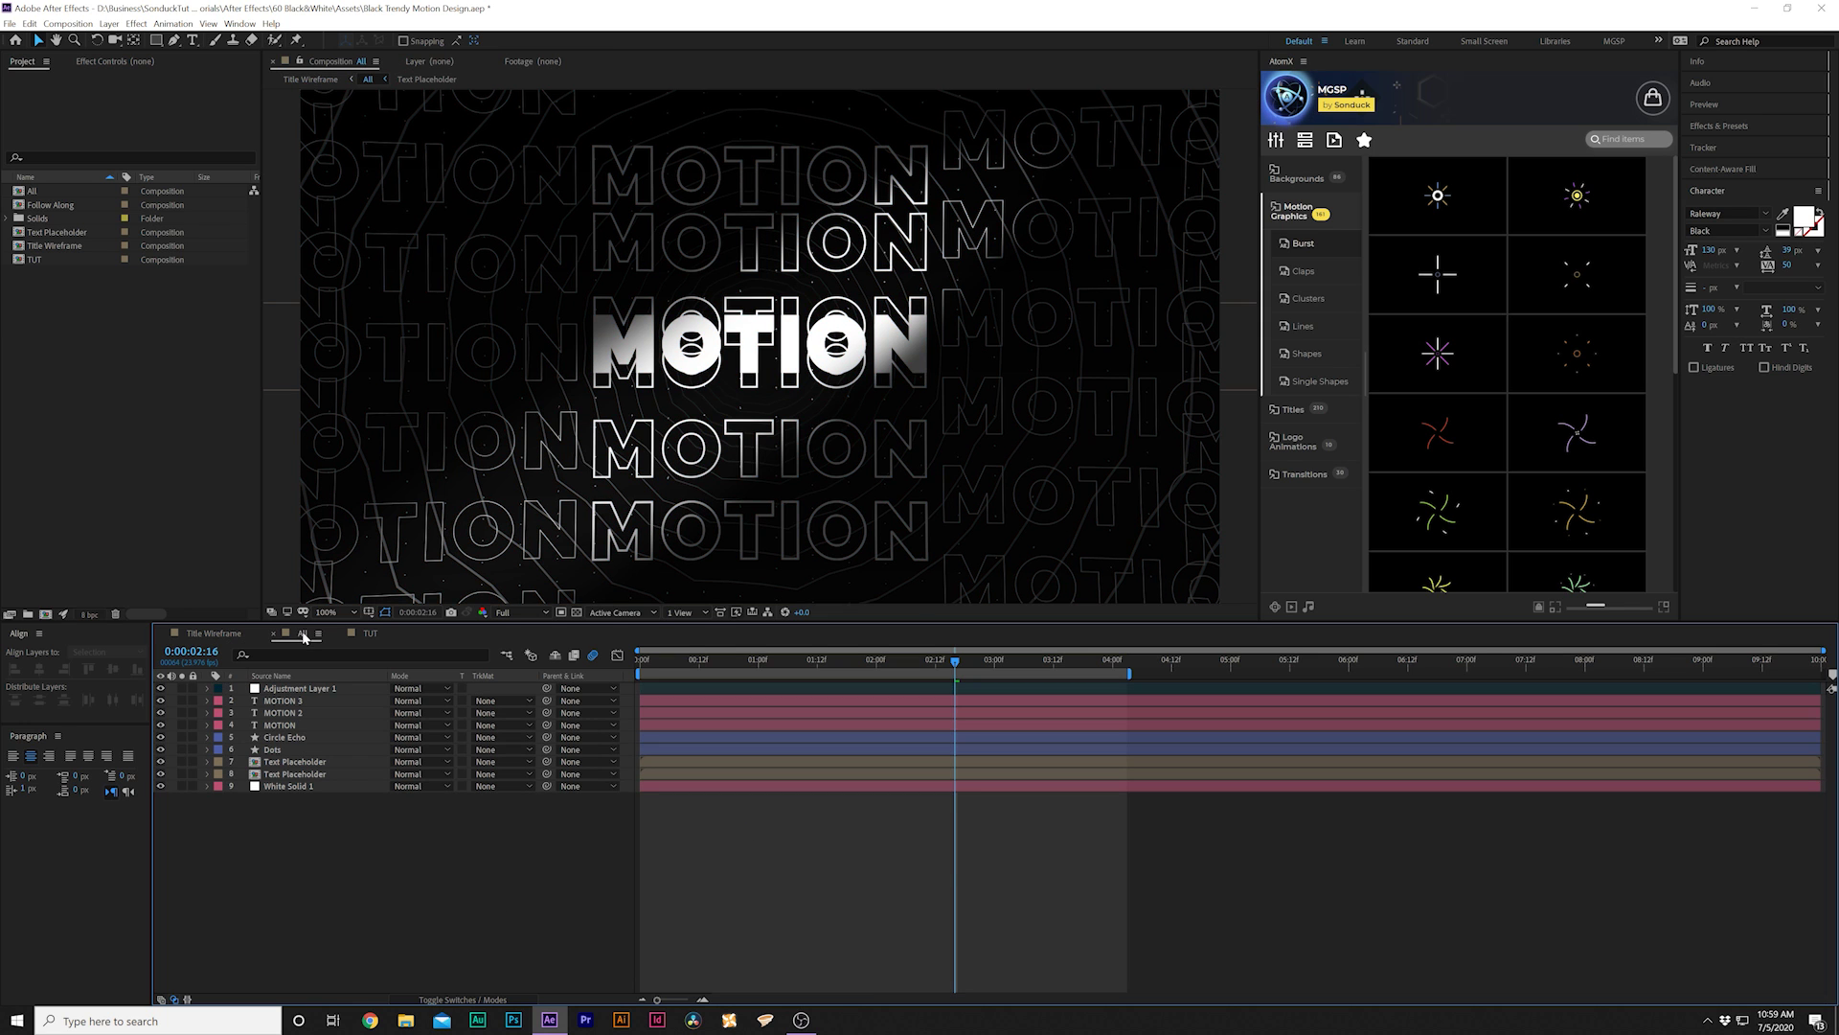
pyautogui.click(374, 634)
pyautogui.click(287, 778)
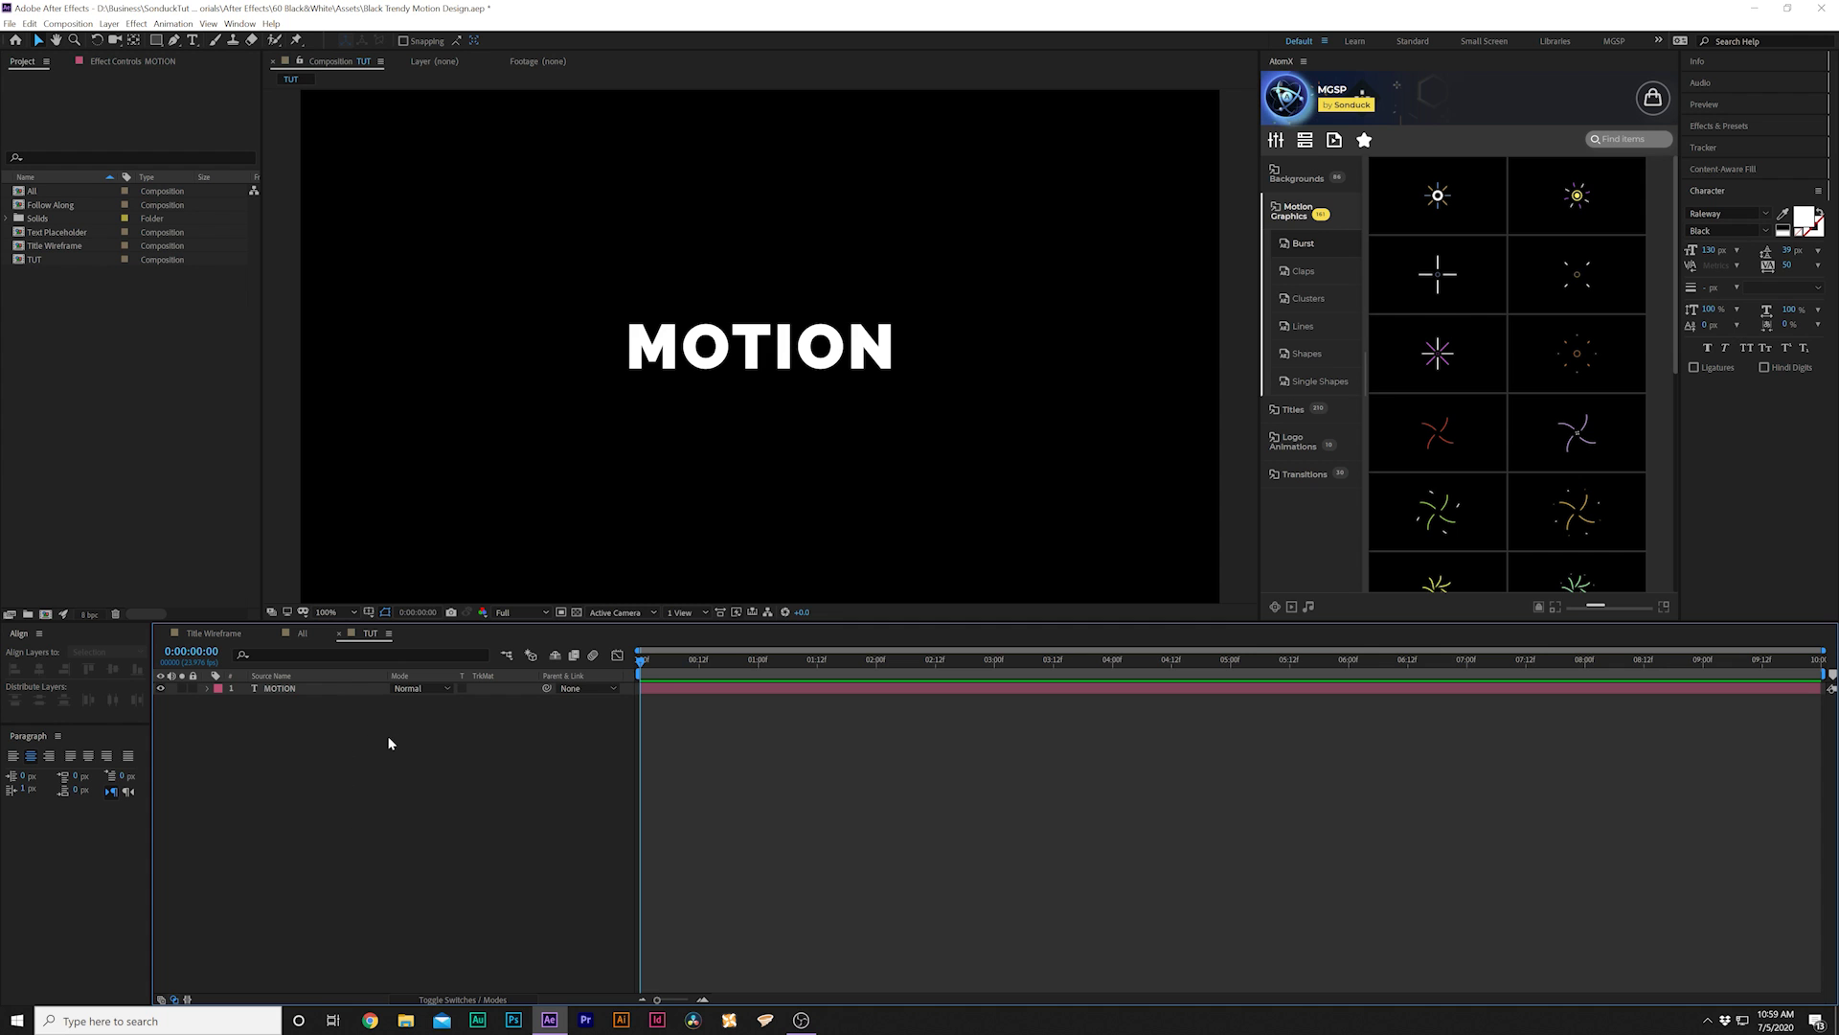
pyautogui.click(303, 633)
pyautogui.scroll(2, 690, 228)
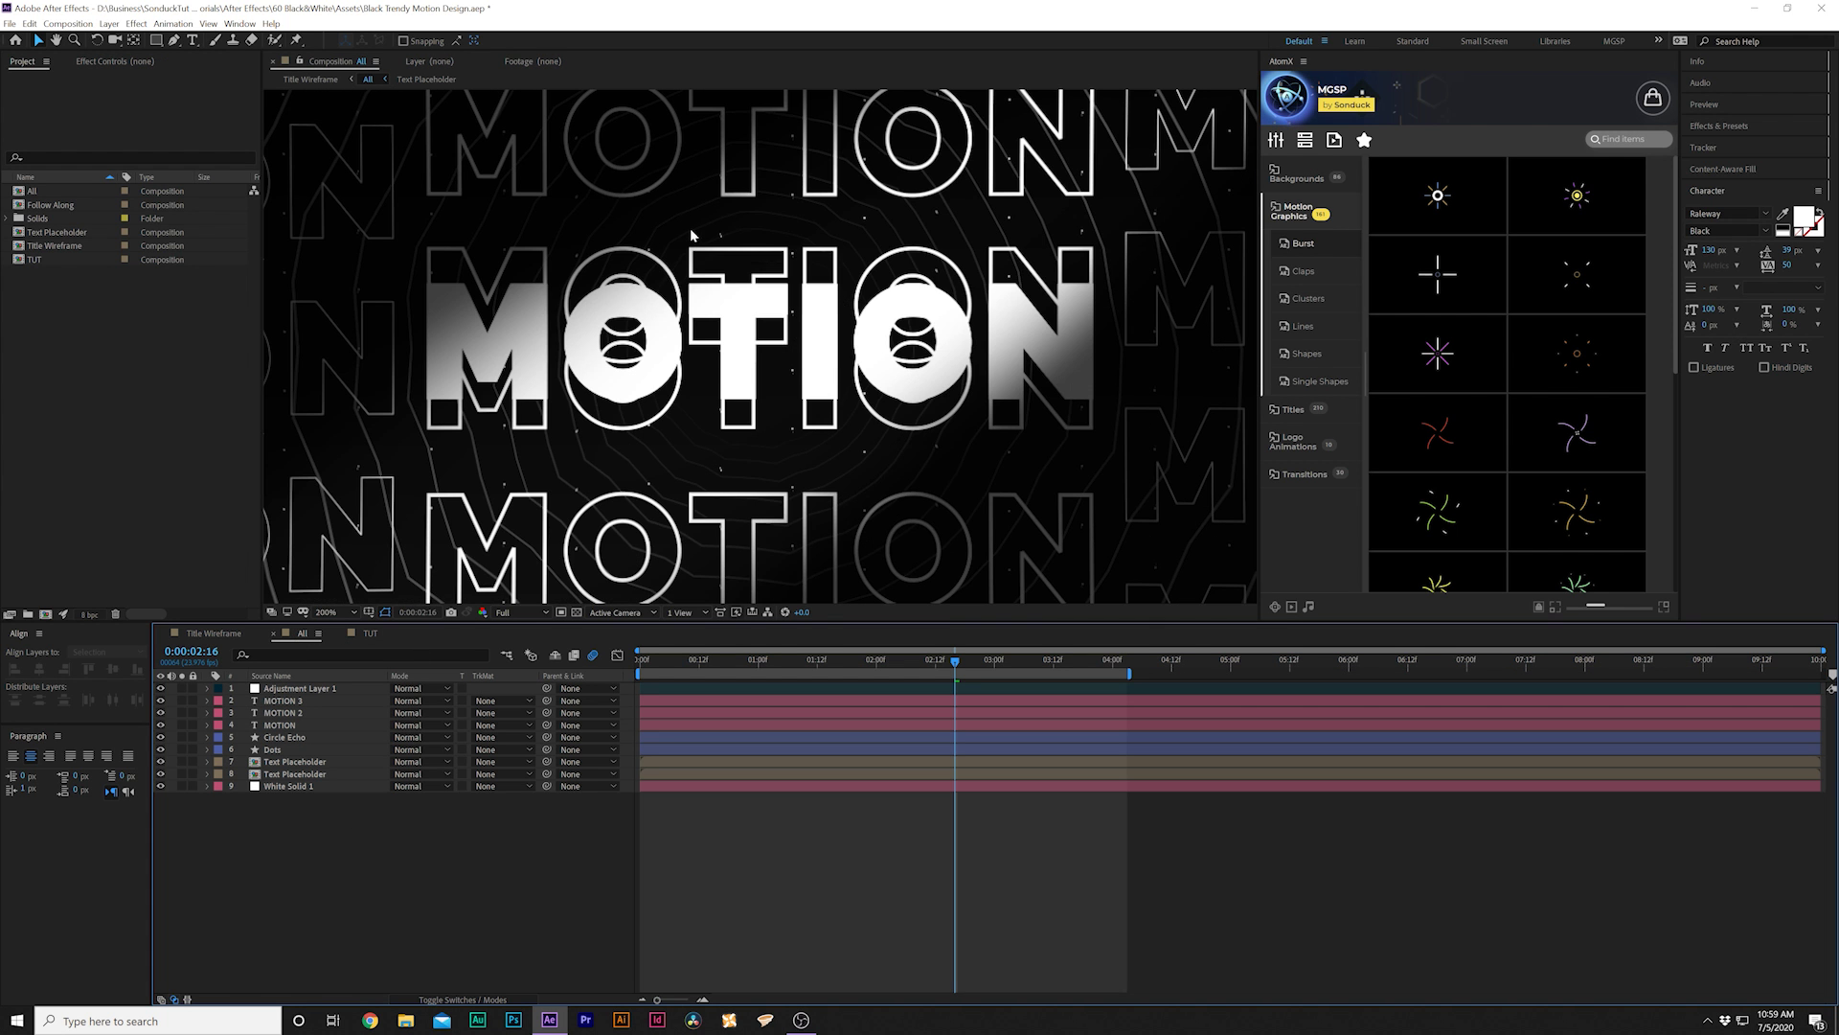
pyautogui.scroll(-2, 870, 236)
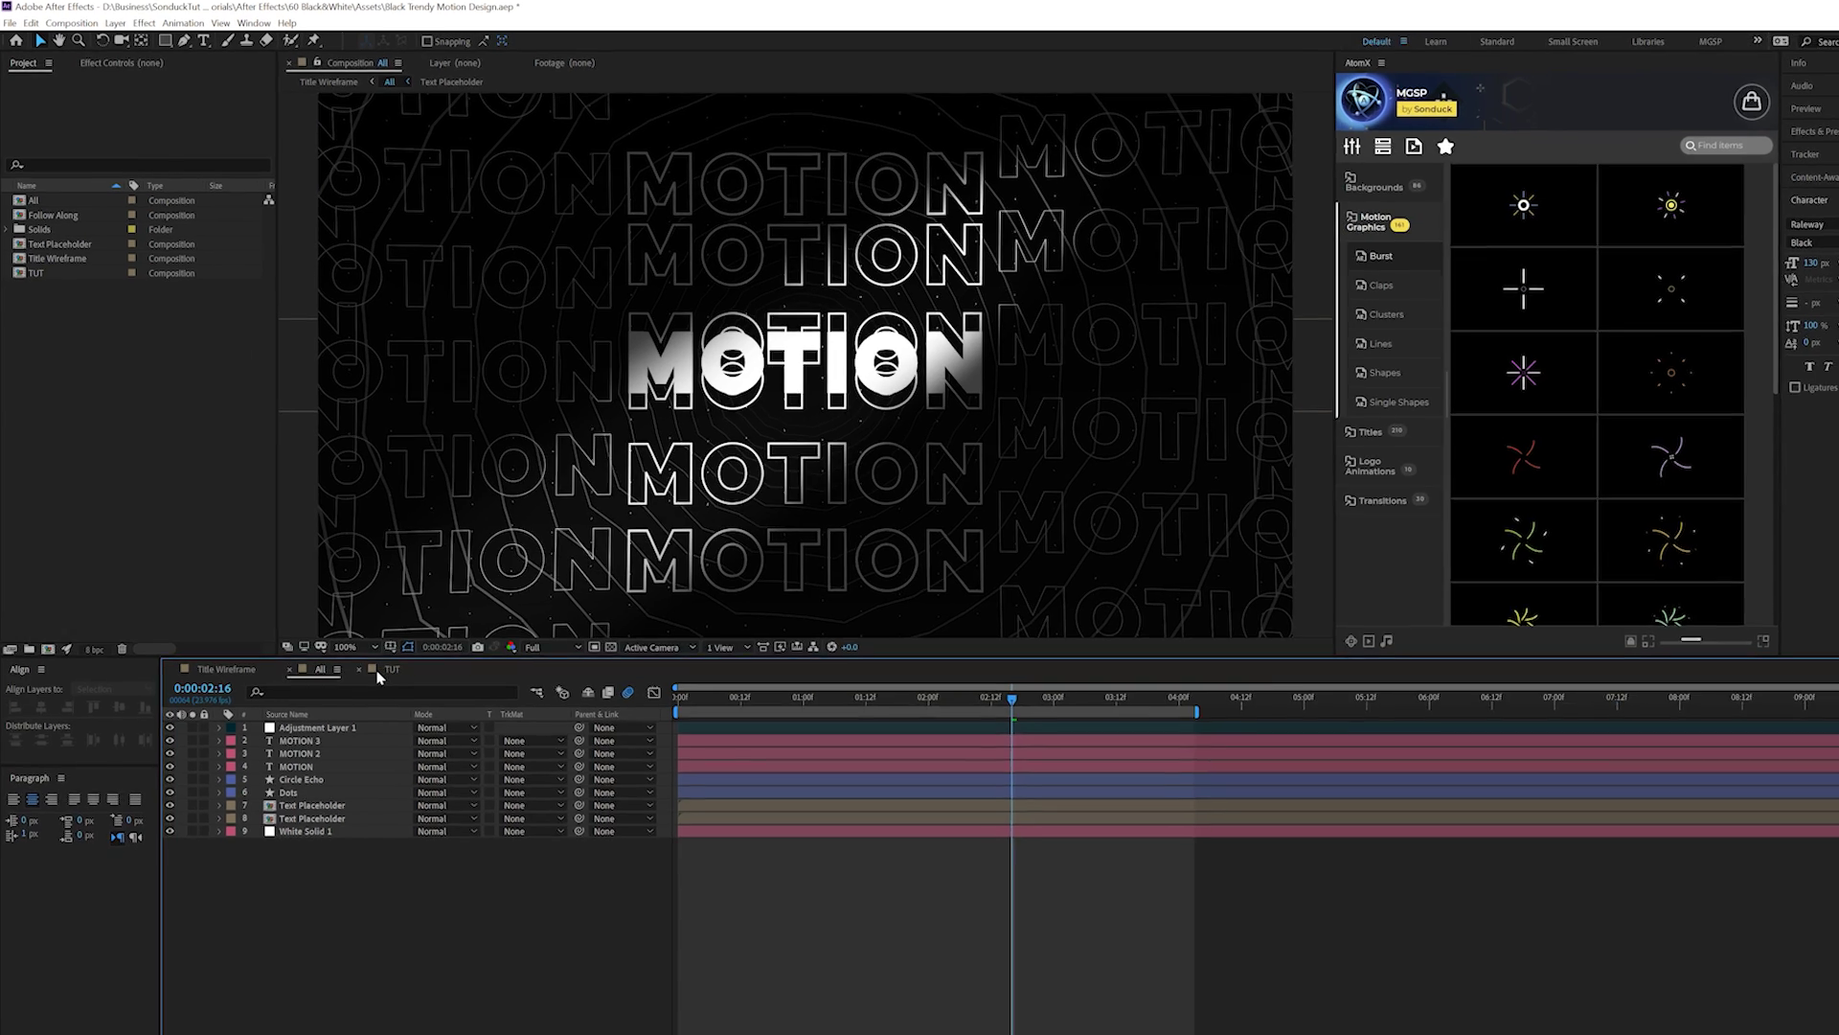
# Step: In the TUT composition, draw a small circle over the title with no fill and a solid white 1 px stroke
pyautogui.click(370, 633)
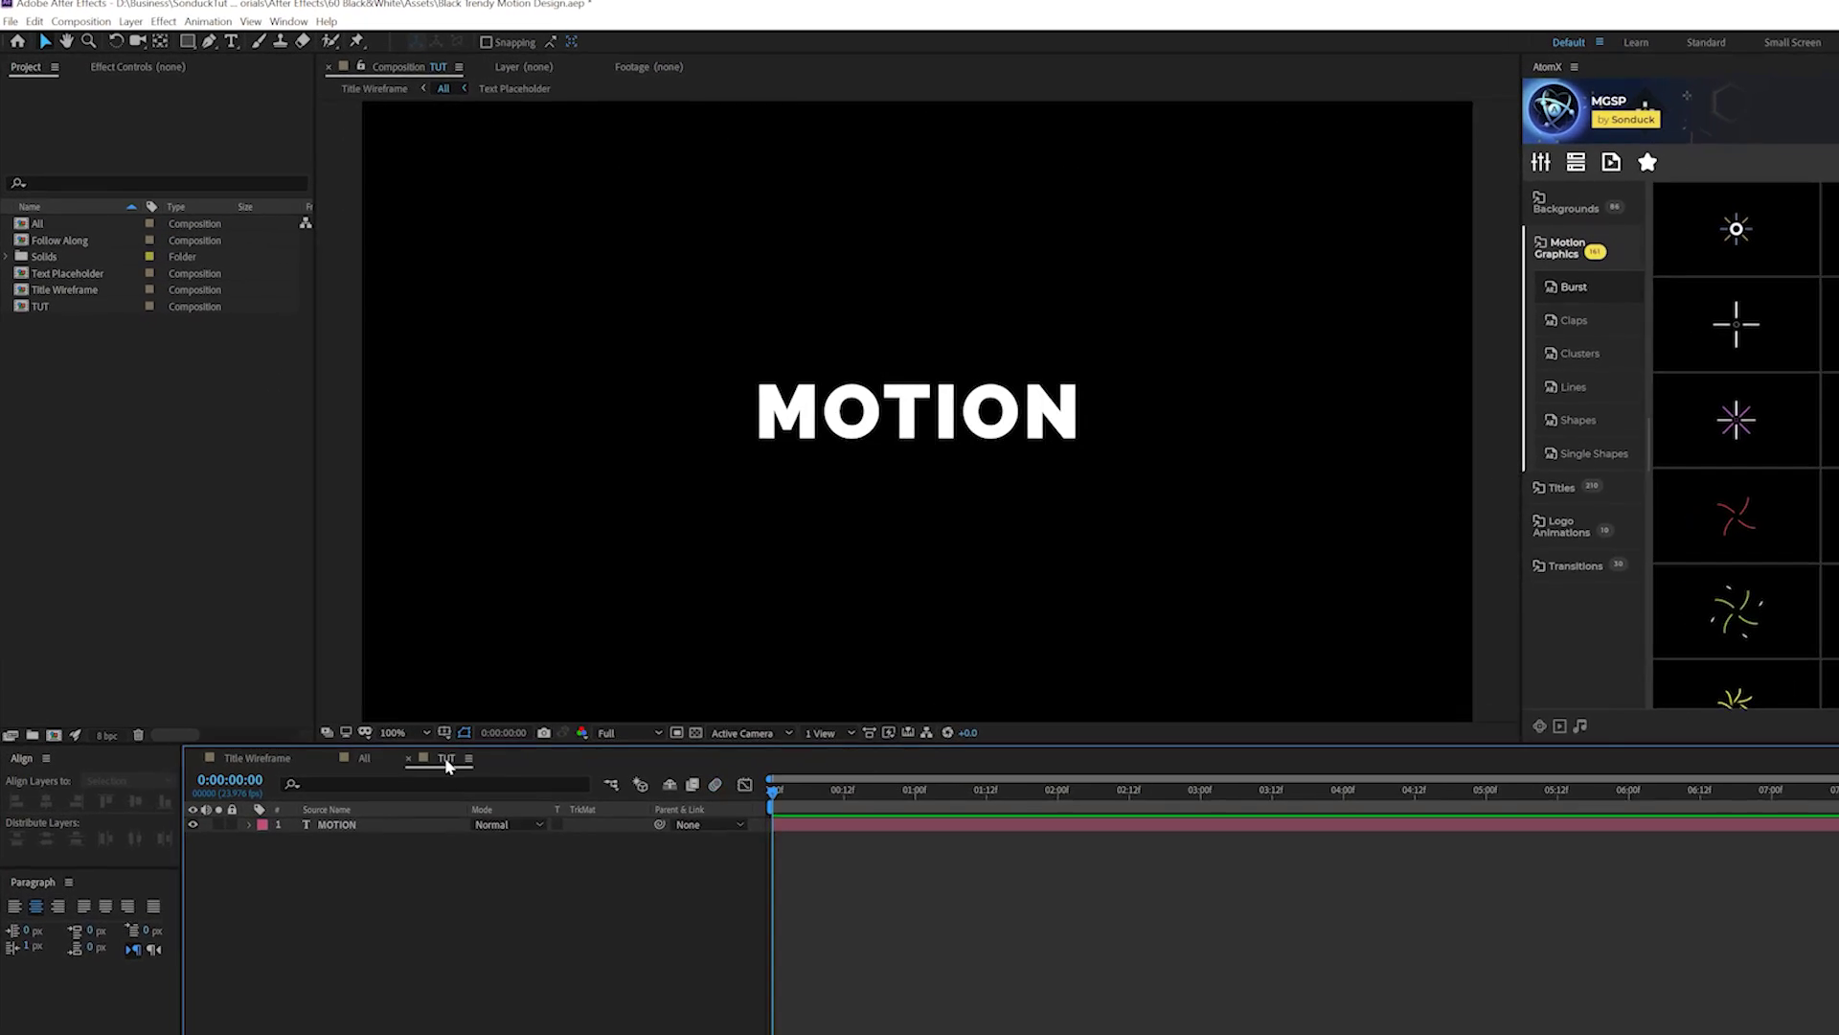
pyautogui.click(207, 42)
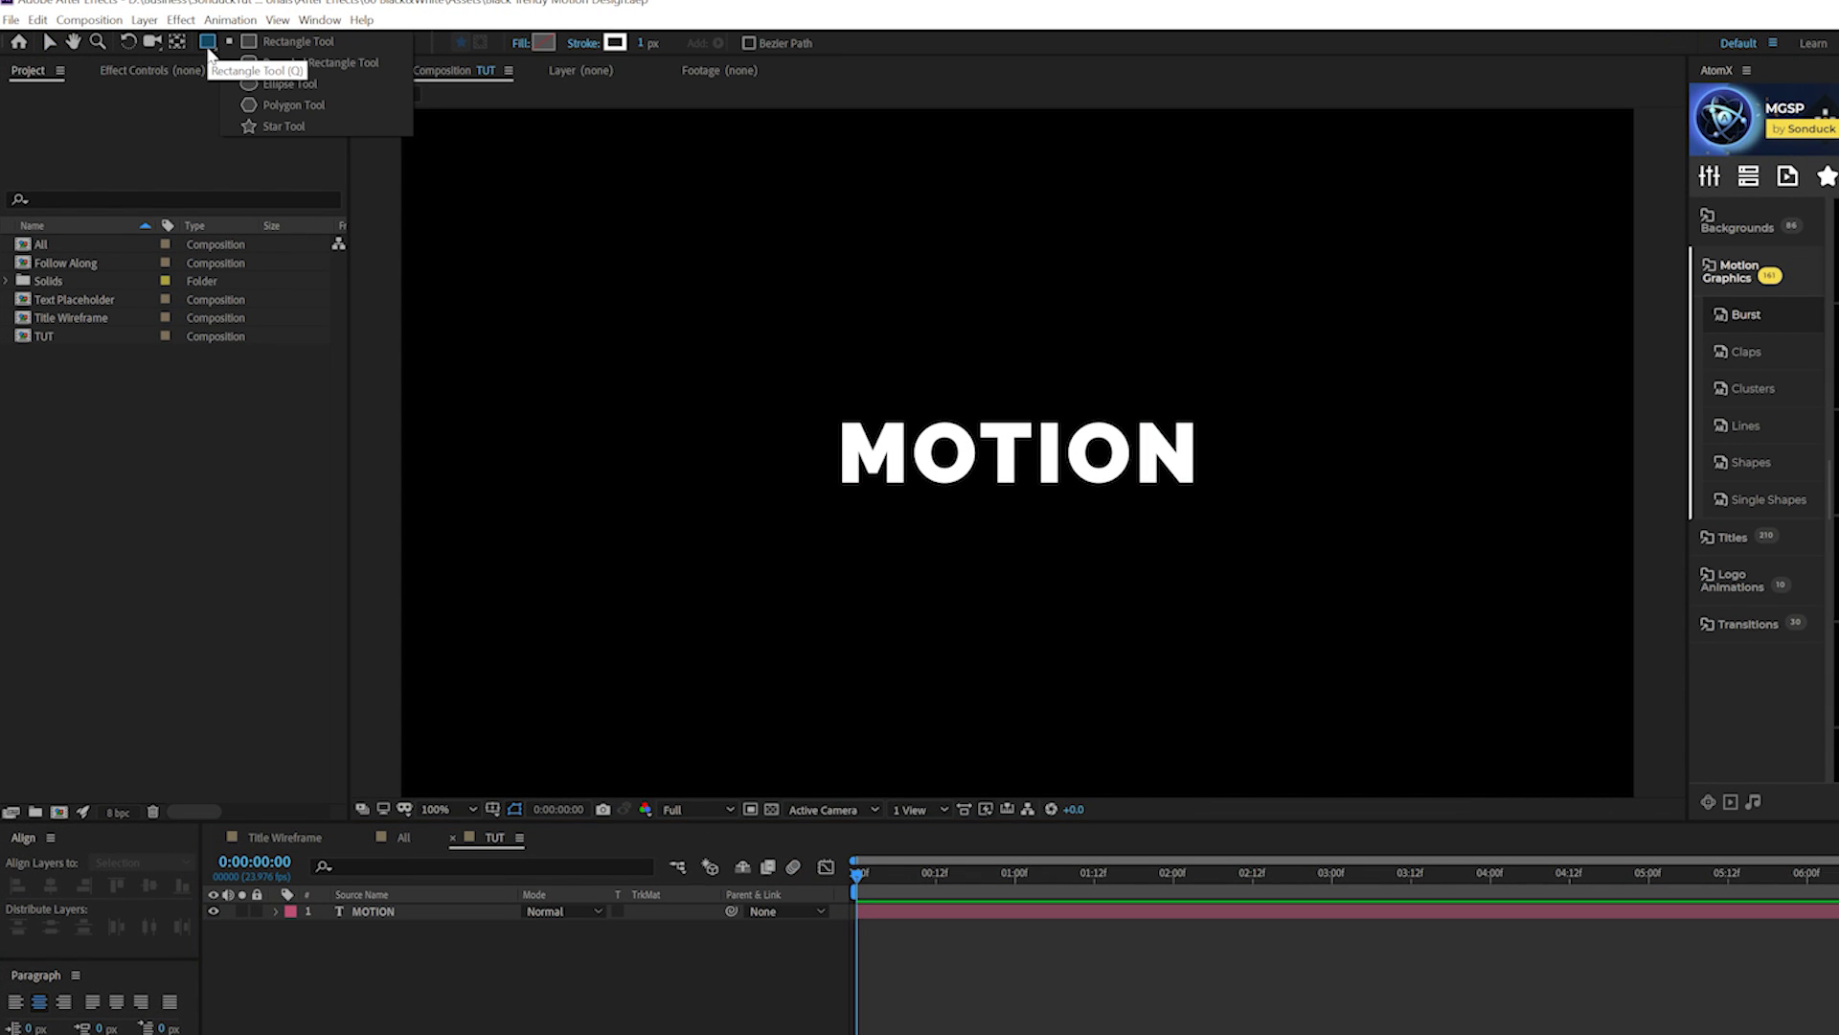
pyautogui.click(273, 83)
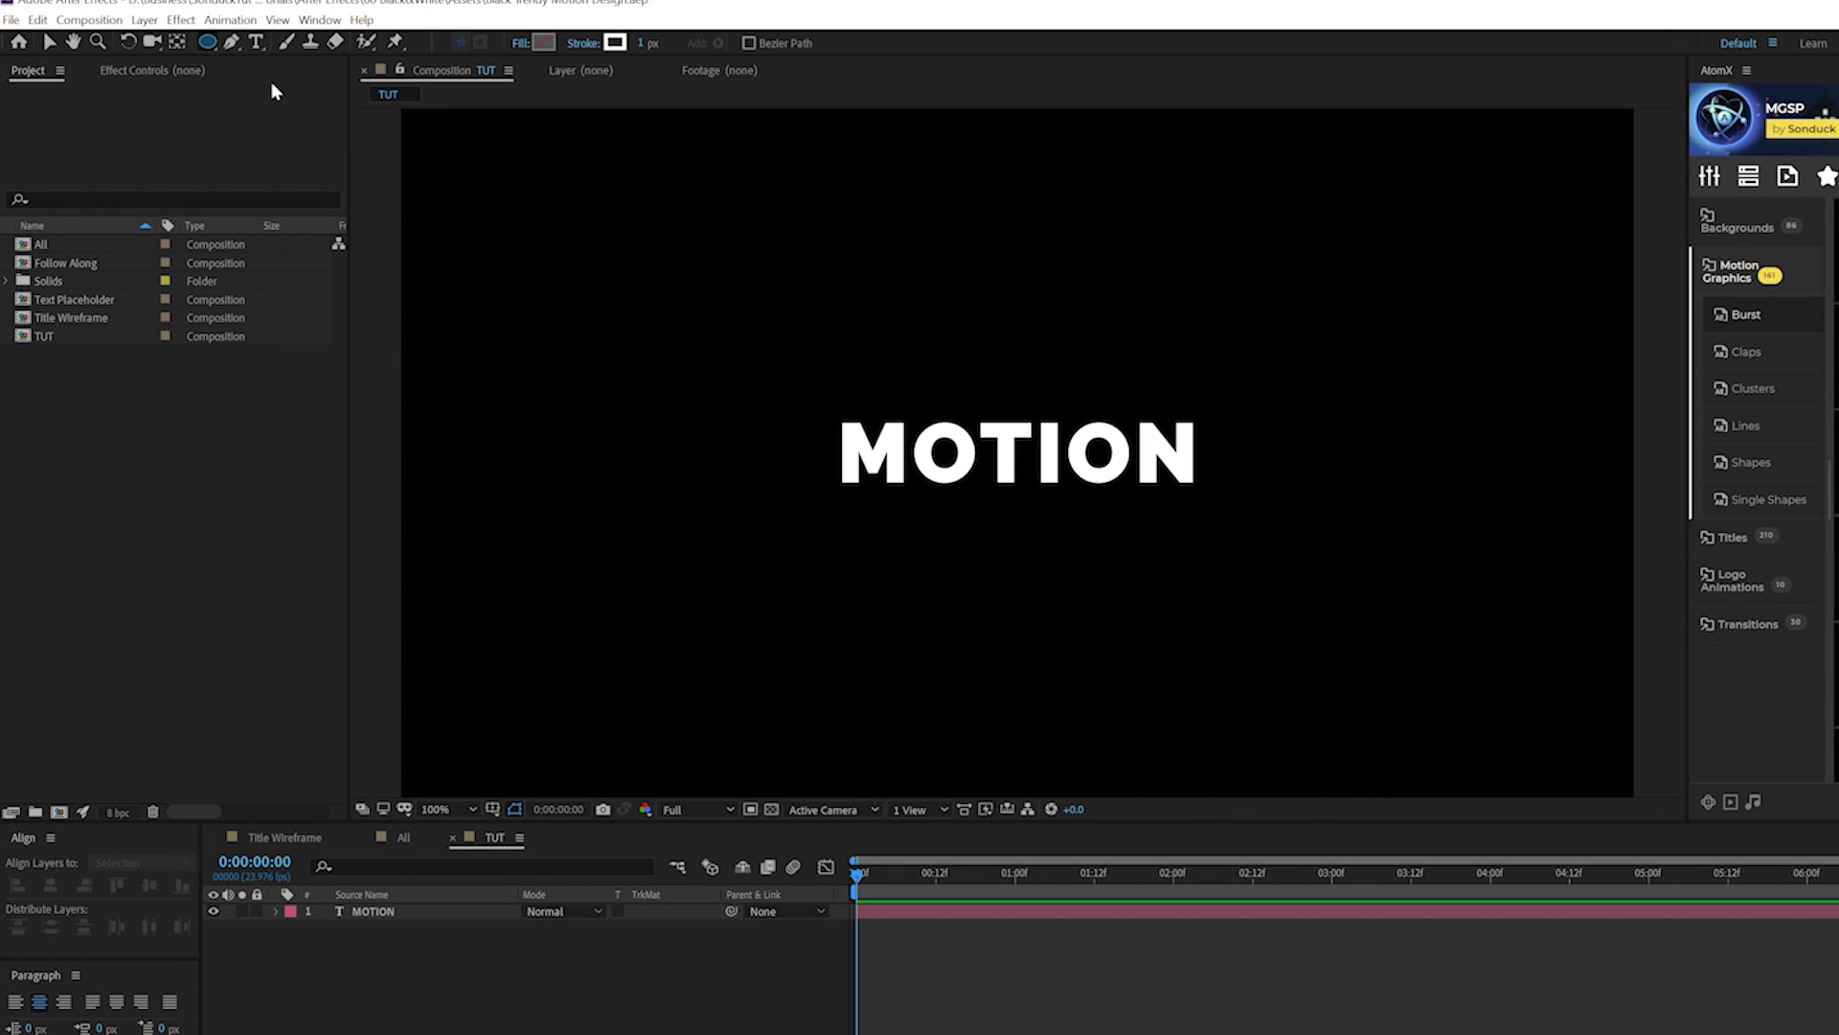
pyautogui.click(518, 44)
pyautogui.click(979, 397)
pyautogui.click(583, 44)
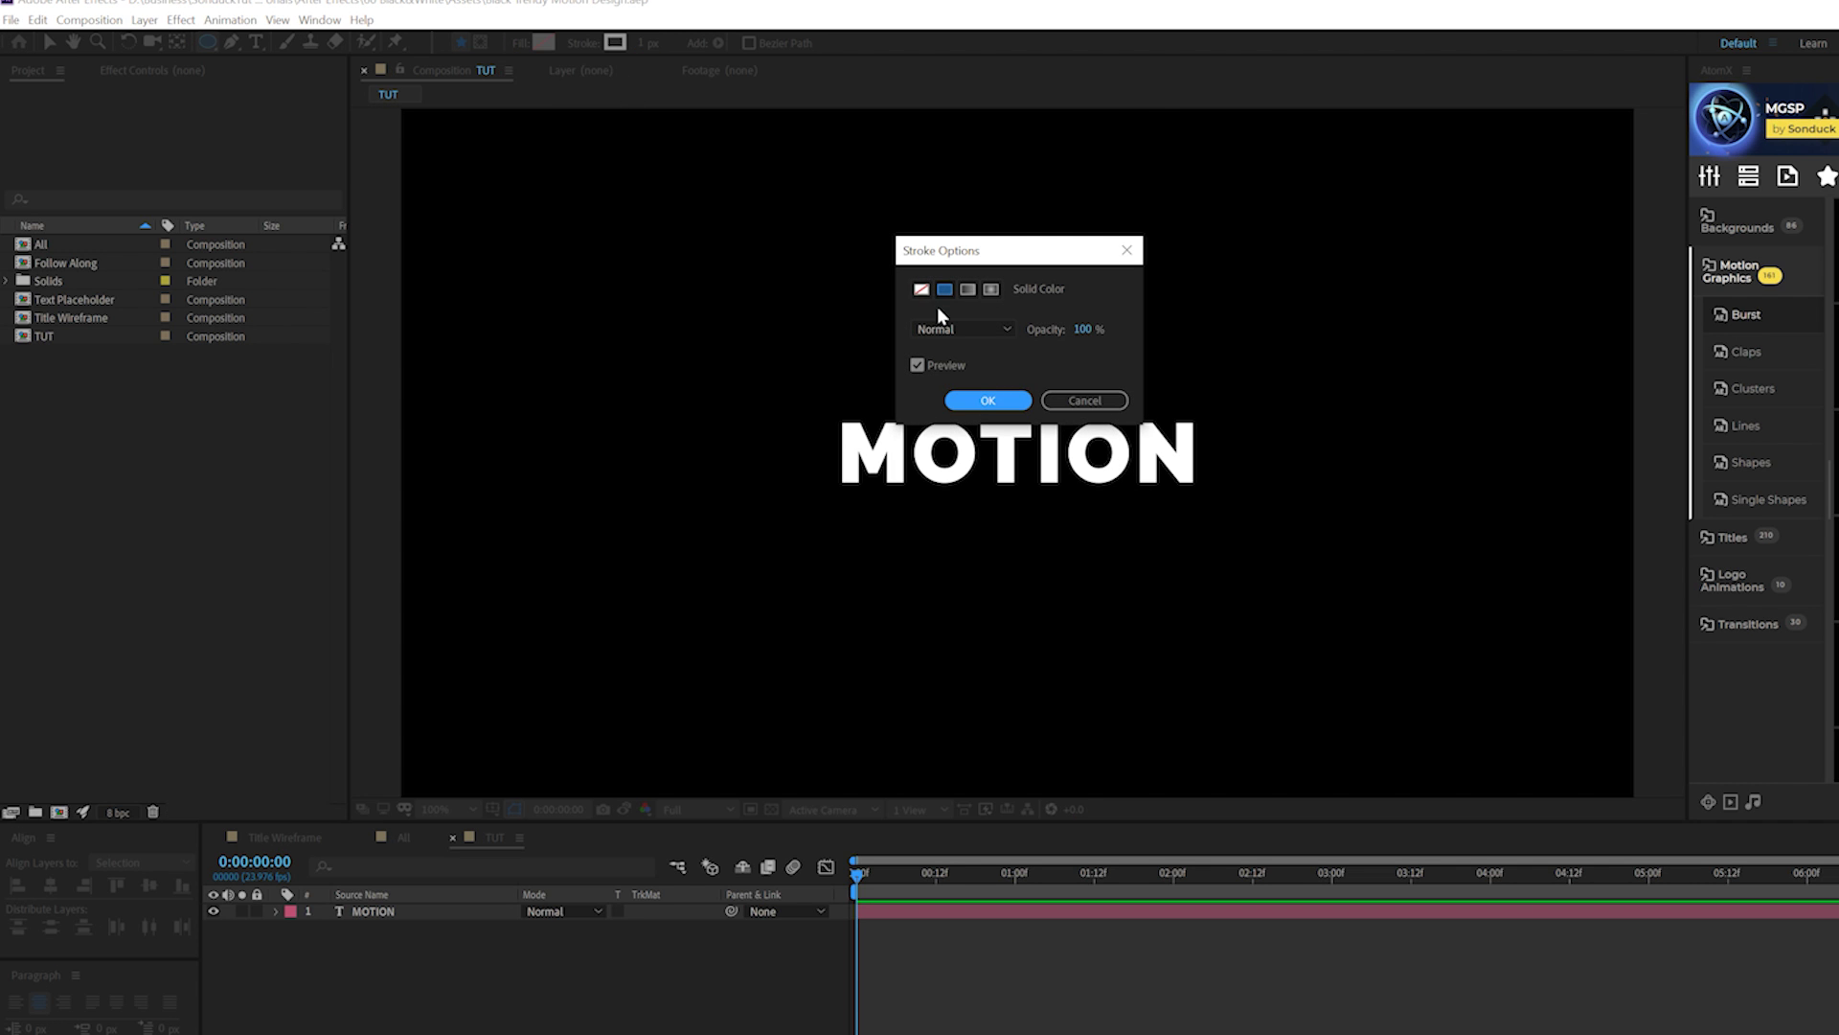
pyautogui.click(982, 403)
pyautogui.moveTo(968, 416); pyautogui.dragTo(1025, 487)
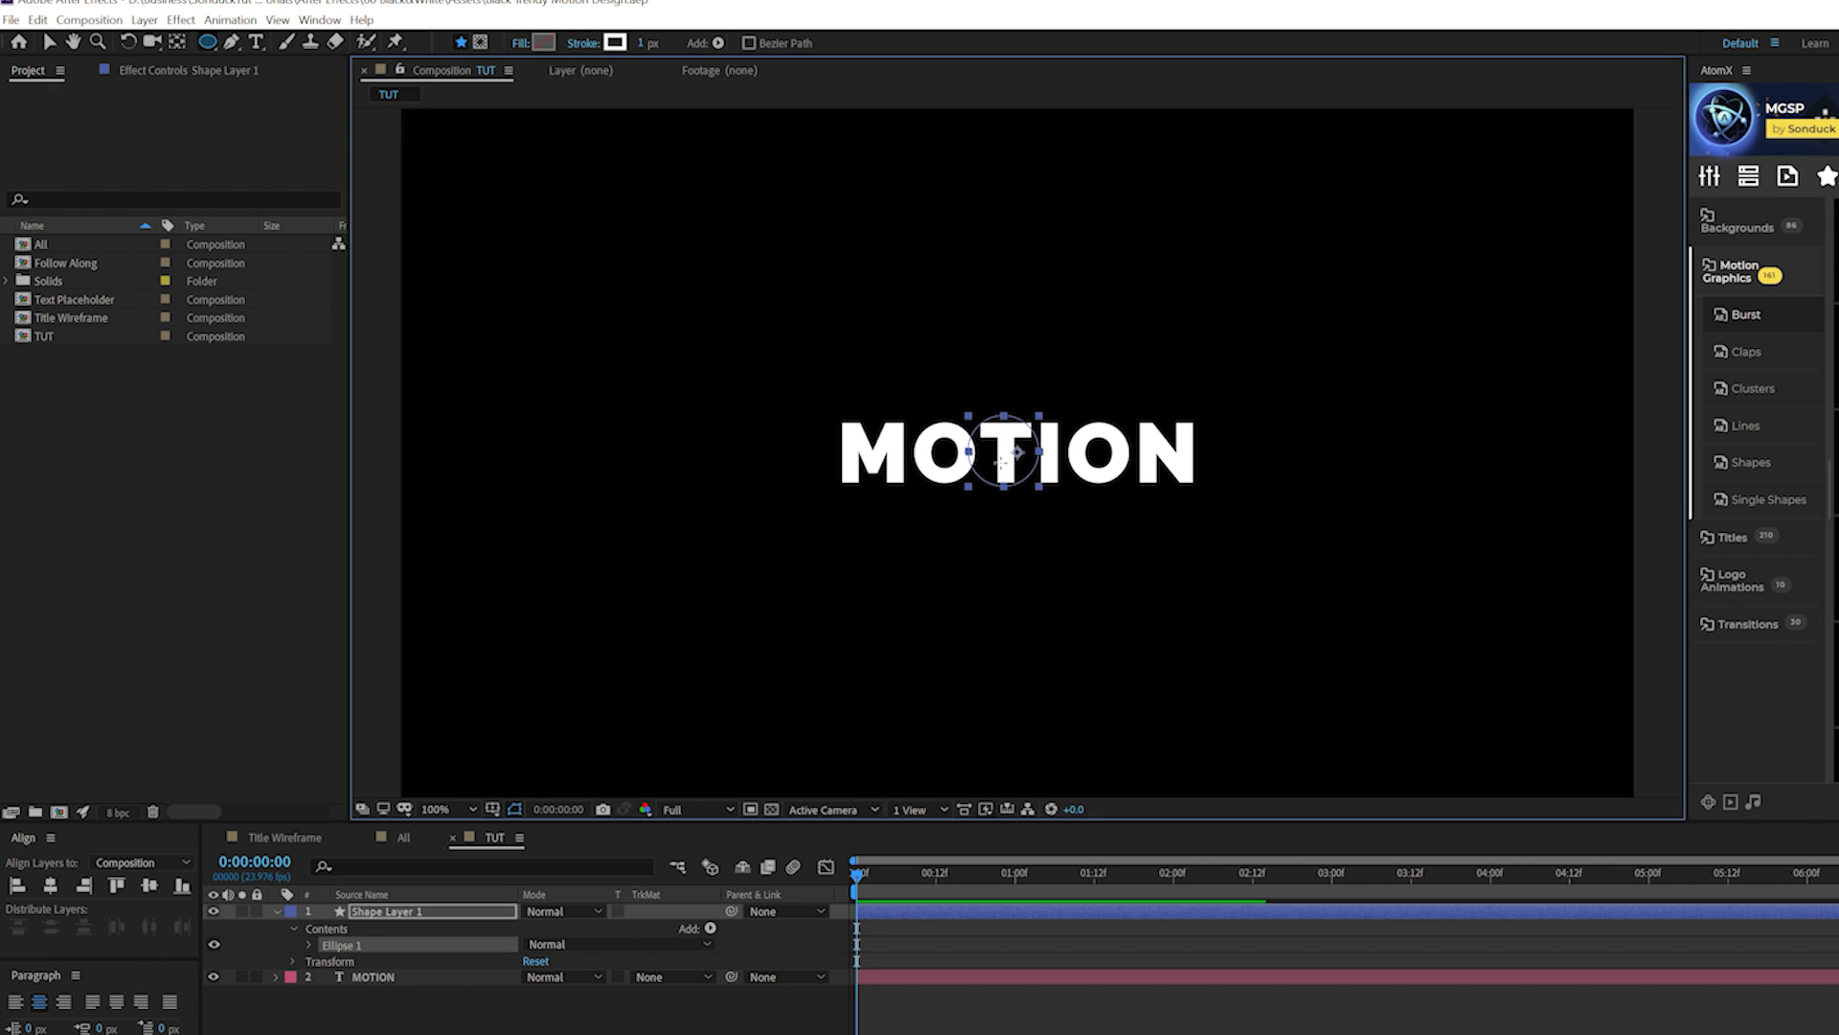
# Step: Hide the MOTION text layer and centre the circle in the composition
pyautogui.click(213, 976)
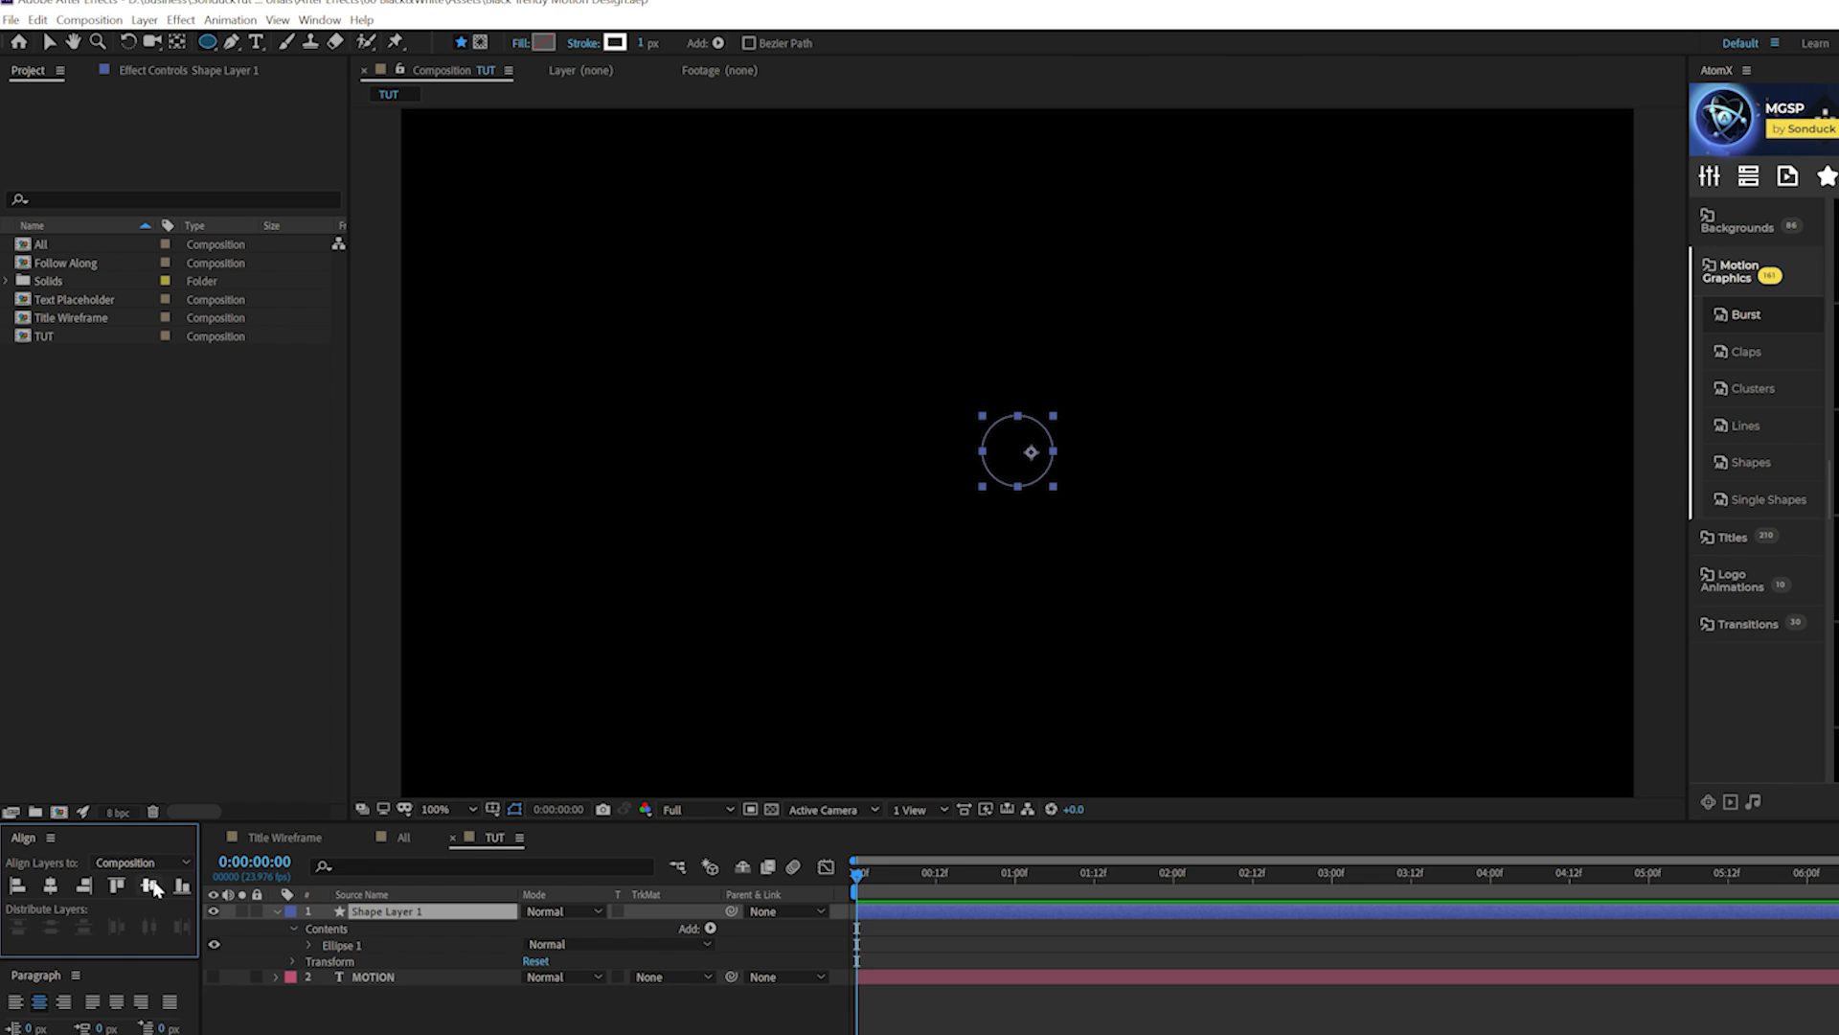
pyautogui.press('v')
pyautogui.press('F2')
pyautogui.press('.')
pyautogui.click(944, 452)
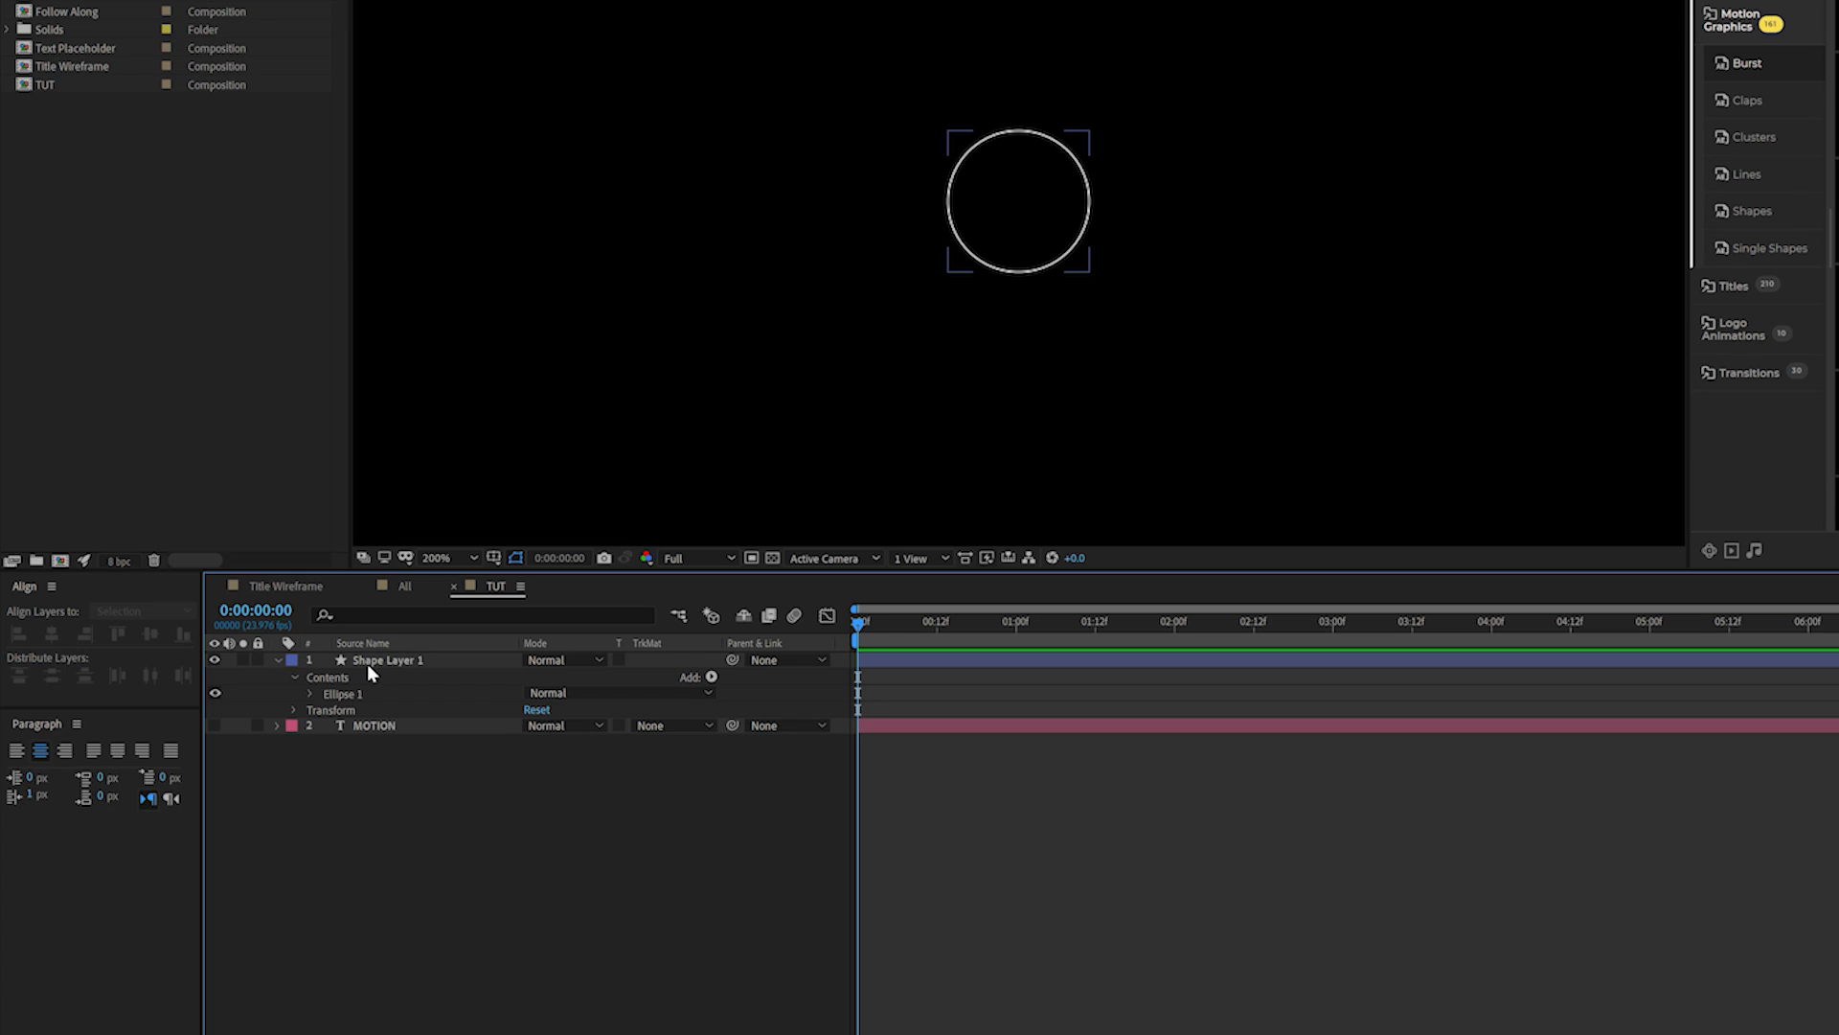
# Step: Add a Repeater to the circle's shape layer and set the repeater's horizontal position offset to 0
pyautogui.click(712, 676)
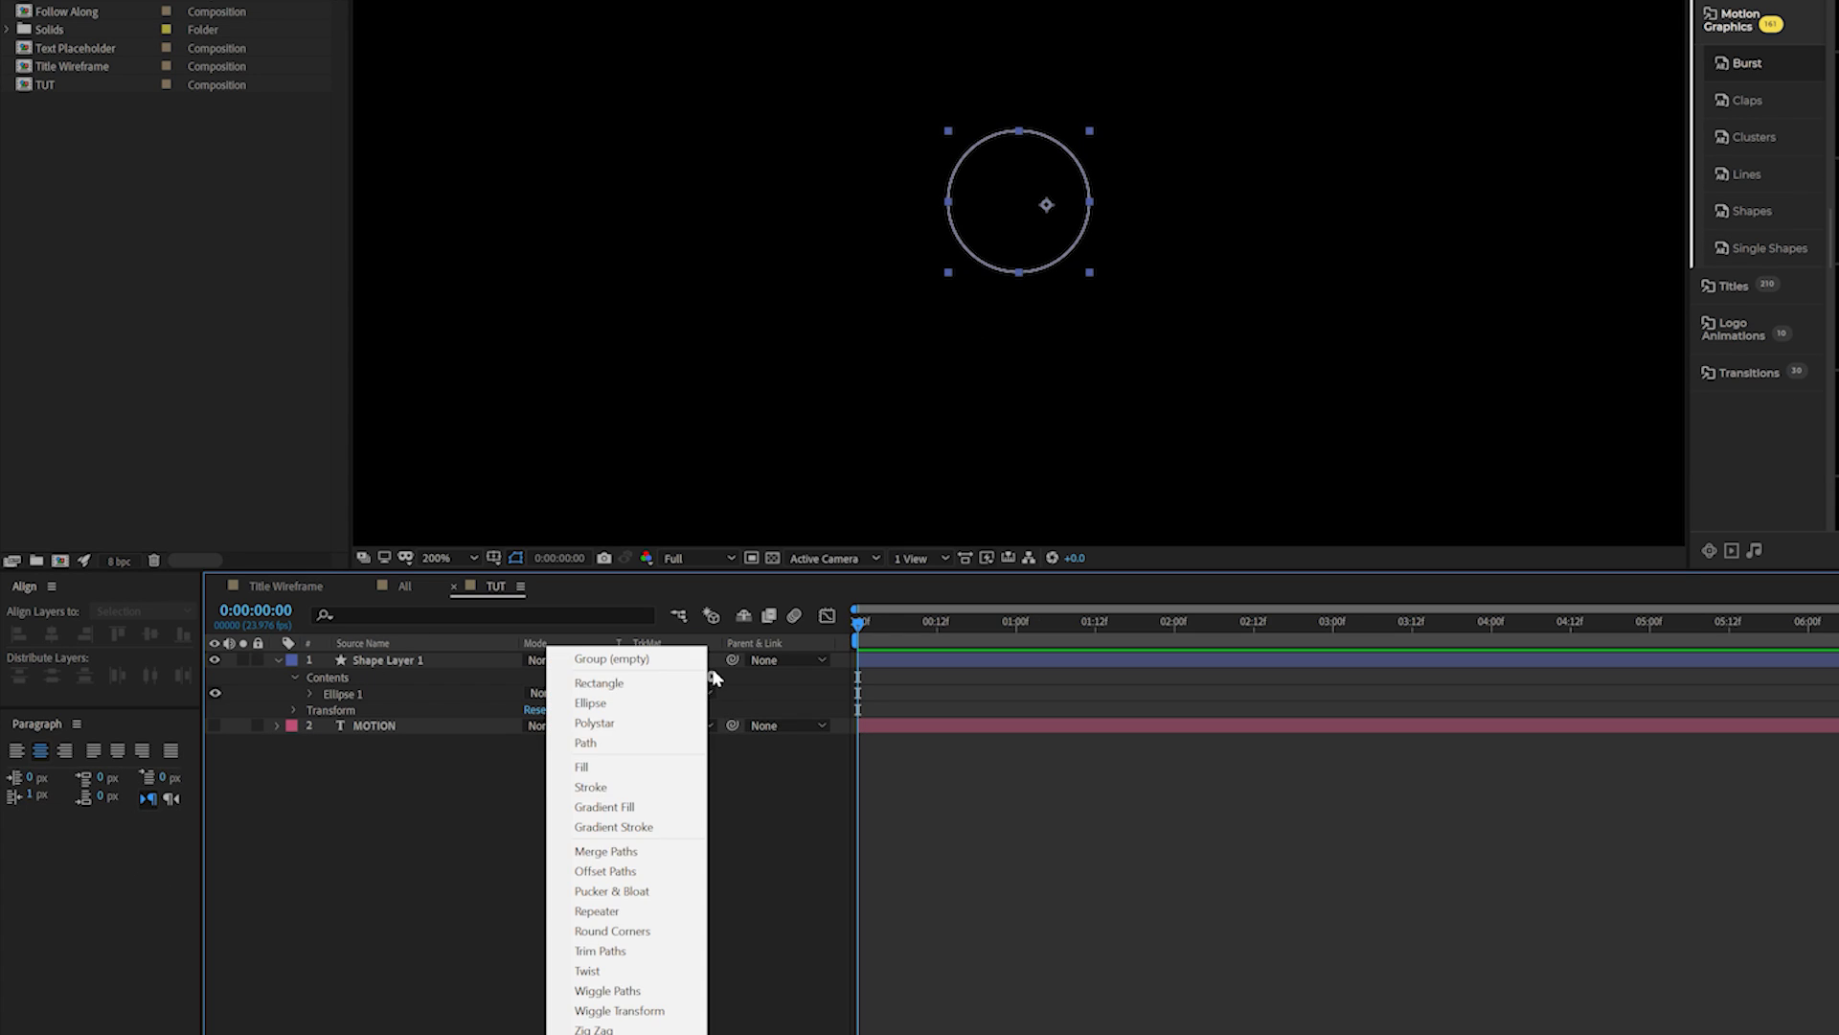
pyautogui.click(613, 911)
pyautogui.click(310, 709)
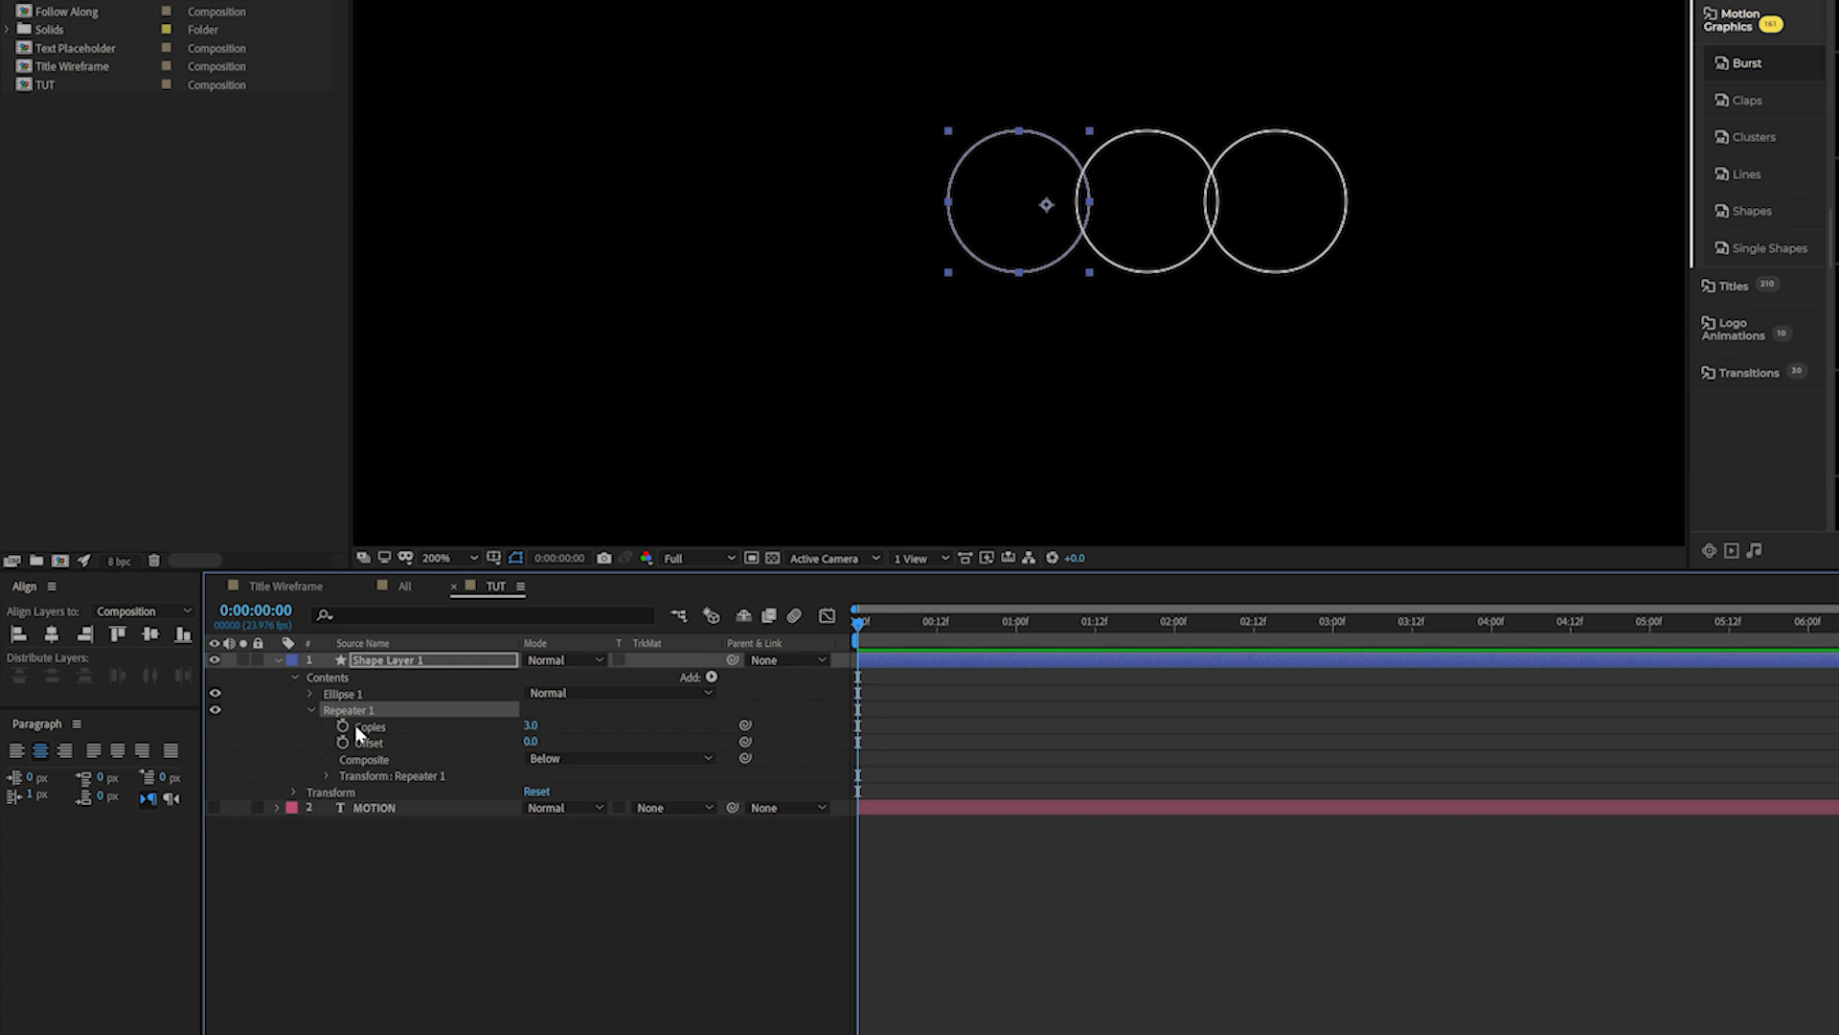
pyautogui.click(328, 776)
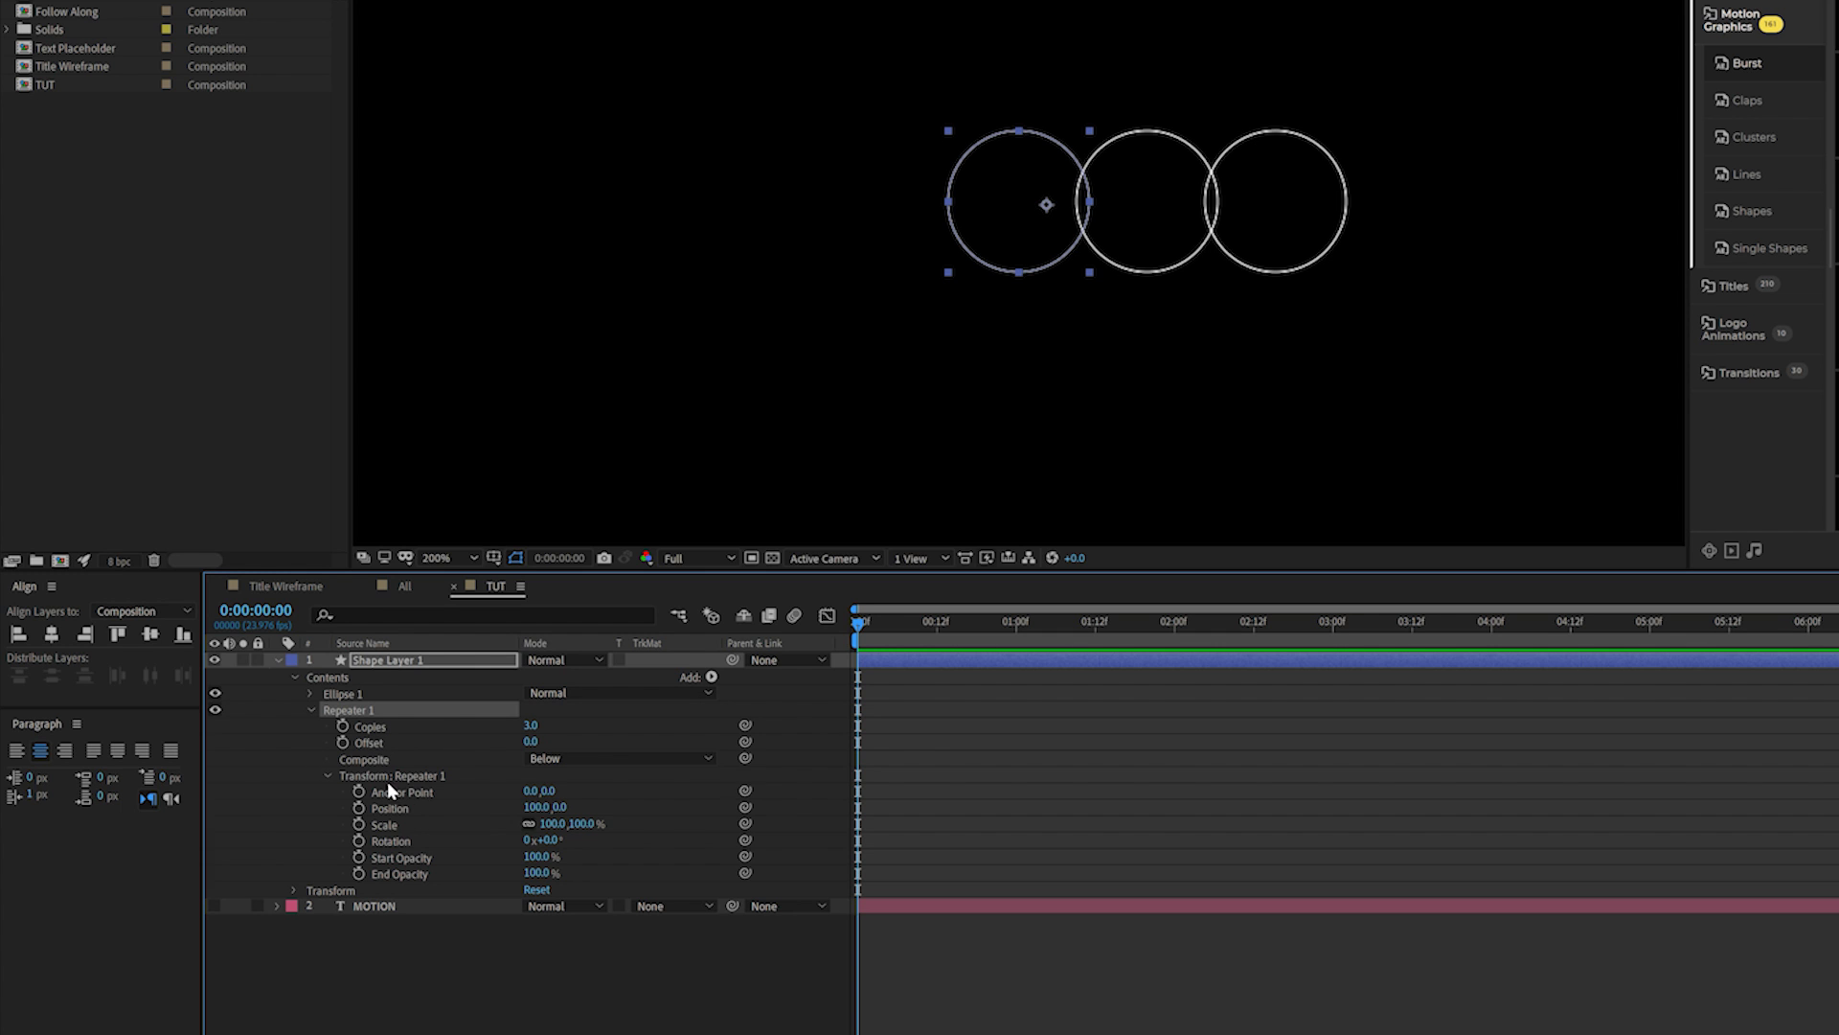
pyautogui.click(531, 807)
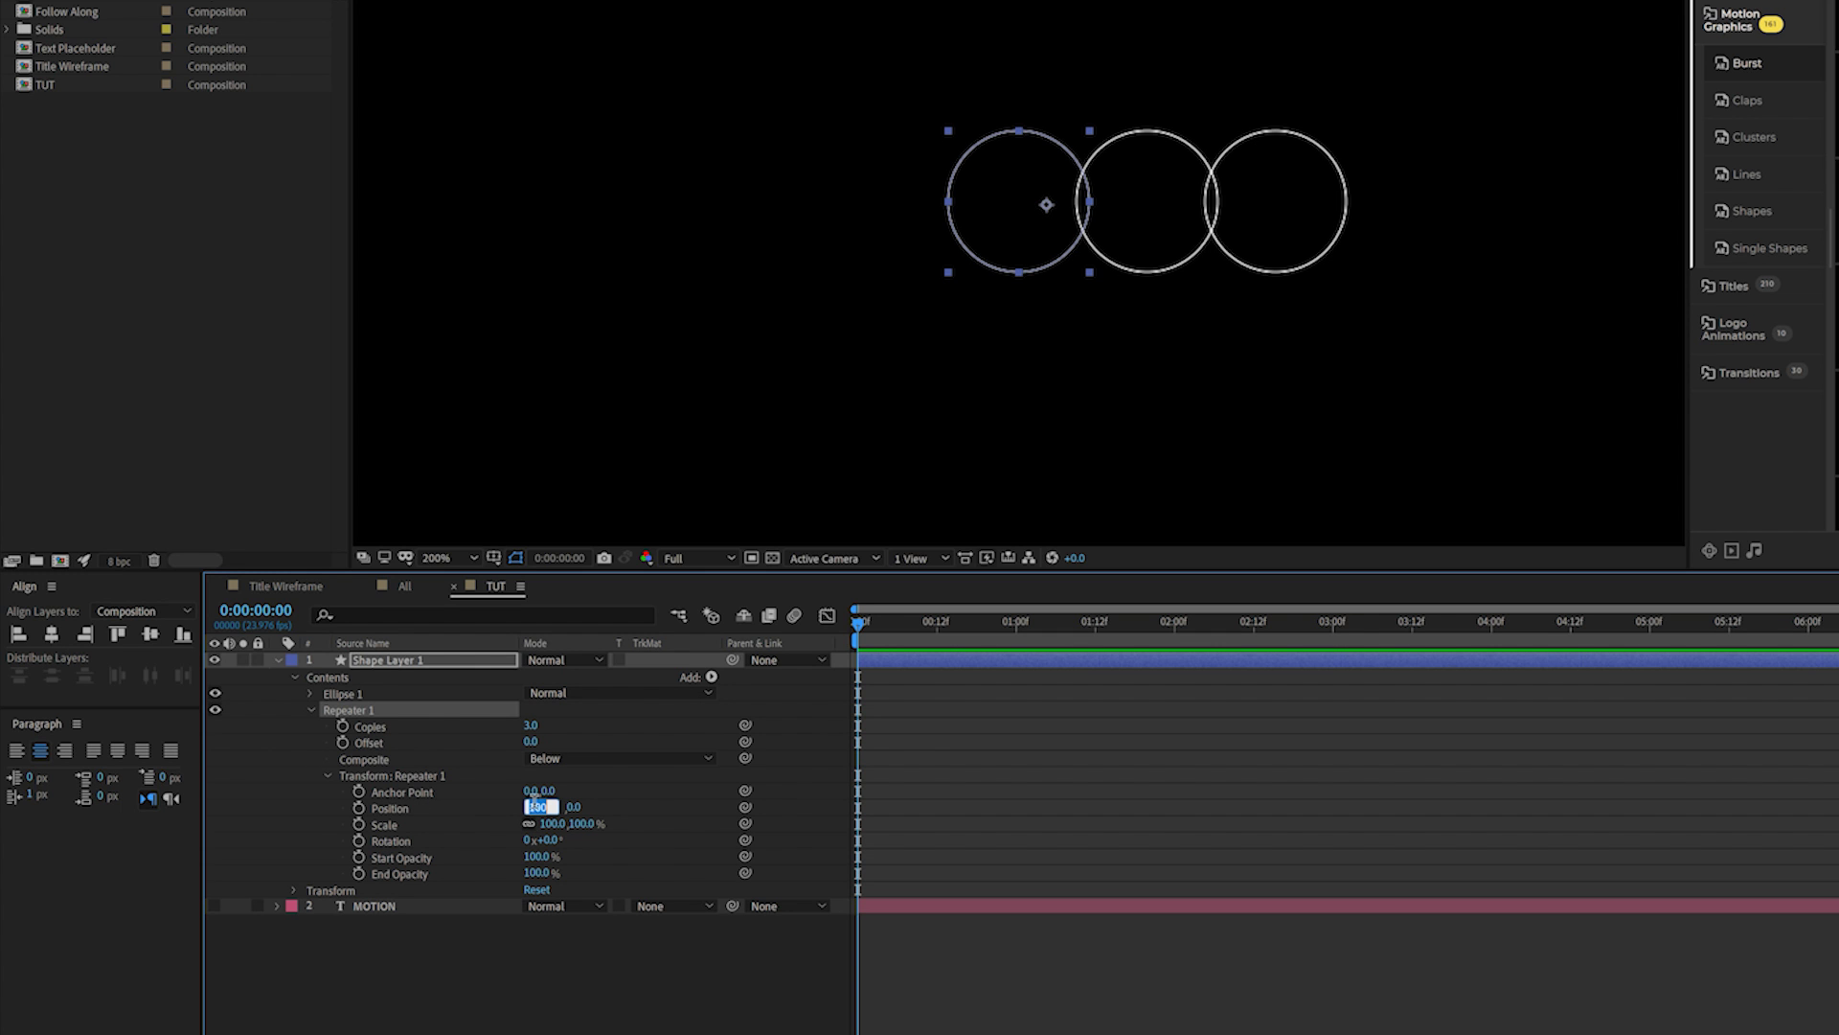
pyautogui.write('0')
pyautogui.click(637, 773)
# Step: Set the repeater's scale to 144% and its number of copies to 28
pyautogui.moveTo(548, 823); pyautogui.dragTo(591, 824)
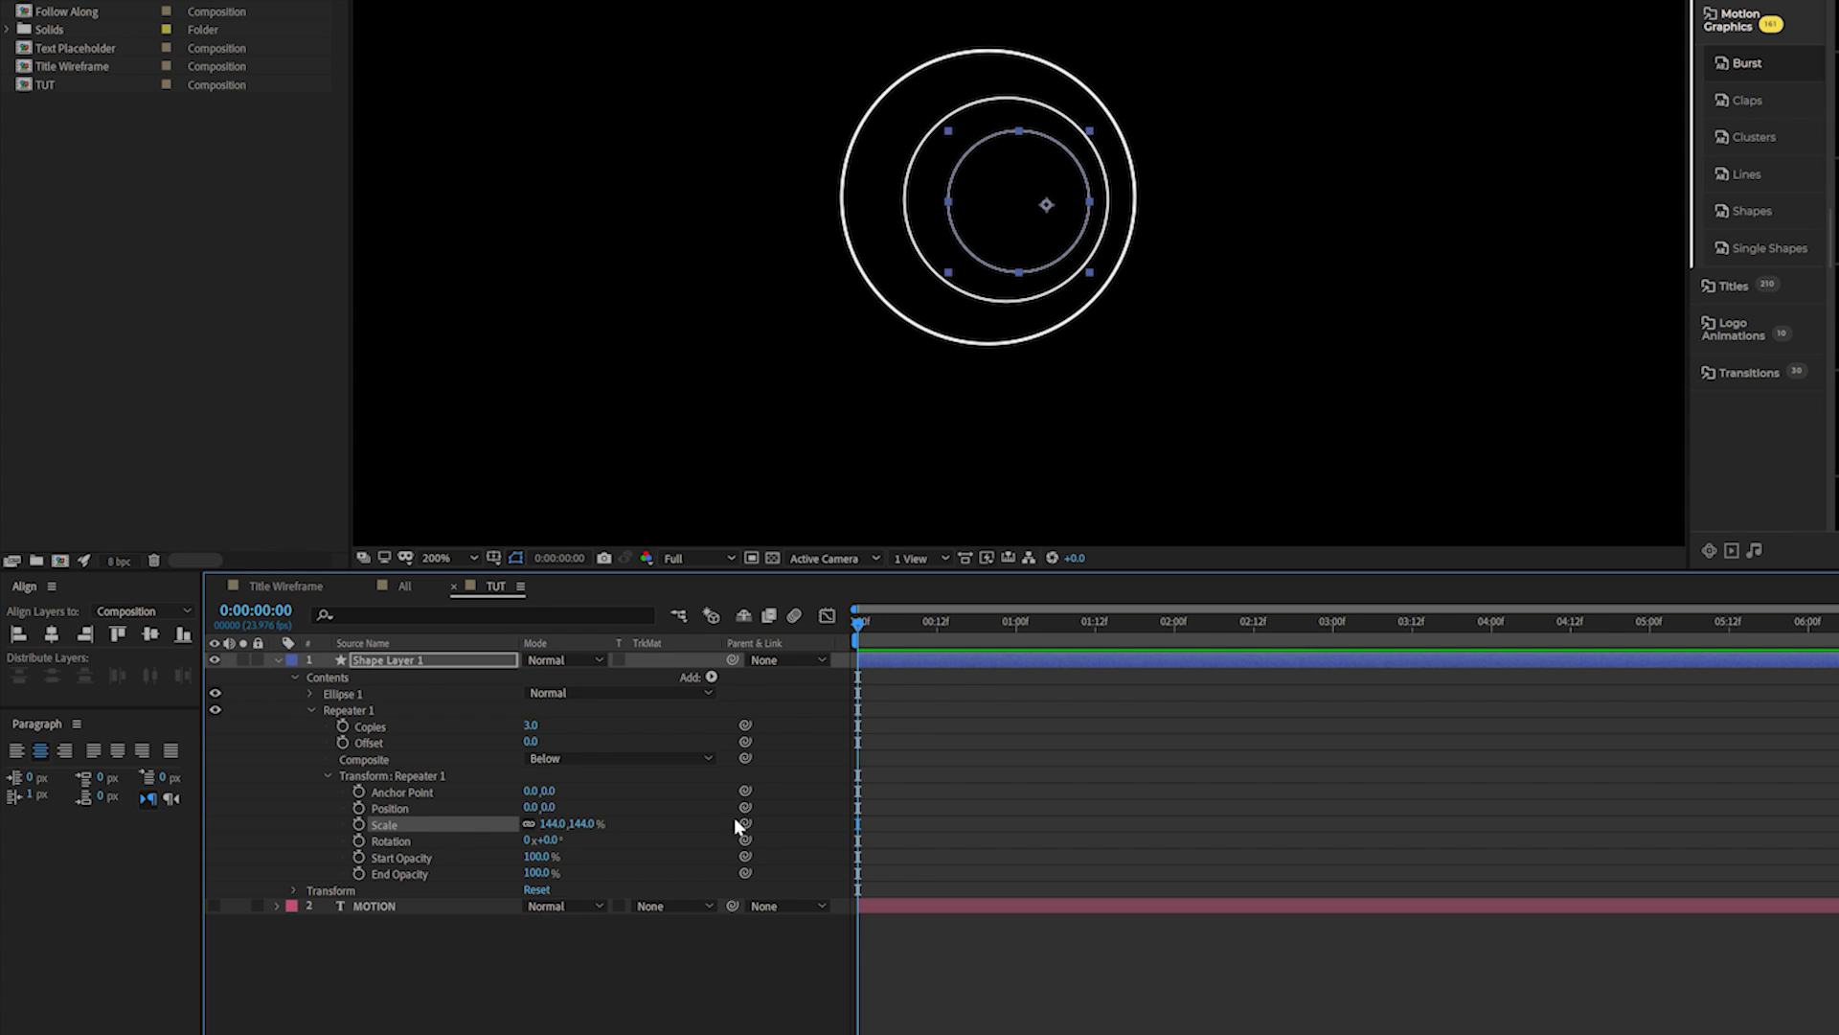
pyautogui.click(1013, 286)
pyautogui.moveTo(533, 725); pyautogui.dragTo(557, 726)
pyautogui.scroll(-4, 854, 330)
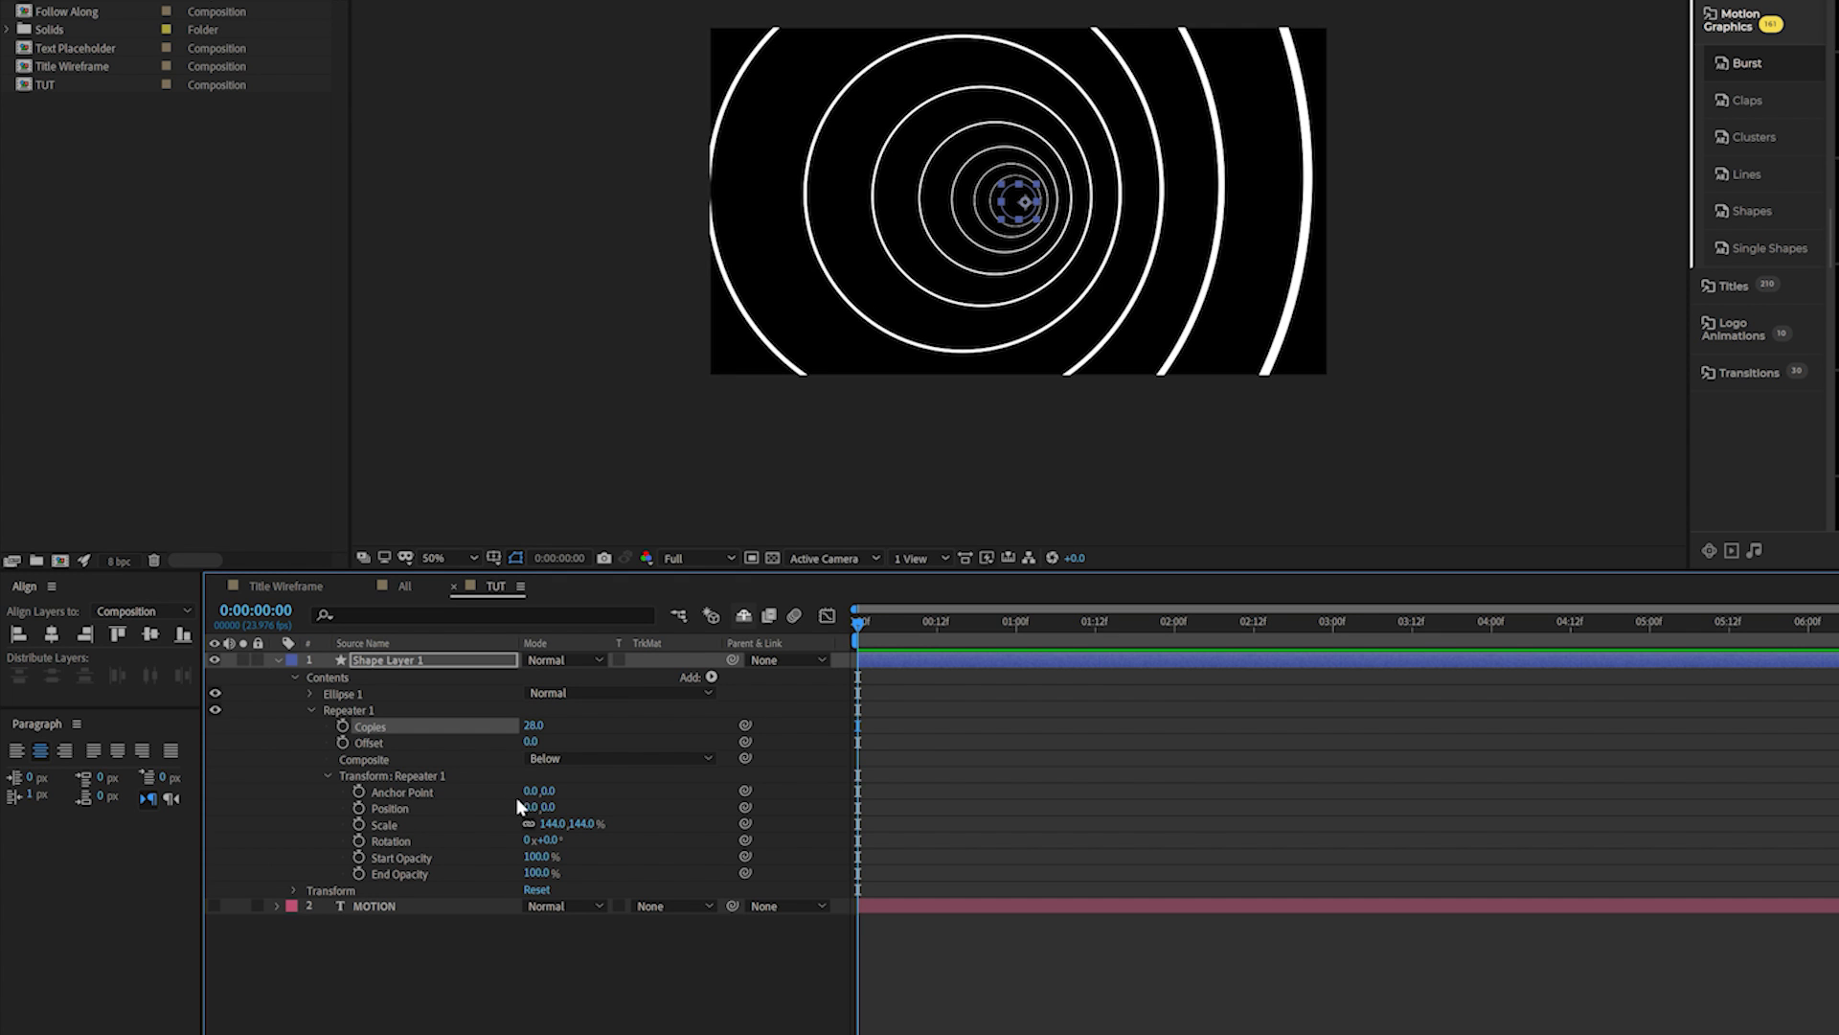
# Step: Set the repeater's horizontal anchor point to -23 so the rings line up concentrically
pyautogui.moveTo(533, 796); pyautogui.dragTo(510, 794)
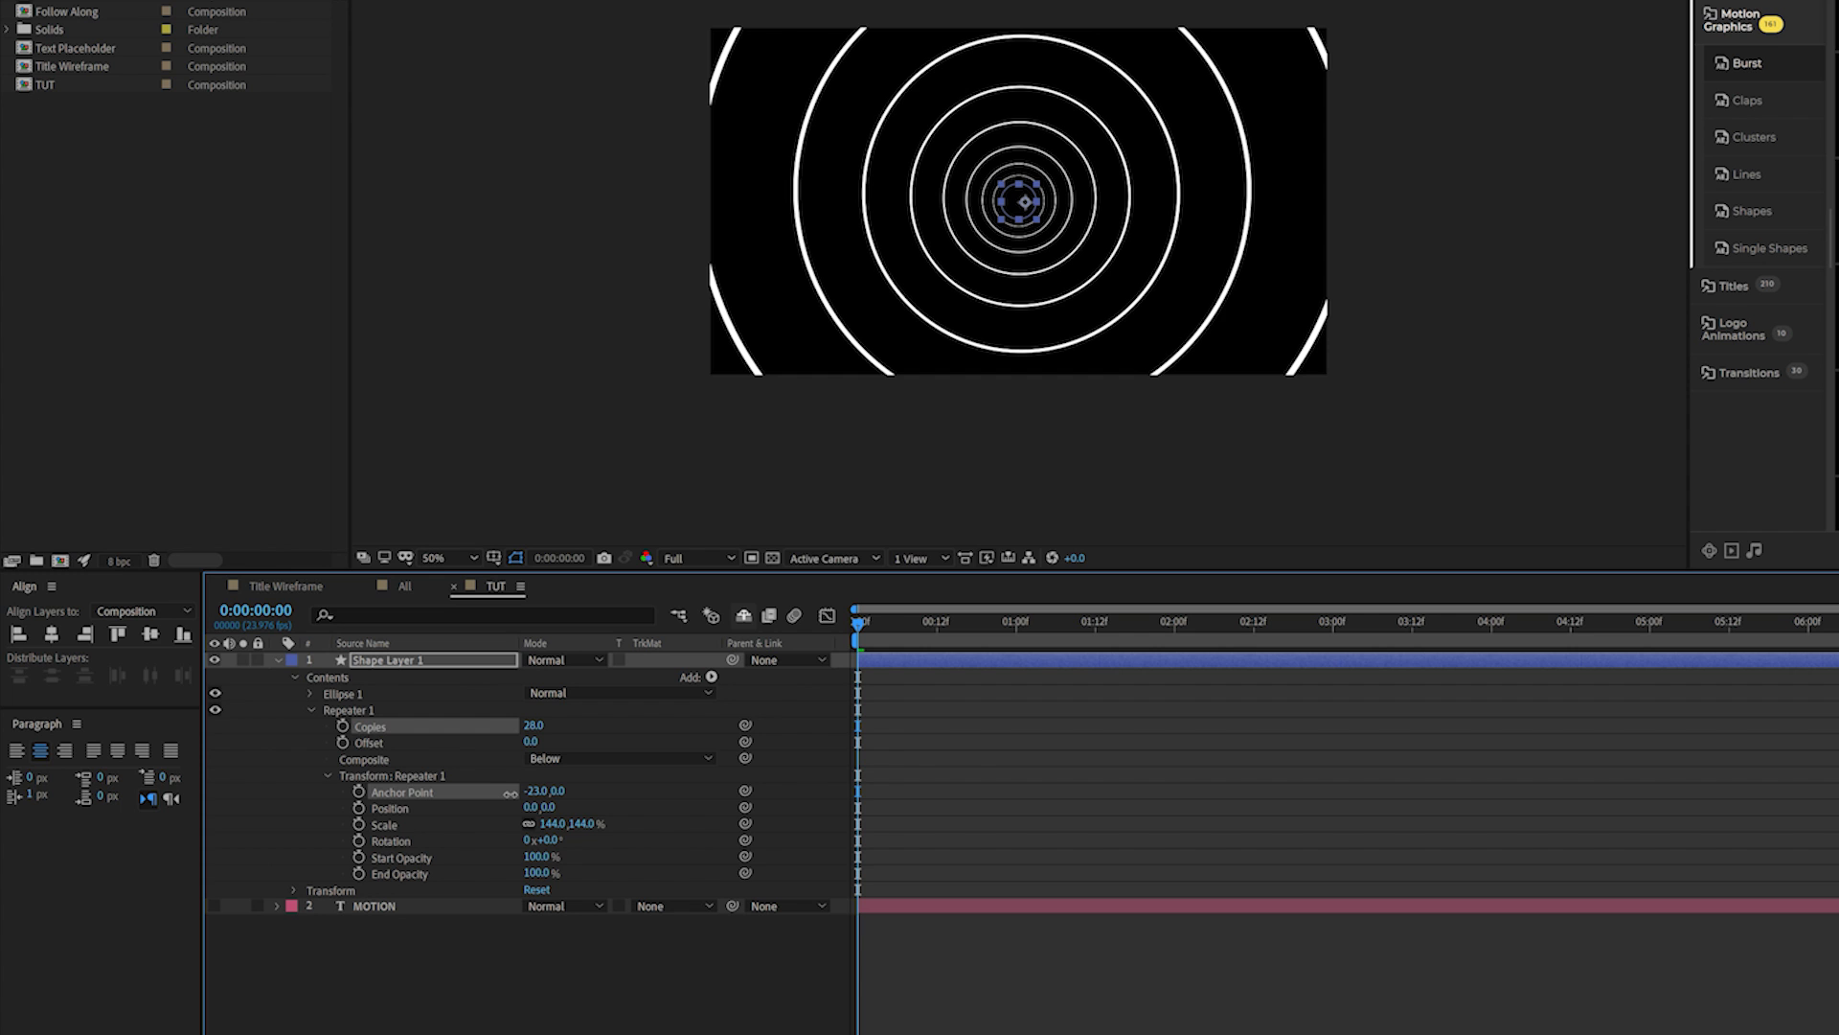
pyautogui.click(550, 975)
pyautogui.press('.')
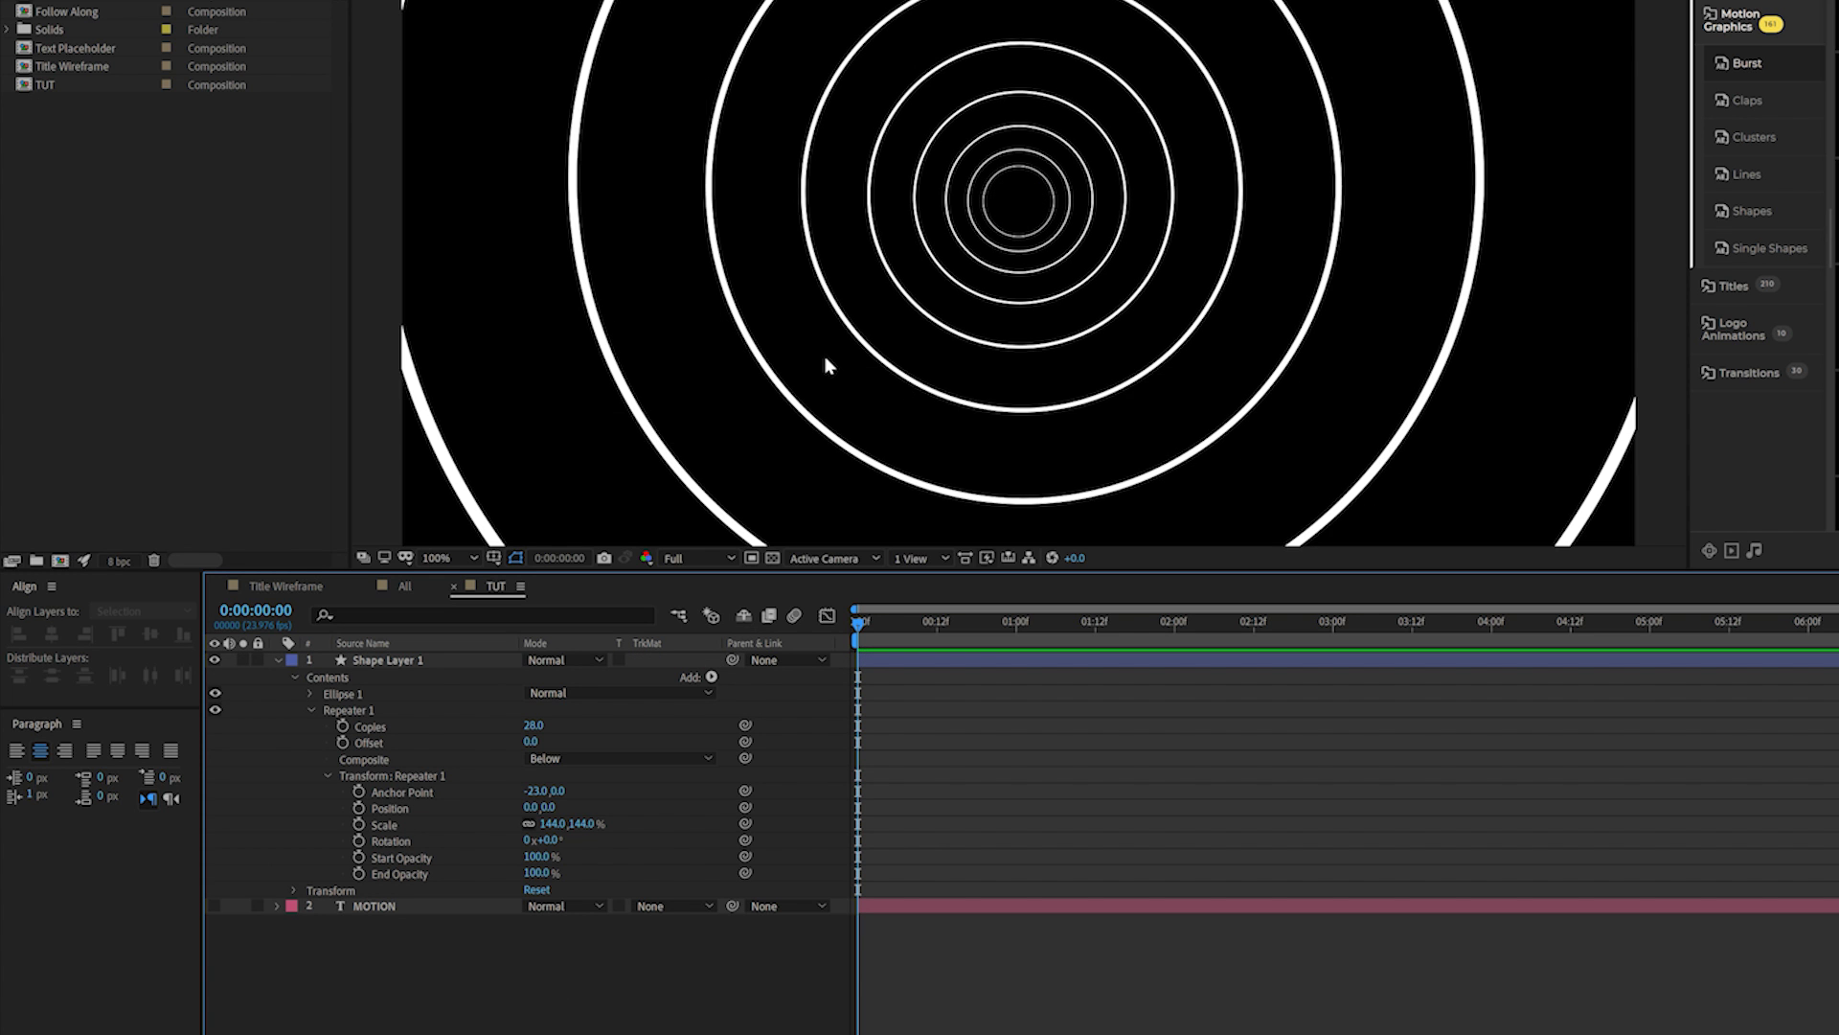
# Step: Tighten the spacing between the rings by reducing the repeater's scale to 129%
pyautogui.press(',')
pyautogui.moveTo(549, 826); pyautogui.dragTo(542, 826)
pyautogui.click(472, 936)
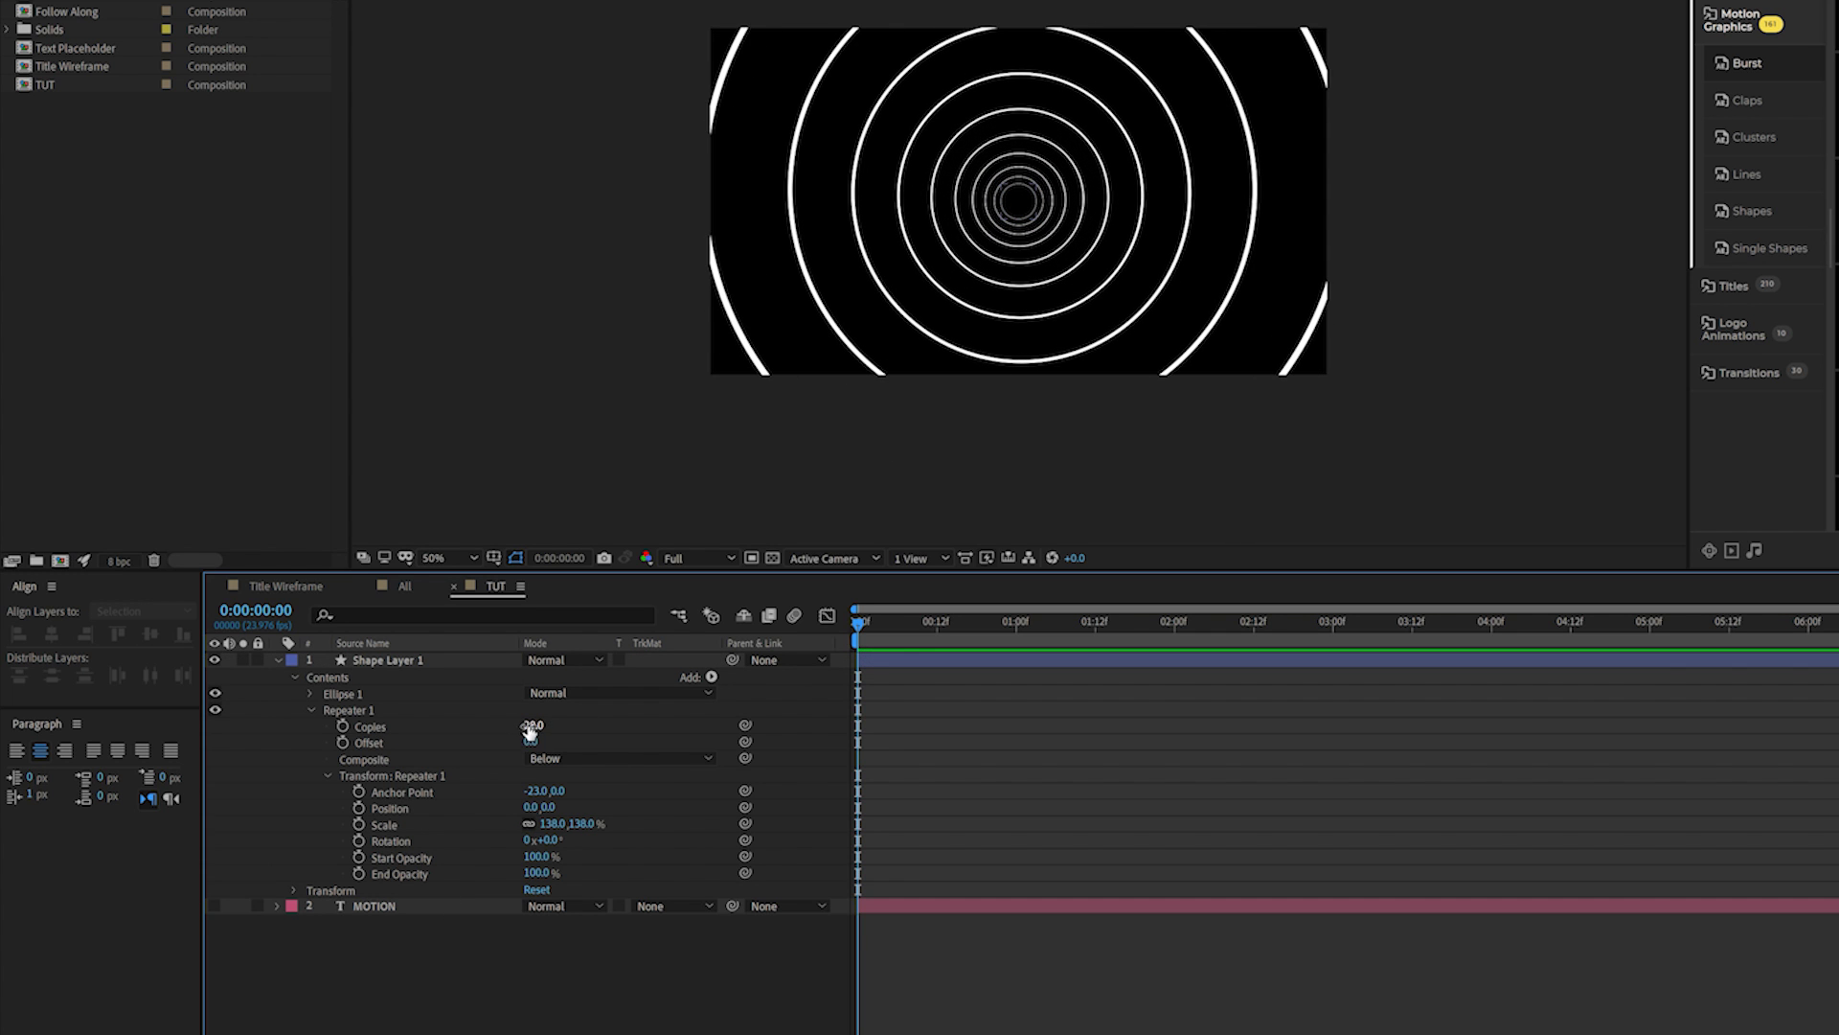
pyautogui.moveTo(547, 824); pyautogui.dragTo(537, 823)
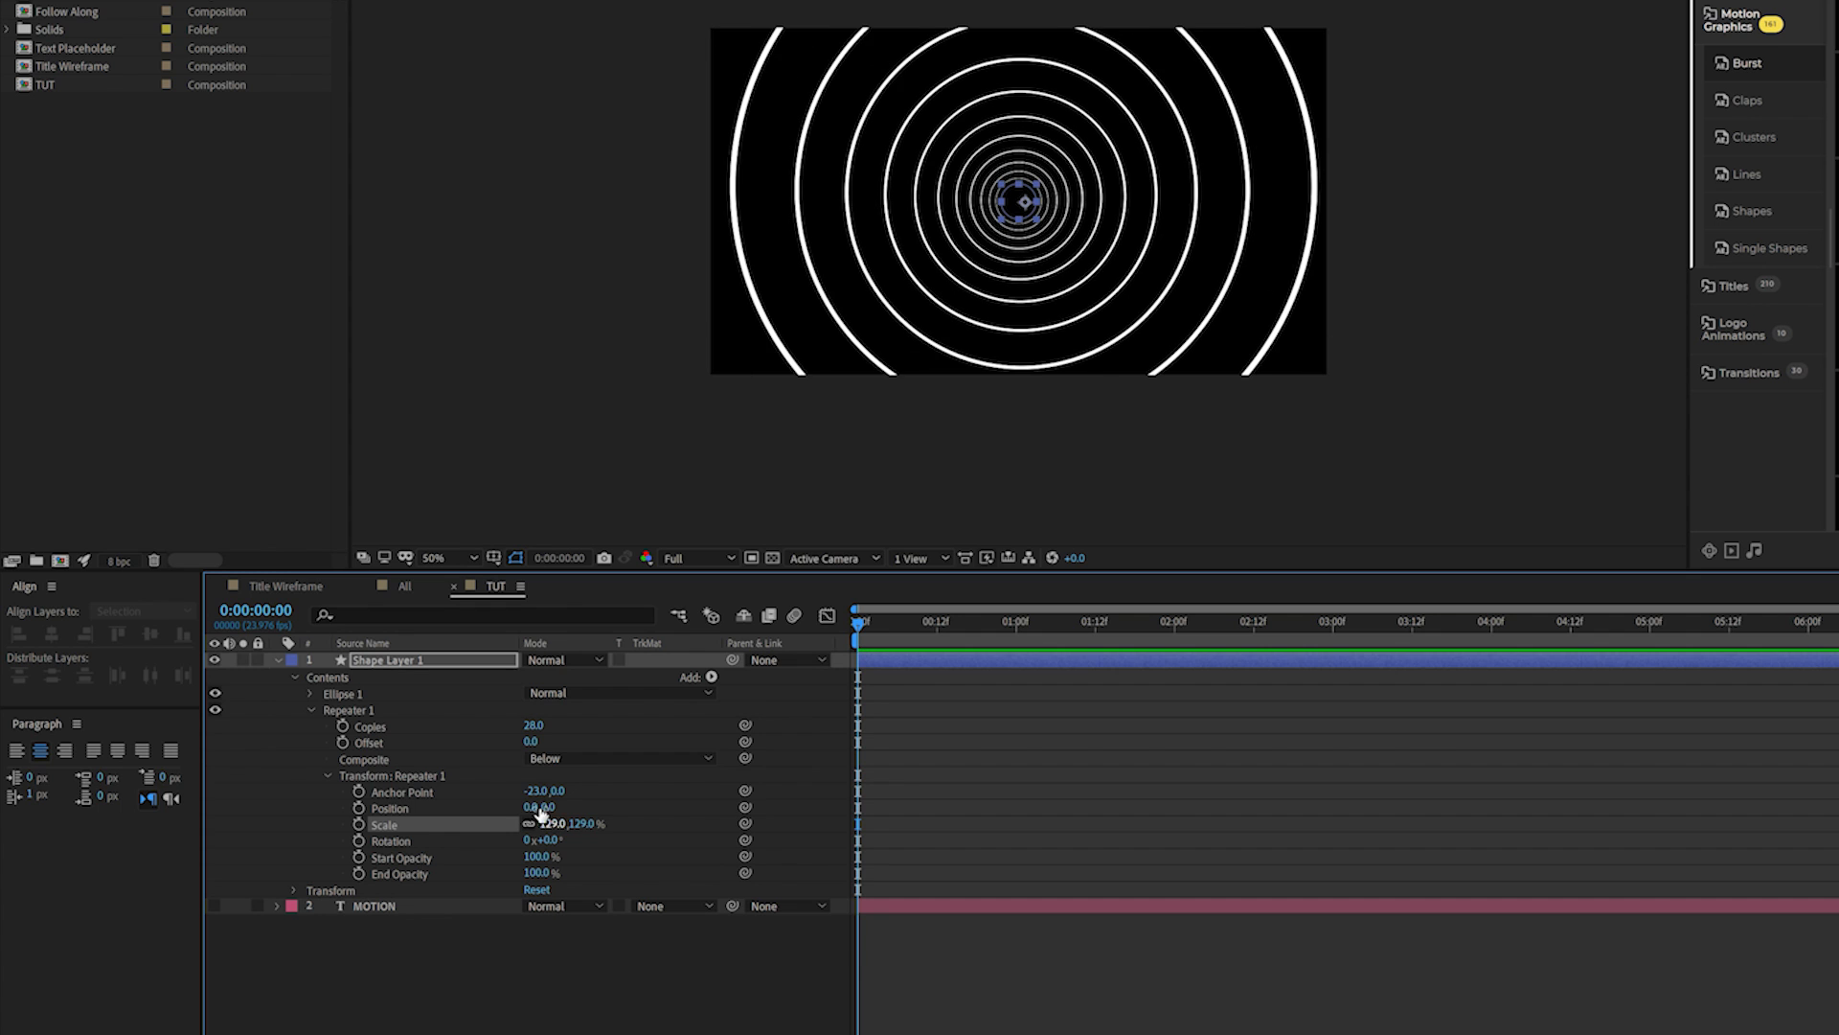
# Step: Add Wiggle Paths to the rings' shape layer and set the repeater's start opacity to 0%
pyautogui.click(711, 676)
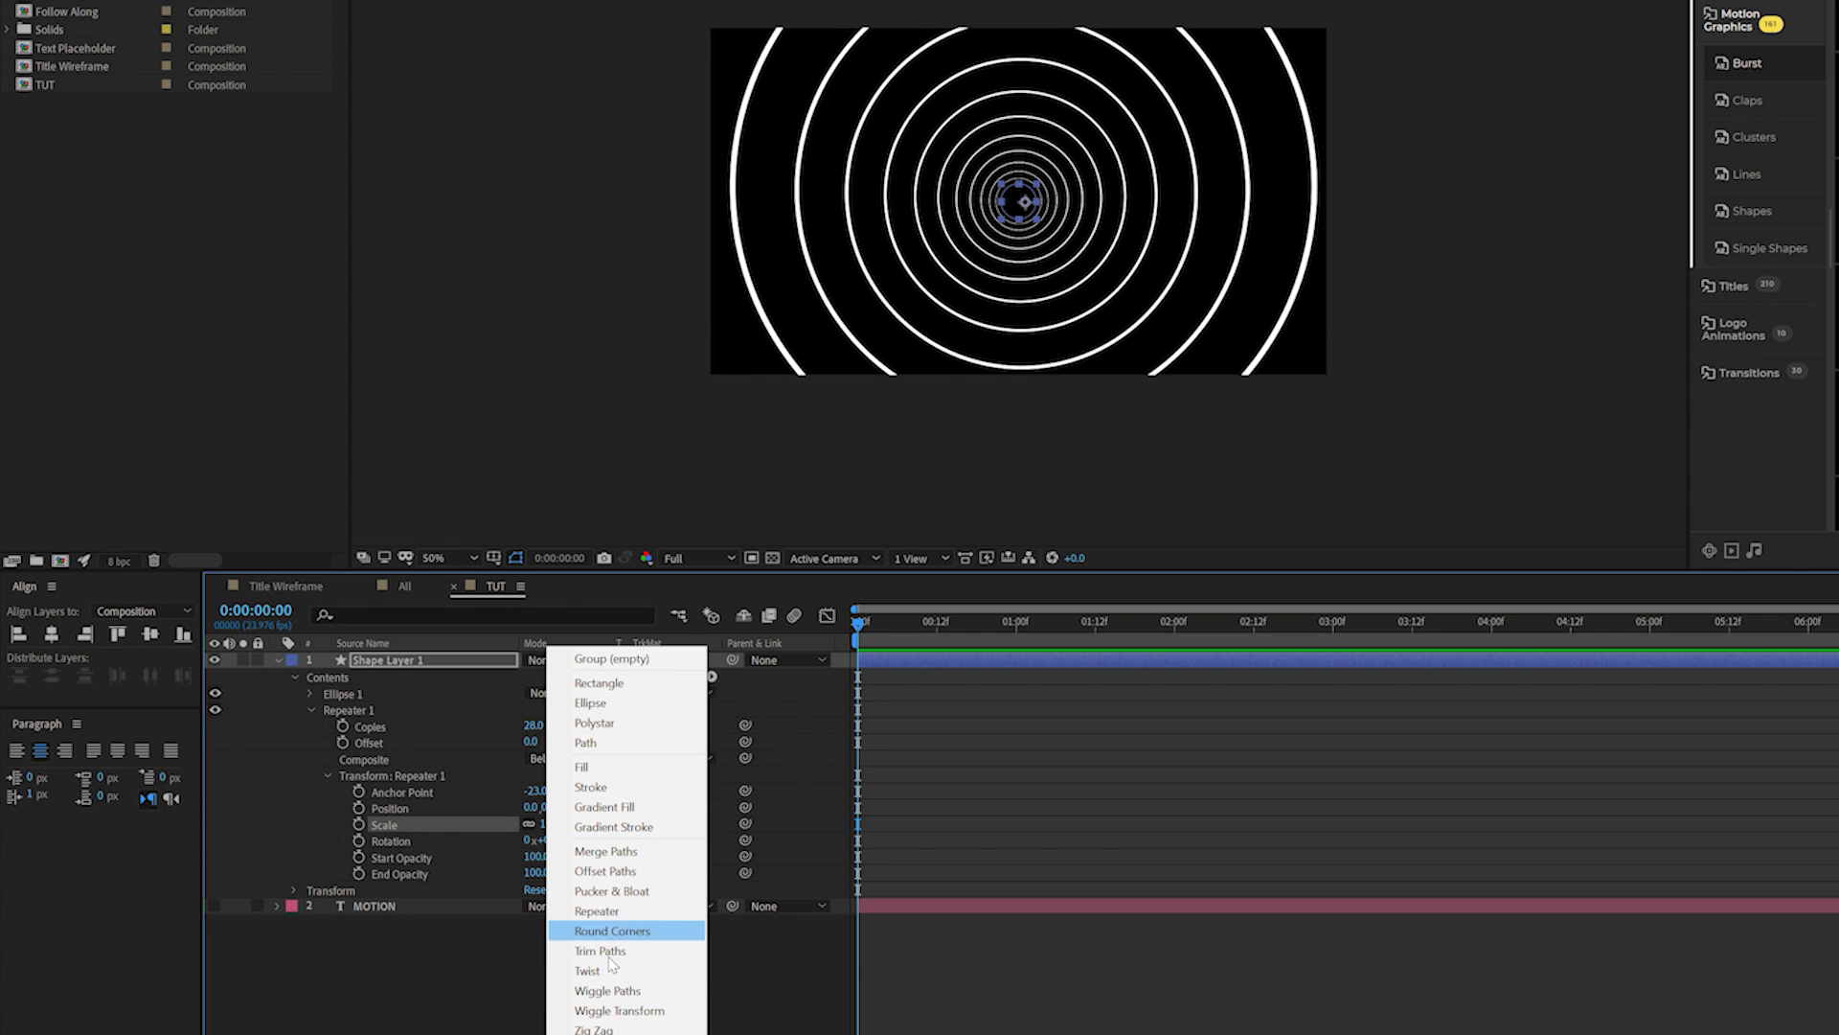
pyautogui.click(611, 991)
pyautogui.press('.')
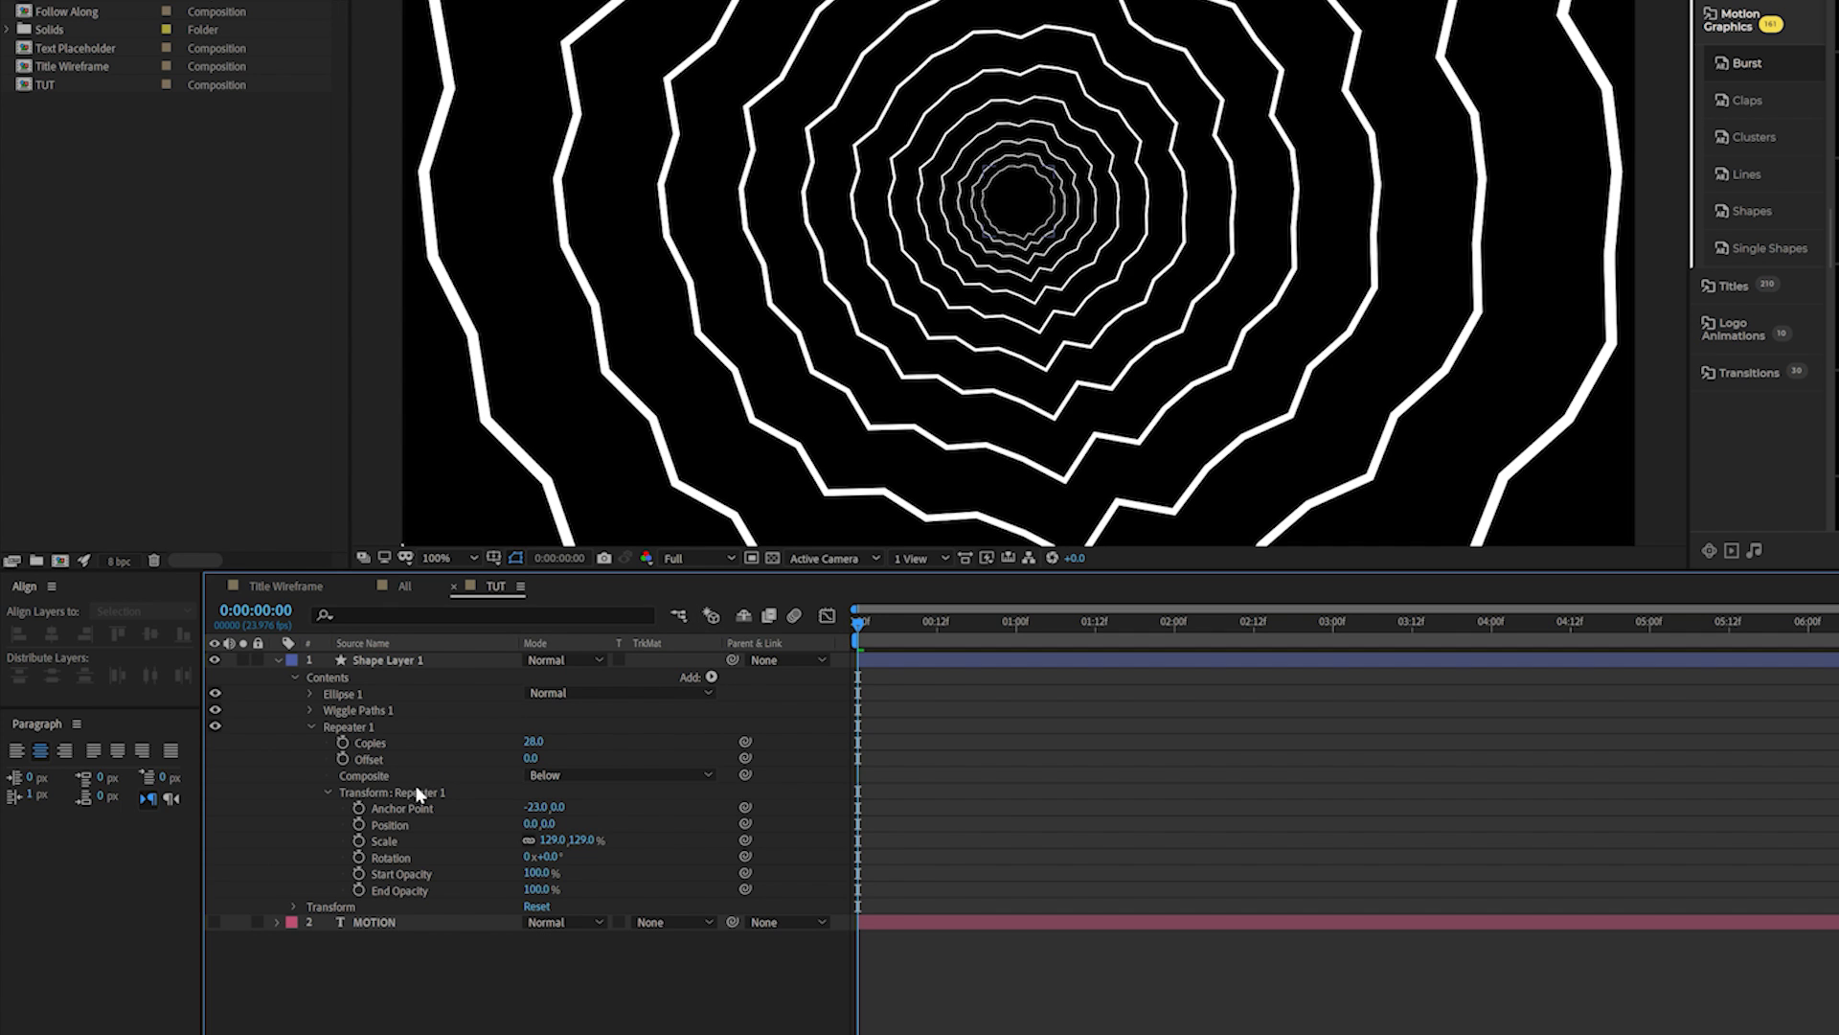
pyautogui.click(392, 793)
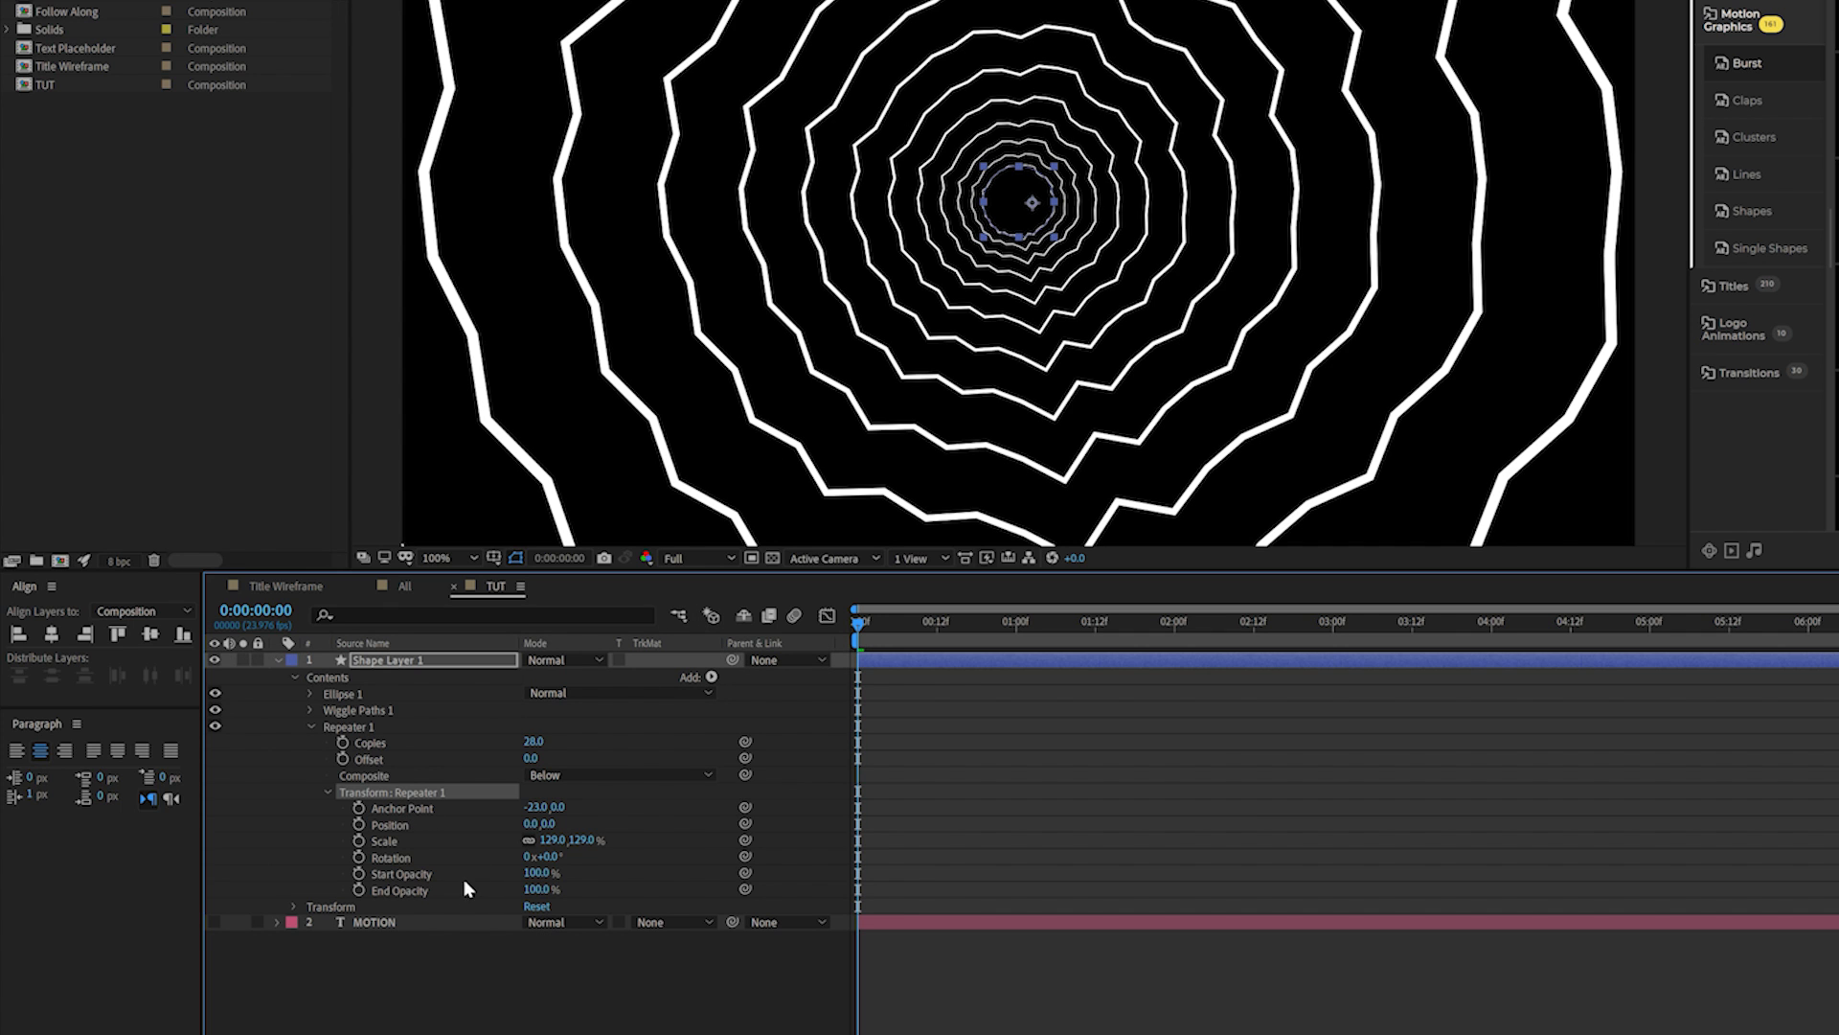
pyautogui.moveTo(534, 881); pyautogui.dragTo(355, 855)
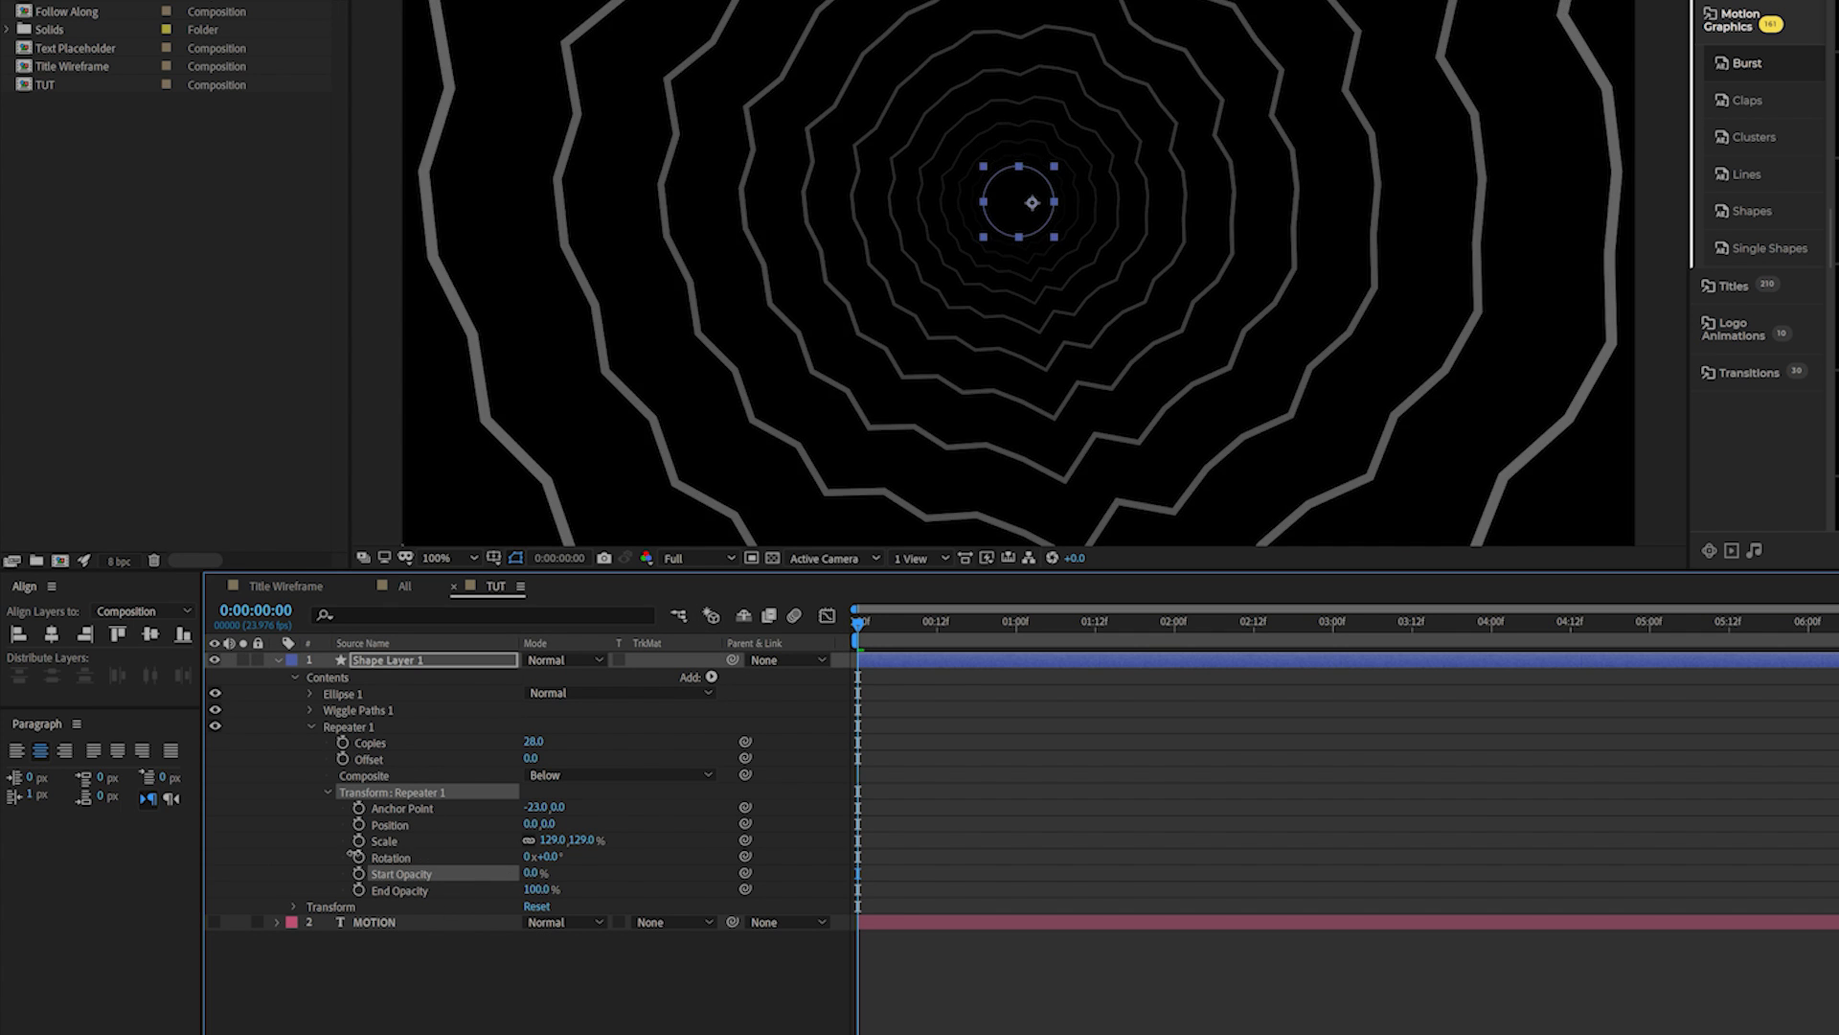
# Step: Preview the wiggling rings, and collapse and hide Shape Layer 1
pyautogui.press('space')
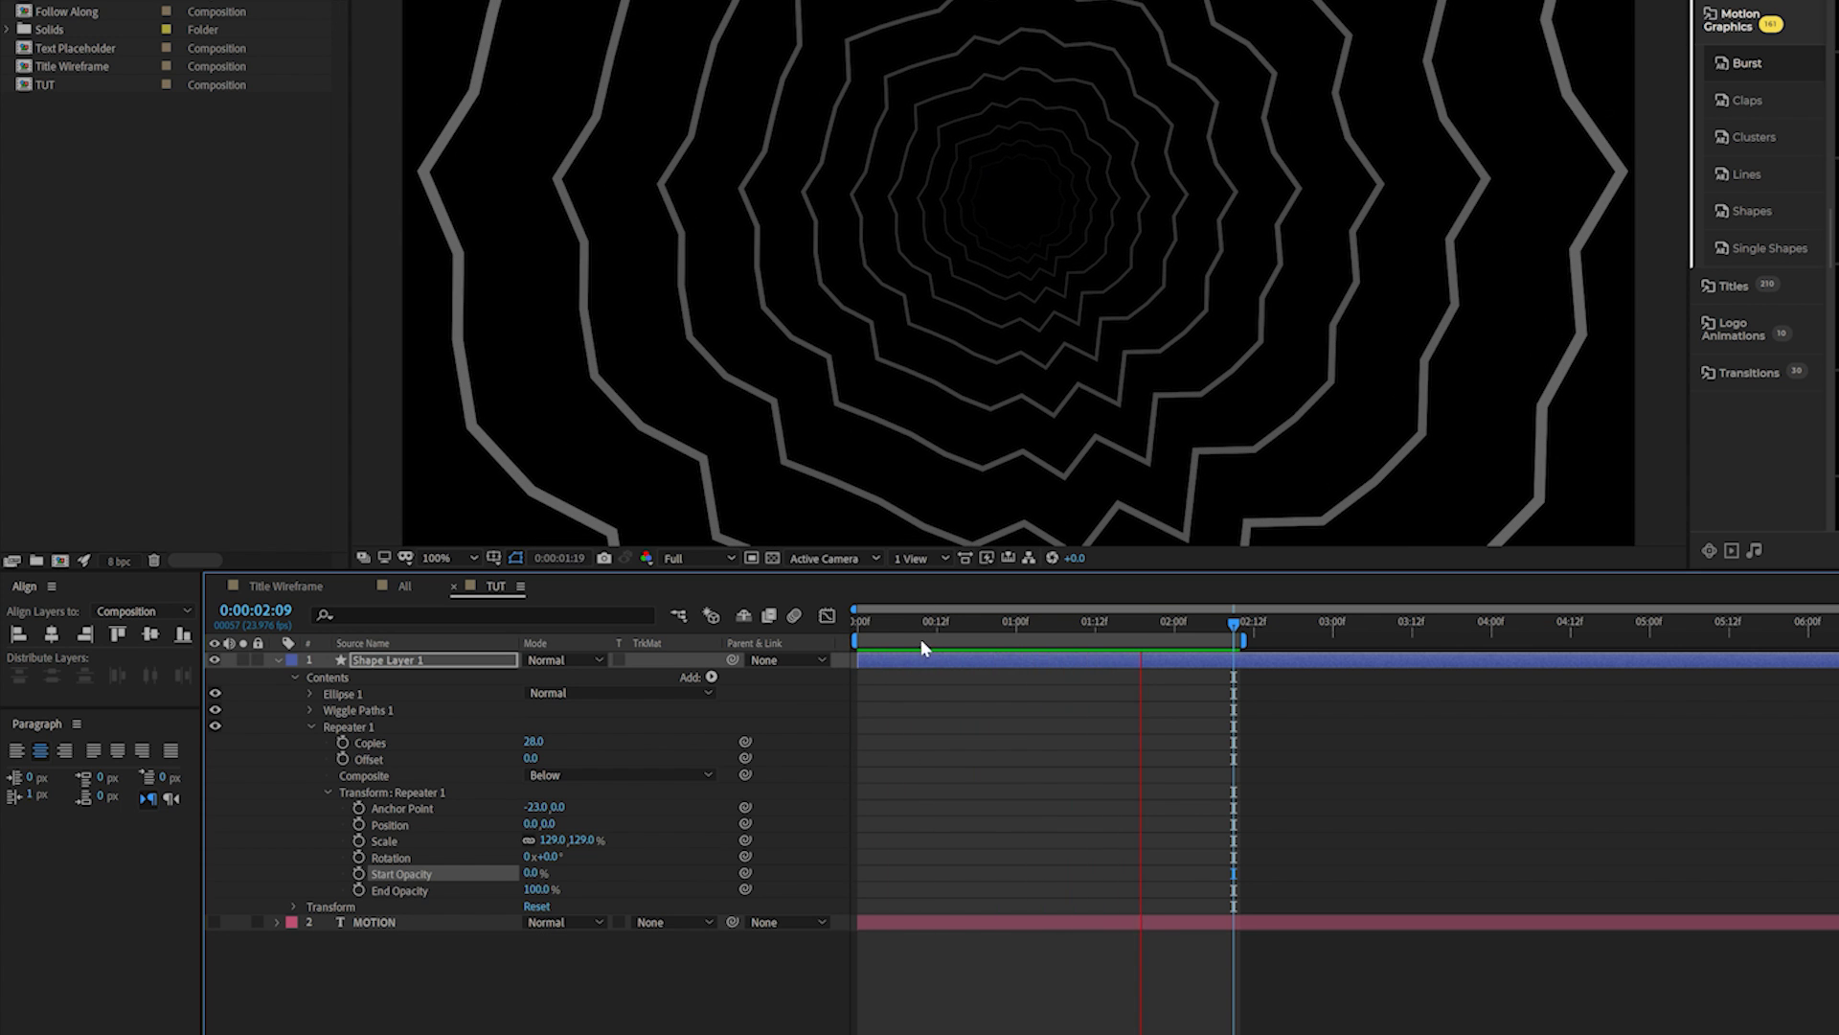
pyautogui.press('space')
pyautogui.click(898, 755)
pyautogui.click(278, 660)
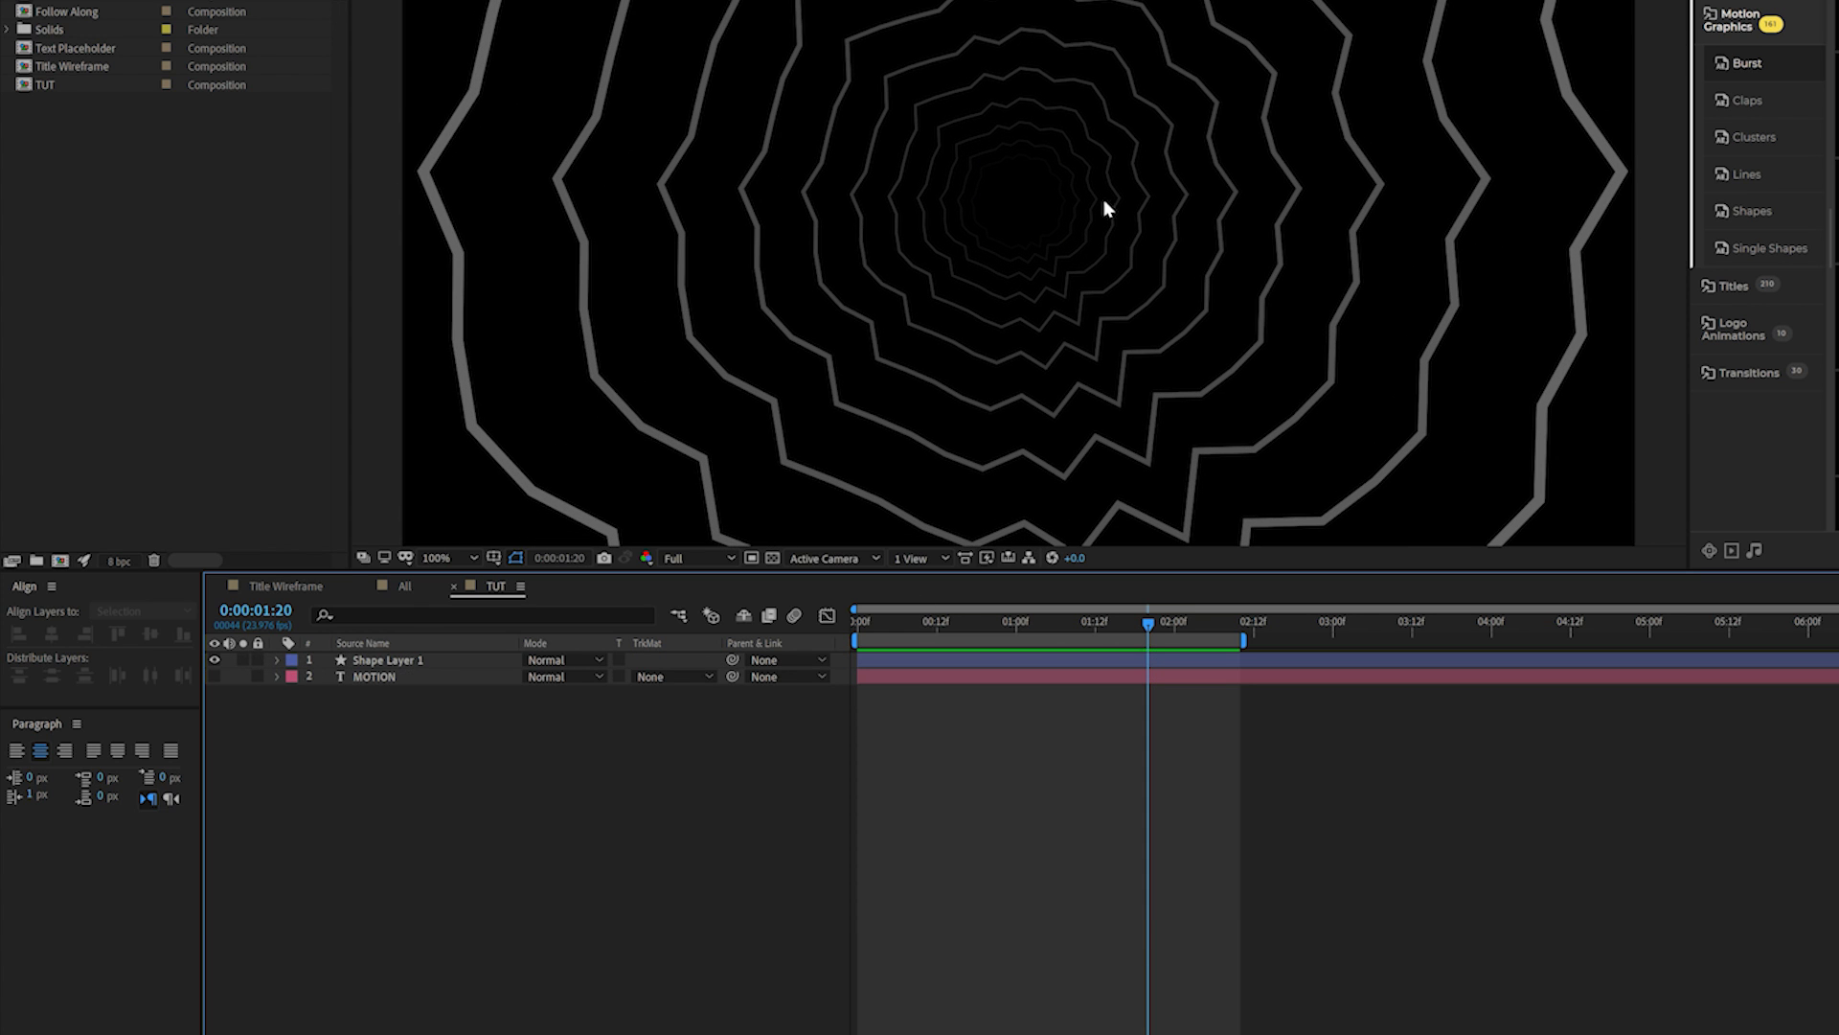
pyautogui.click(215, 659)
# Step: Draw a small dot with a solid white fill and no stroke in the composition's upper-left corner with the Ellipse tool
pyautogui.click(209, 36)
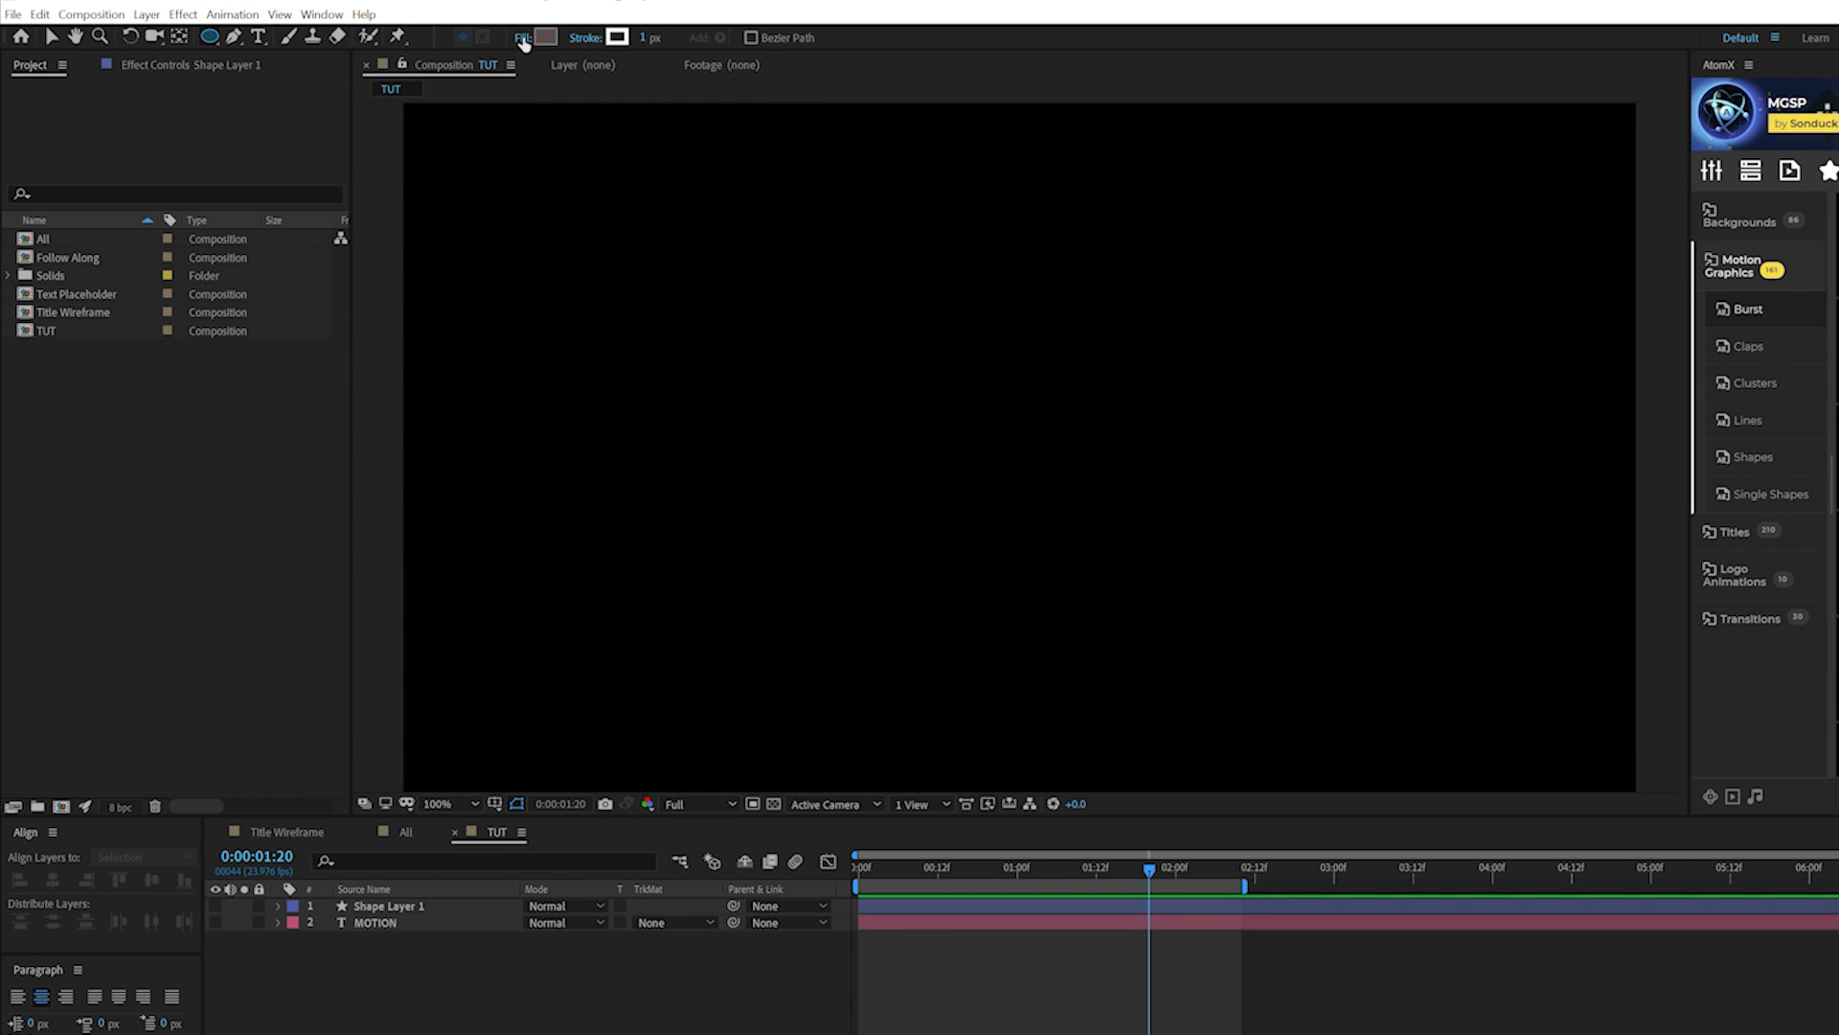
pyautogui.click(948, 289)
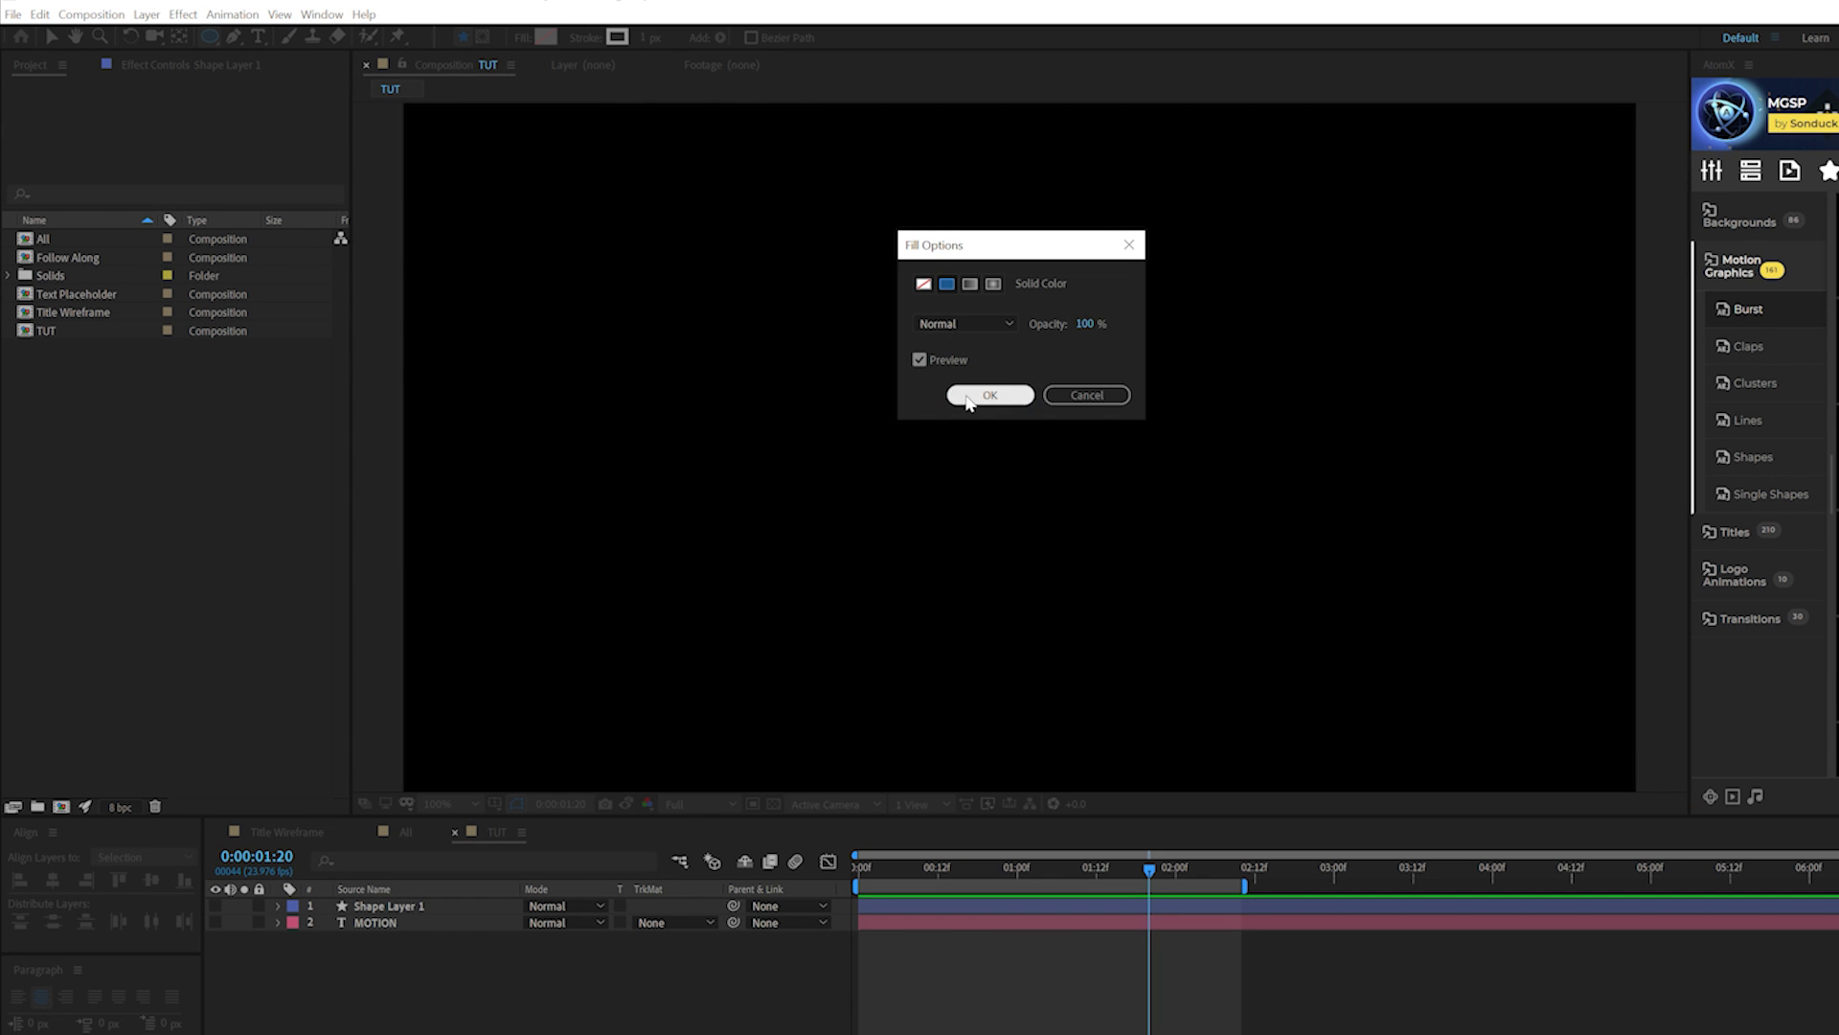
pyautogui.click(969, 395)
pyautogui.click(585, 37)
pyautogui.click(922, 283)
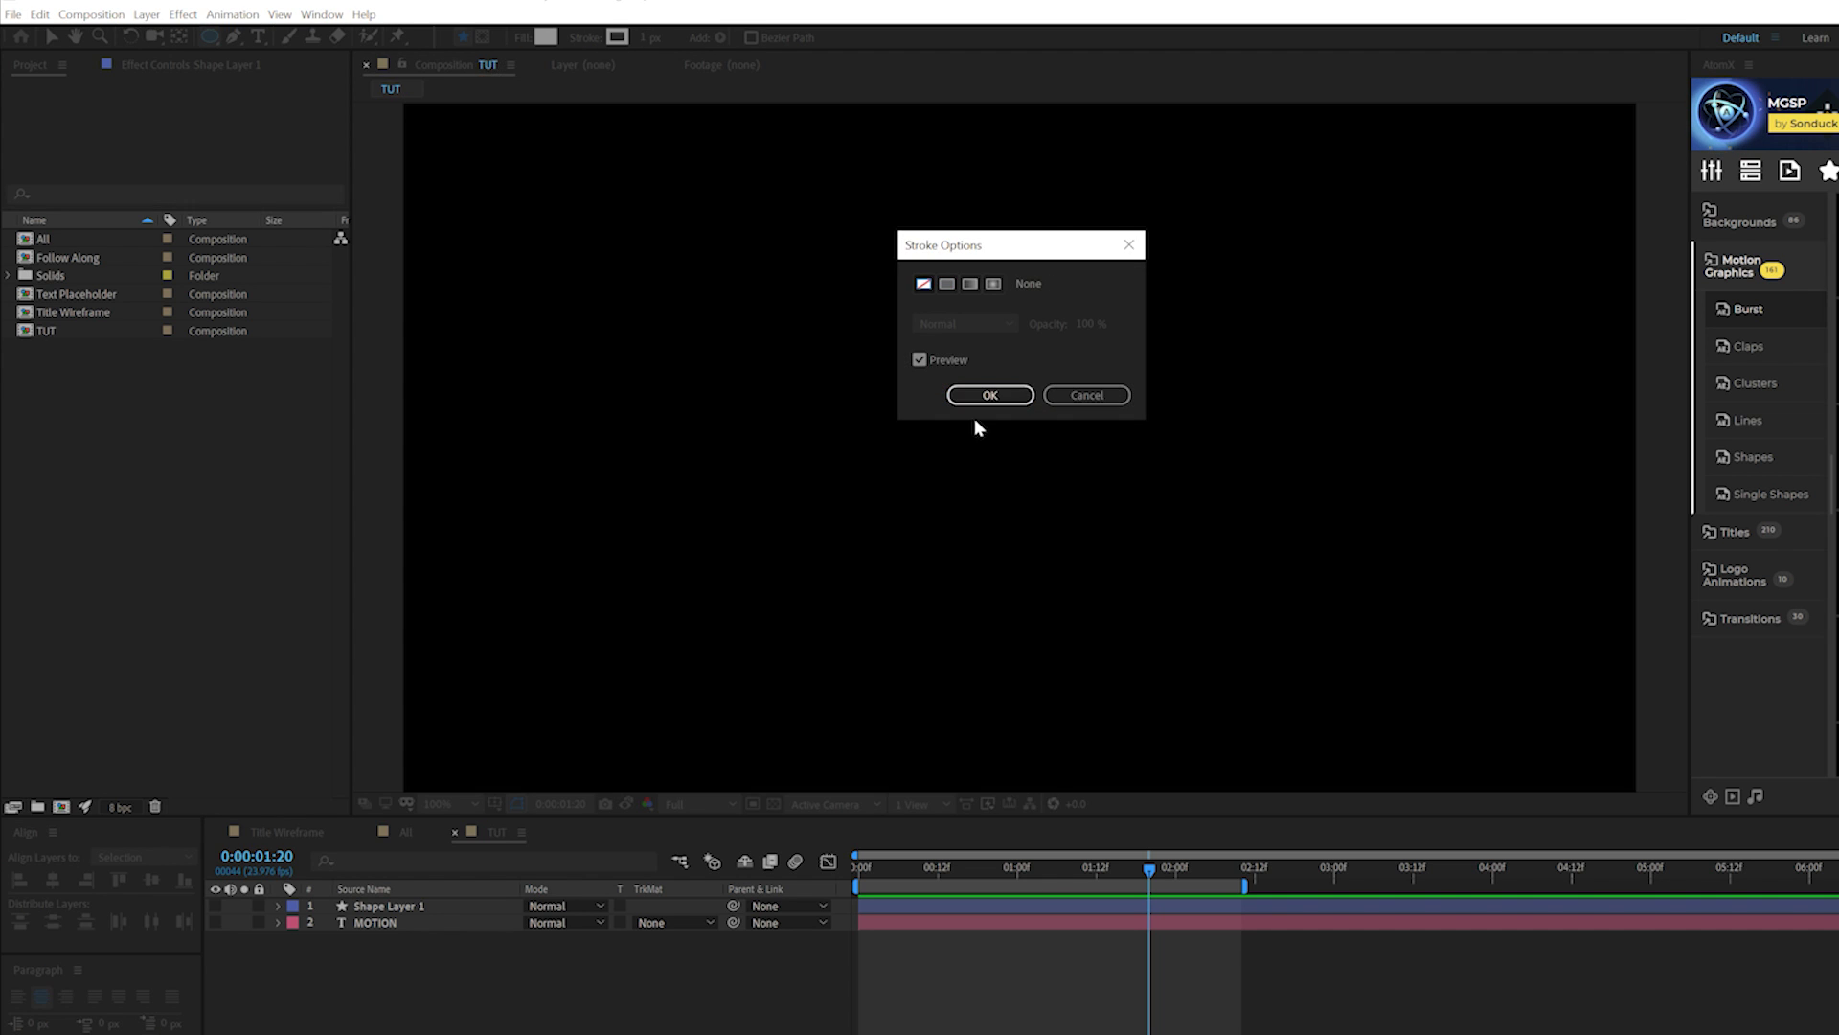
pyautogui.click(980, 395)
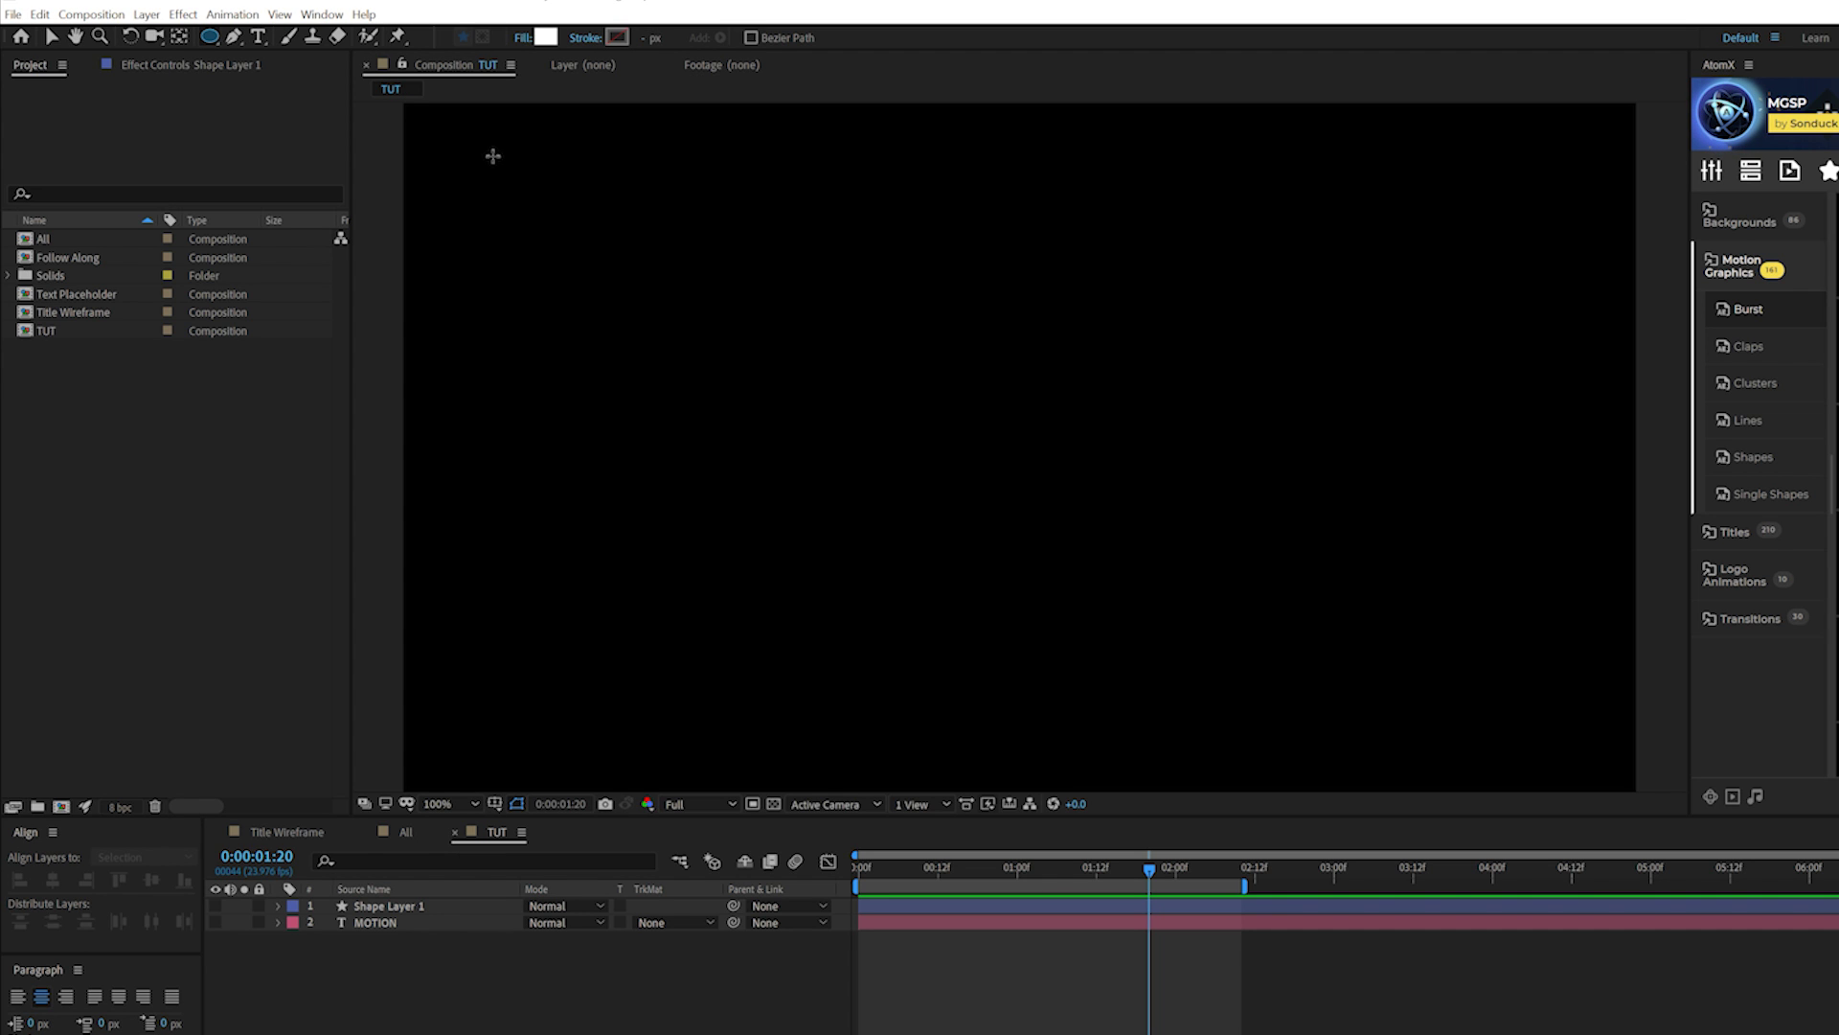
pyautogui.moveTo(429, 128); pyautogui.dragTo(450, 151)
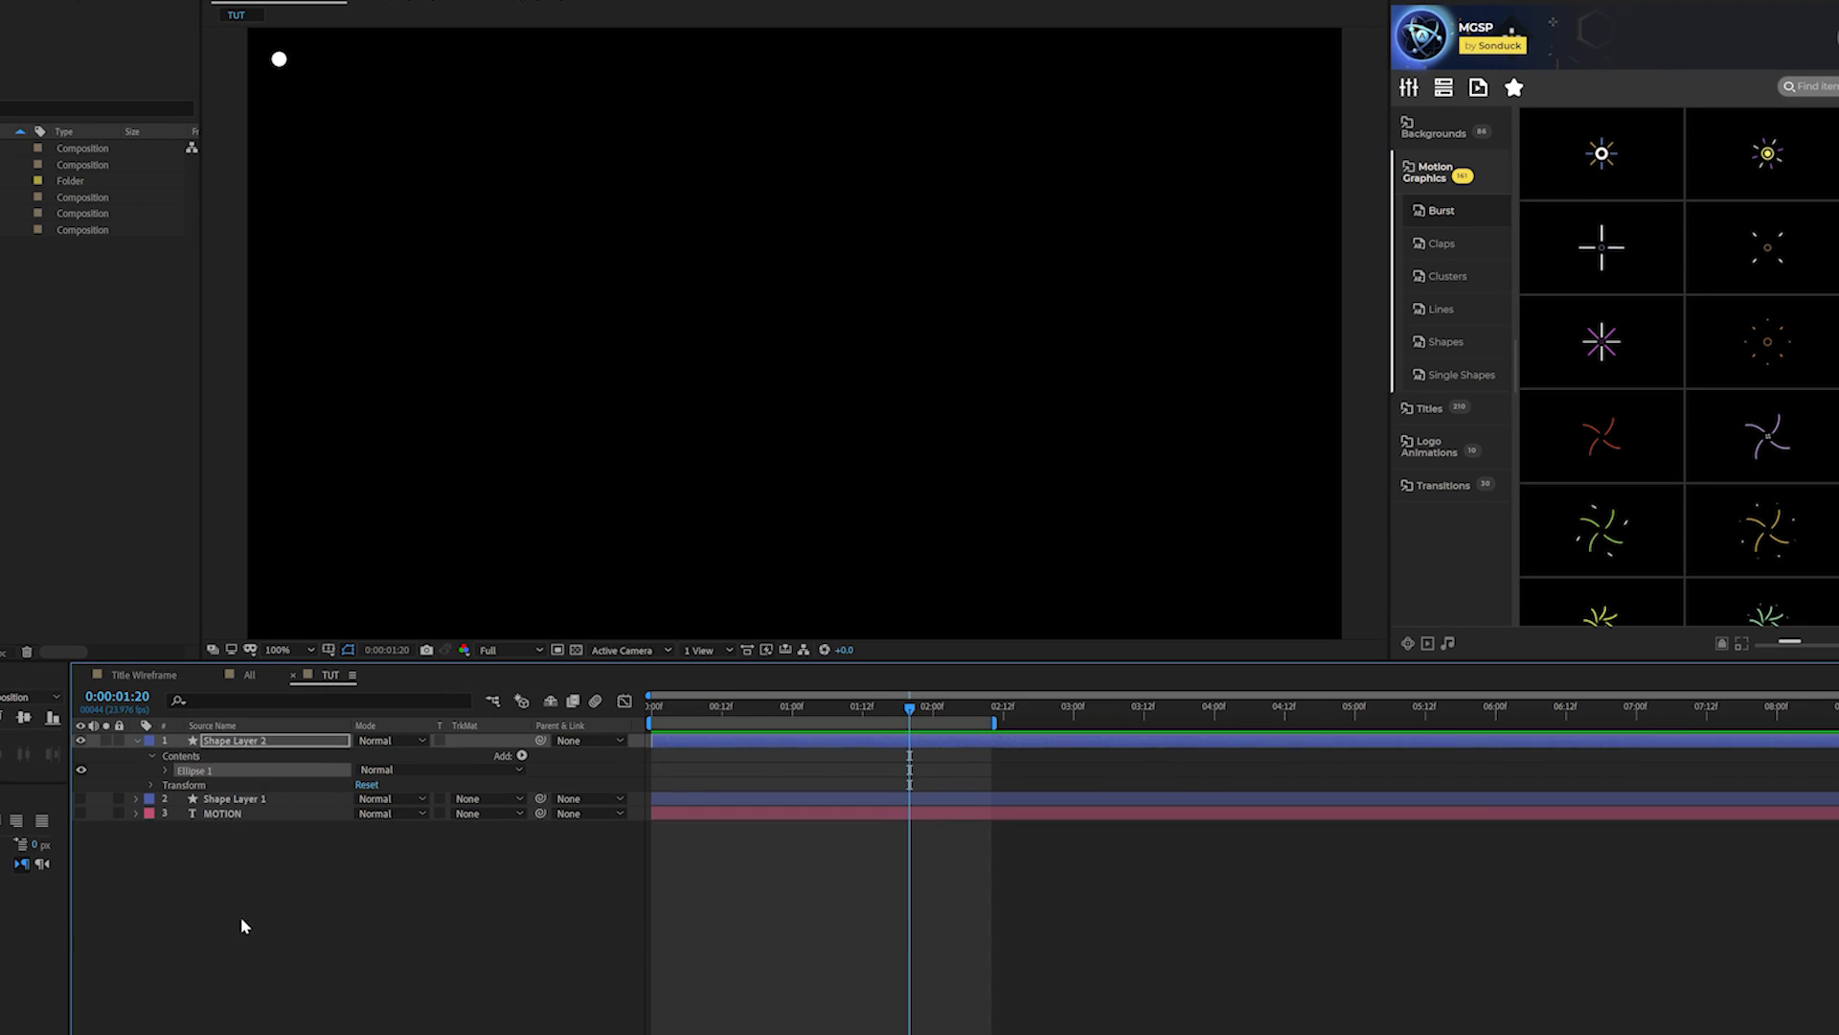
# Step: Add a Repeater to the dot's shape layer and set its copies to 40
pyautogui.click(514, 759)
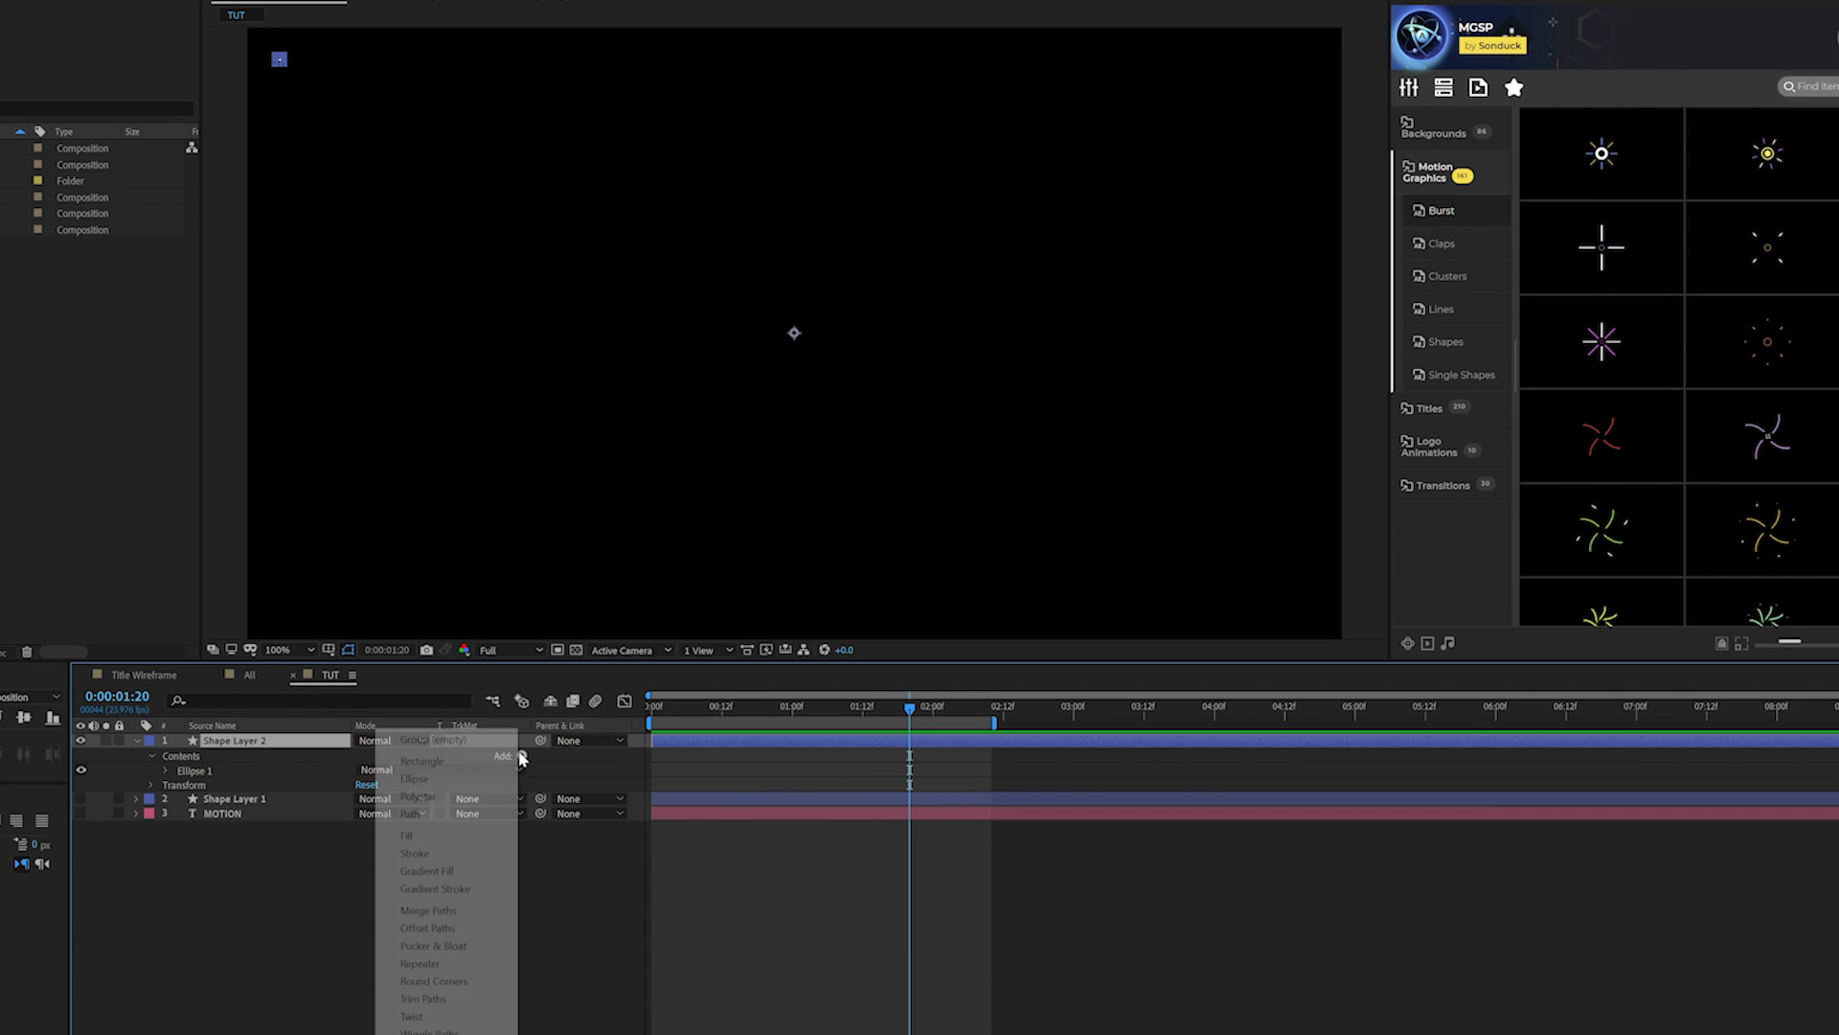
pyautogui.click(412, 962)
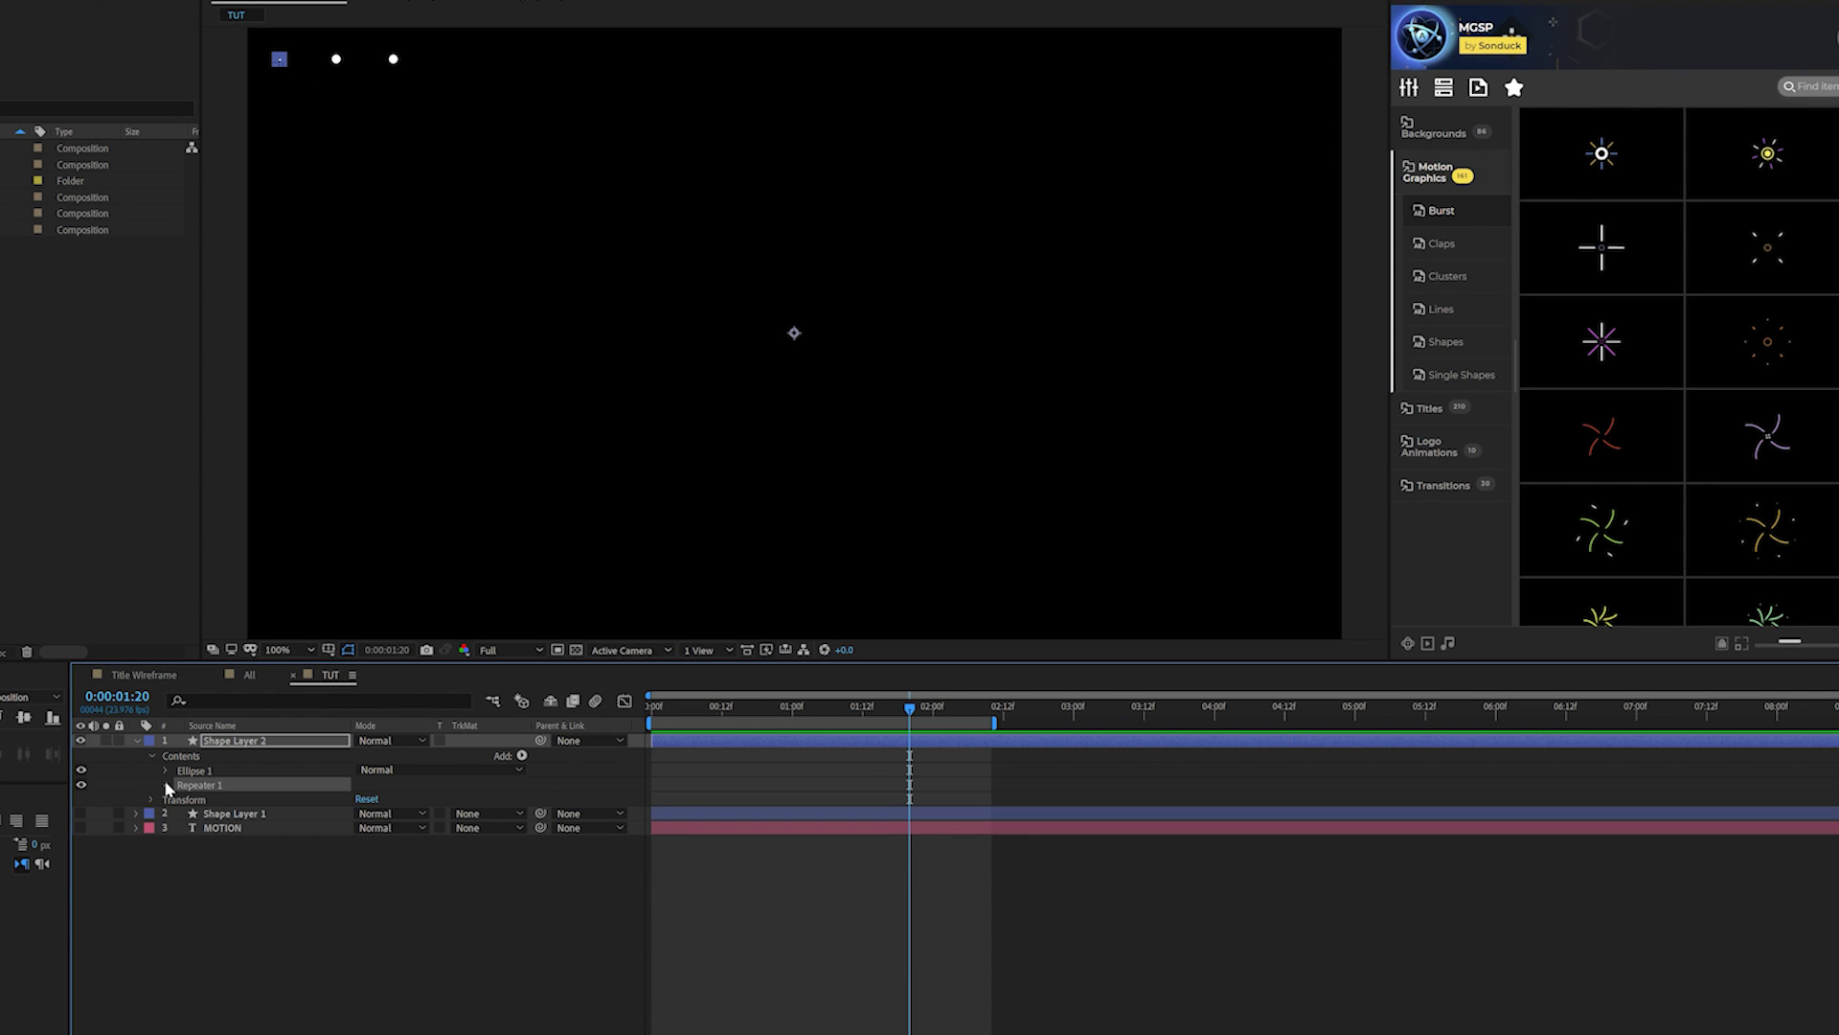
pyautogui.click(167, 785)
pyautogui.moveTo(358, 802); pyautogui.dragTo(394, 801)
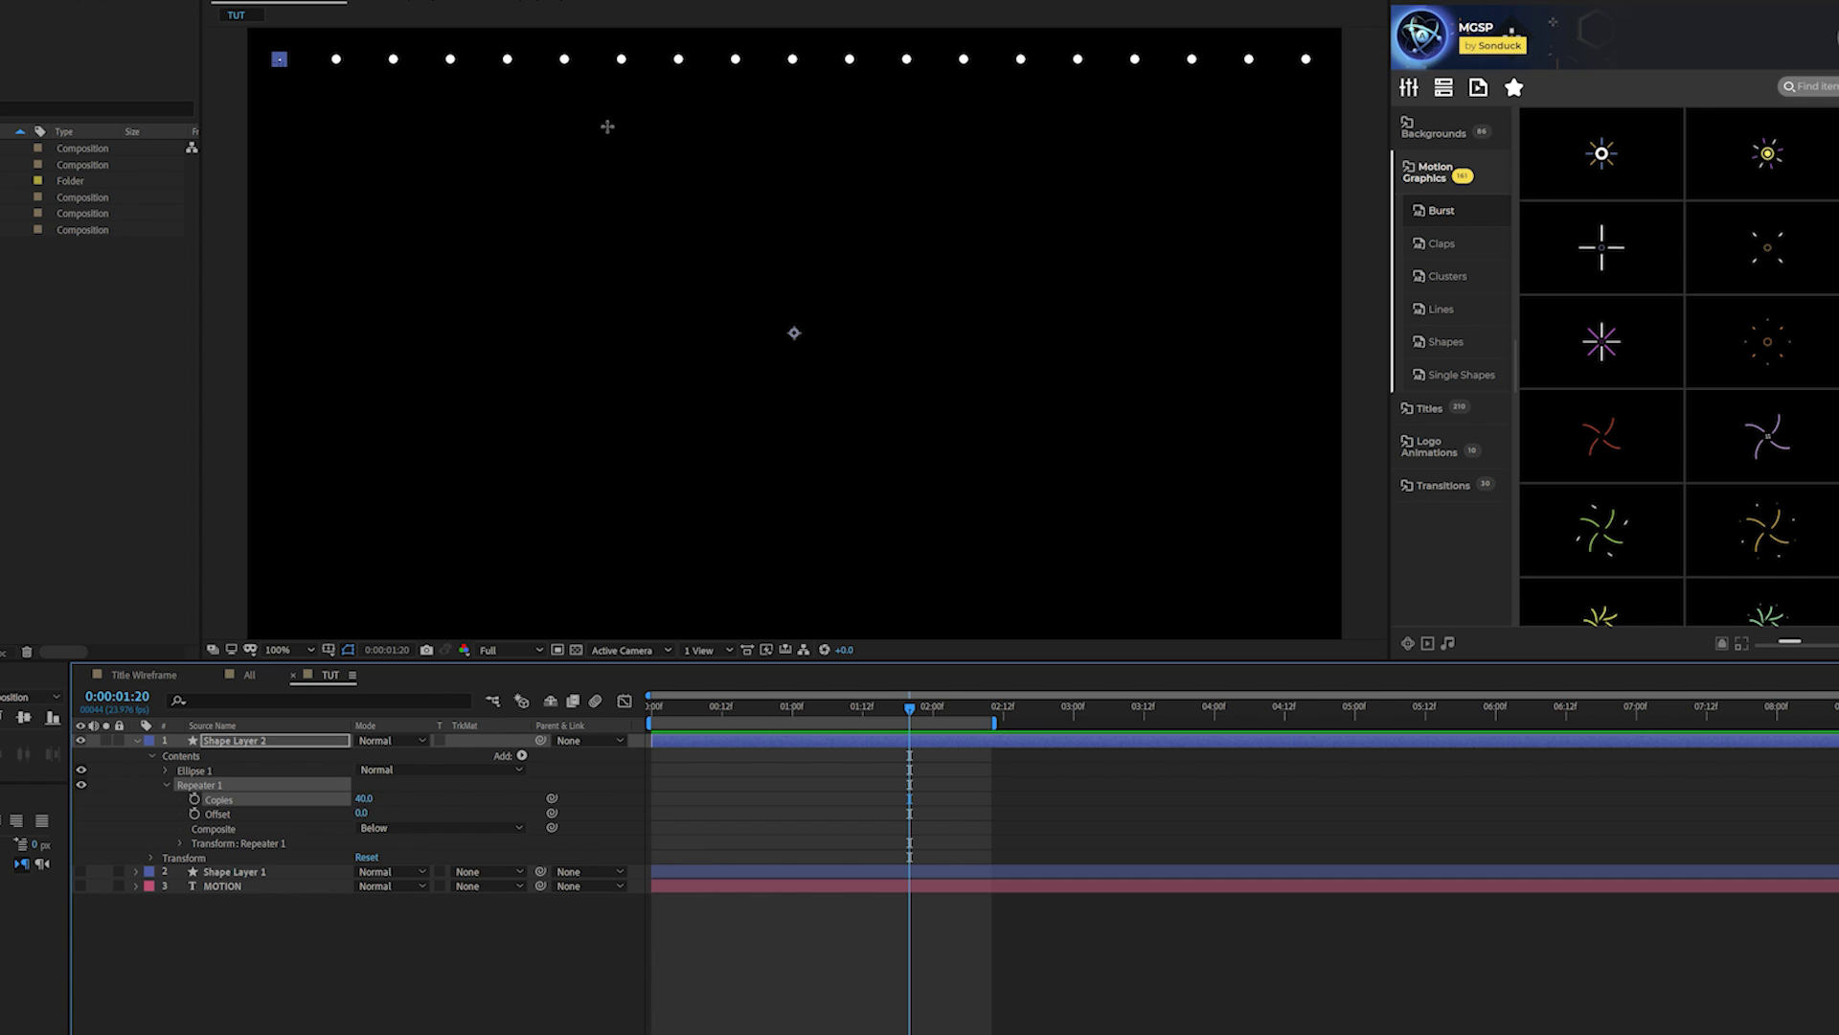
# Step: Set the horizontal position offset of the dot layer's first repeater to 99
pyautogui.click(182, 843)
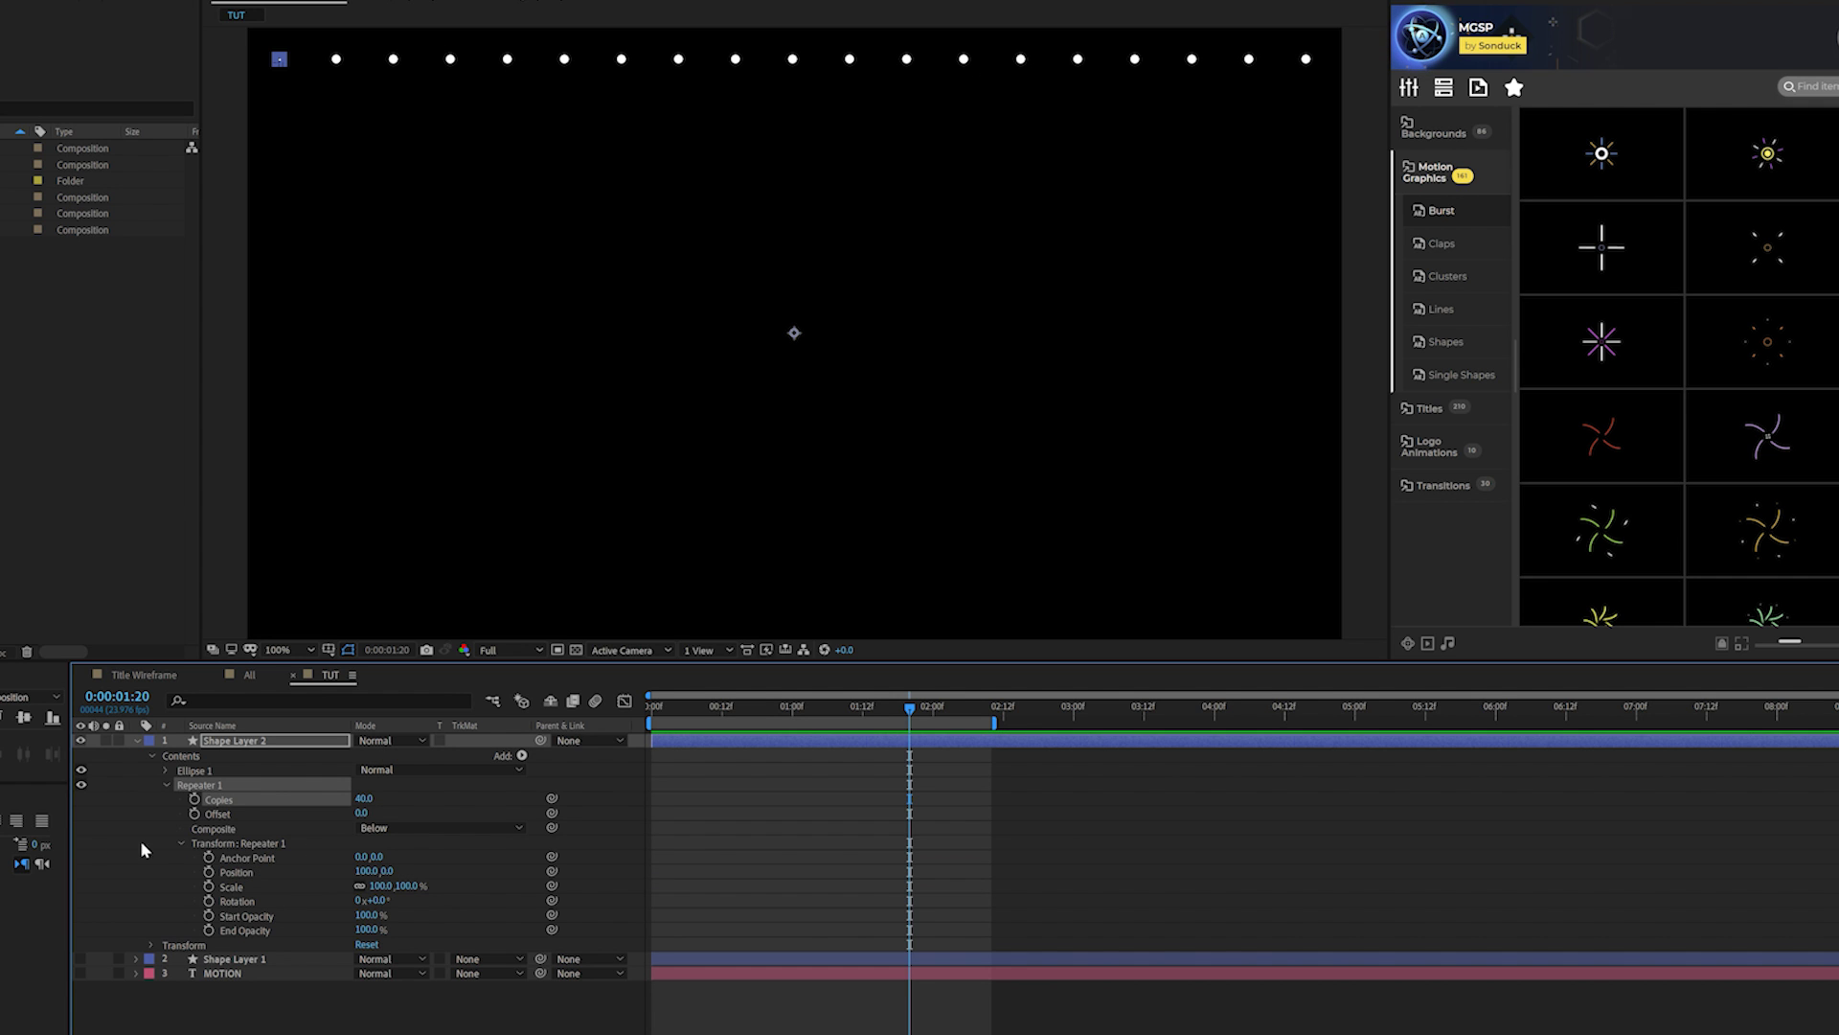
pyautogui.moveTo(358, 872)
pyautogui.mouseDown()
pyautogui.moveTo(318, 872)
pyautogui.moveTo(362, 871)
pyautogui.mouseUp()
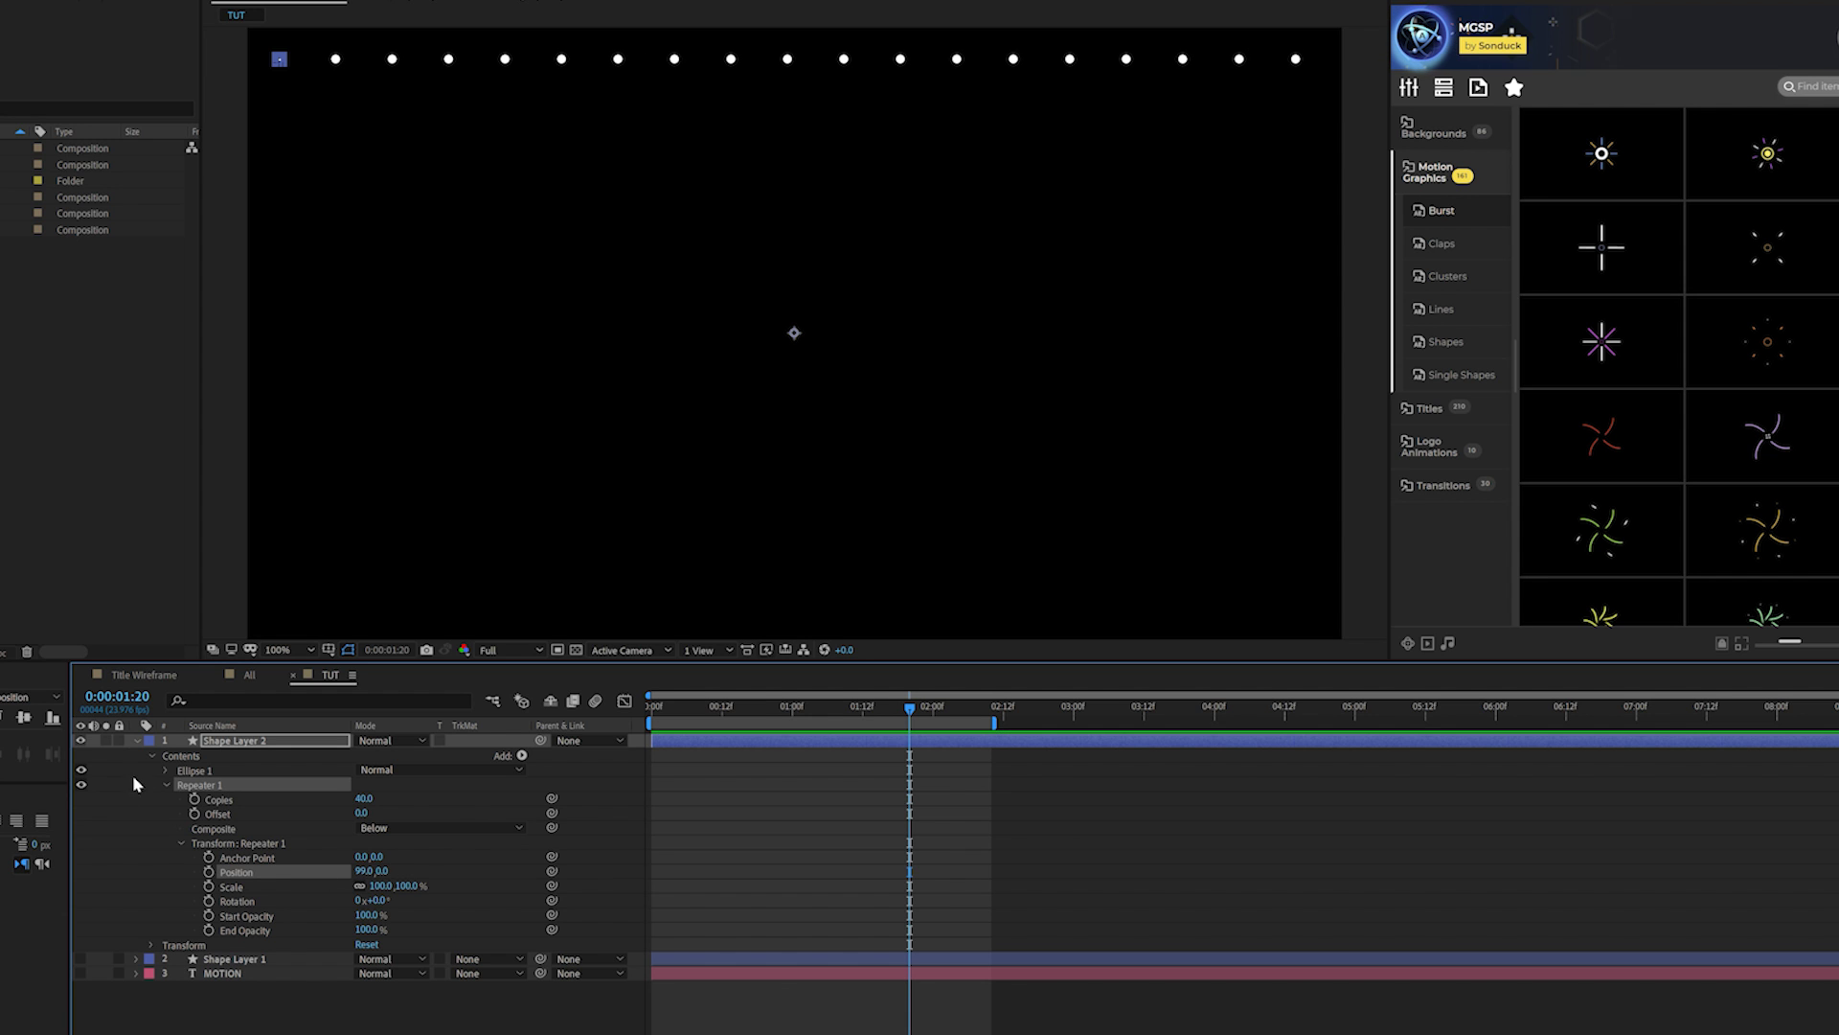
pyautogui.click(166, 785)
# Step: Add a second Repeater to the dot layer with a position offset of 0, 100 and 18 copies
pyautogui.click(522, 756)
pyautogui.click(440, 963)
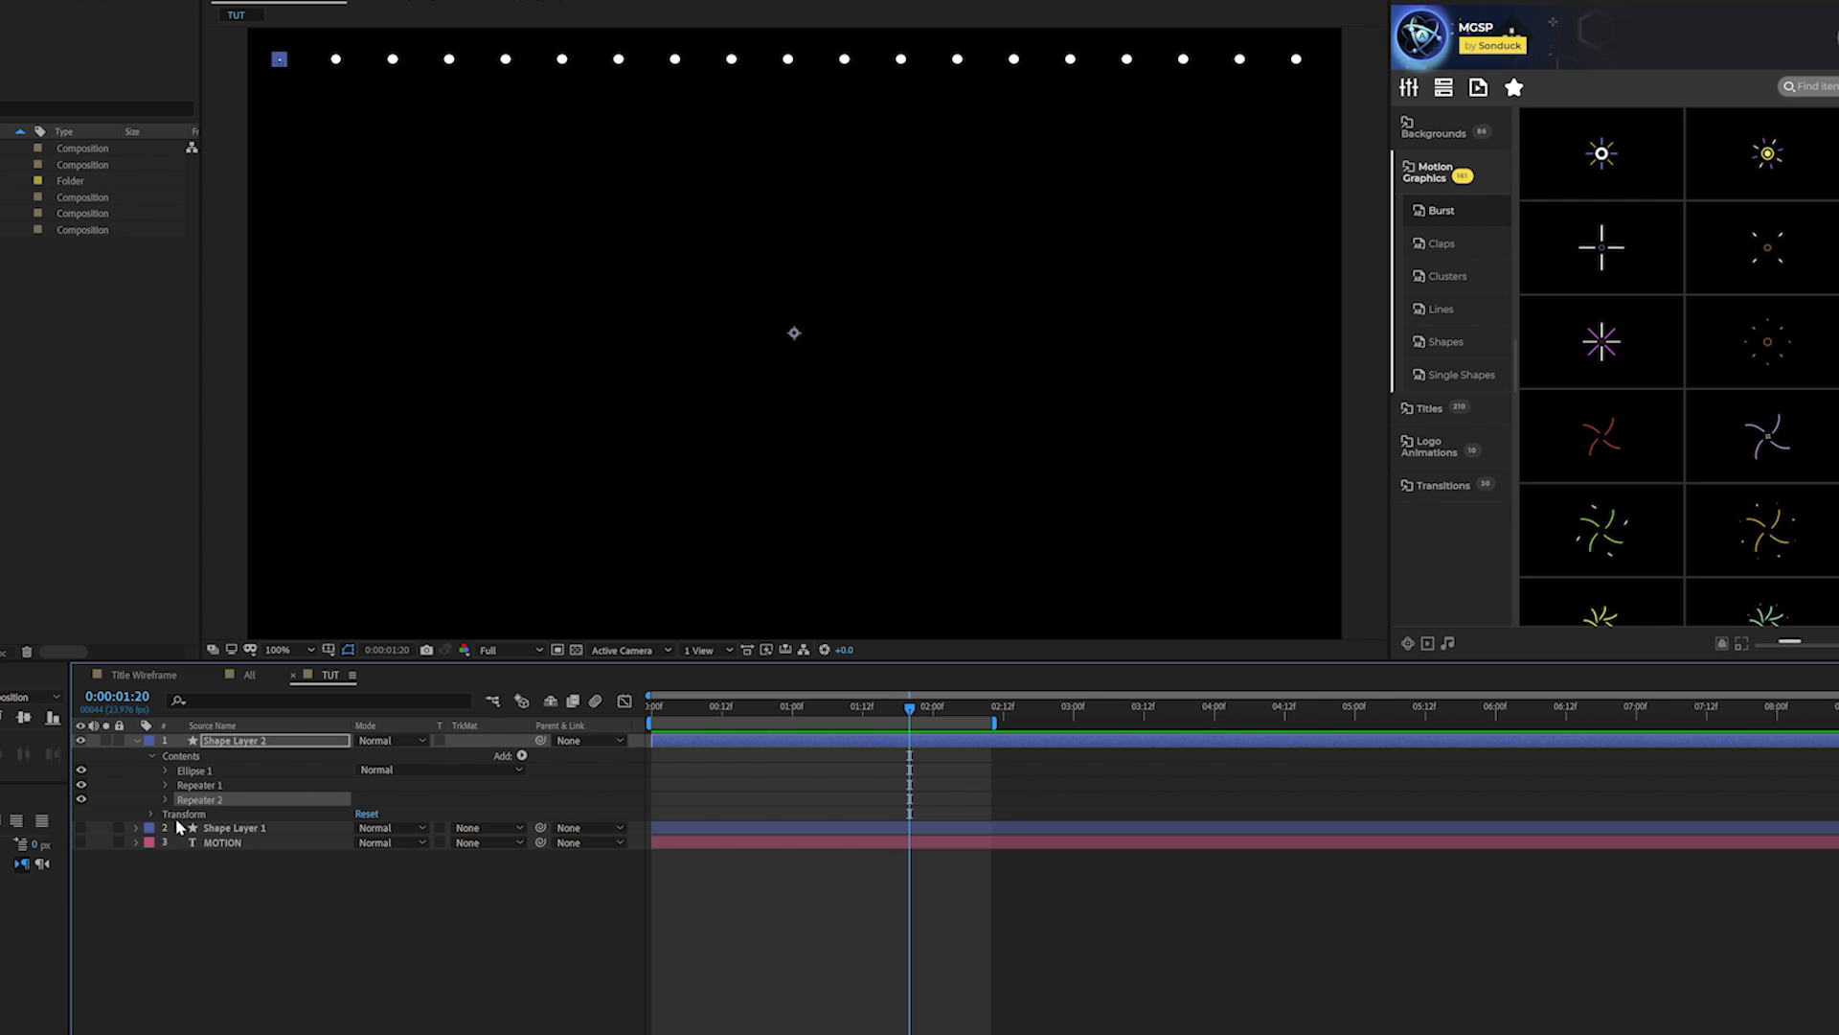
pyautogui.click(165, 799)
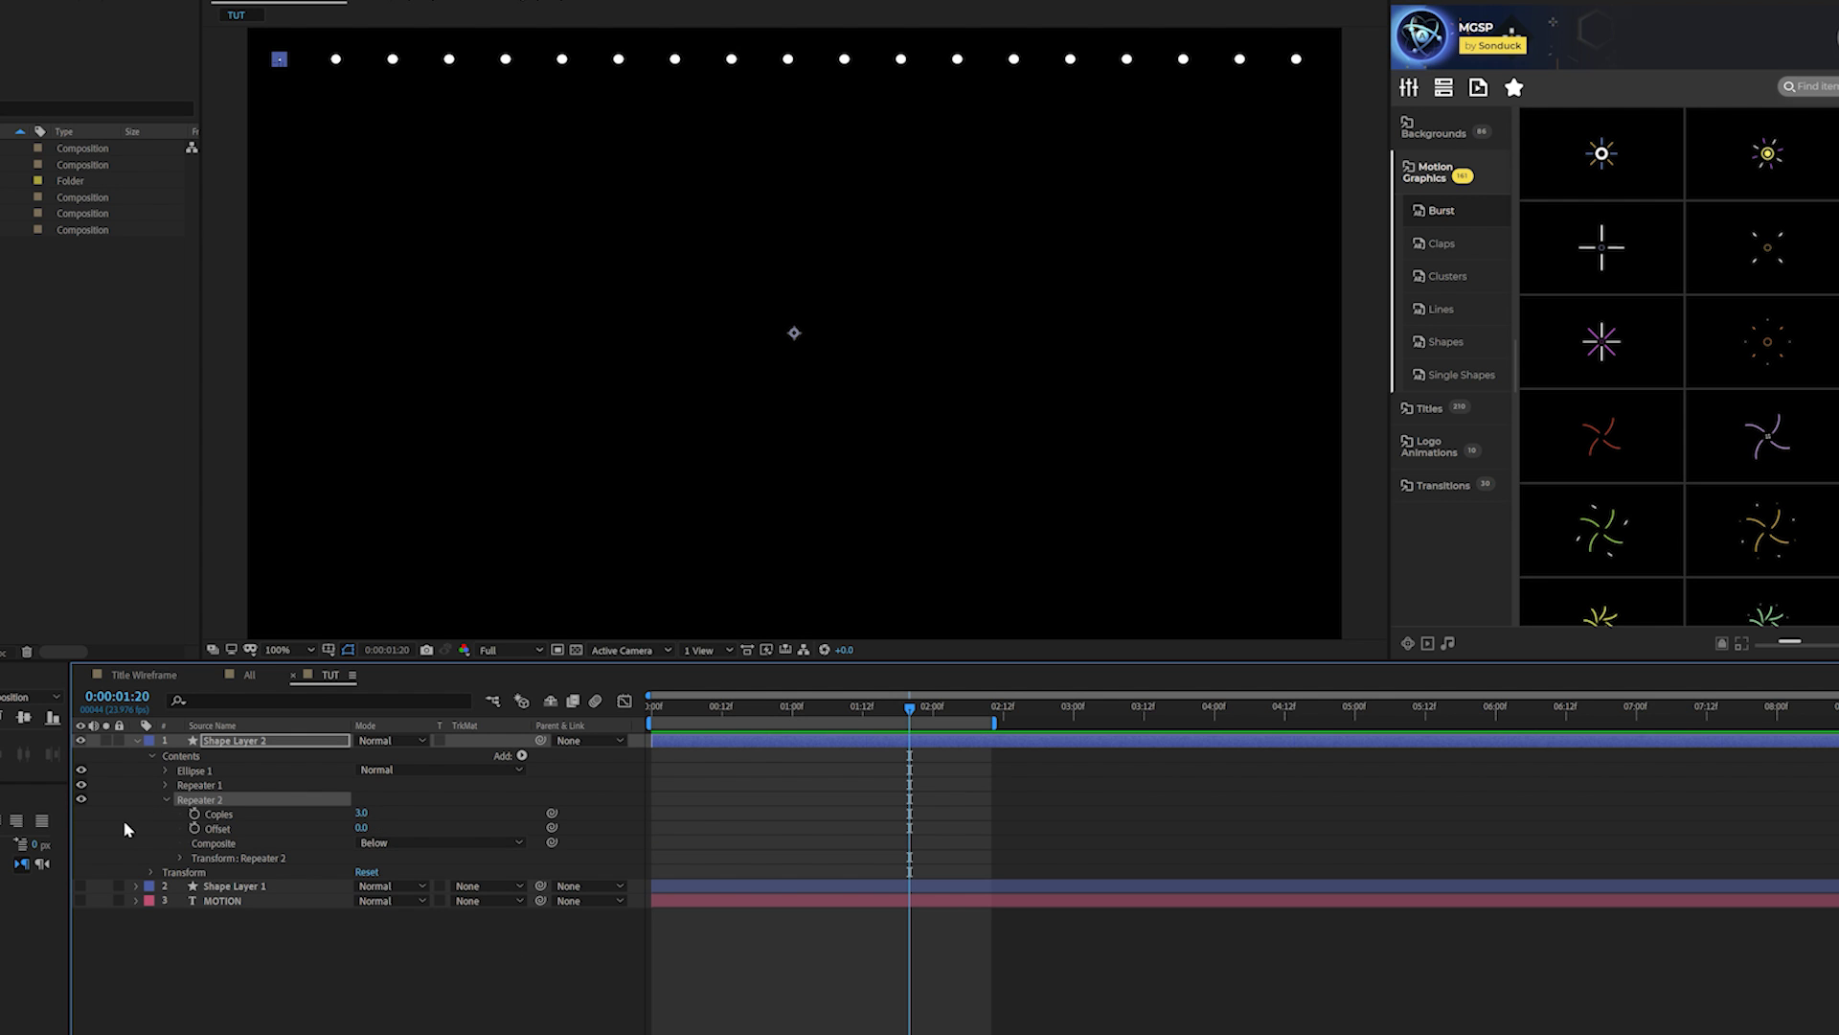
pyautogui.click(181, 858)
pyautogui.click(370, 886)
pyautogui.write('0')
pyautogui.moveTo(387, 887); pyautogui.dragTo(427, 895)
pyautogui.write('100')
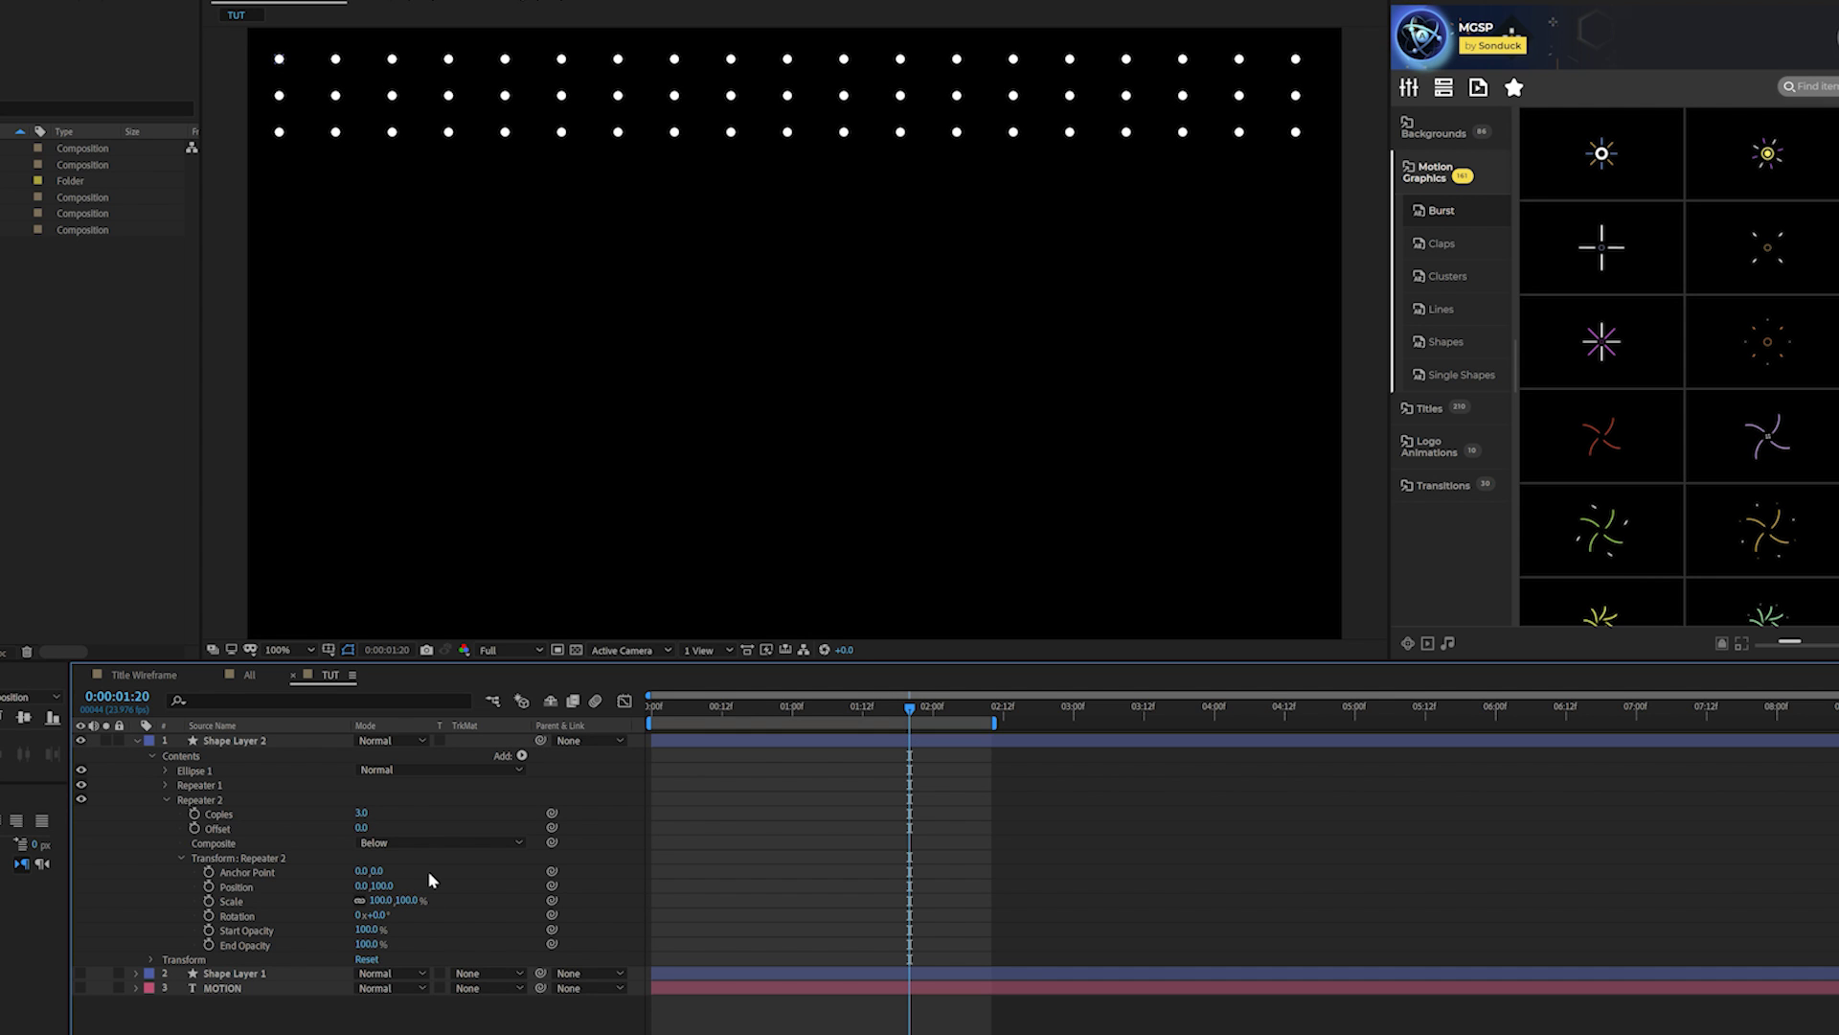
pyautogui.press('Return')
pyautogui.moveTo(361, 814); pyautogui.dragTo(370, 809)
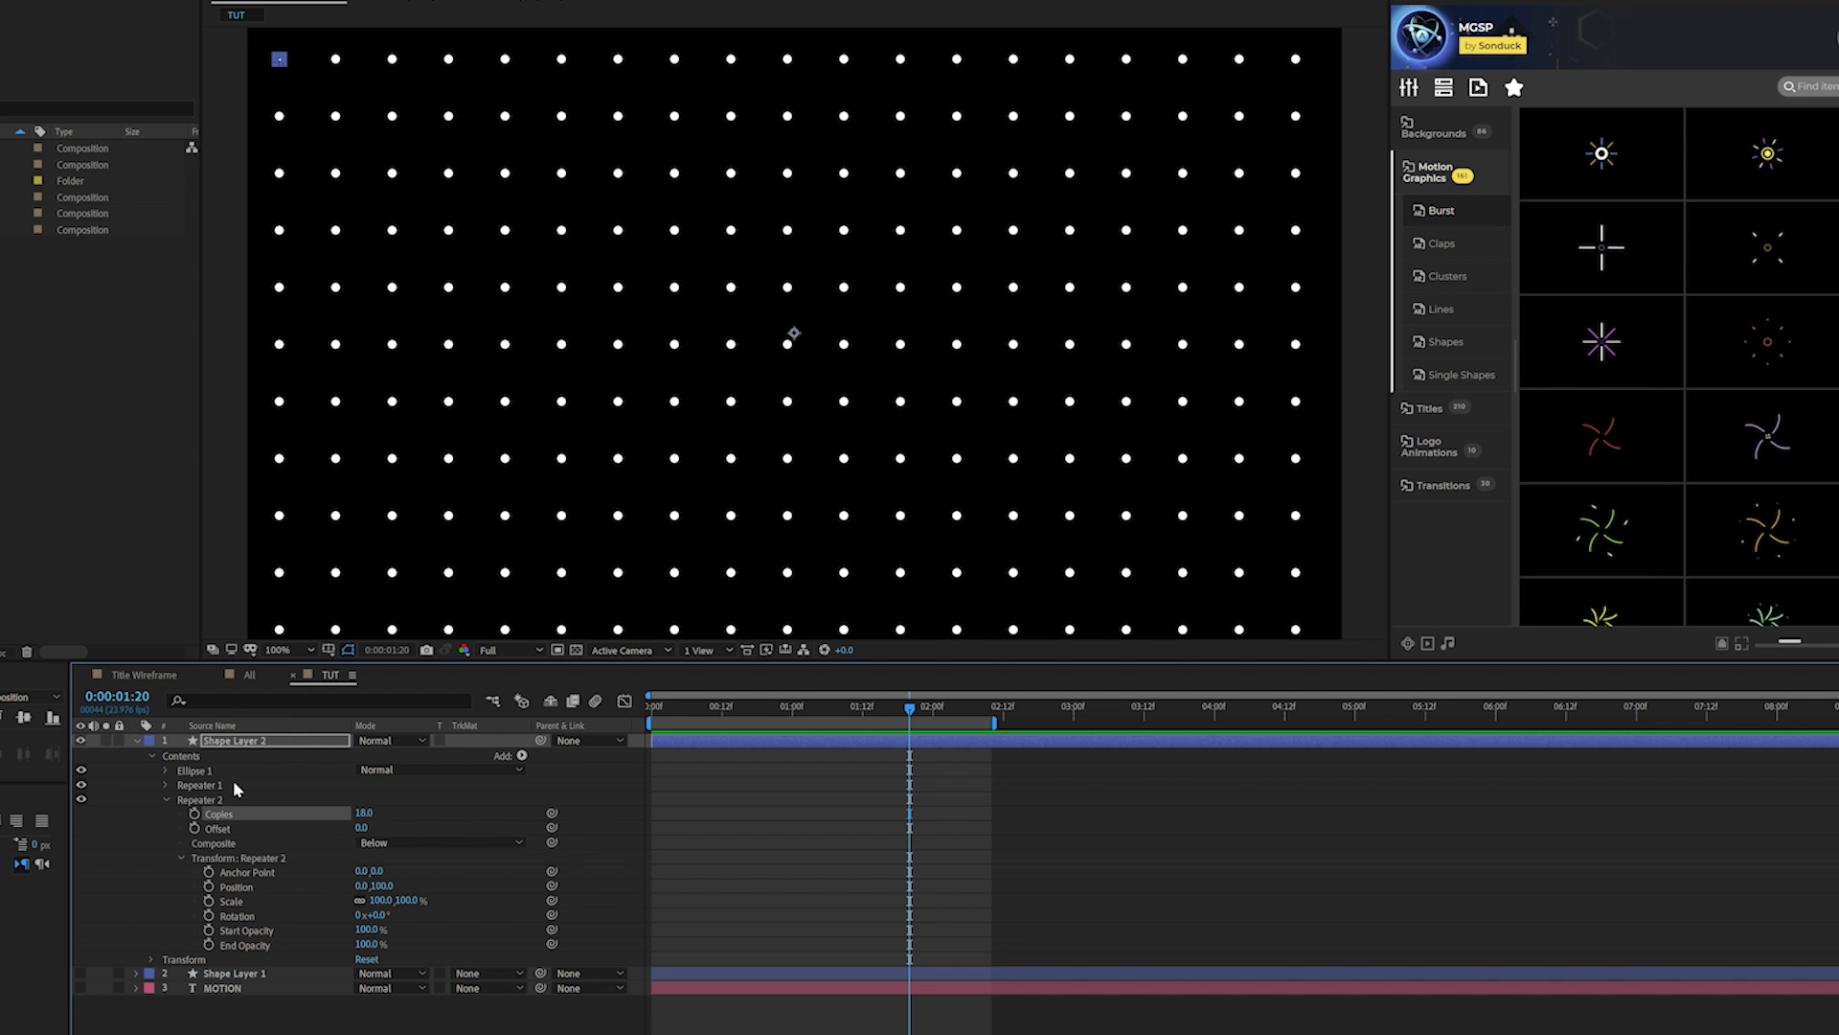
# Step: Reduce the dots' ellipse path size to 7 and collapse the dot layer
pyautogui.click(185, 773)
pyautogui.click(165, 769)
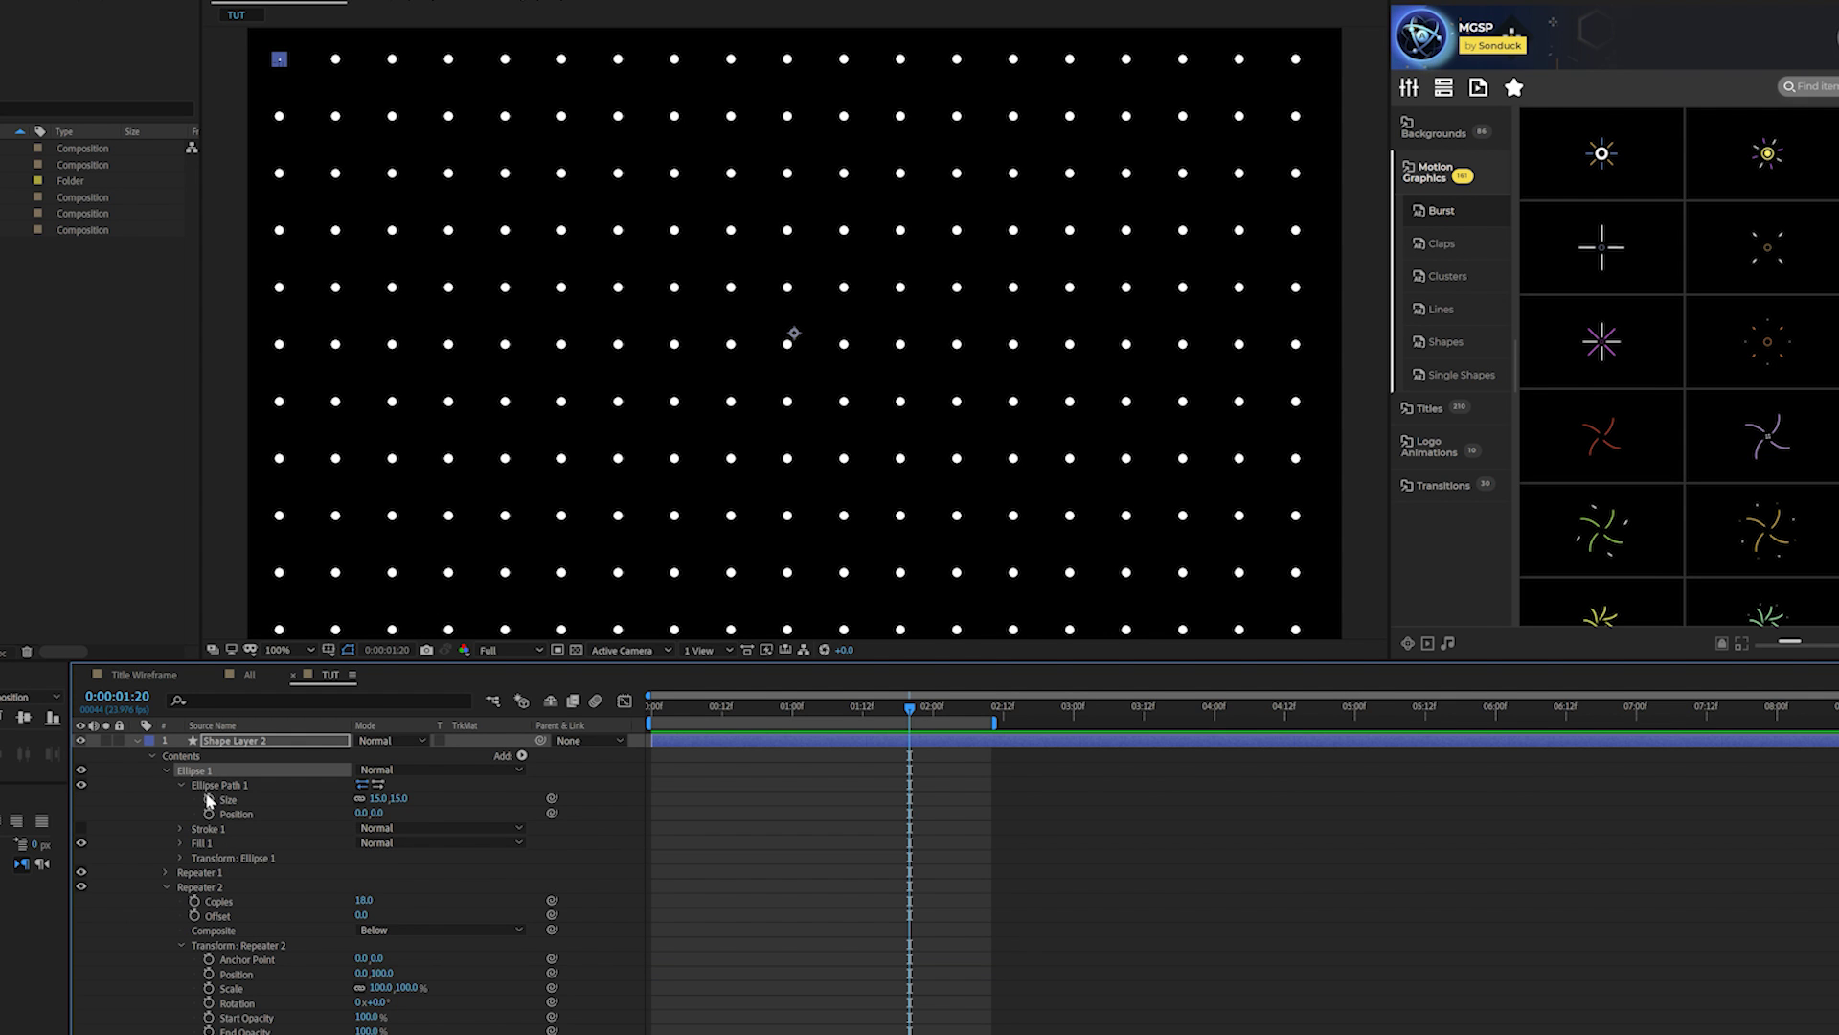
pyautogui.click(267, 786)
pyautogui.moveTo(378, 798); pyautogui.dragTo(374, 798)
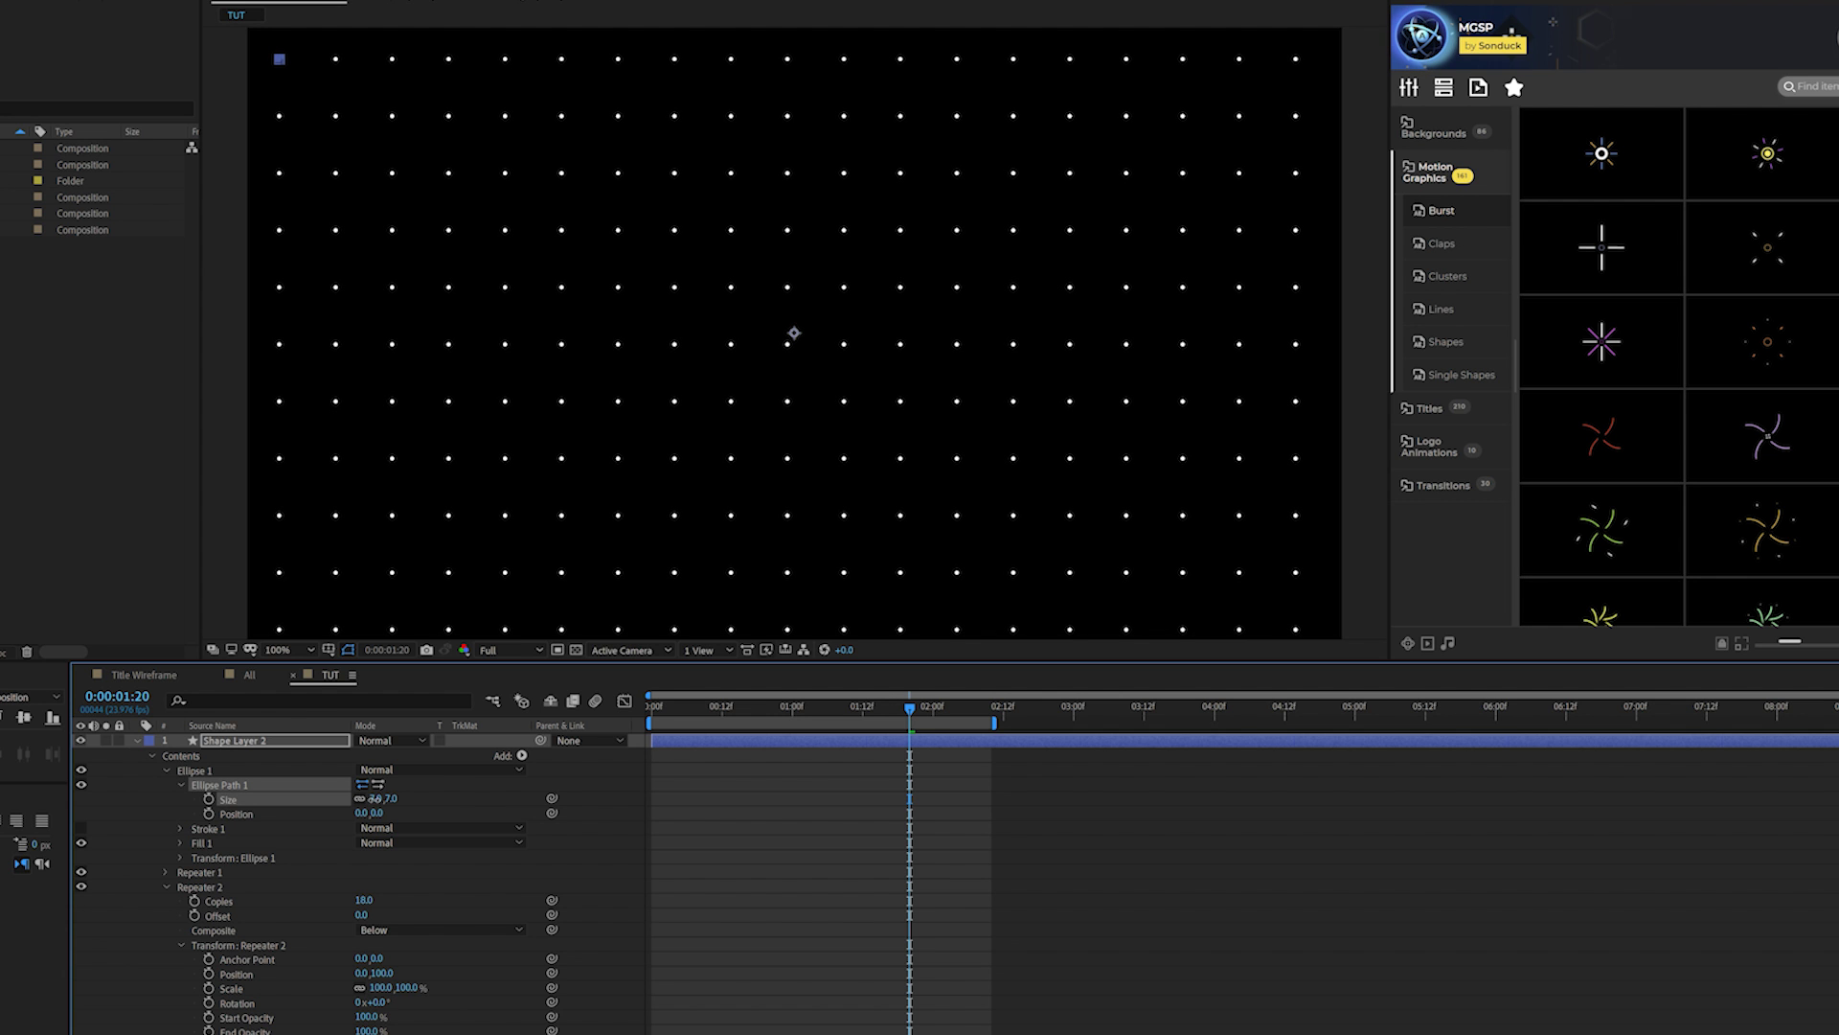
pyautogui.click(220, 743)
pyautogui.click(140, 741)
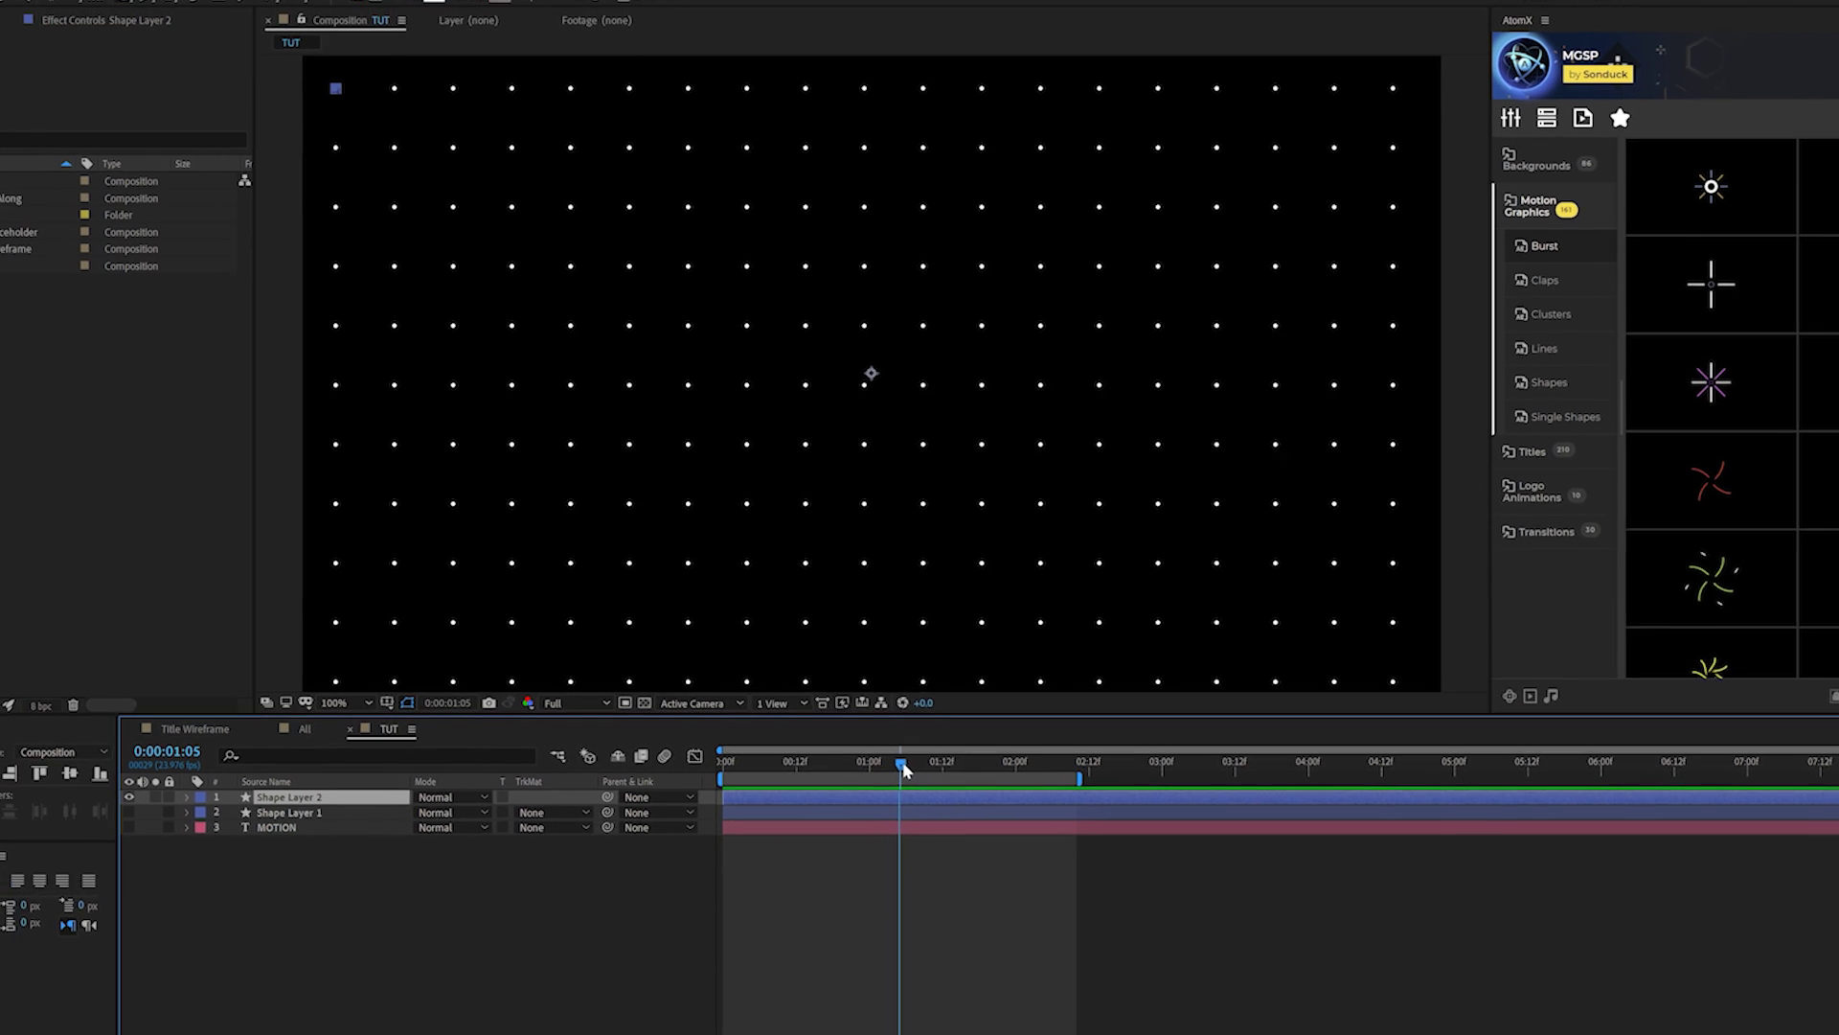
# Step: Apply Wave Warp to the dot layer with a wave height of 148 and a wave width of 352
pyautogui.click(180, 15)
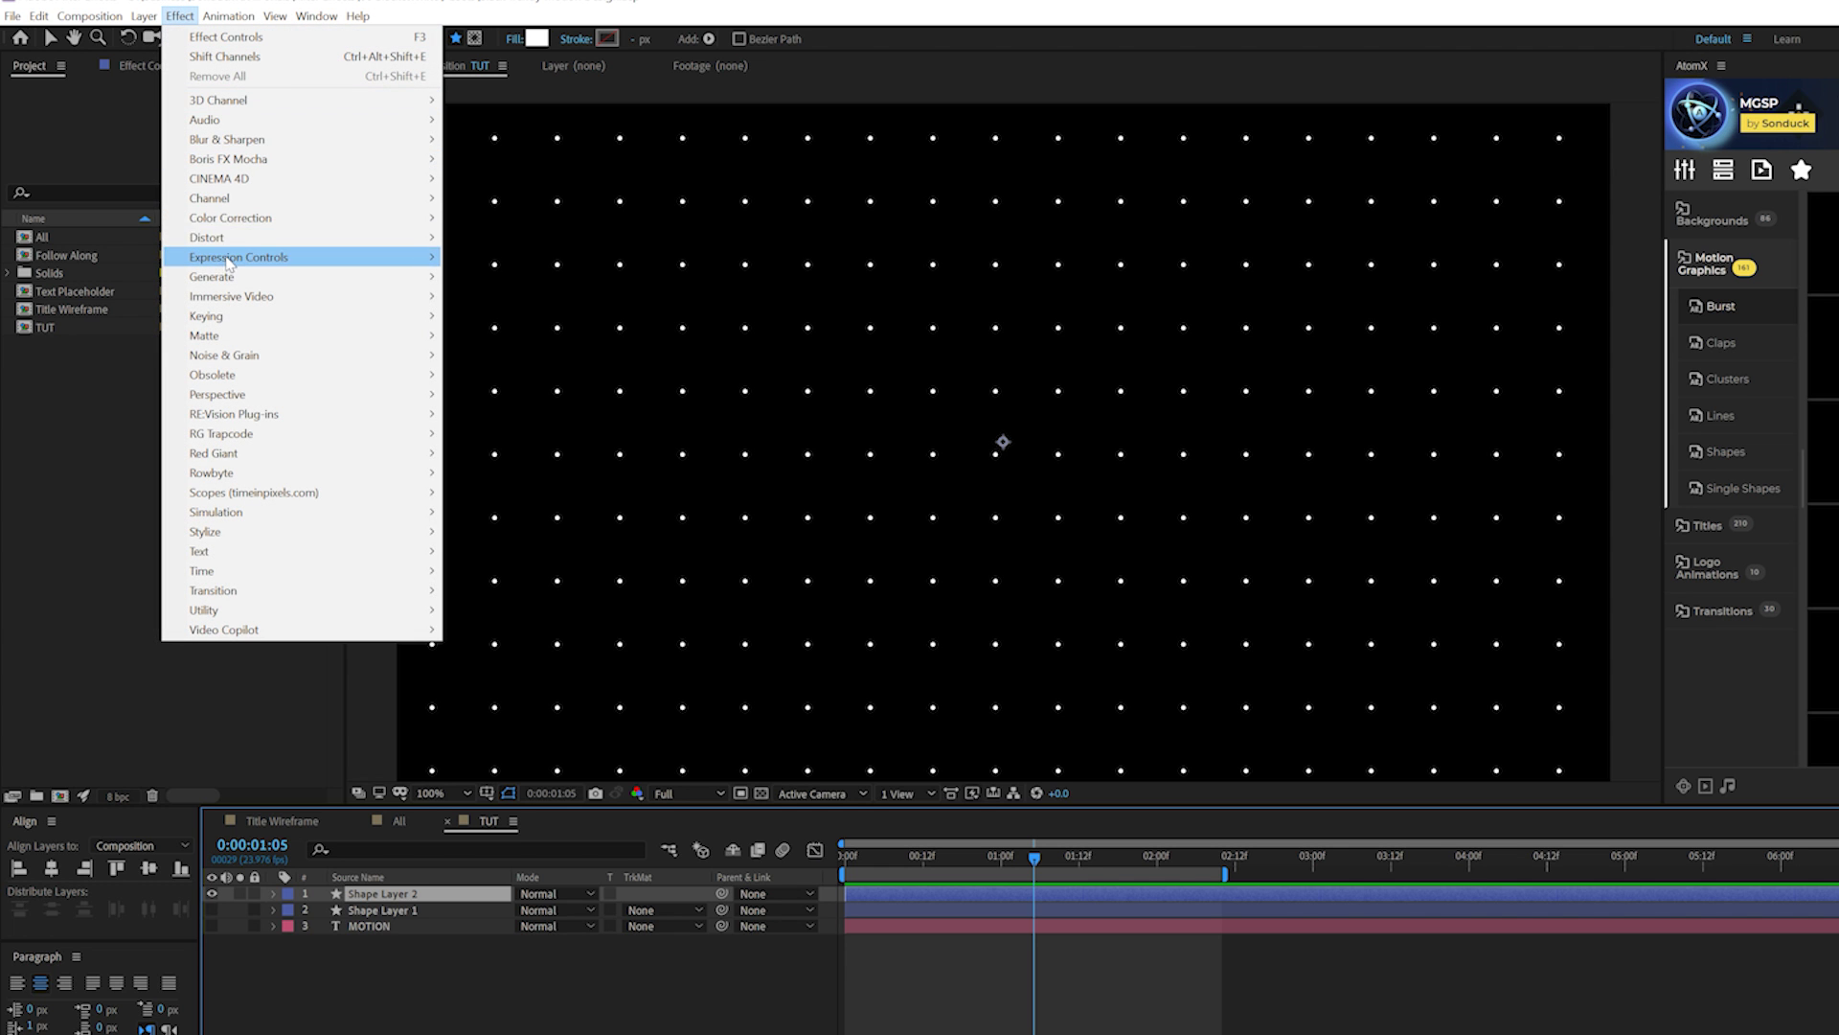
pyautogui.moveTo(316, 236)
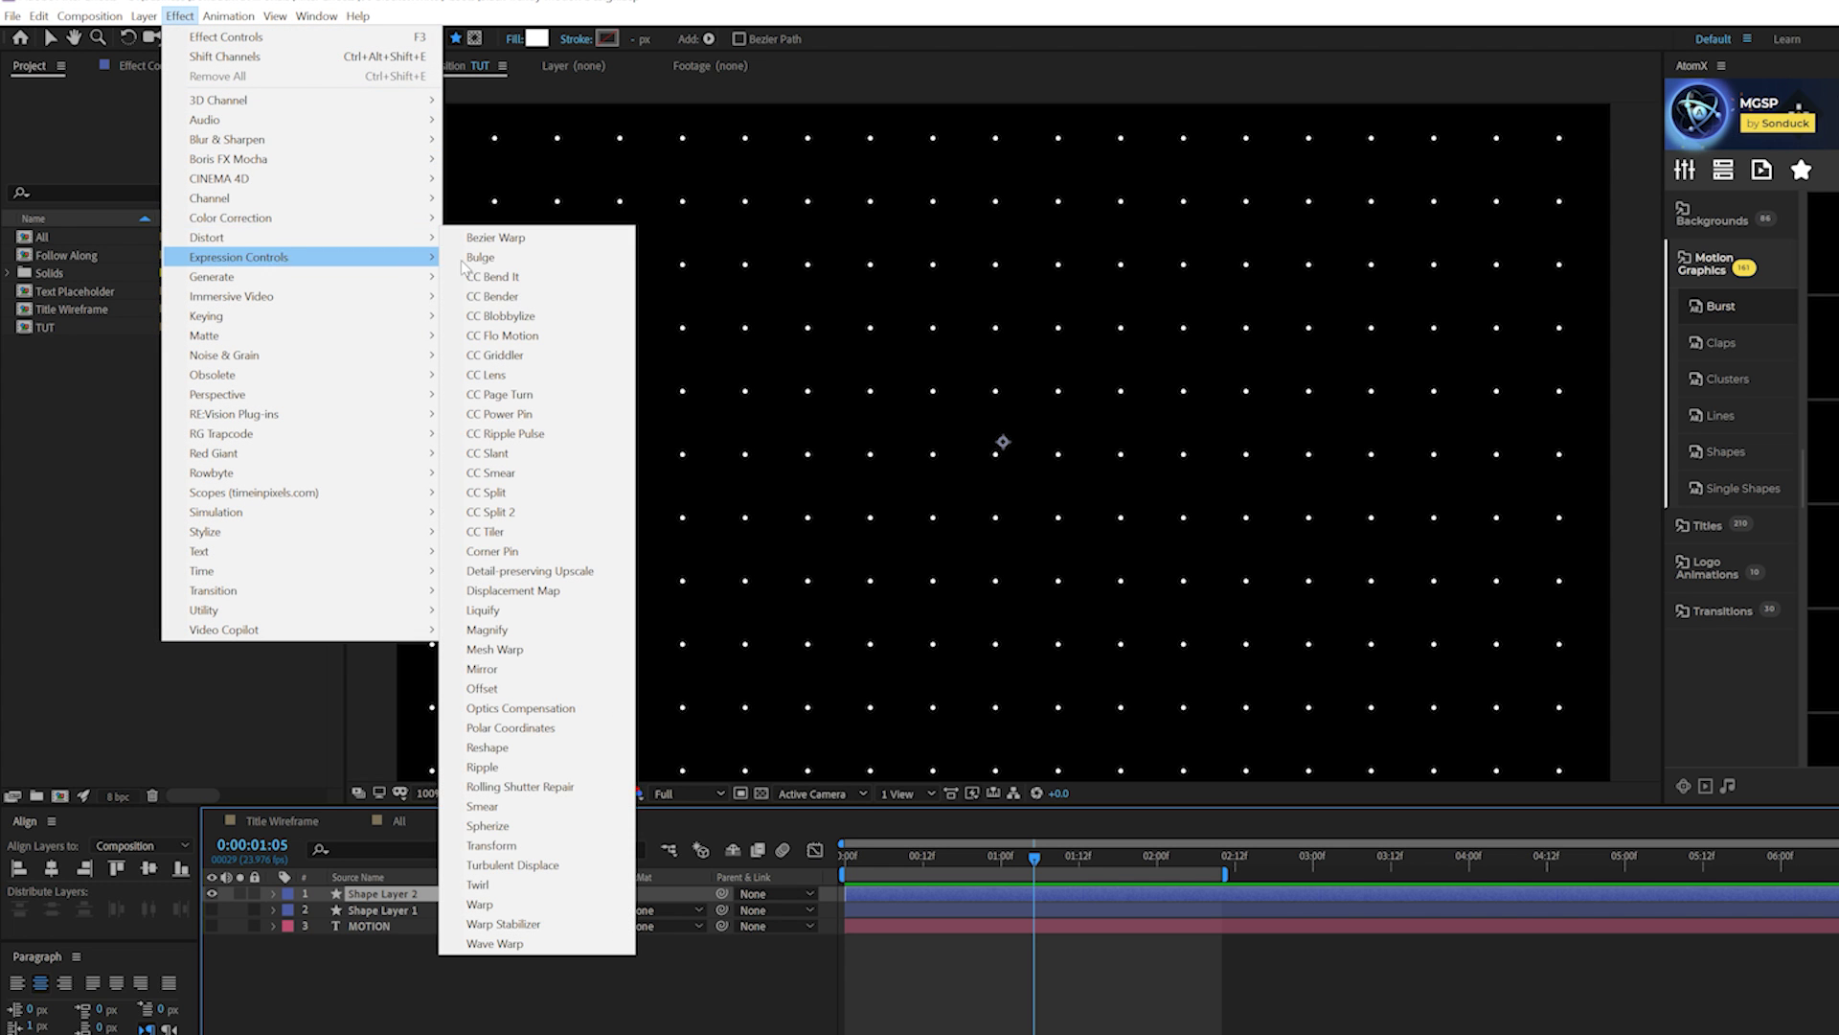
pyautogui.click(494, 943)
pyautogui.moveTo(221, 141); pyautogui.dragTo(350, 165)
pyautogui.moveTo(193, 156); pyautogui.dragTo(1404, 296)
# Step: Set the Wave Warp's speed to 2, its pinning to All Edges and its antialiasing to High
pyautogui.click(193, 224)
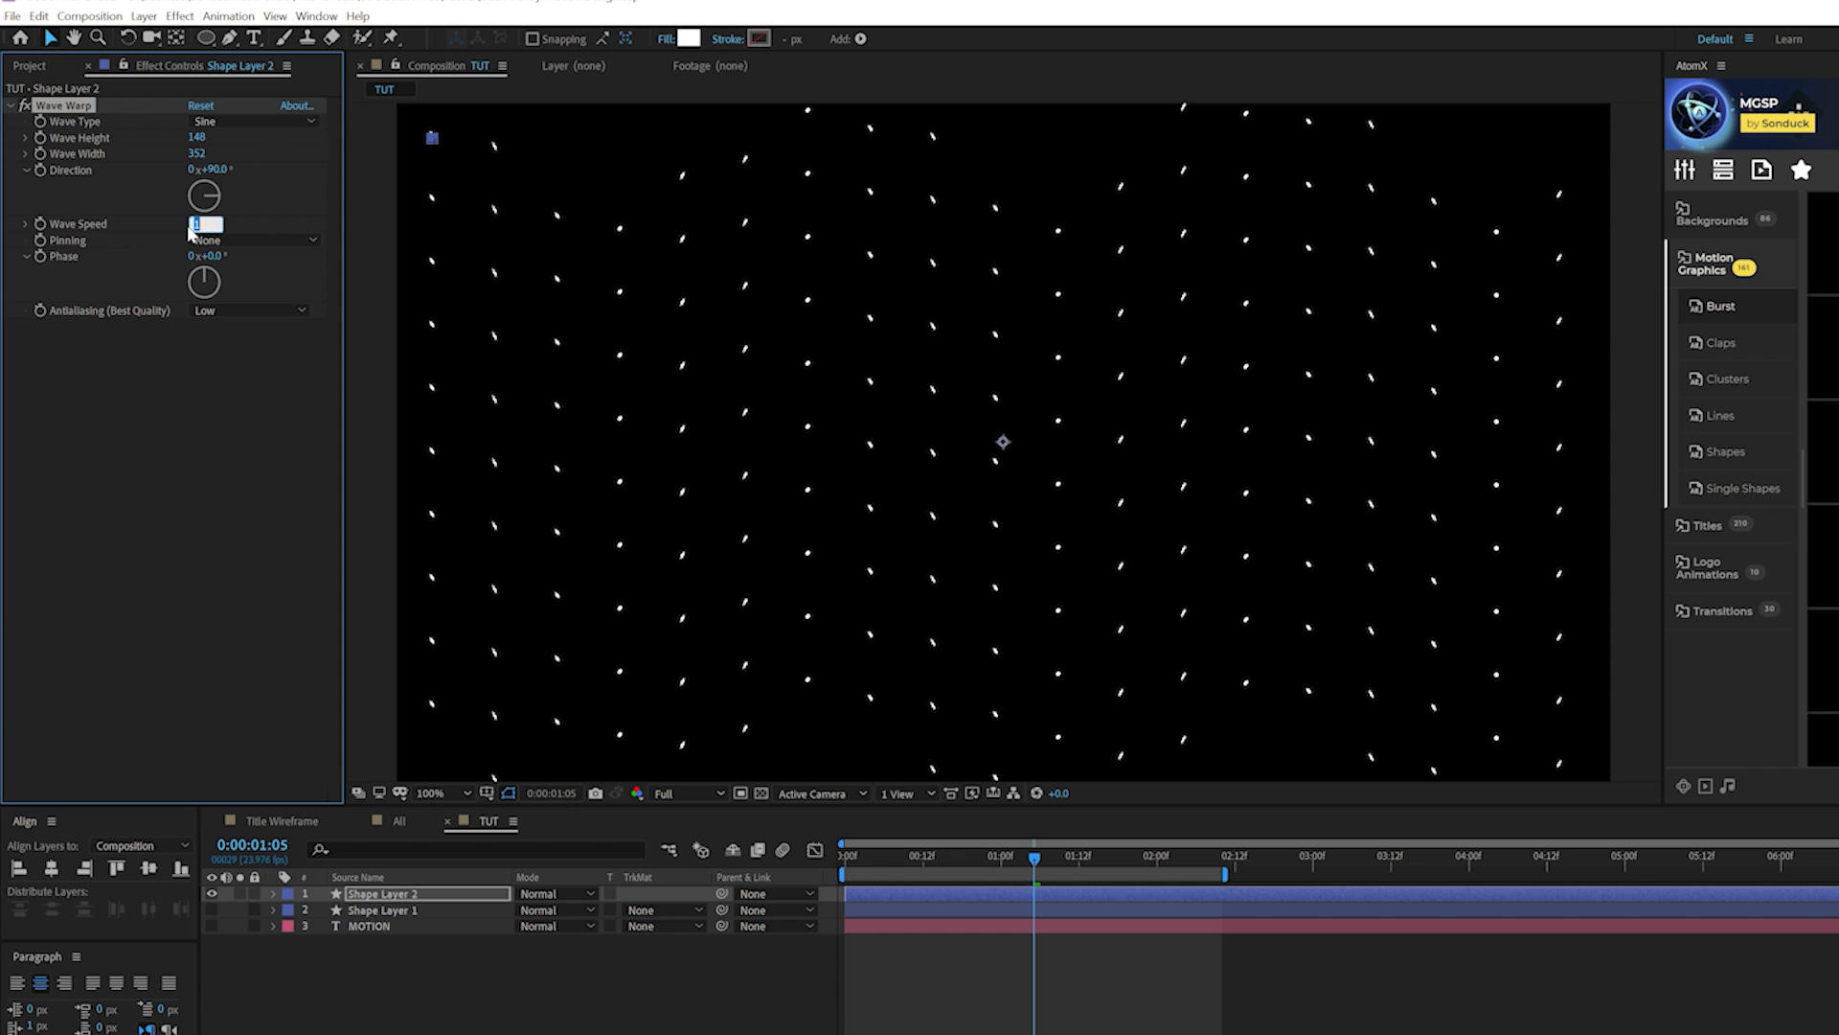
pyautogui.write('2')
pyautogui.click(246, 336)
pyautogui.click(251, 240)
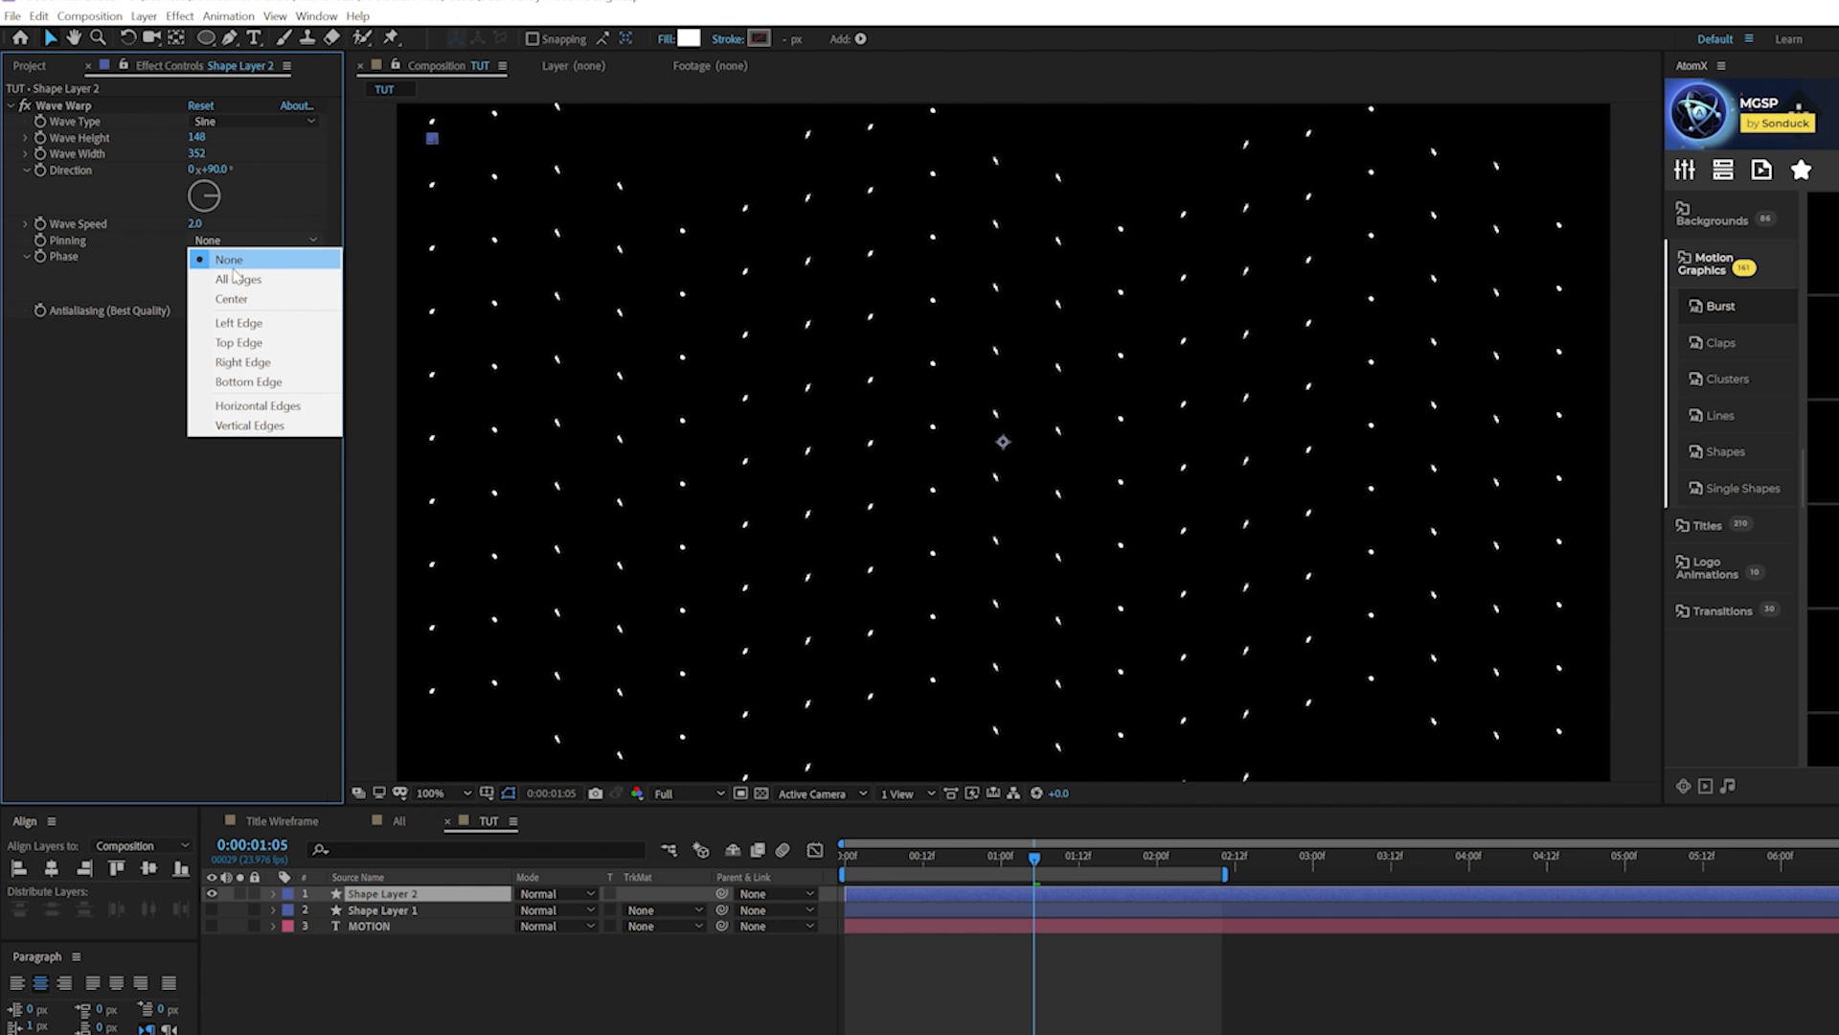
pyautogui.click(238, 282)
pyautogui.click(241, 312)
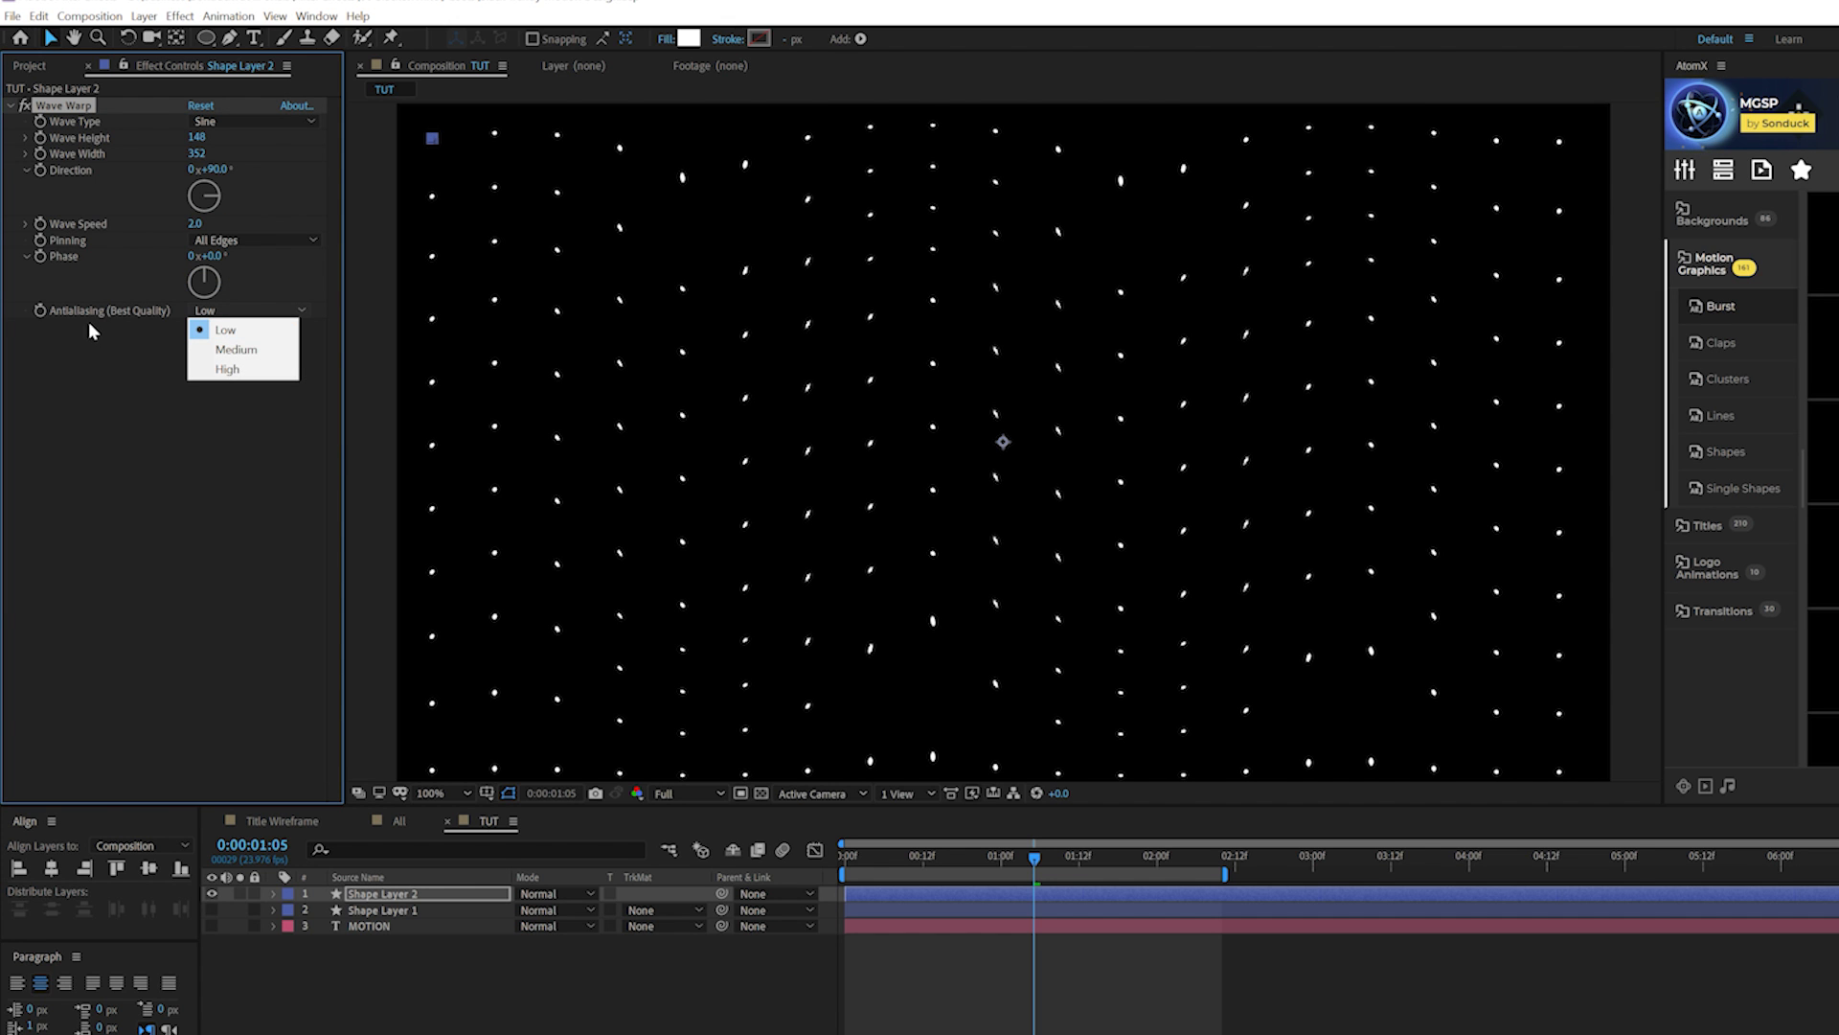
pyautogui.click(239, 369)
# Step: Preview the dot waves from the start, slow the wave speed to 0.2 and preview them again
pyautogui.moveTo(1035, 865); pyautogui.dragTo(757, 862)
pyautogui.press('space')
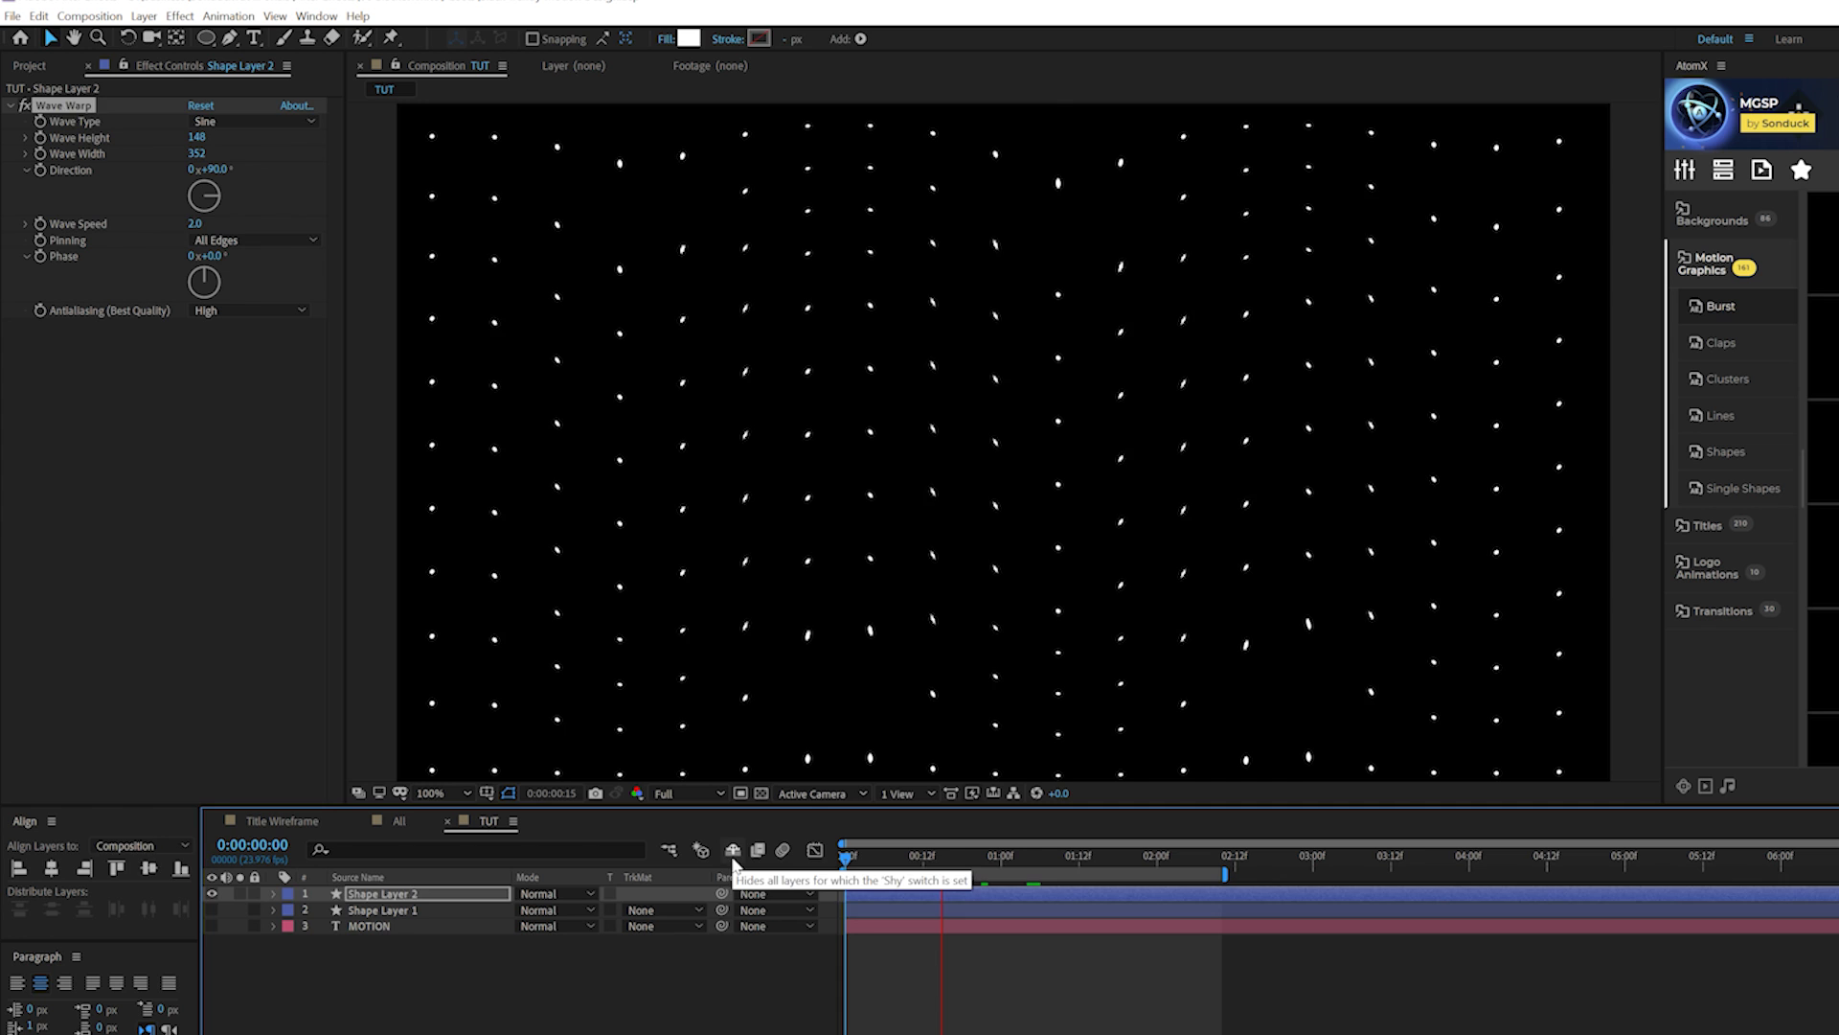
pyautogui.click(199, 224)
pyautogui.write('0.5')
pyautogui.press('BackSpace')
pyautogui.write('.2')
pyautogui.click(797, 859)
pyautogui.press('space')
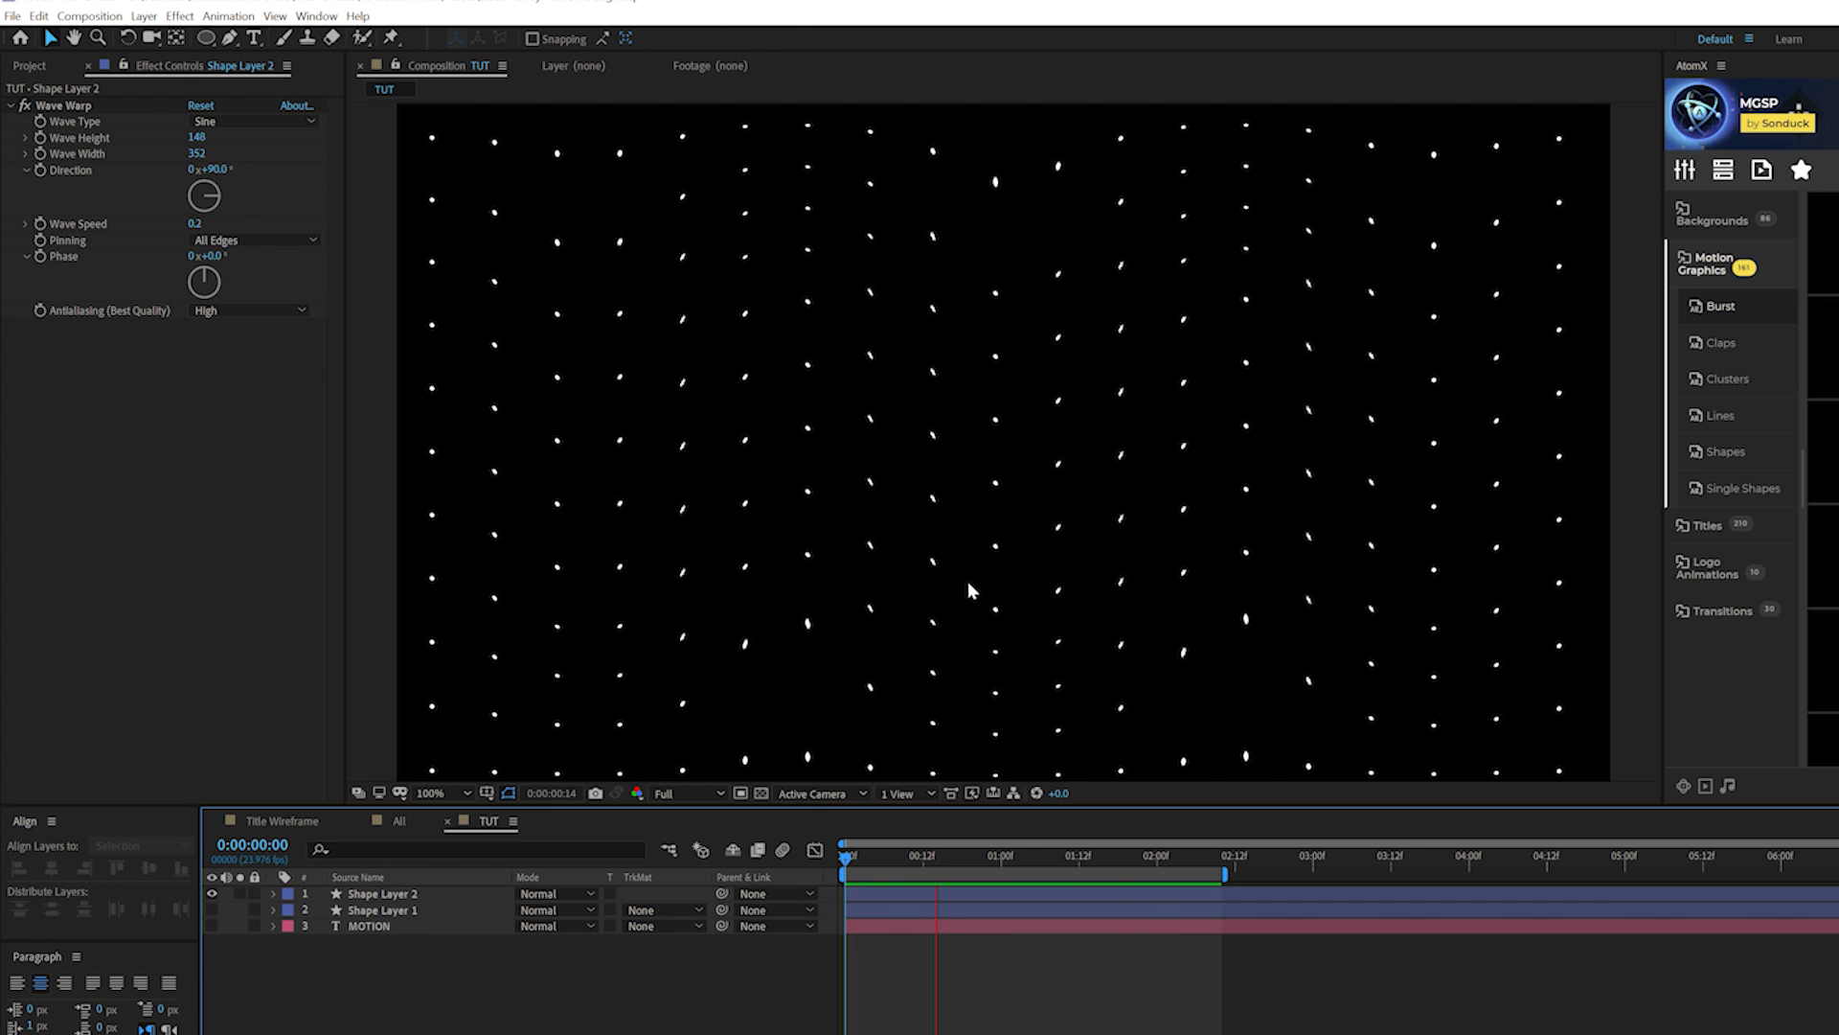
pyautogui.press('space')
# Step: Show the rings layer with the dots at 0:00:01:13 and look at the All composition for comparison
pyautogui.click(212, 910)
pyautogui.moveTo(910, 857); pyautogui.dragTo(1086, 857)
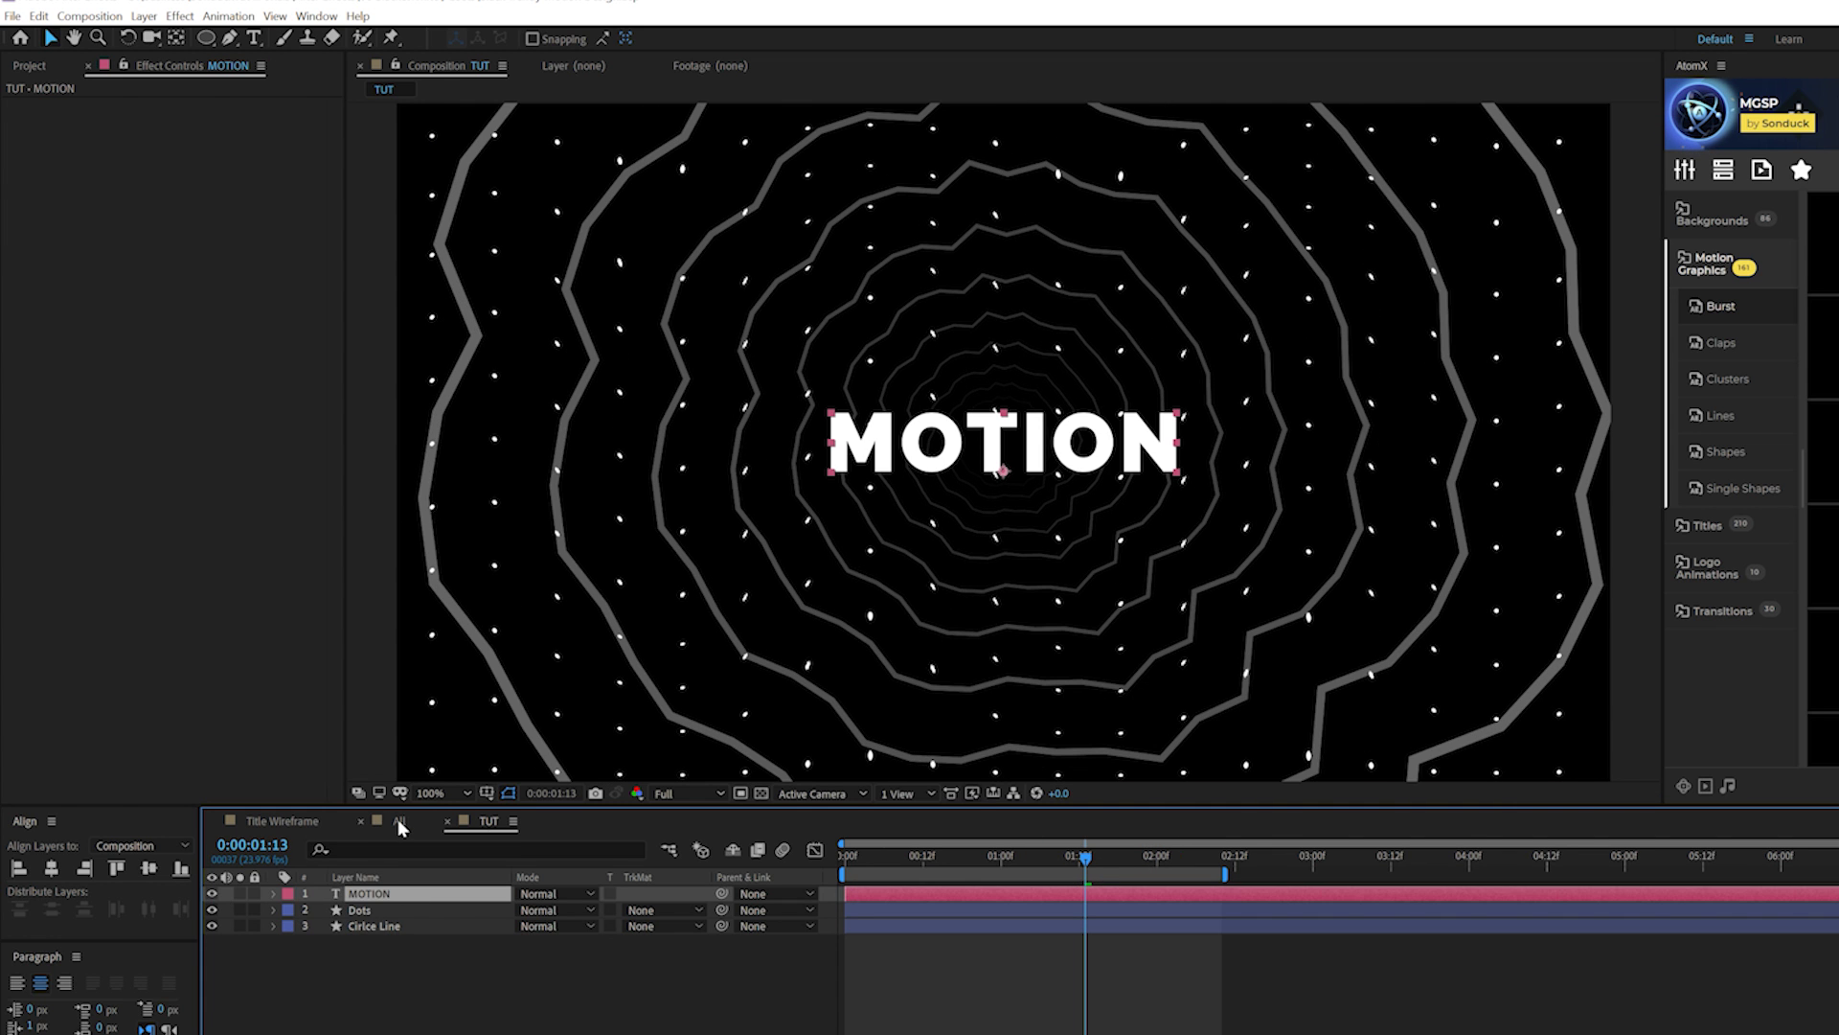
pyautogui.click(400, 821)
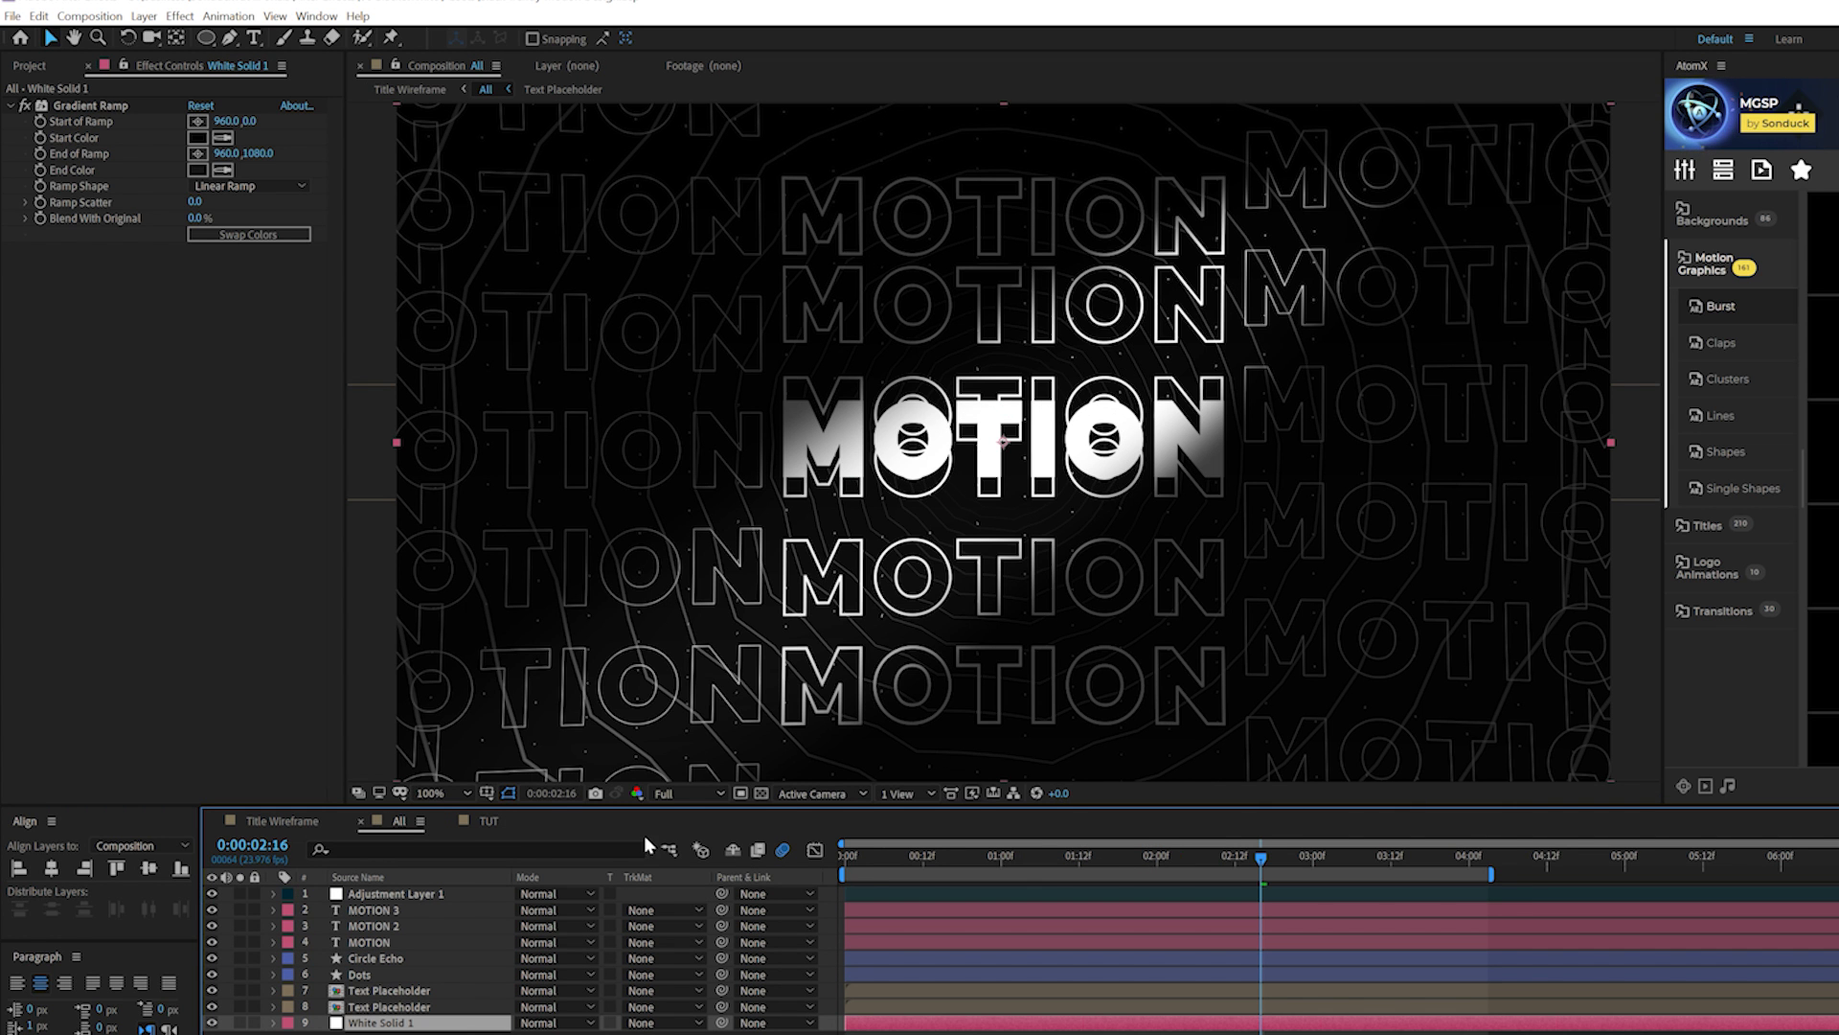
pyautogui.click(486, 821)
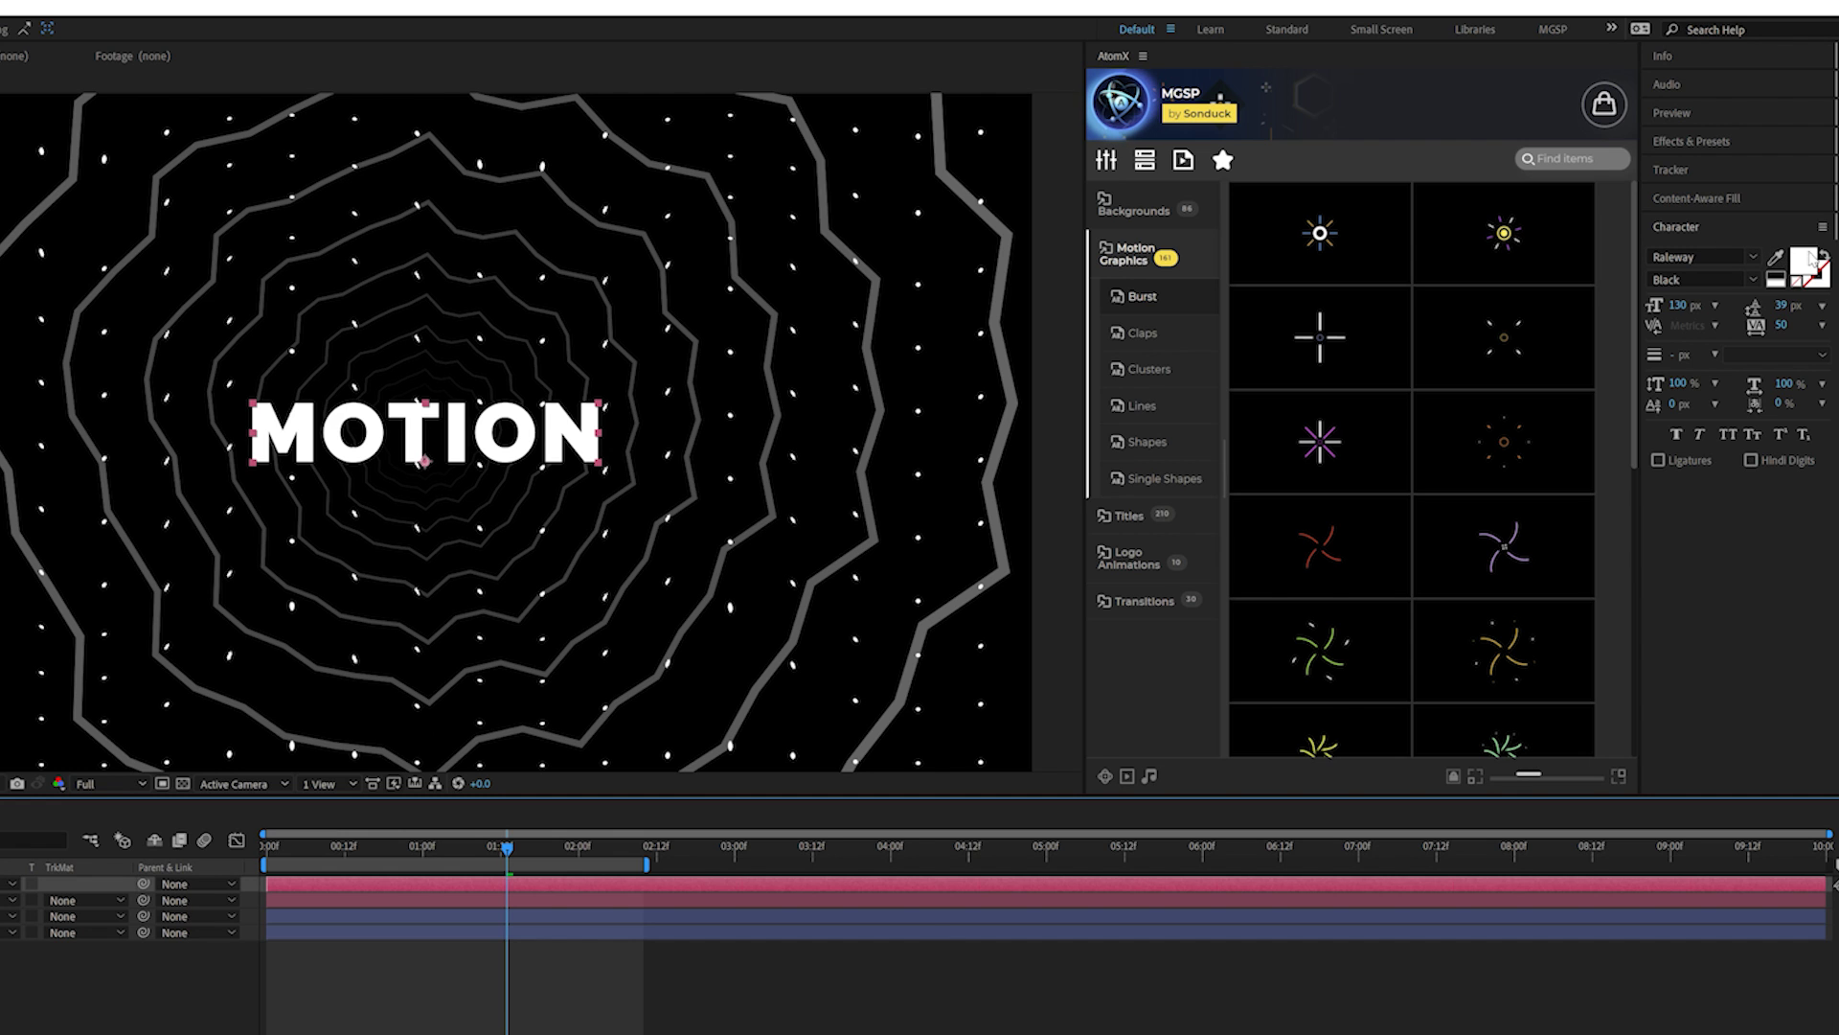
# Step: Swap the fill and stroke of the MOTION 2 text to make it a white outline, and duplicate that layer
pyautogui.click(1825, 255)
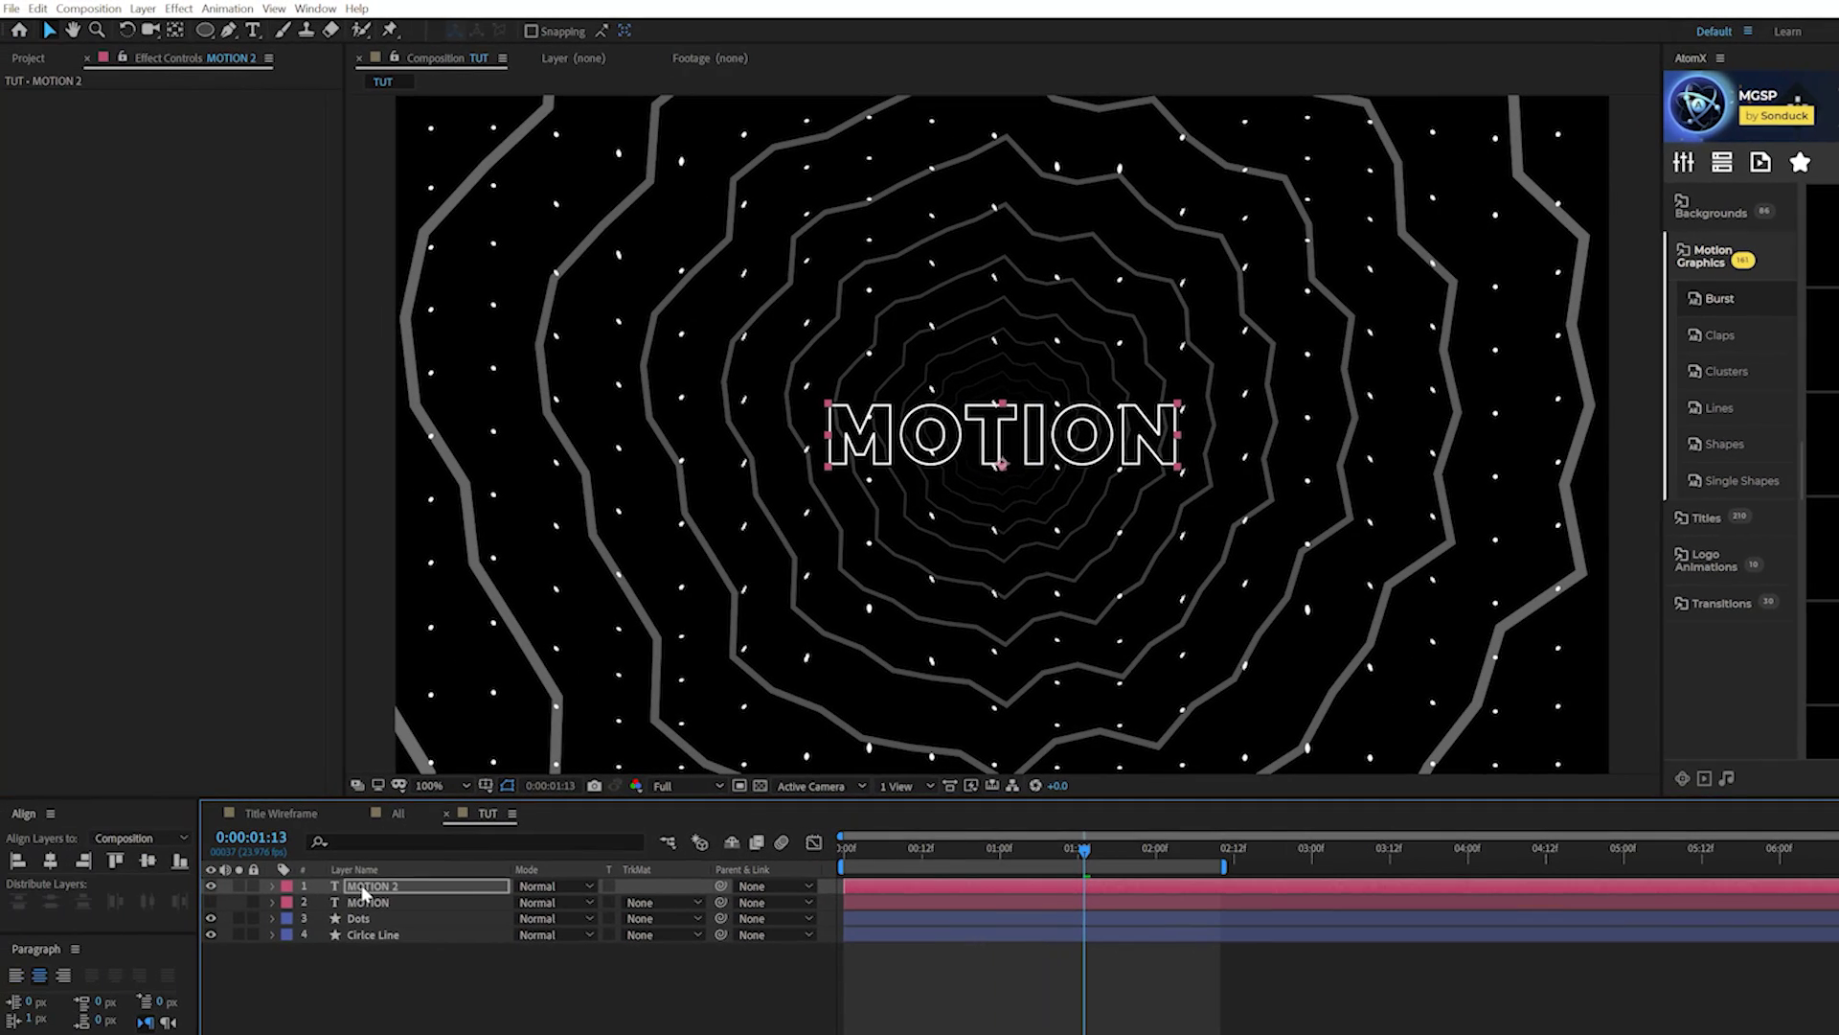
pyautogui.click(364, 893)
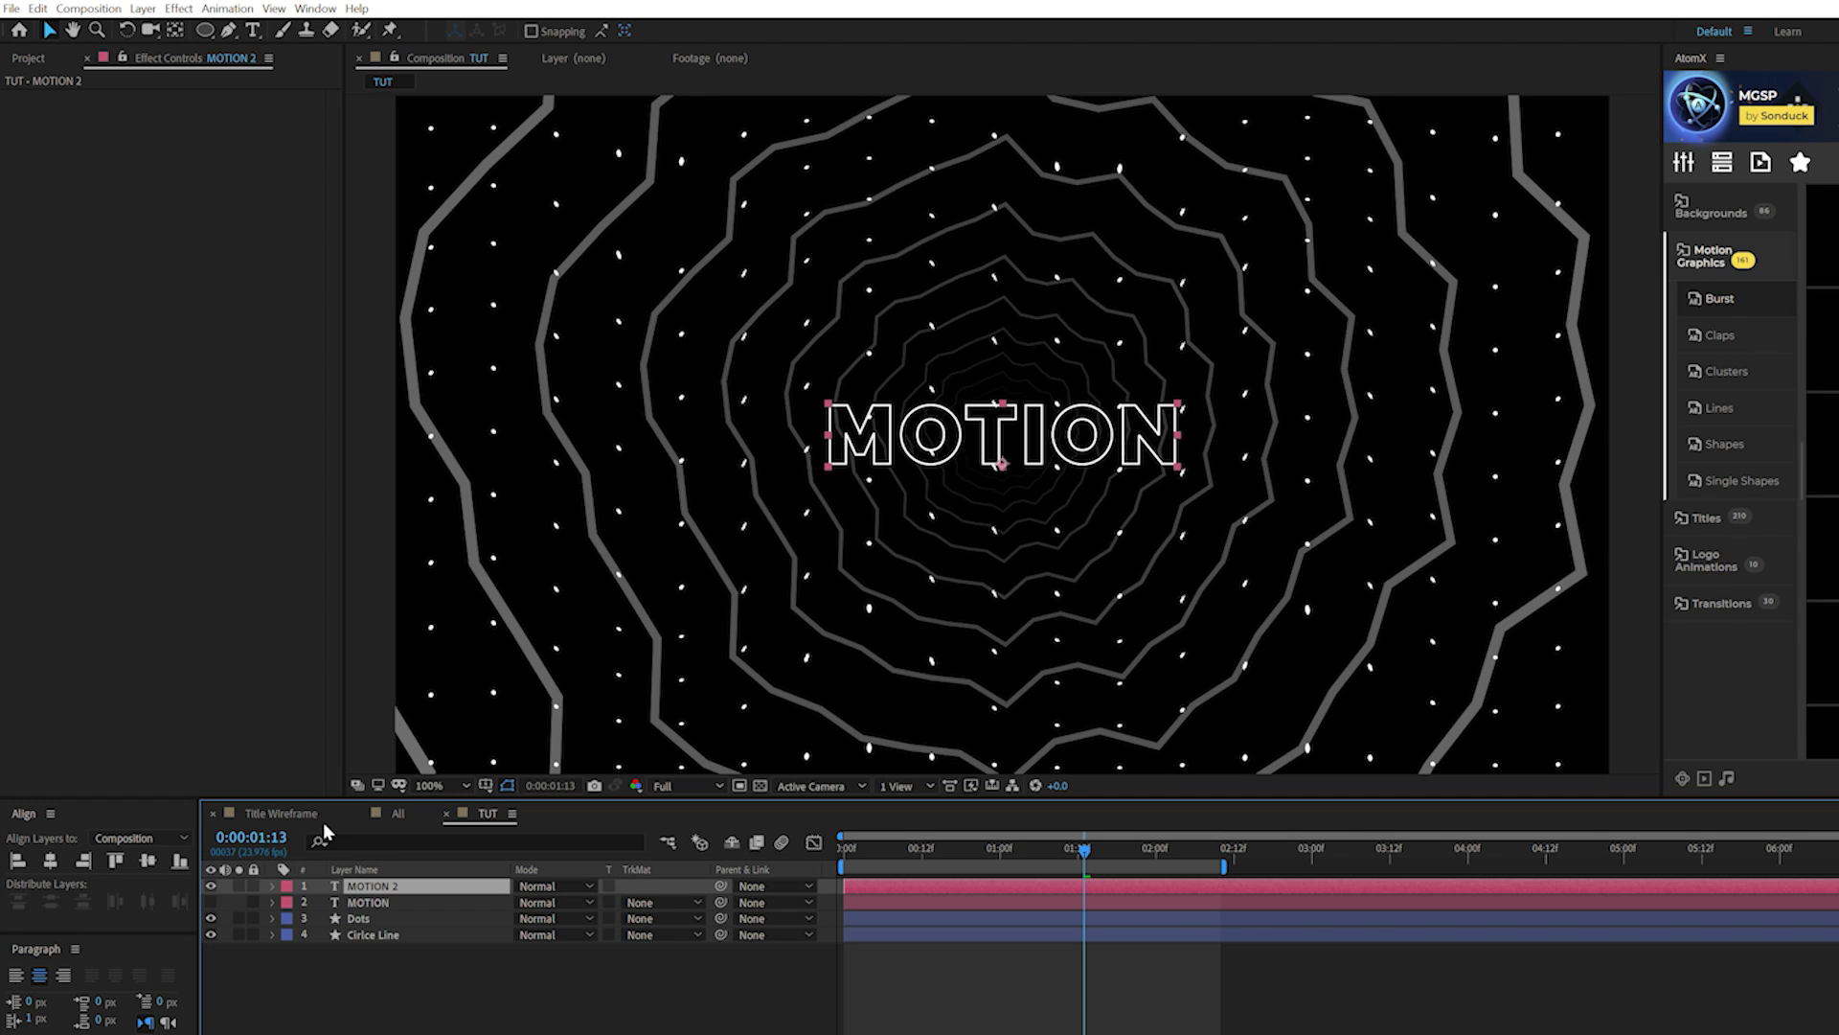
pyautogui.hotkey('ctrl', 'd')
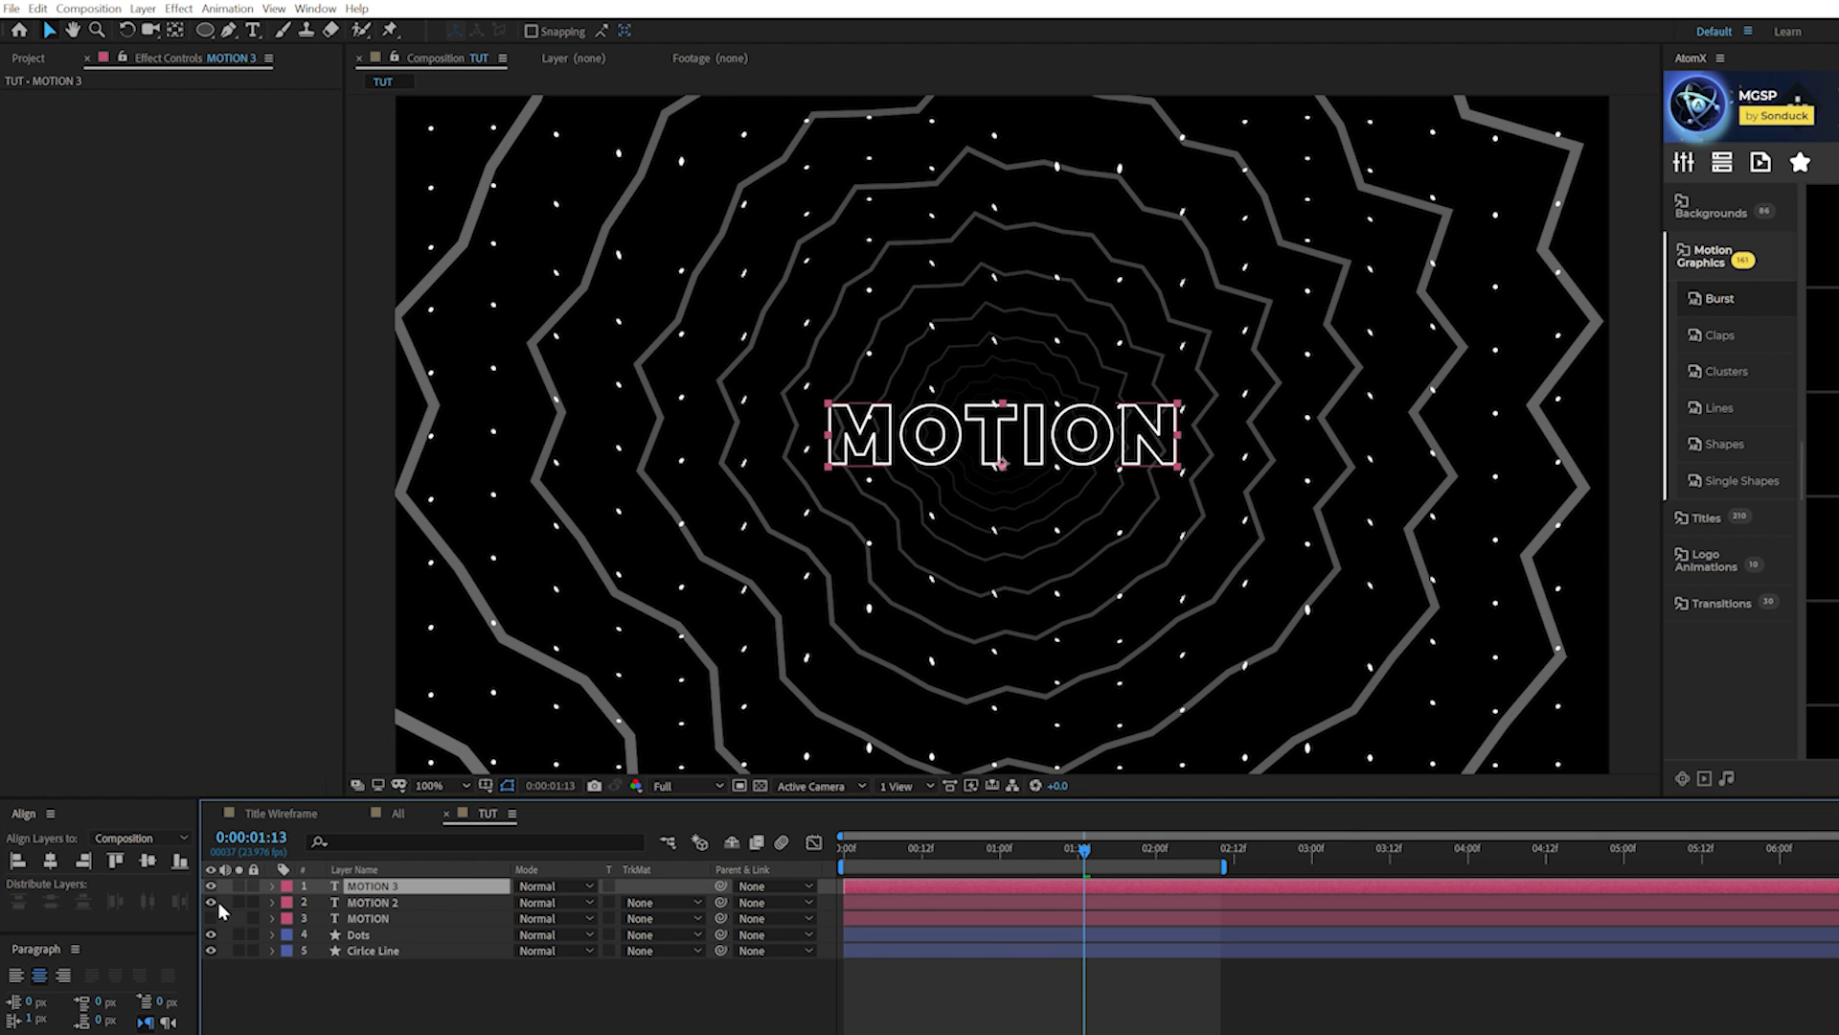
# Step: Pre-compose the MOTION 3 layer as "Title Placeholder", moving all attributes into the new composition
pyautogui.click(143, 8)
pyautogui.click(180, 630)
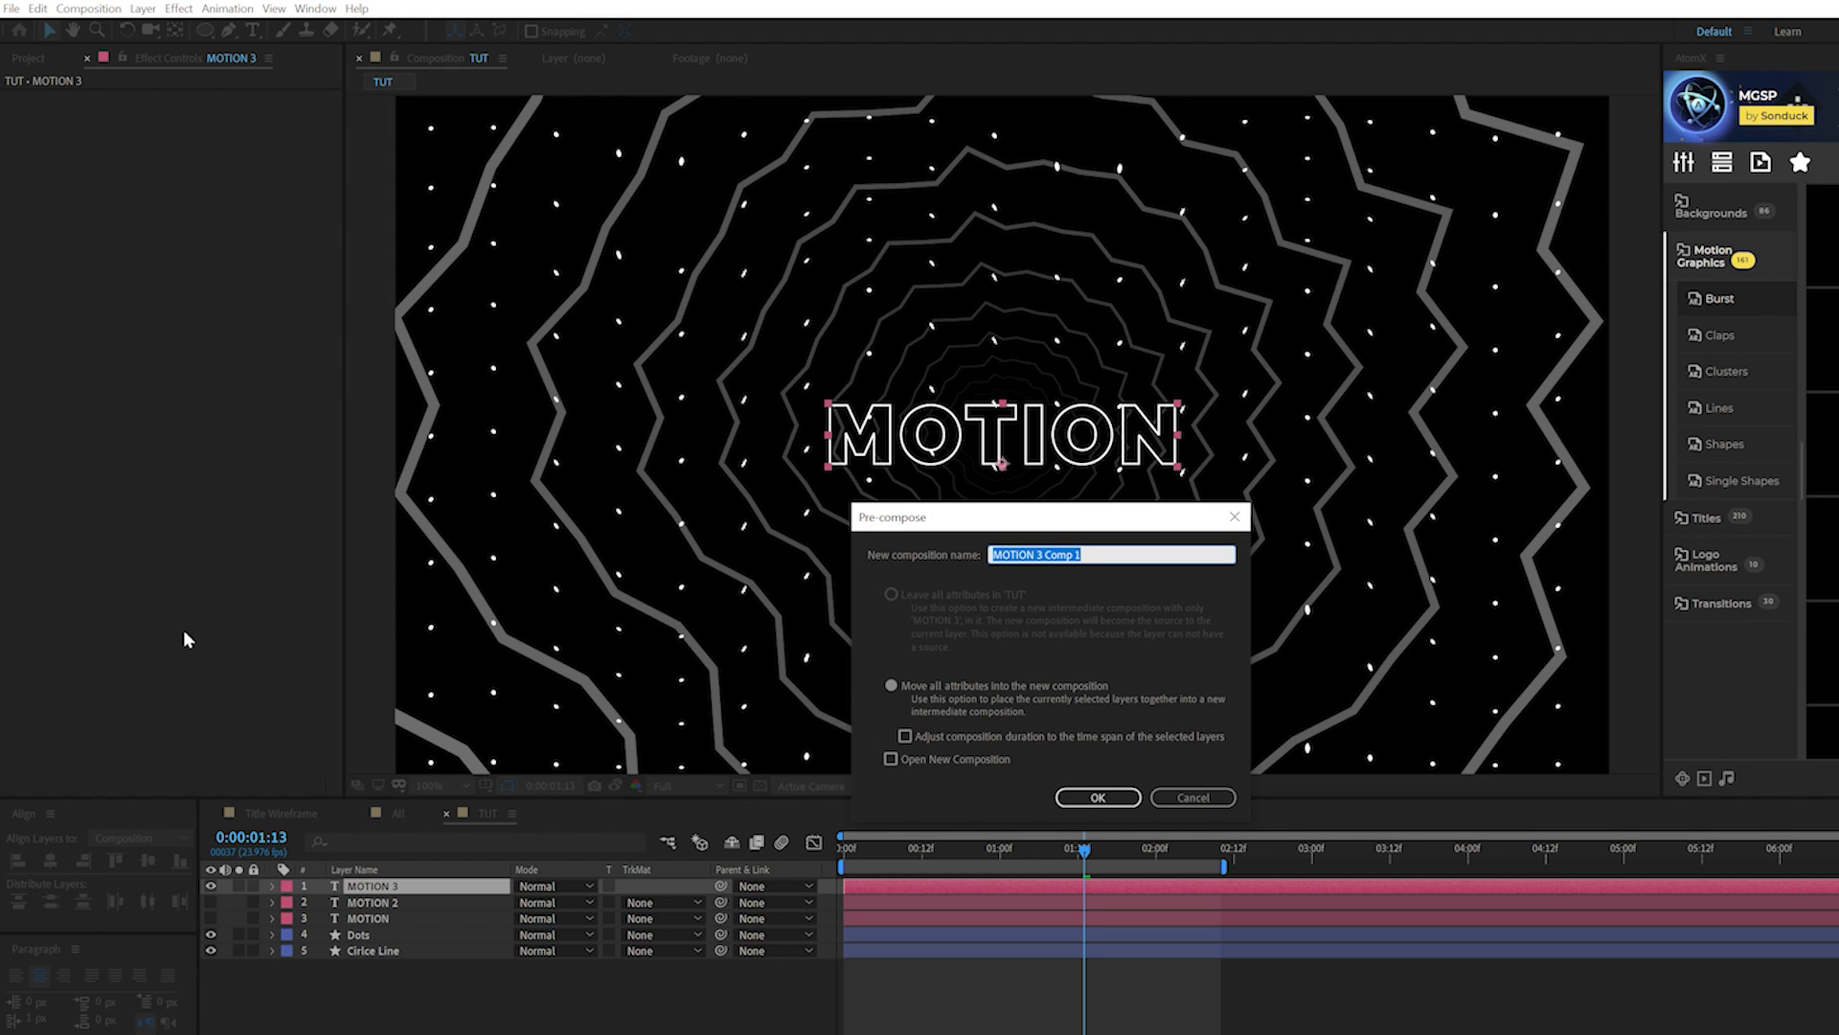
pyautogui.write('Title Placeholder')
pyautogui.press('Return')
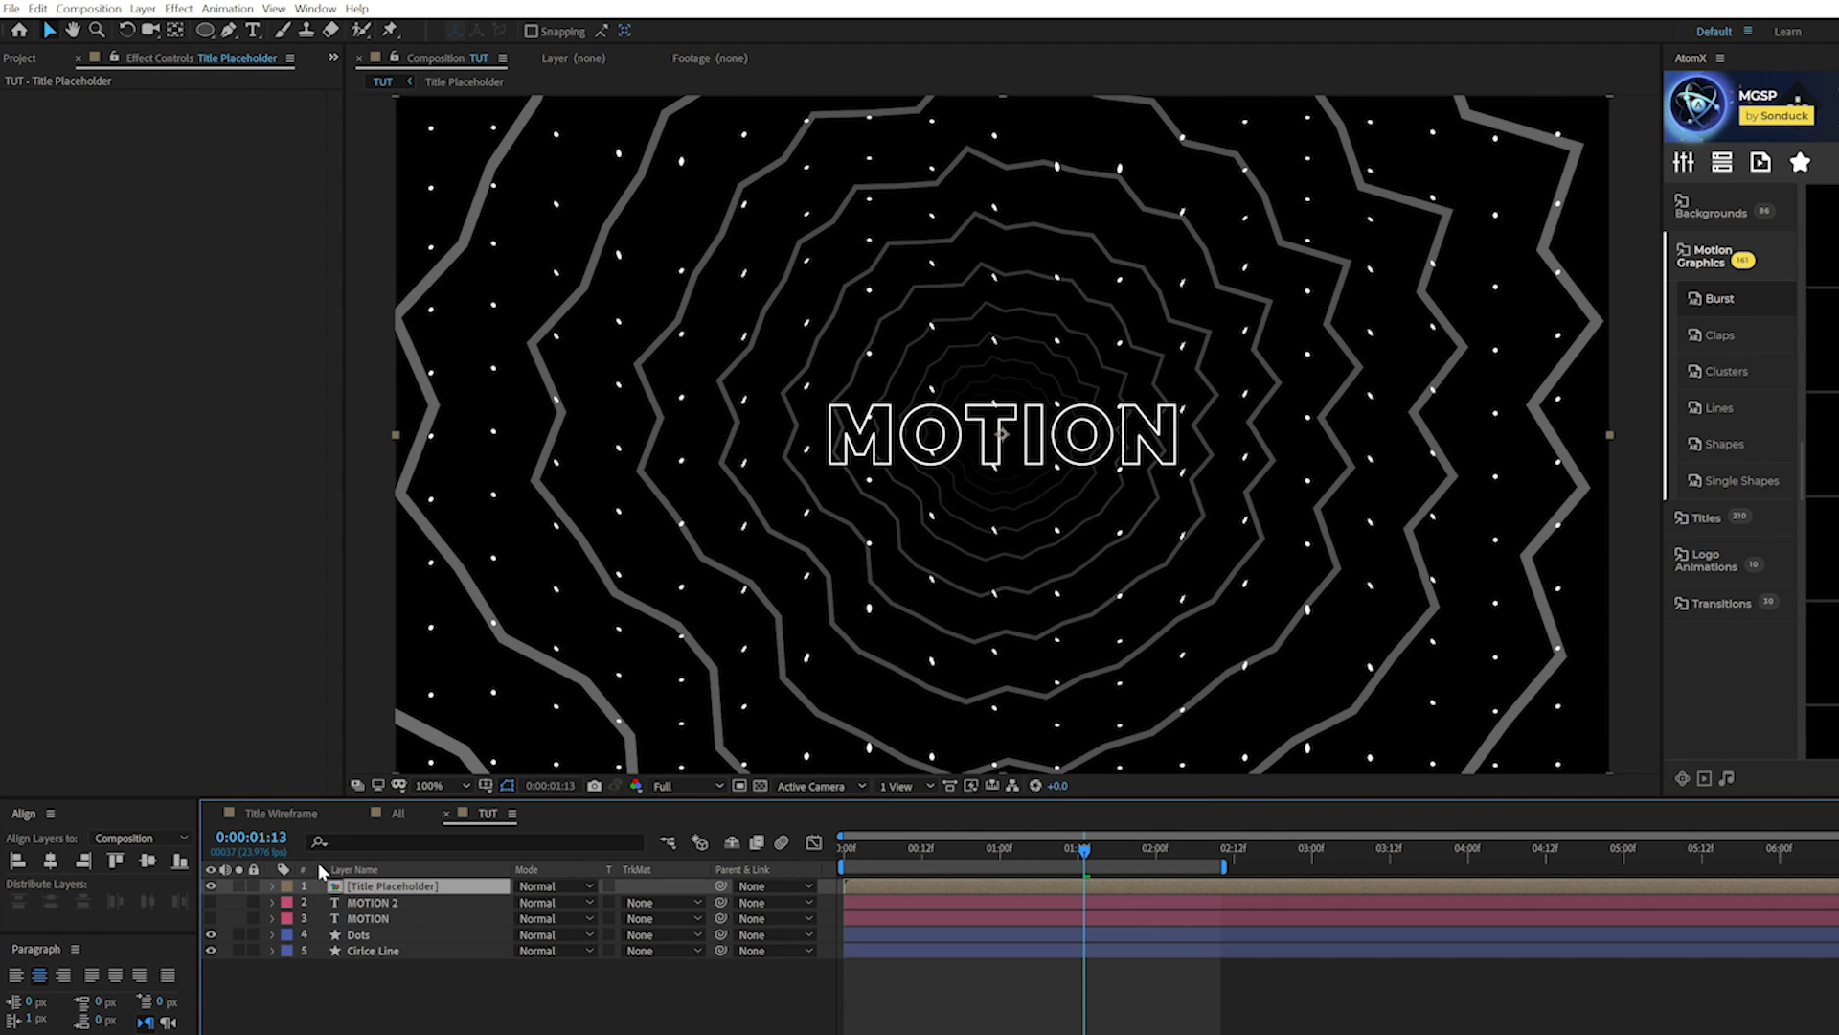
# Step: Open the Title Placeholder composition and set its height to 297 px around the outlined title
pyautogui.doubleClick(367, 889)
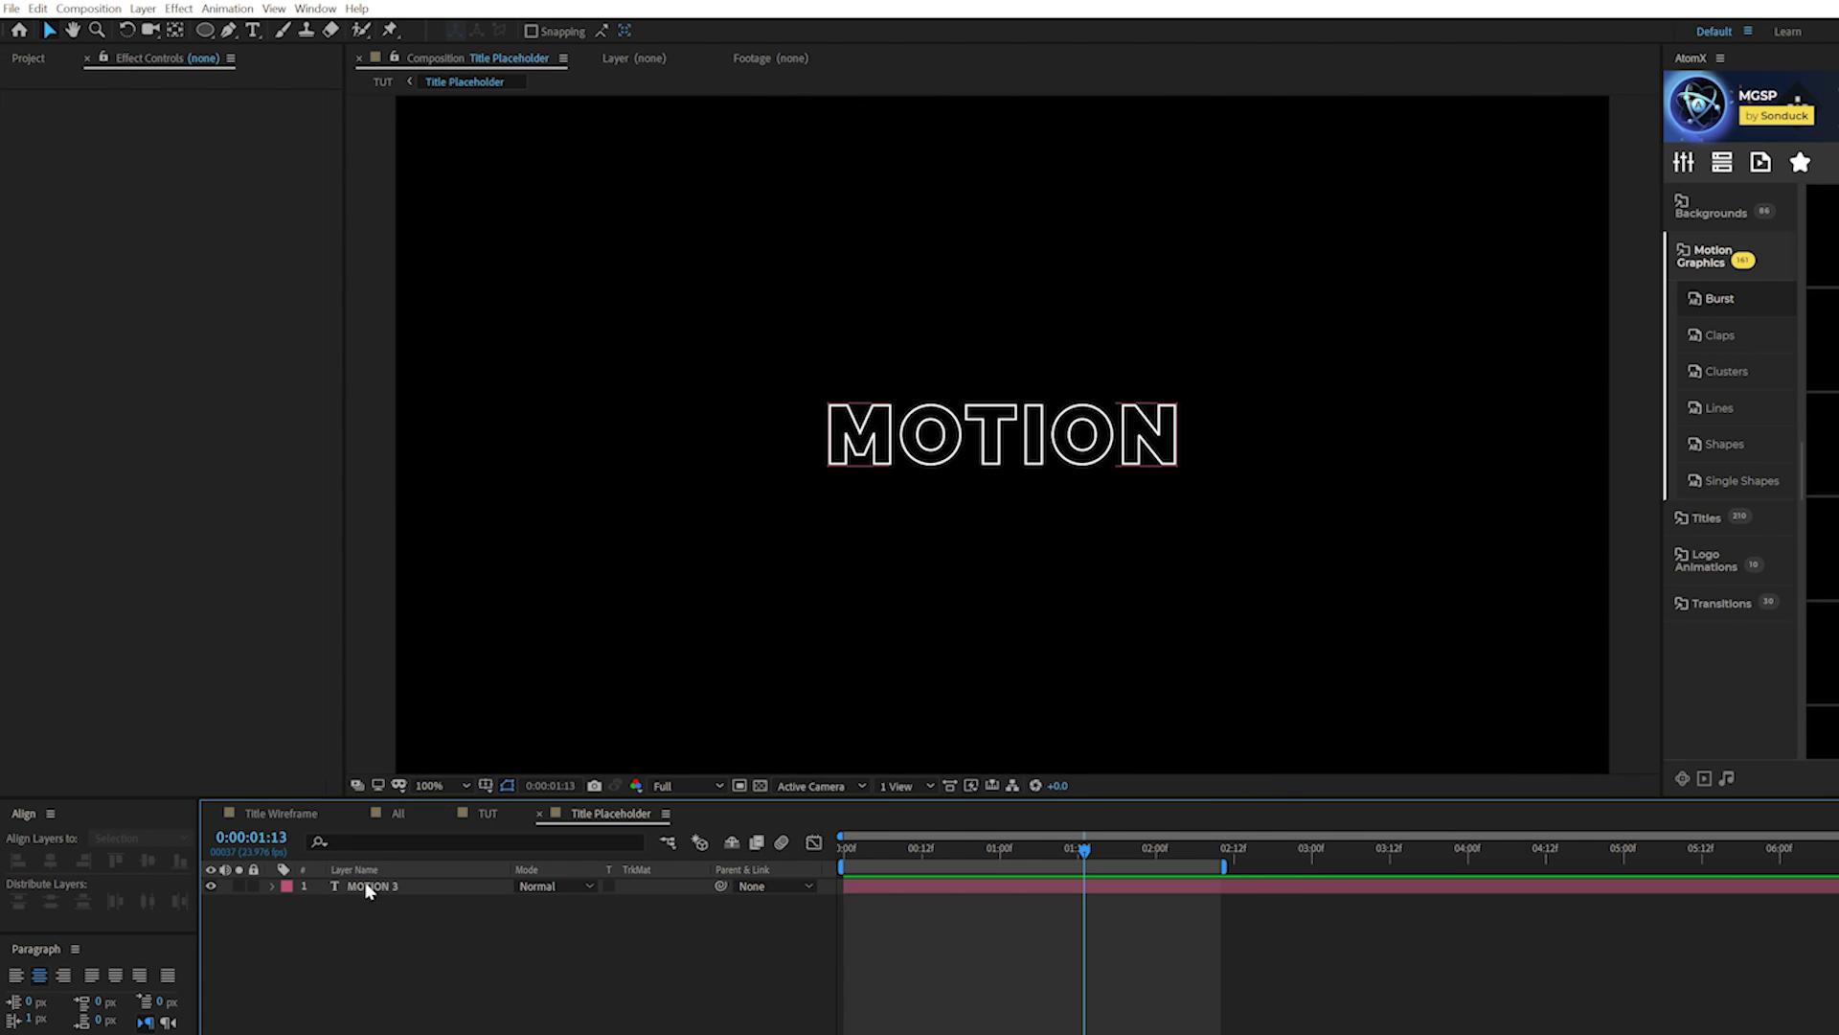
pyautogui.click(96, 10)
pyautogui.click(135, 53)
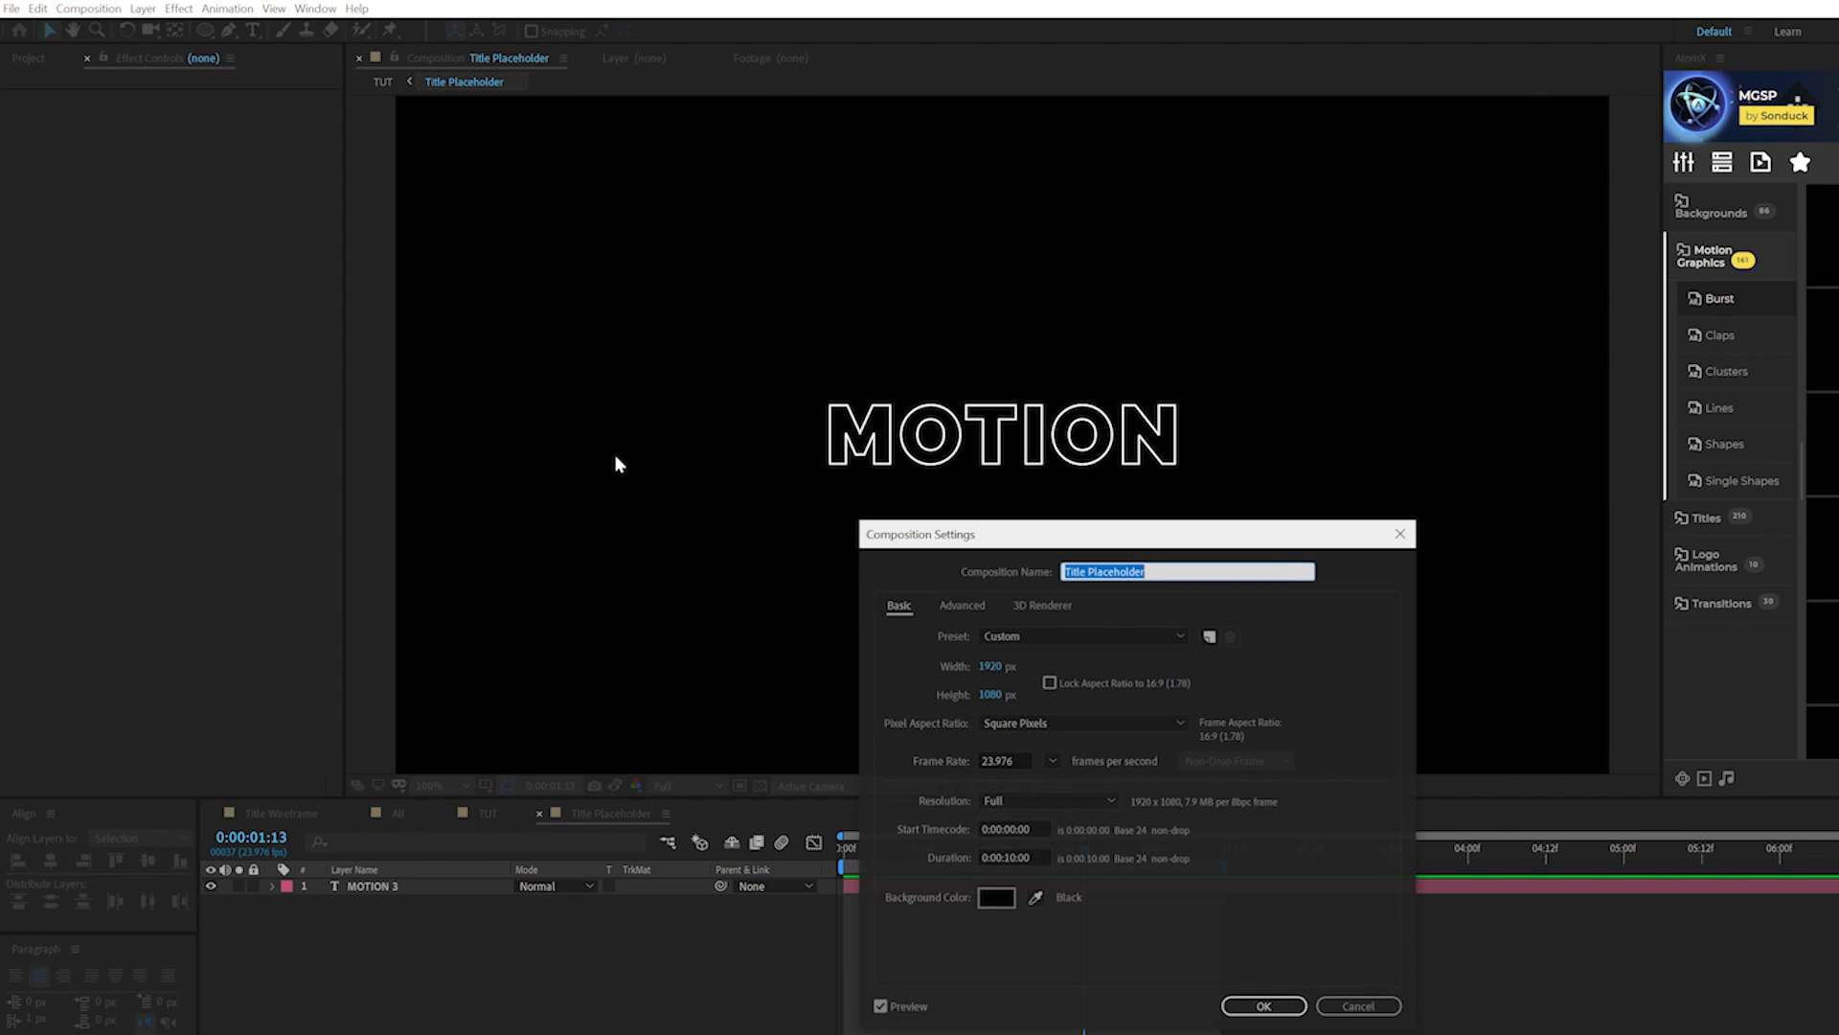
pyautogui.moveTo(992, 702); pyautogui.dragTo(575, 719)
pyautogui.click(984, 695)
pyautogui.write('86')
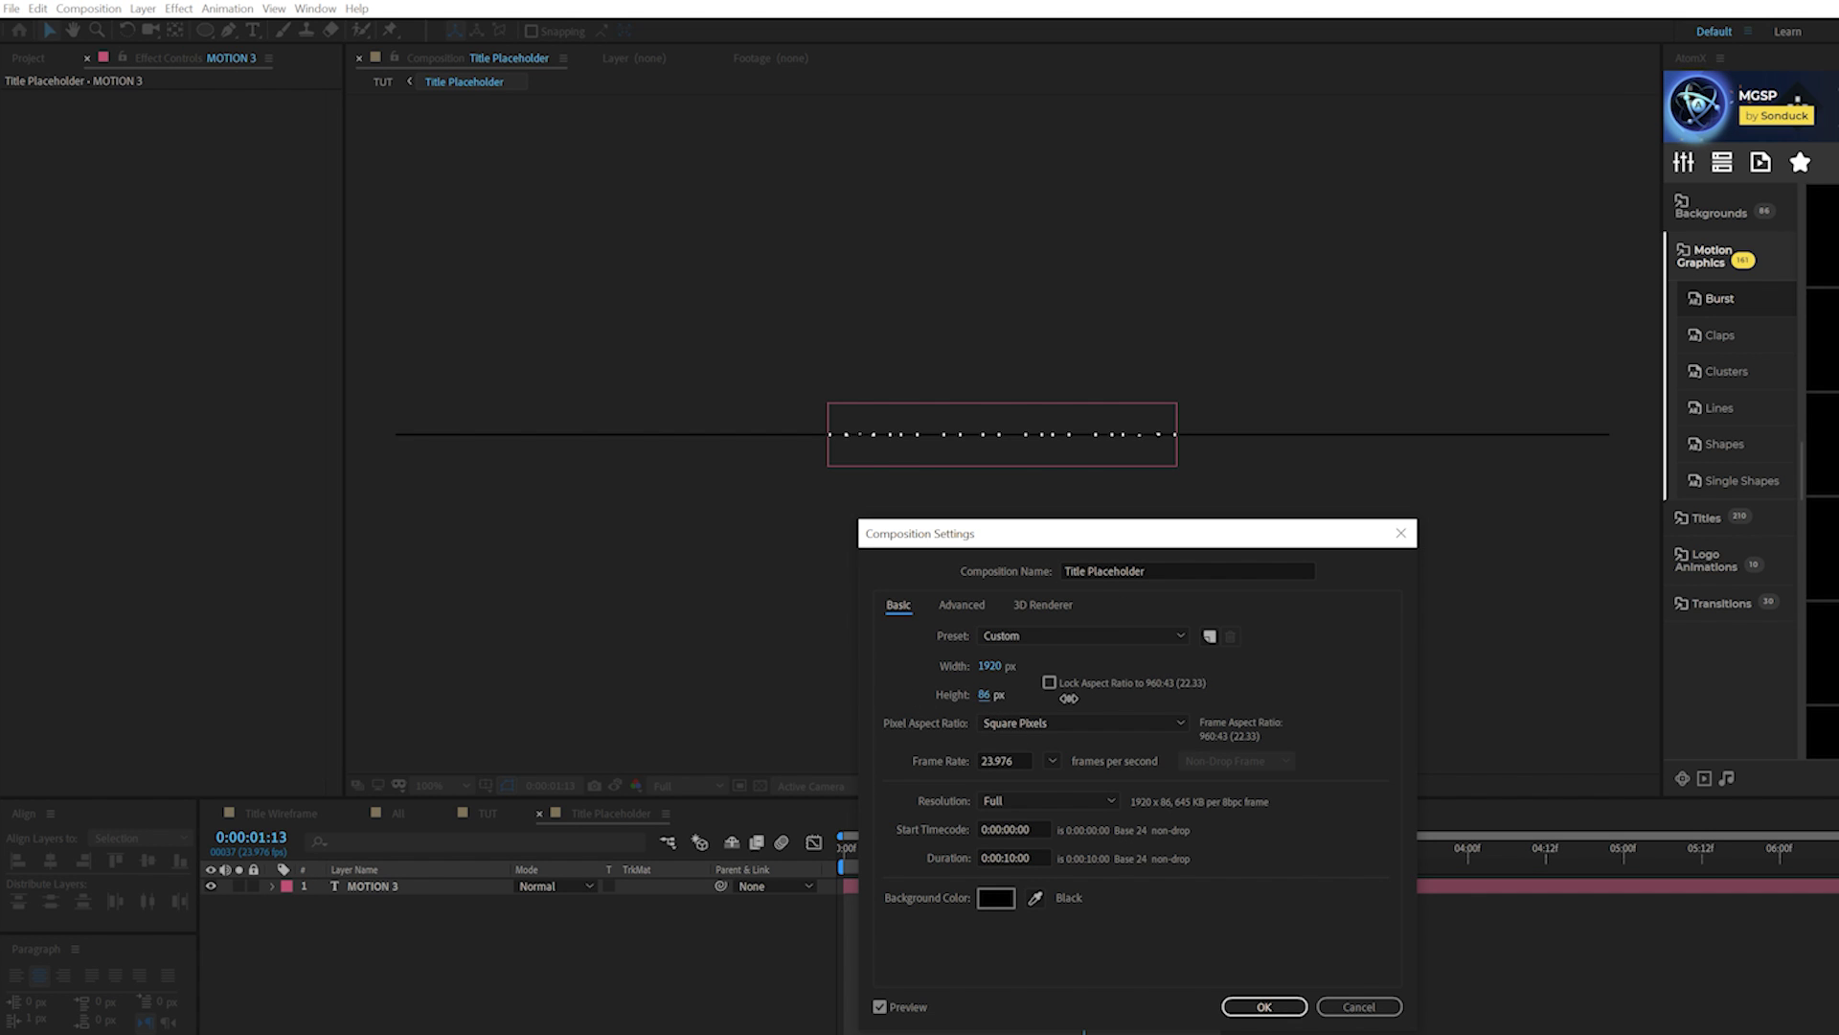
pyautogui.moveTo(992, 702); pyautogui.dragTo(956, 418)
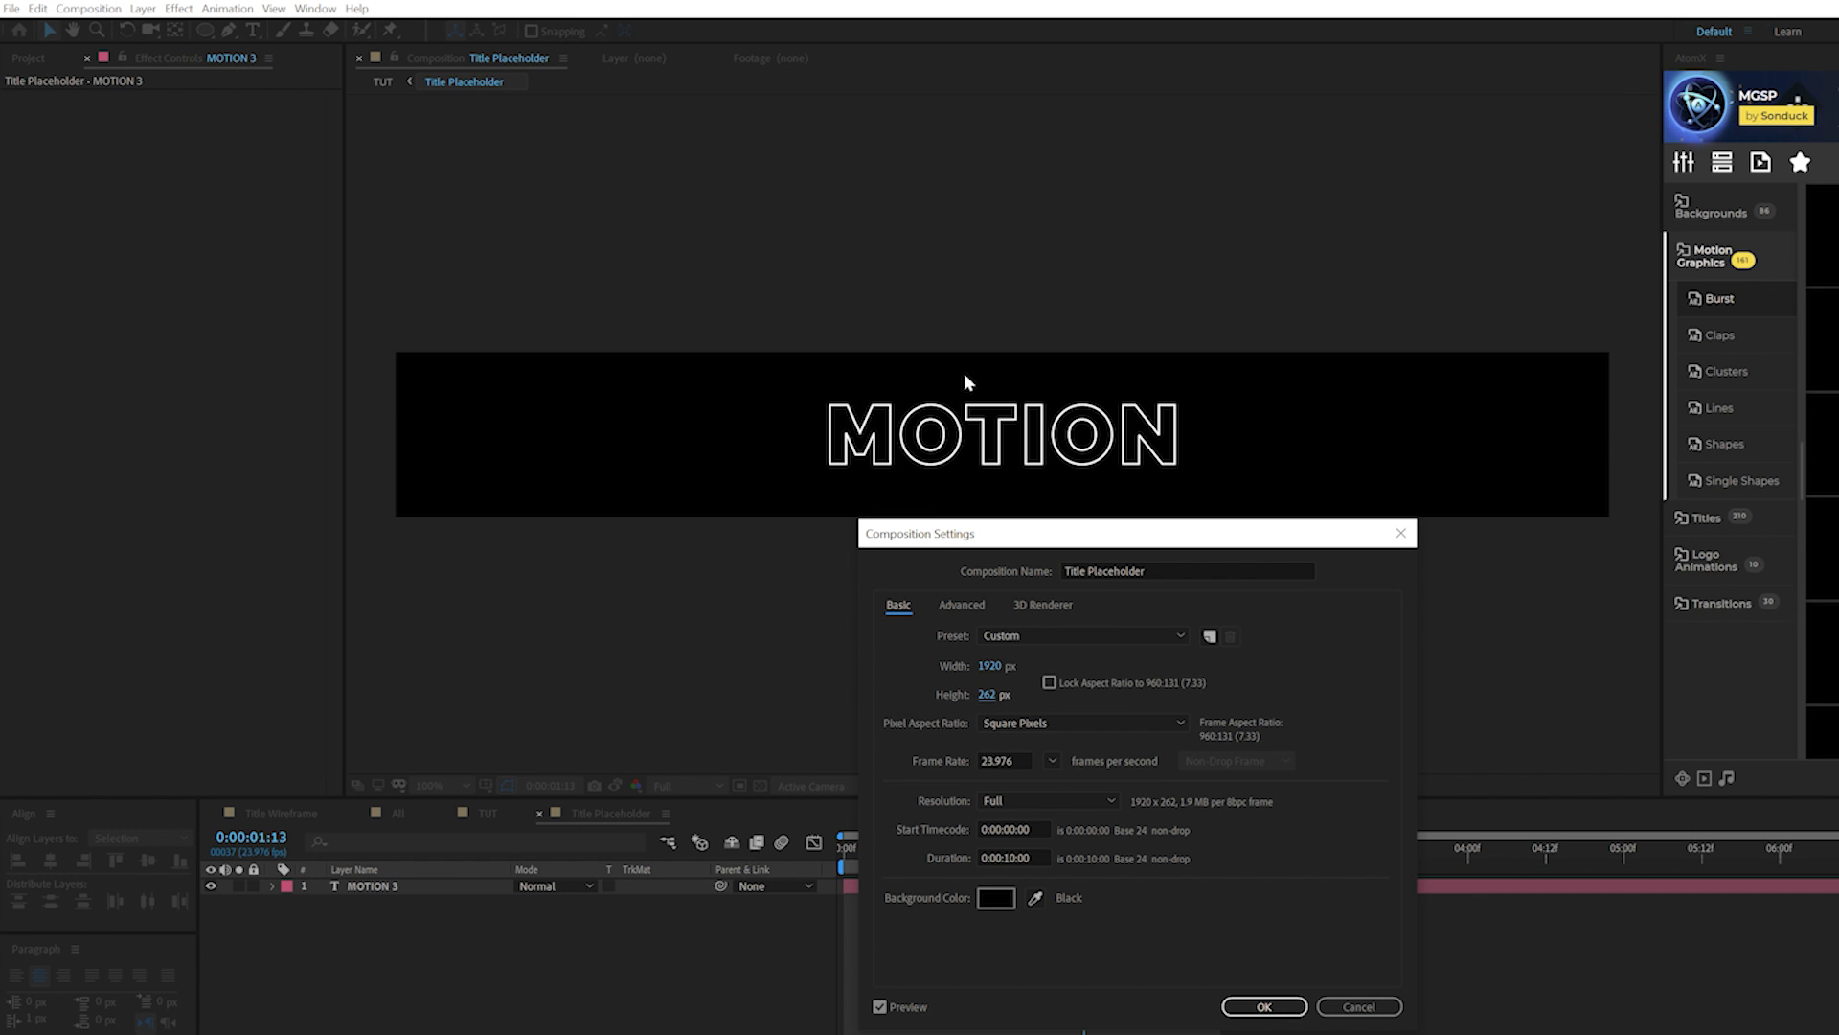
pyautogui.moveTo(984, 695); pyautogui.dragTo(965, 706)
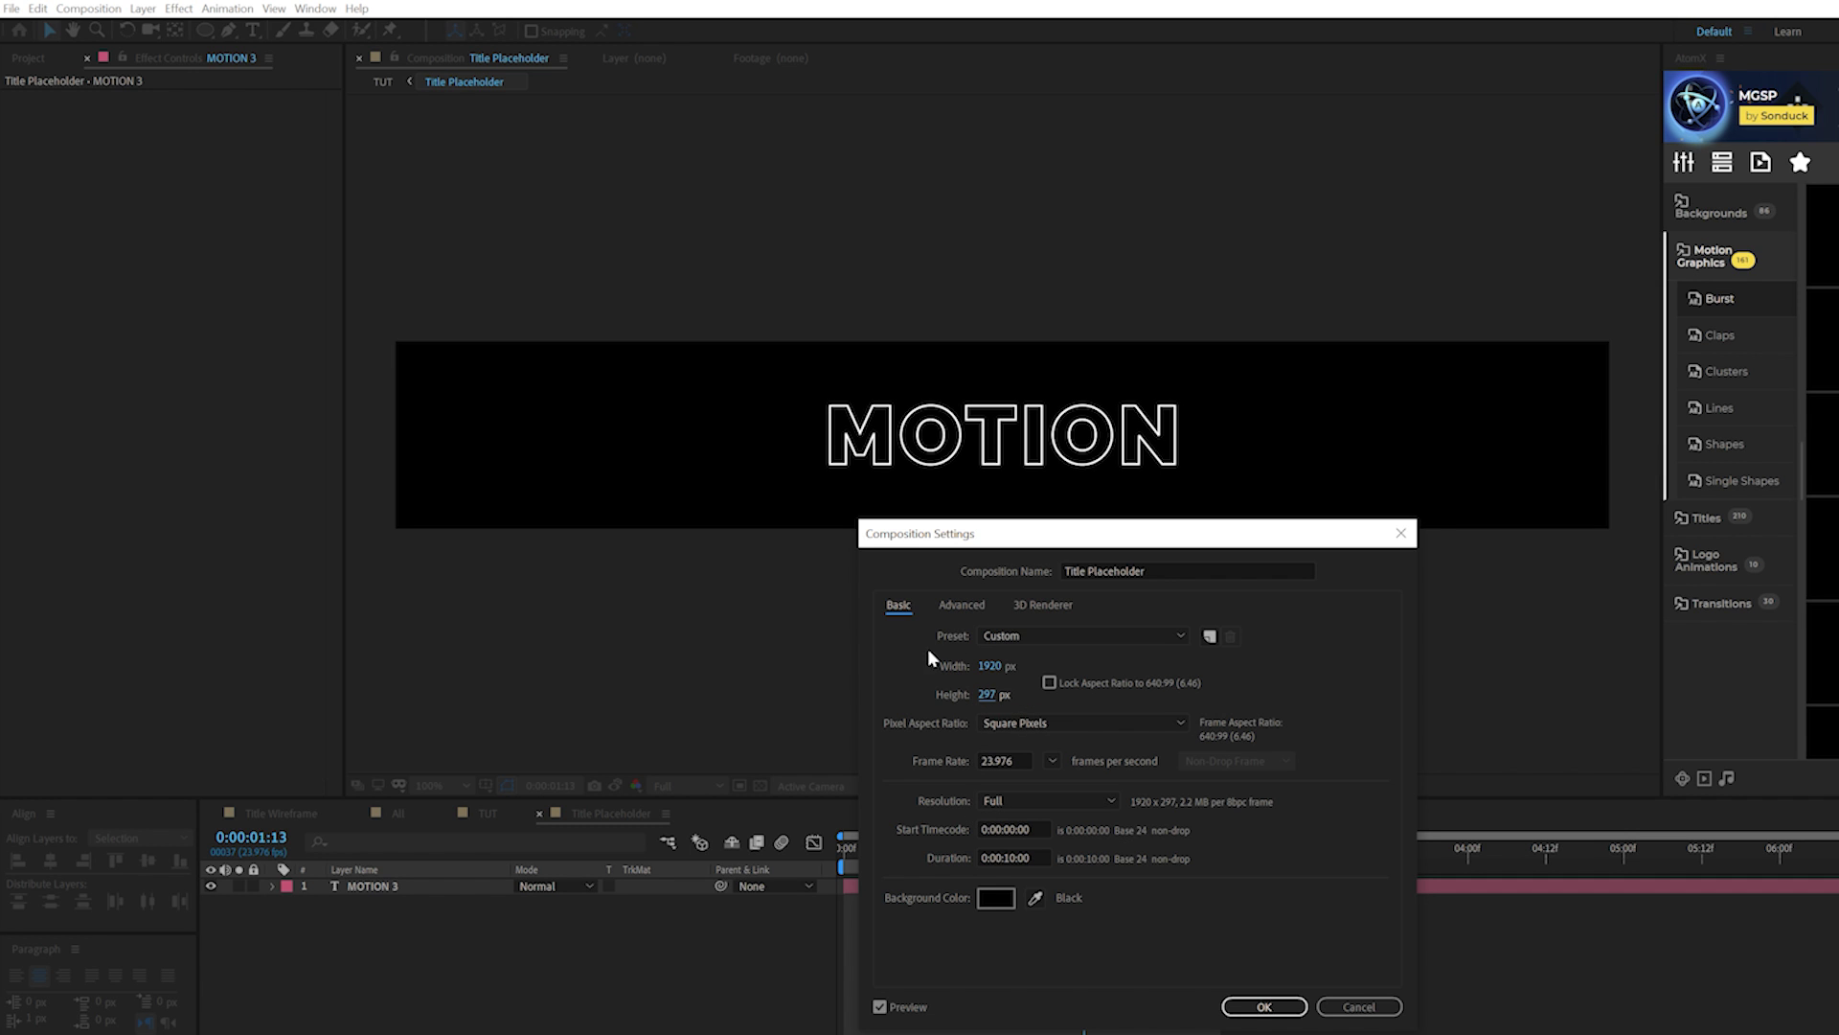
pyautogui.click(1265, 1006)
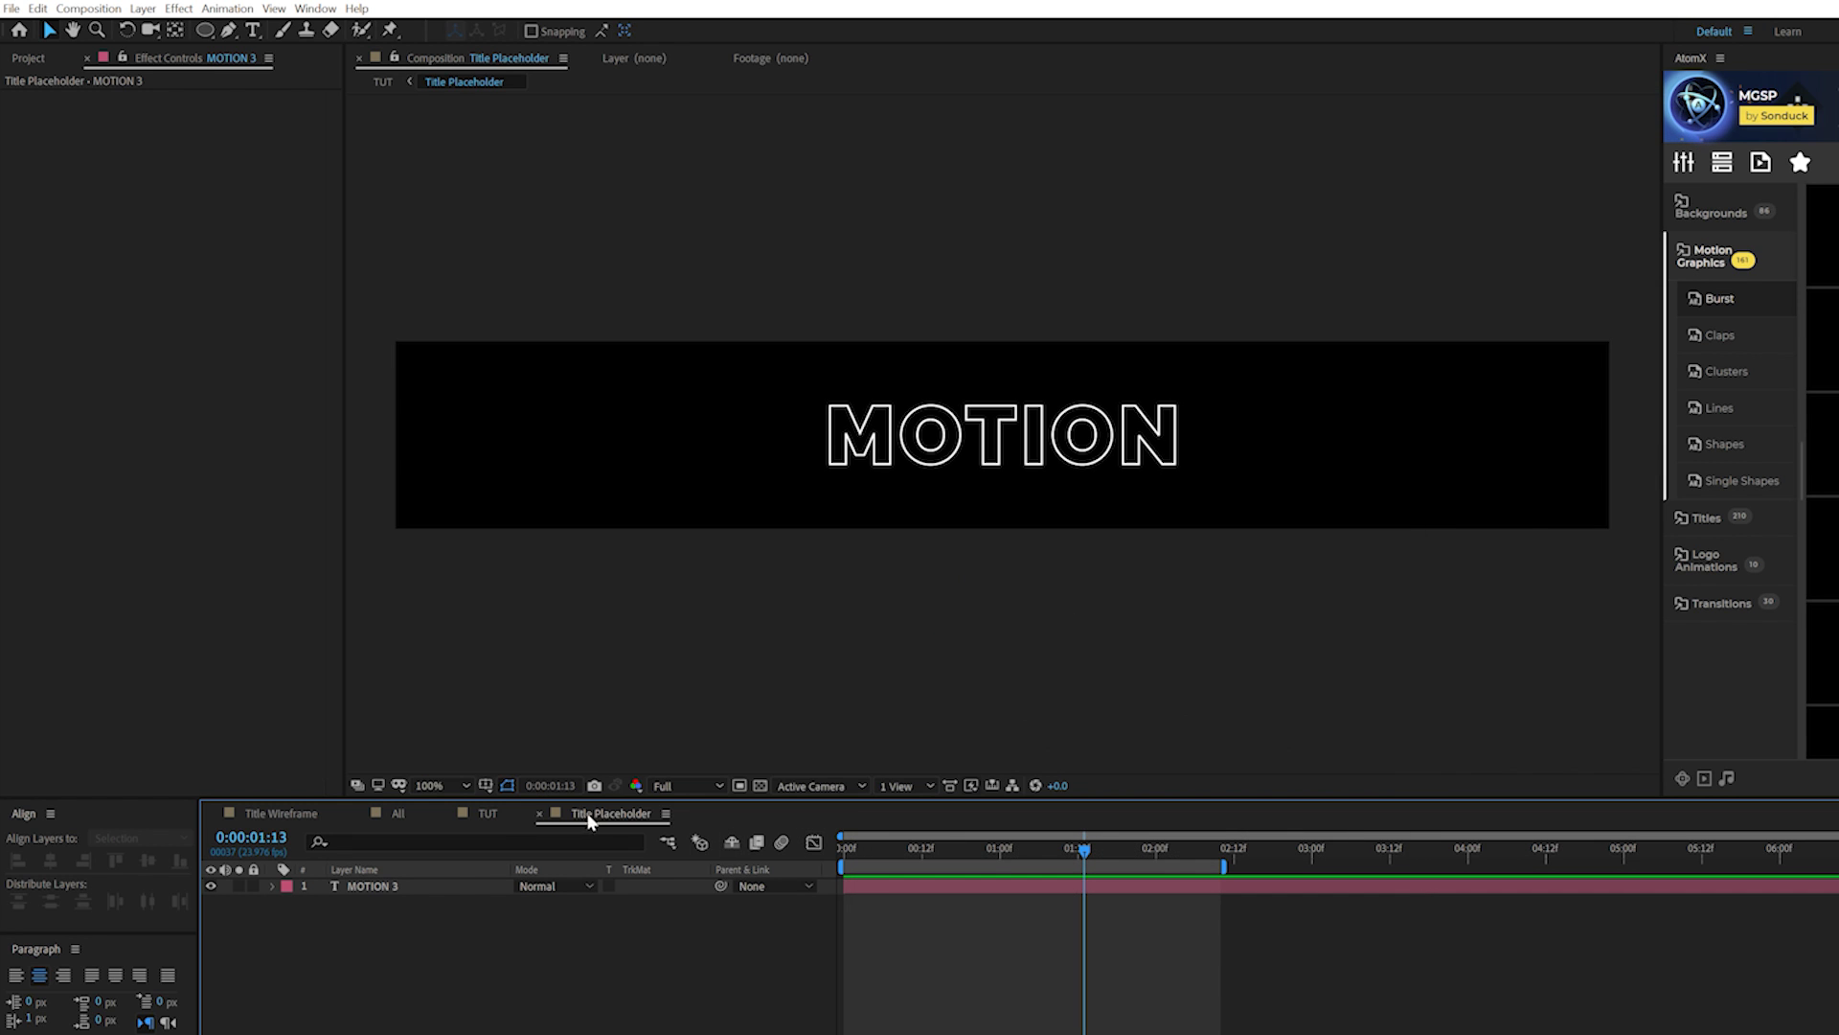
# Step: Apply Motion Tile to the Title Placeholder layer in the TUT composition and set its output height to 550
pyautogui.click(490, 810)
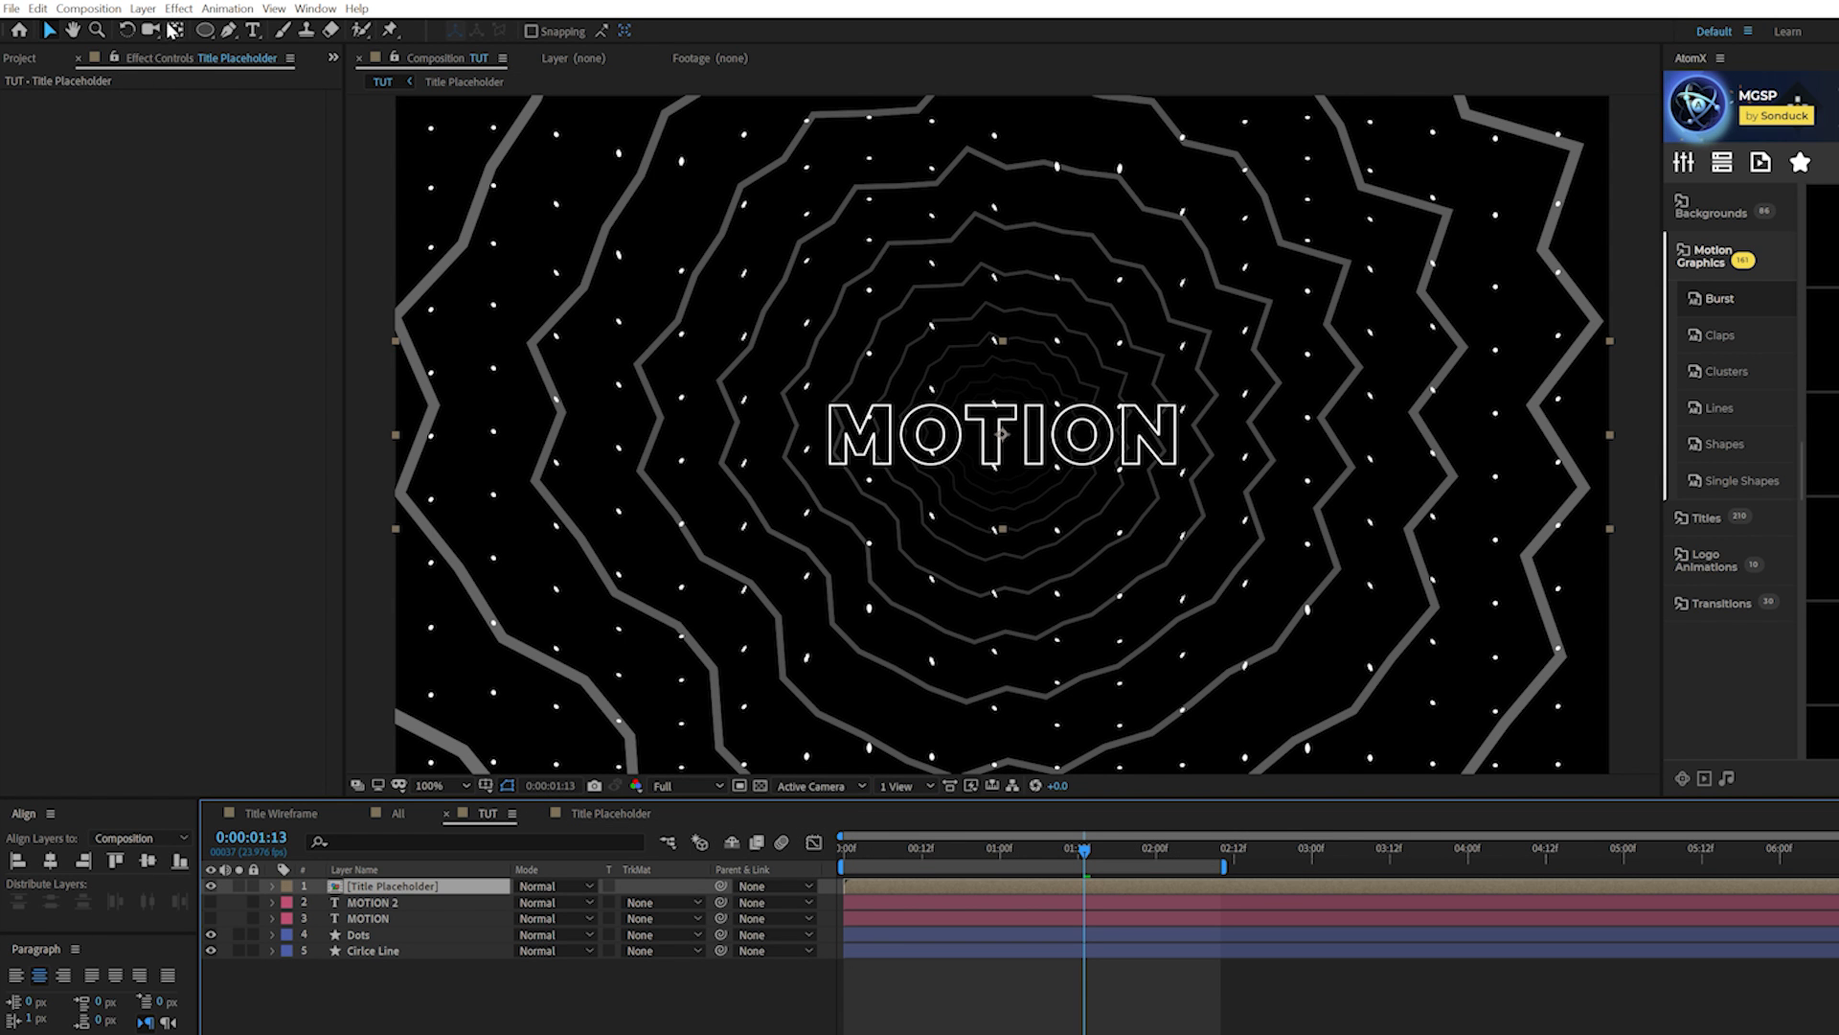
pyautogui.click(179, 7)
pyautogui.moveTo(208, 534)
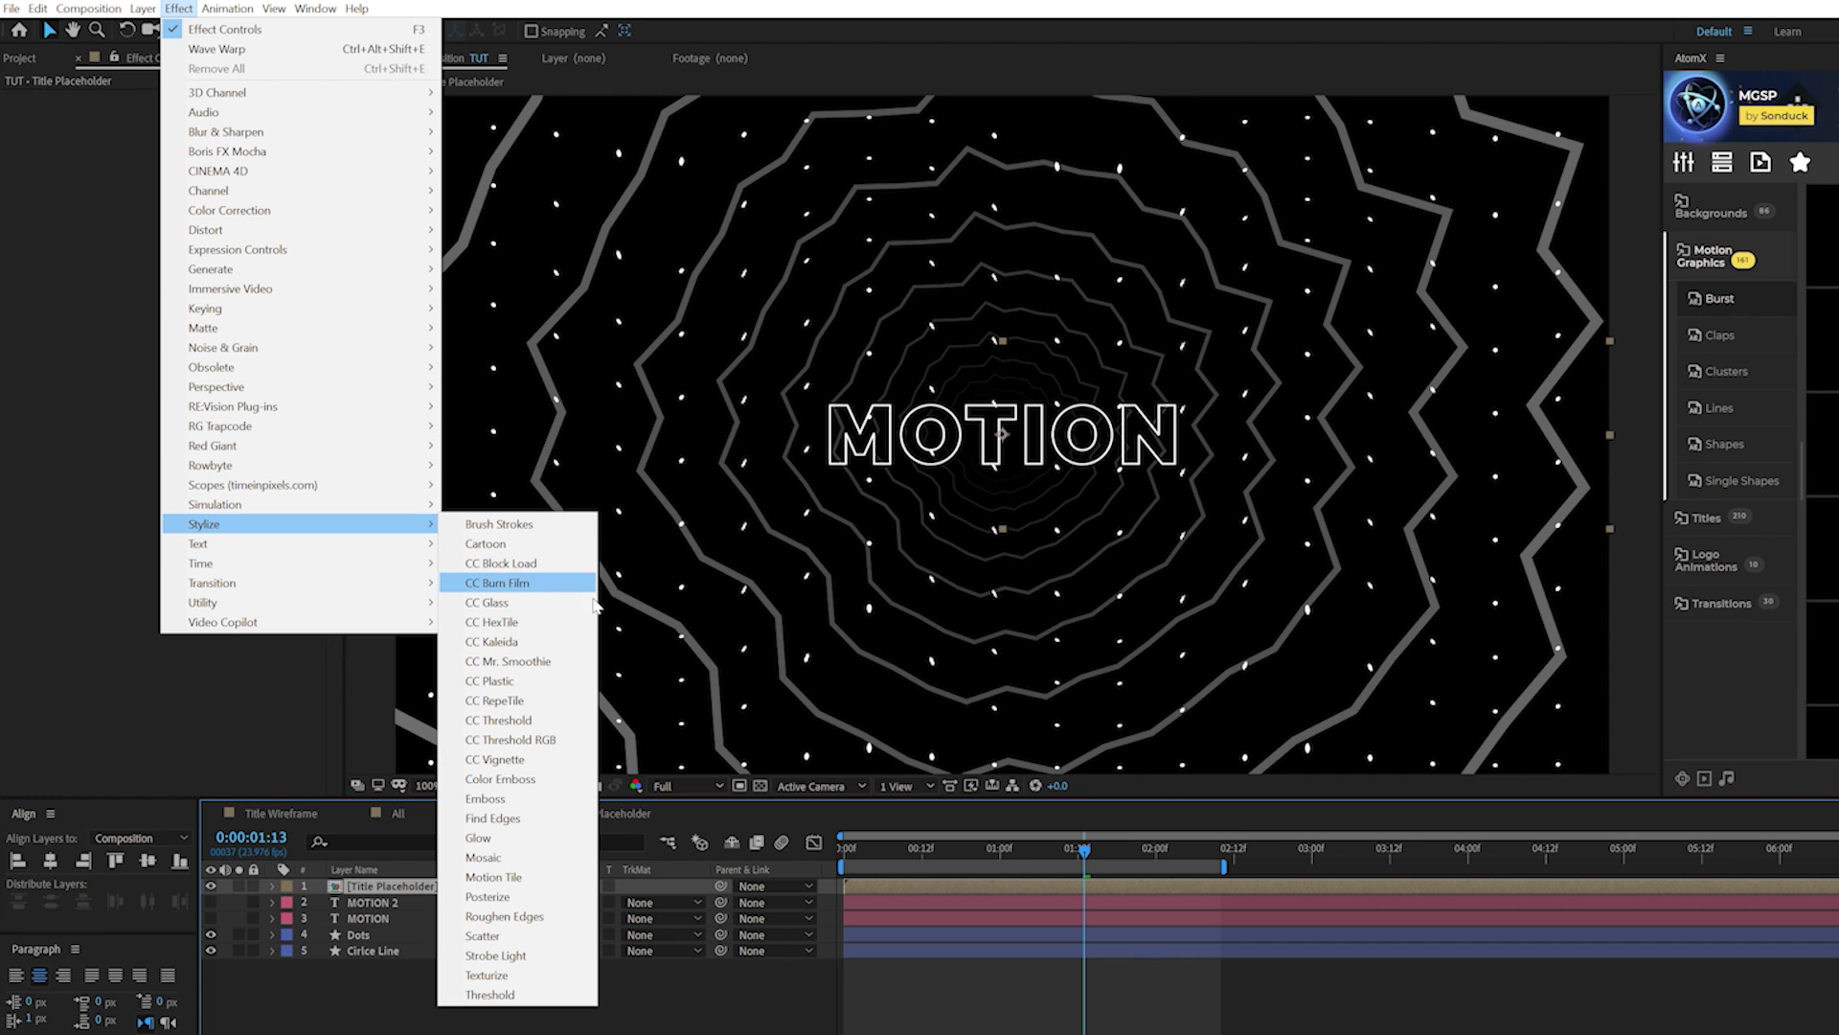
pyautogui.click(515, 880)
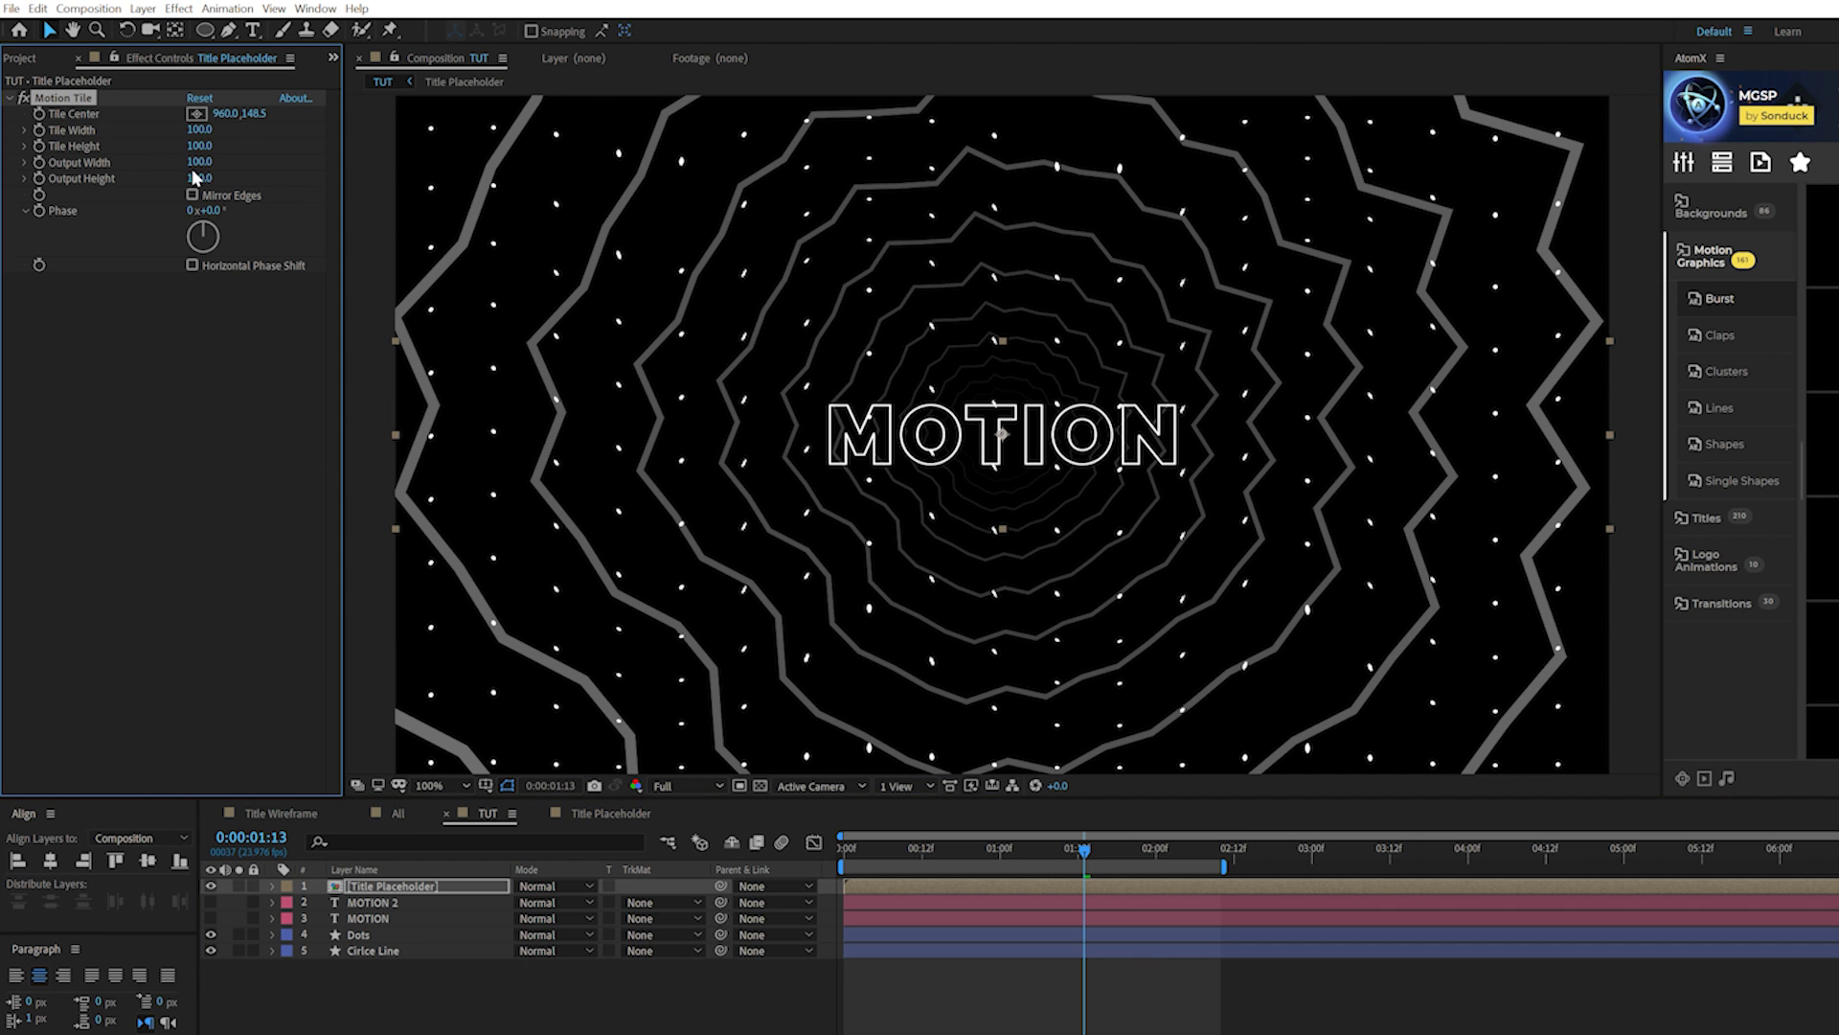
pyautogui.moveTo(215, 176); pyautogui.dragTo(239, 173)
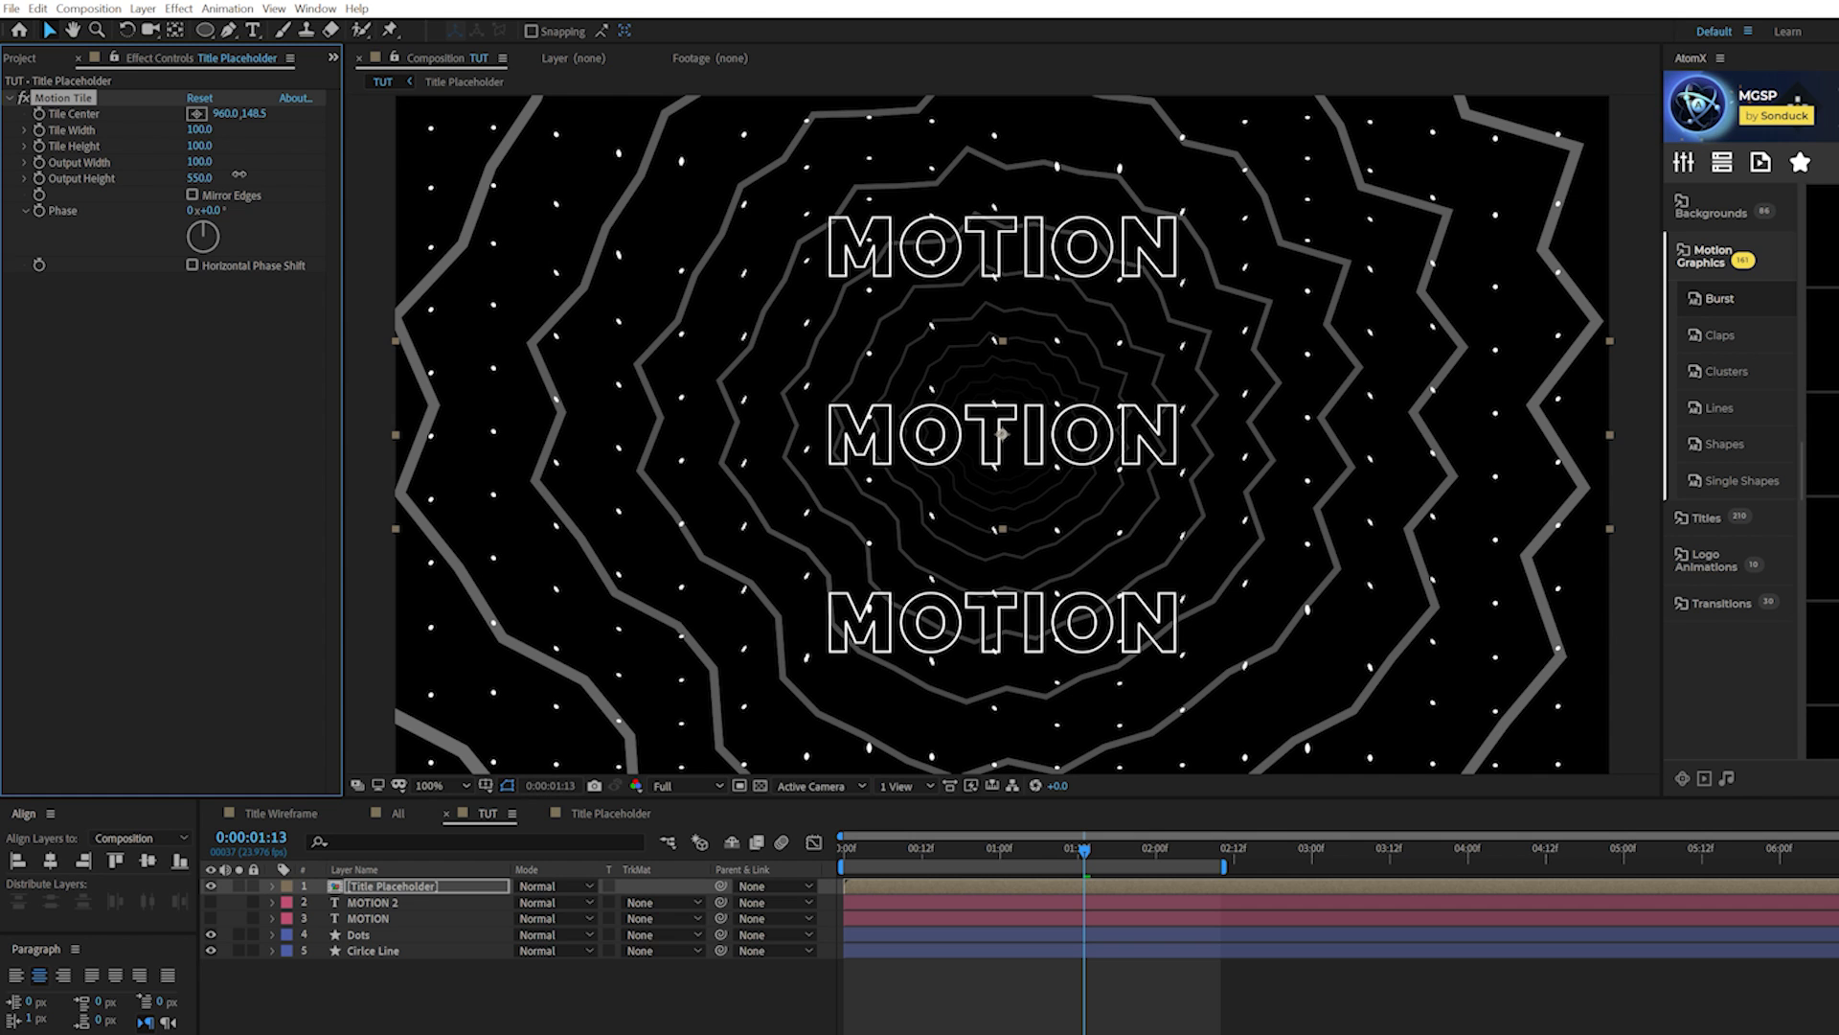
pyautogui.click(354, 886)
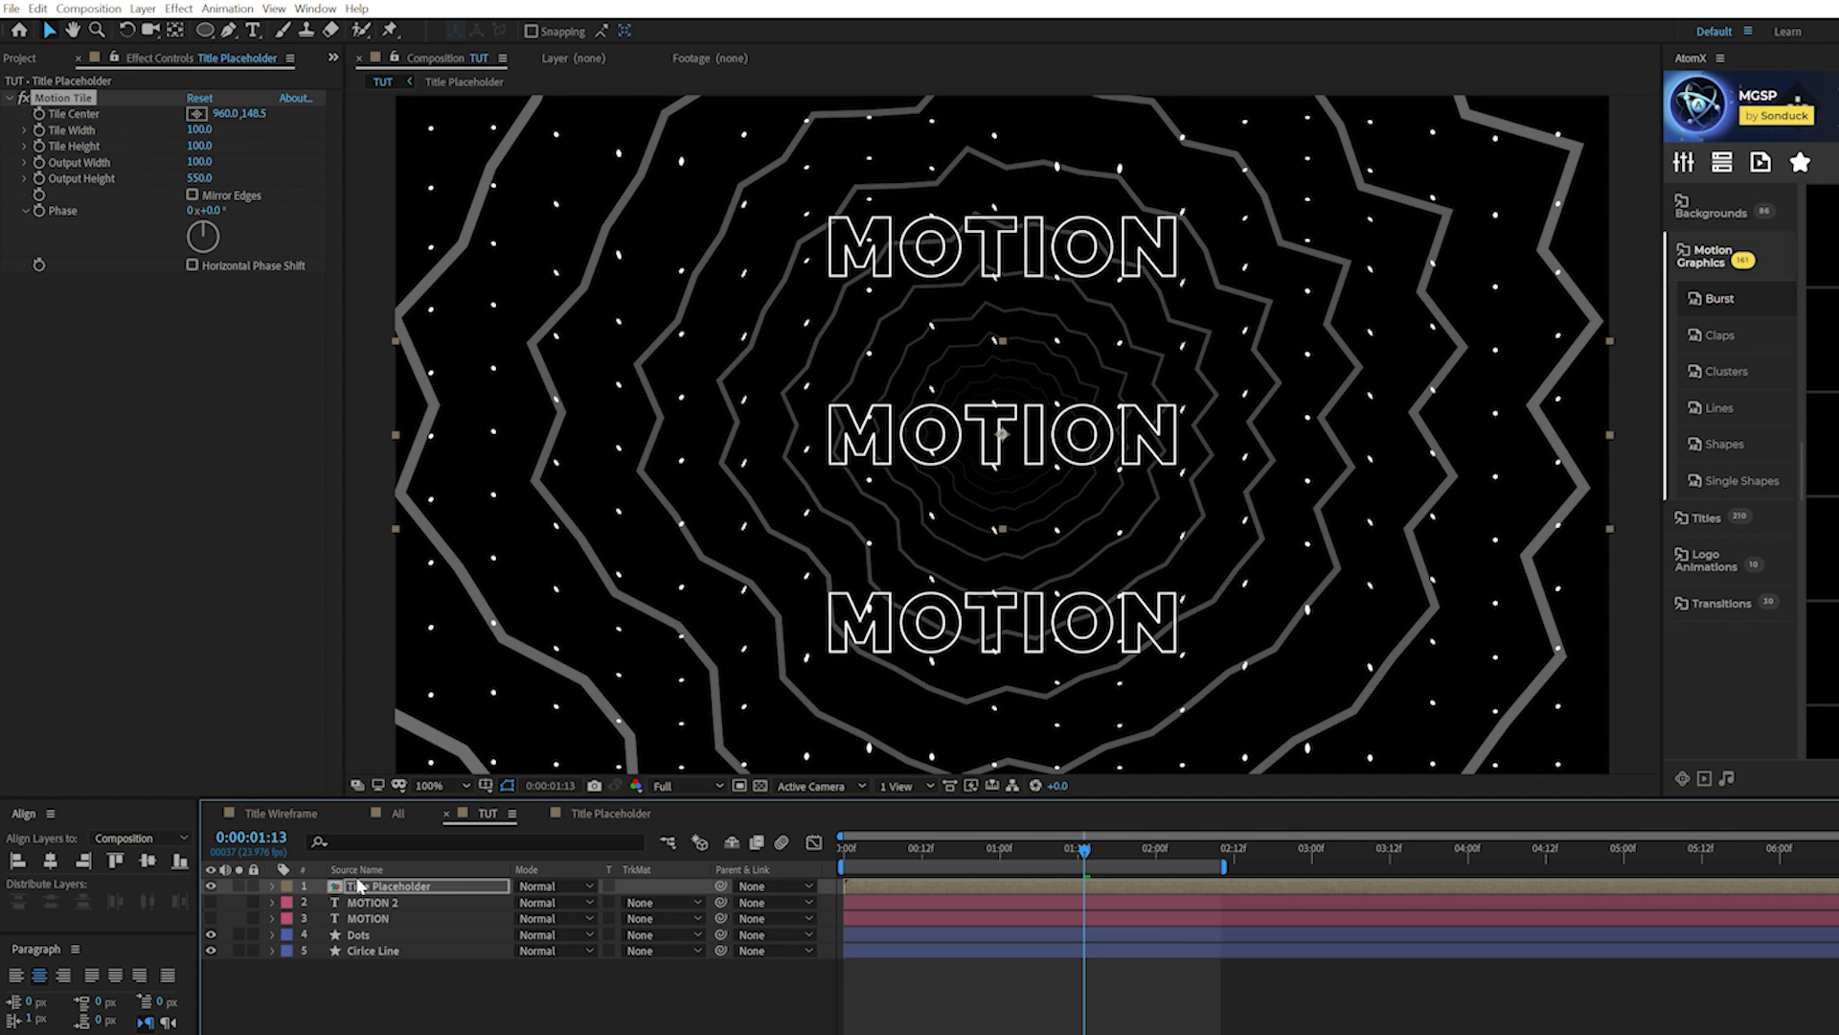
# Step: Set the Title Placeholder composition's height to 175 px and its layer's Motion Tile output height in TUT to 1120
pyautogui.doubleClick(356, 885)
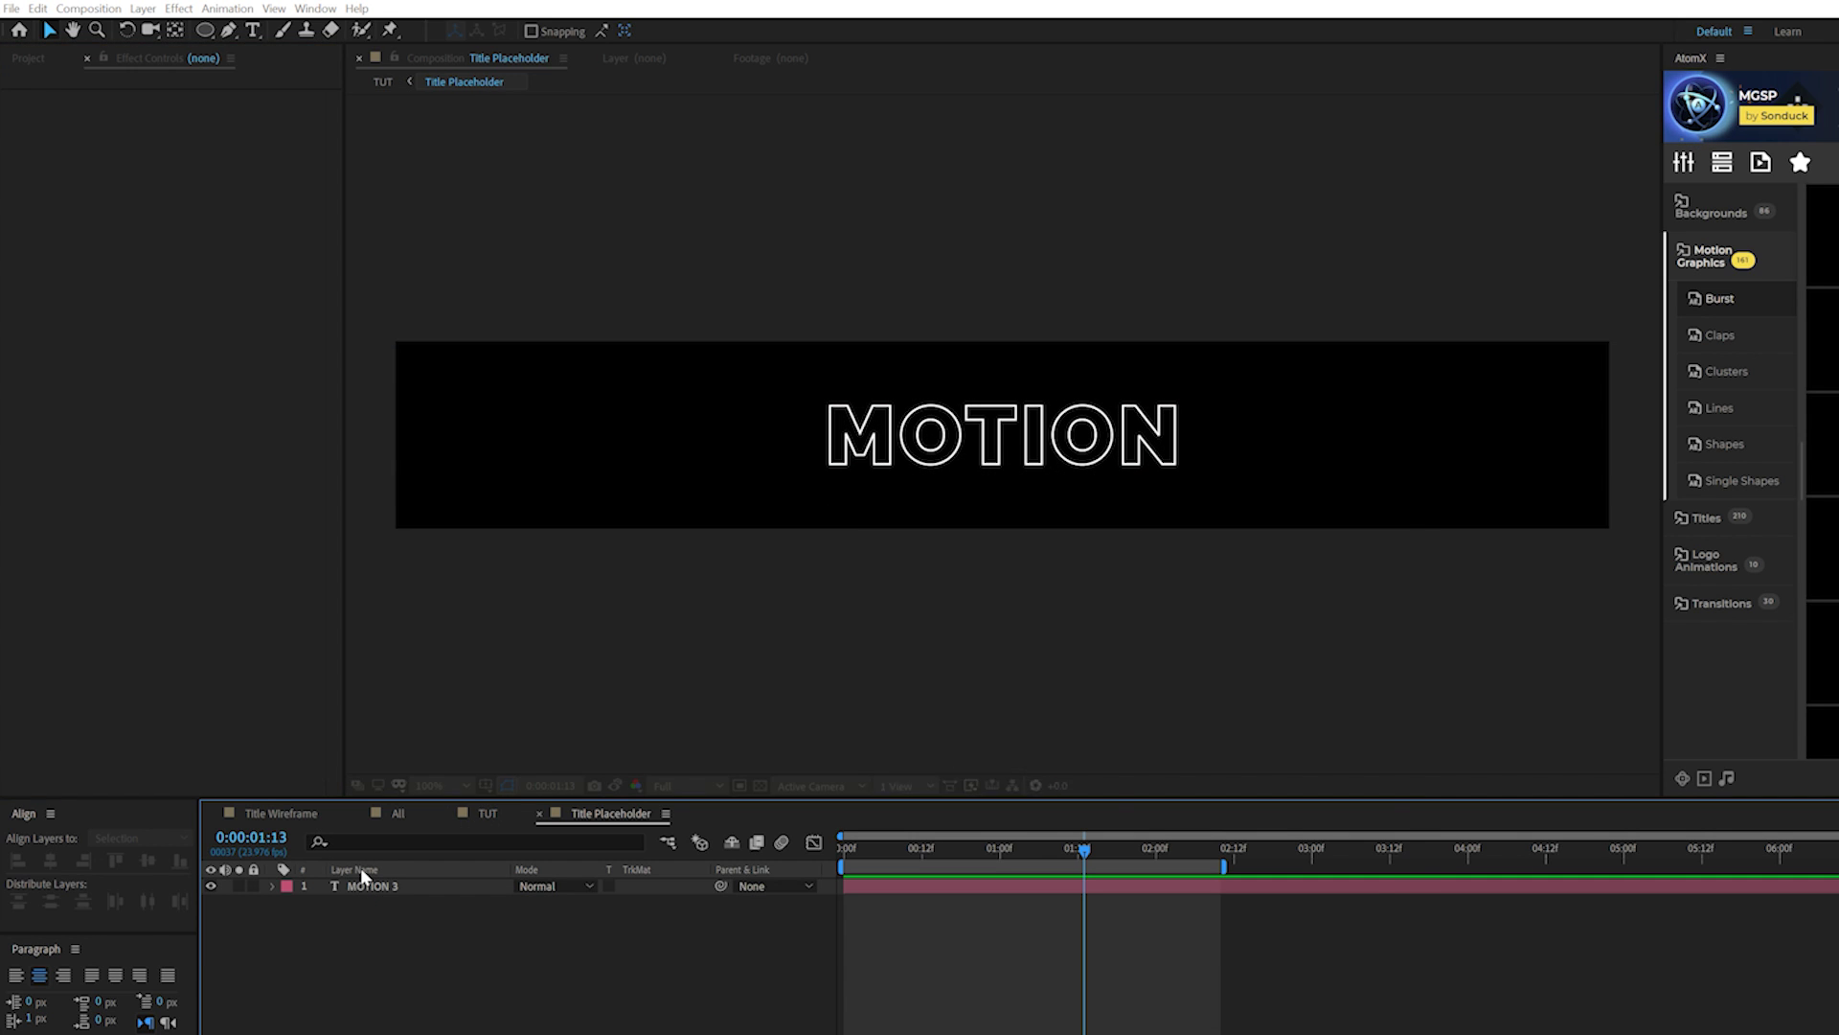
pyautogui.hotkey('ctrl', 'k')
pyautogui.moveTo(985, 694); pyautogui.dragTo(934, 694)
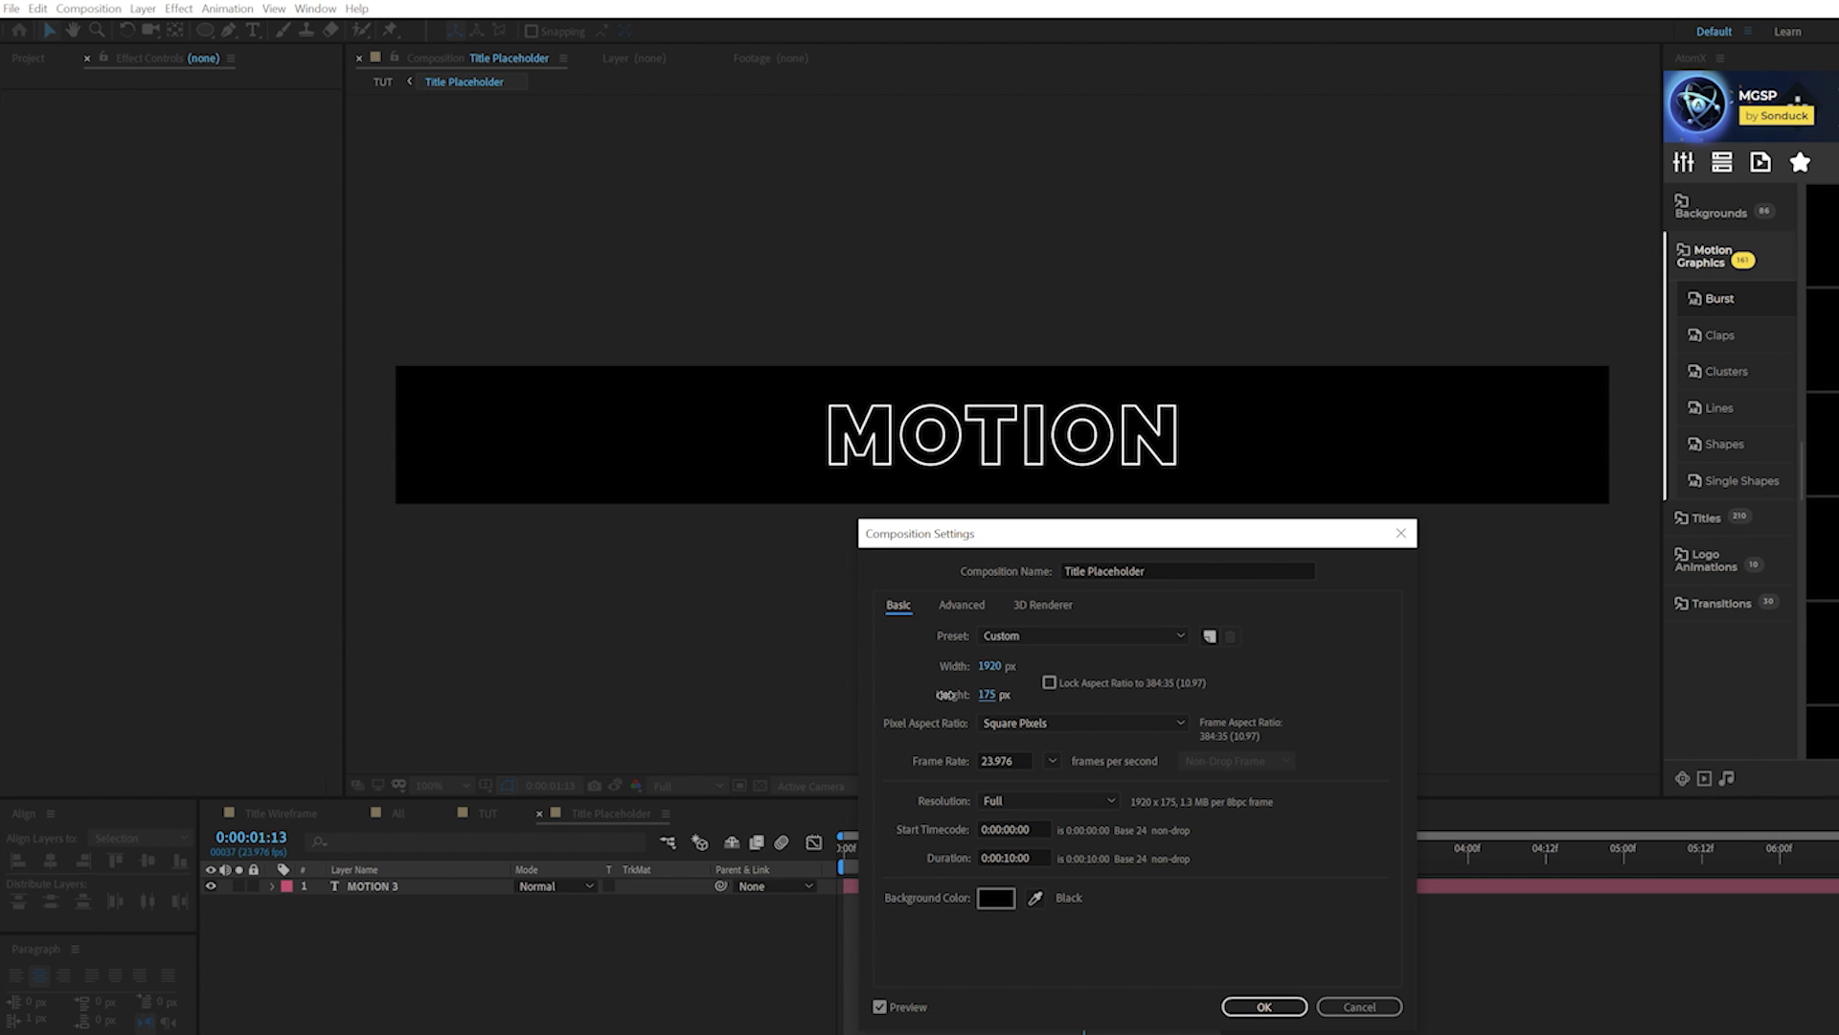
pyautogui.click(1260, 1008)
pyautogui.click(492, 814)
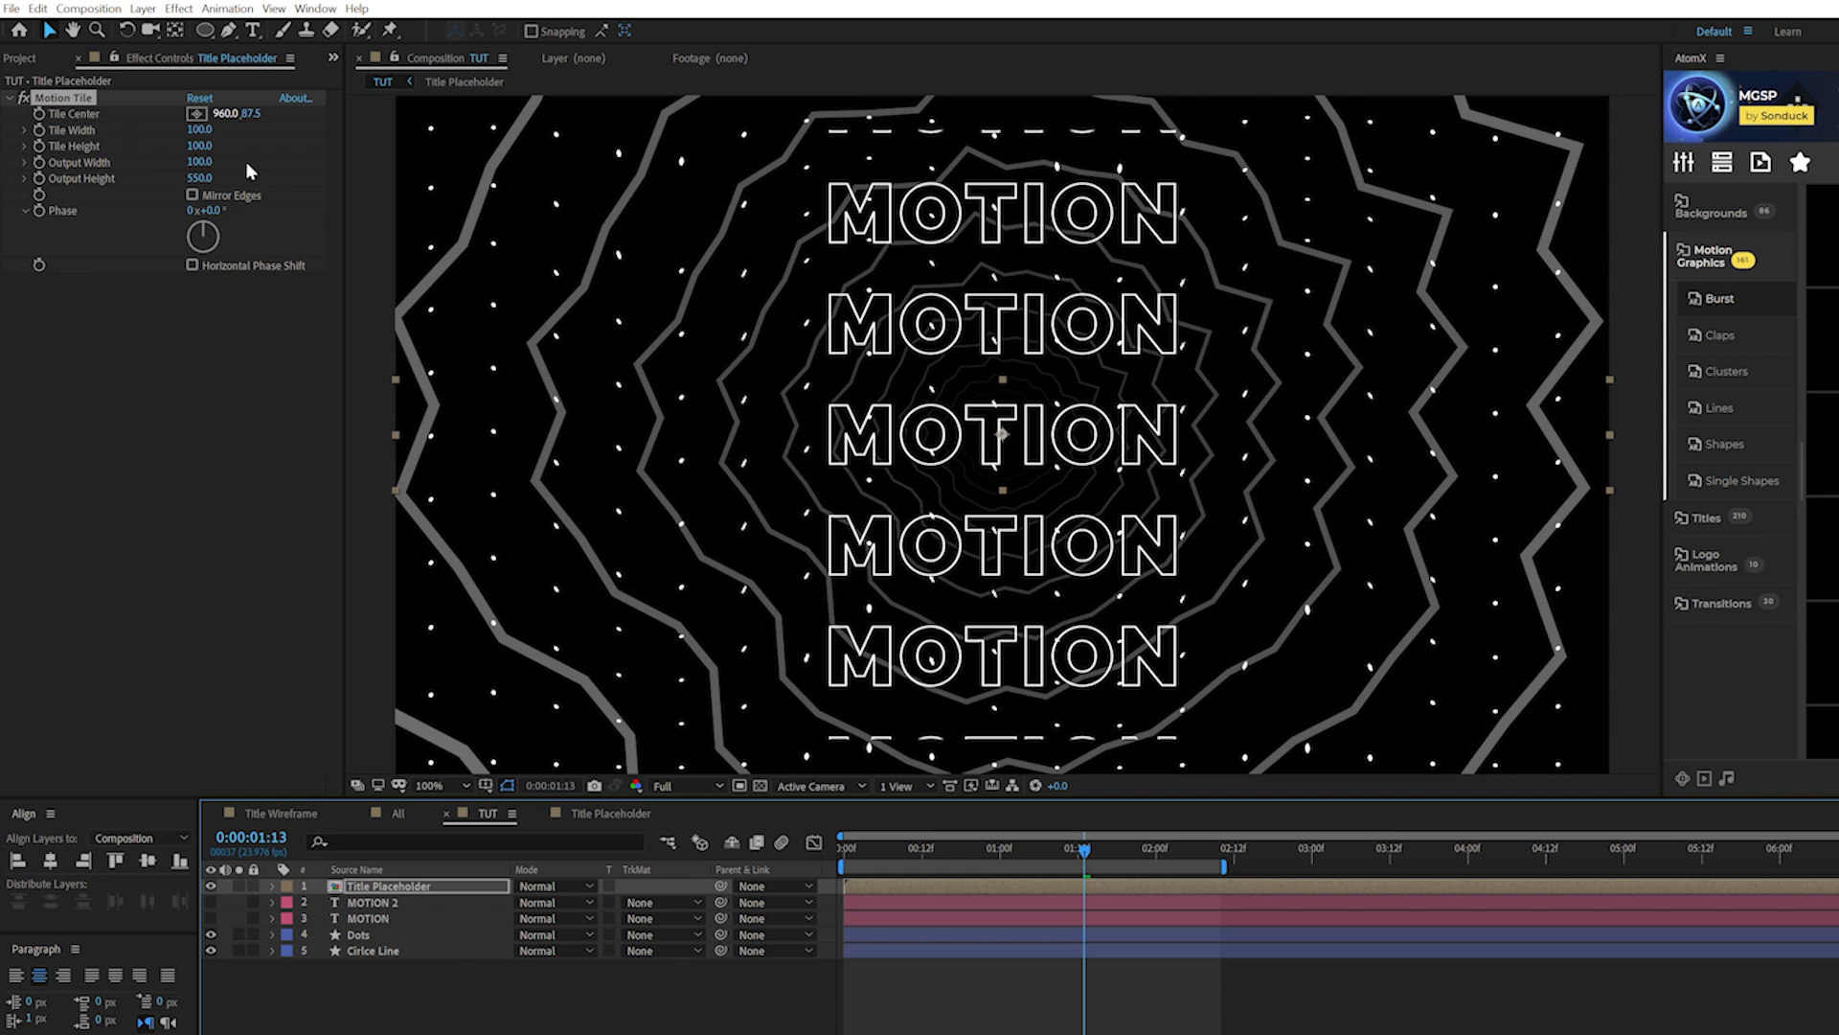
pyautogui.moveTo(200, 178); pyautogui.dragTo(254, 183)
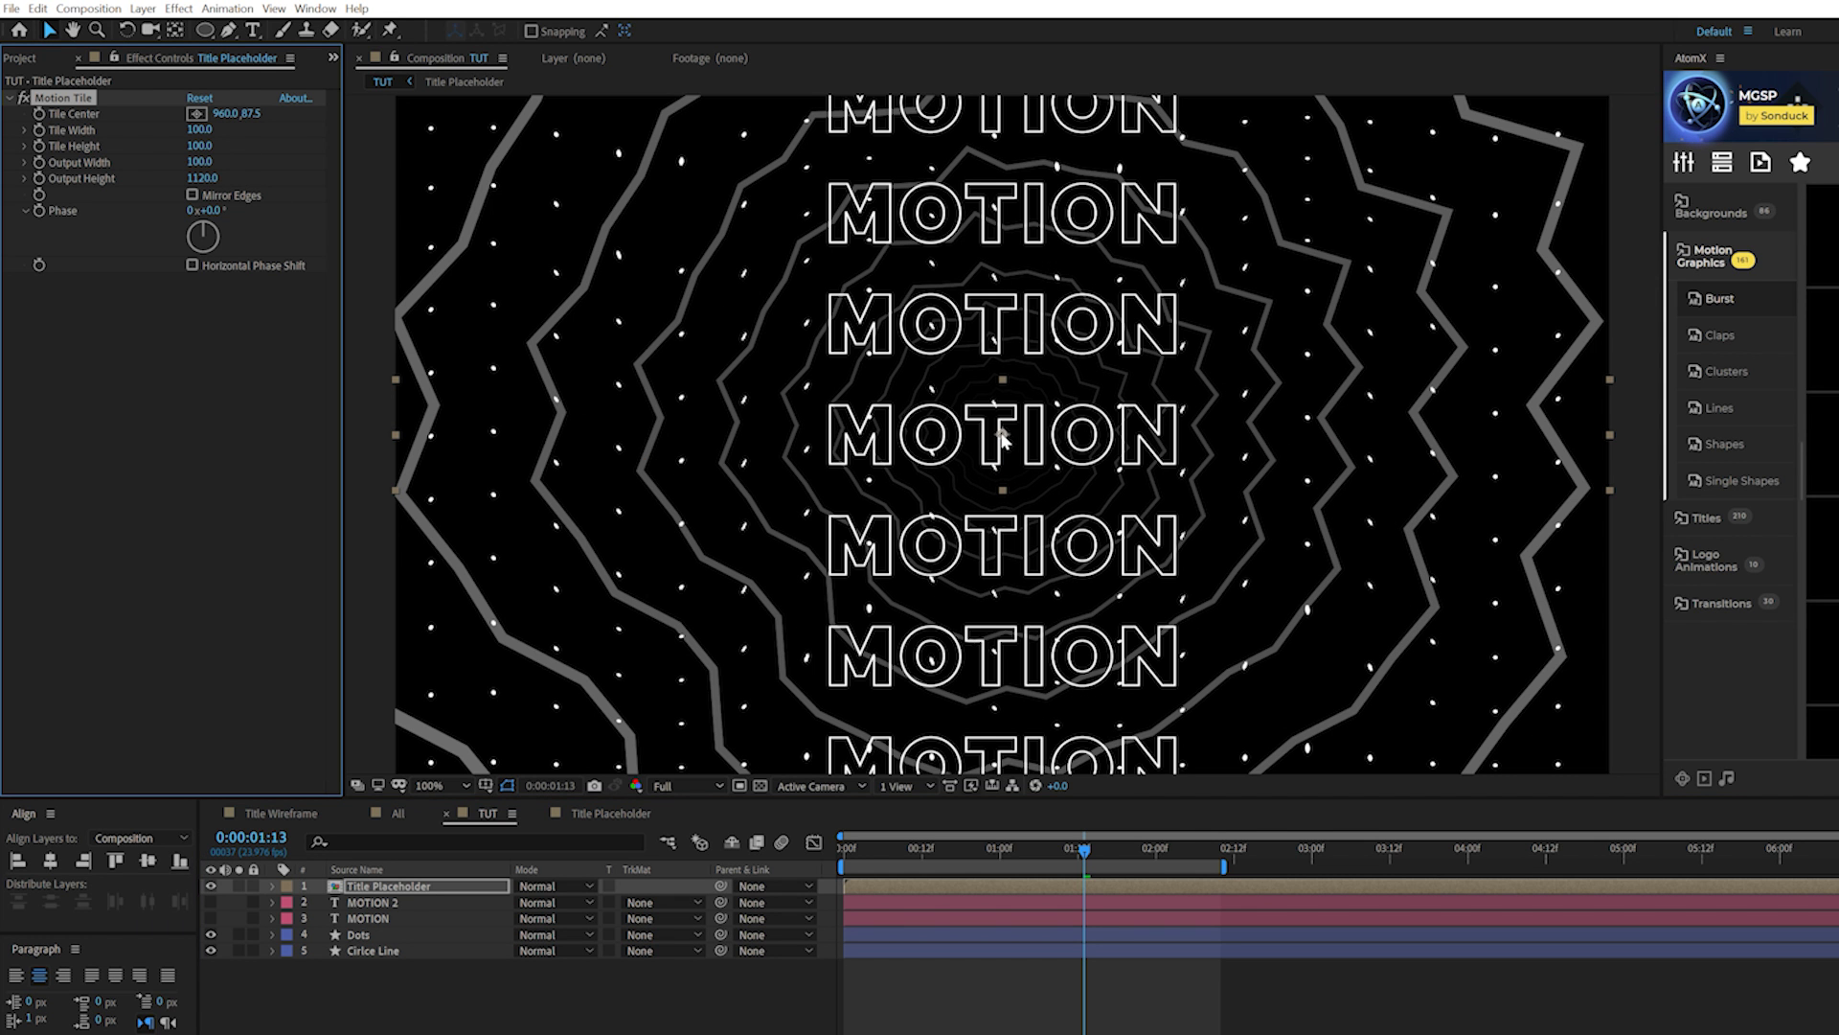
# Step: Move the tile center to the frame's left side and keyframe it from 304, 87.5 at 0:00 to 304, -394.5 at 0:00:04:23
pyautogui.moveTo(1002, 439); pyautogui.dragTo(588, 430)
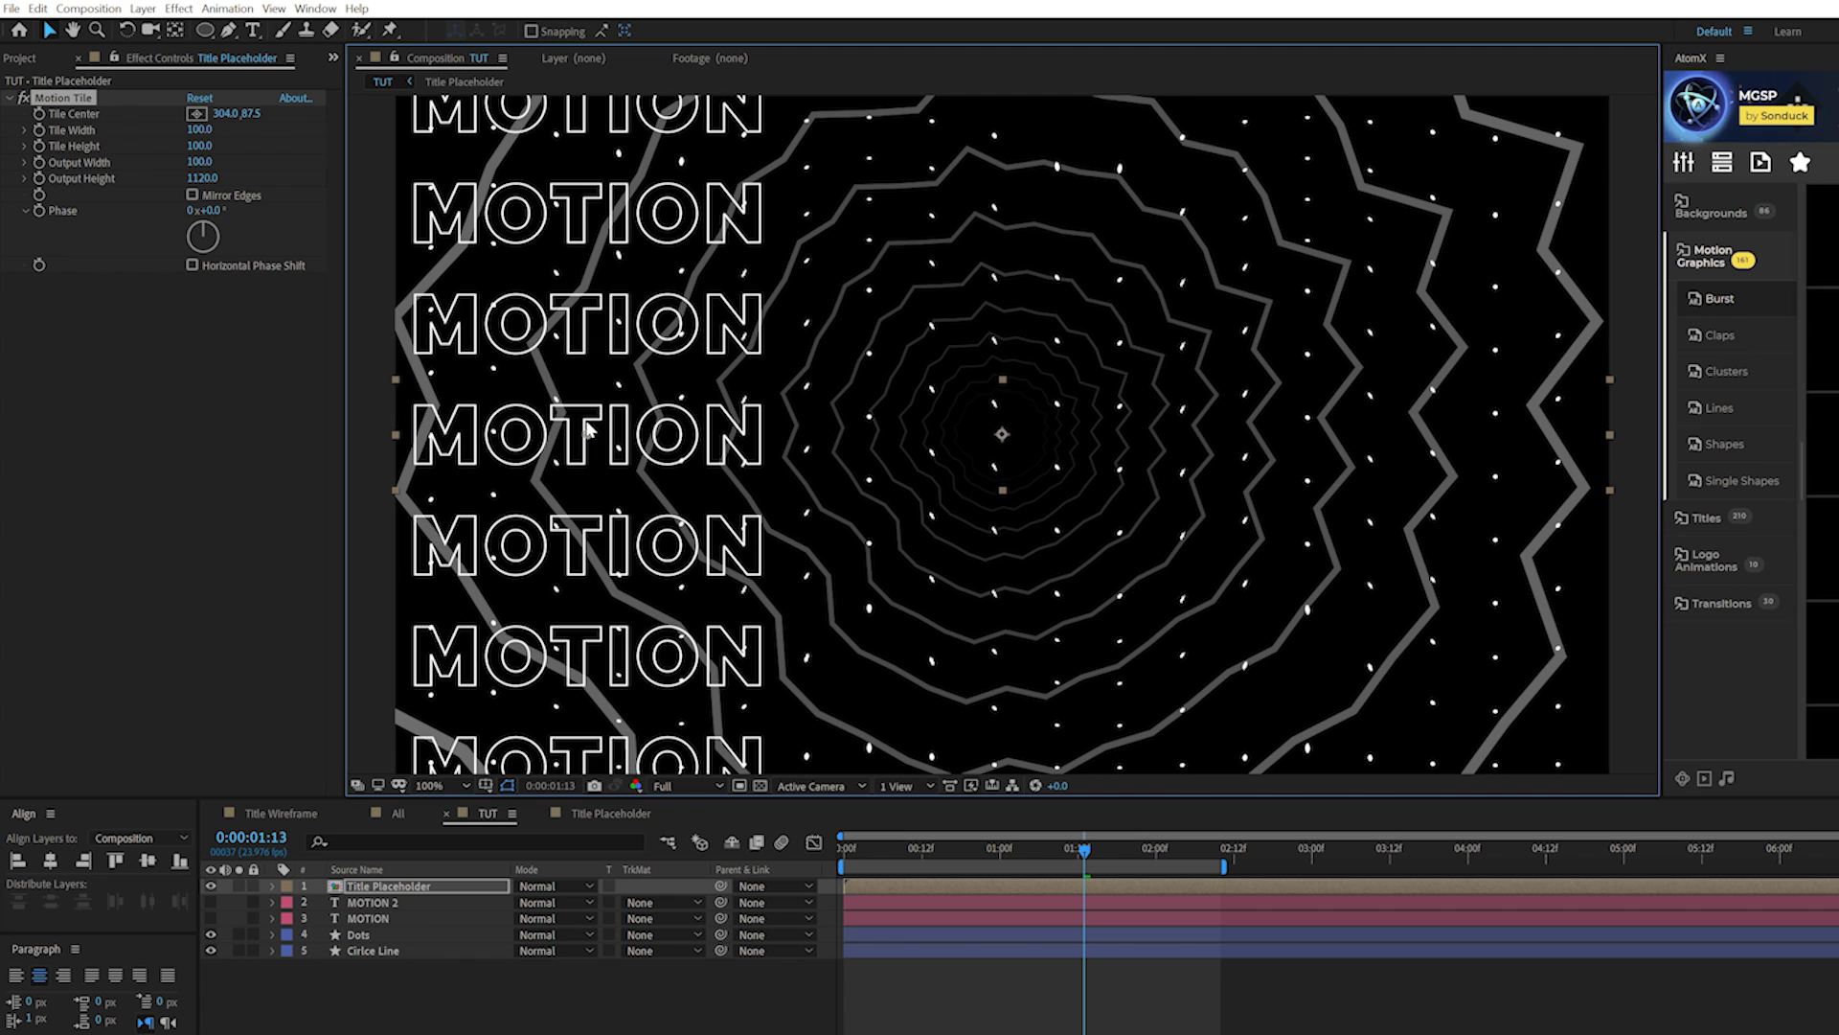
pyautogui.click(843, 851)
pyautogui.click(38, 113)
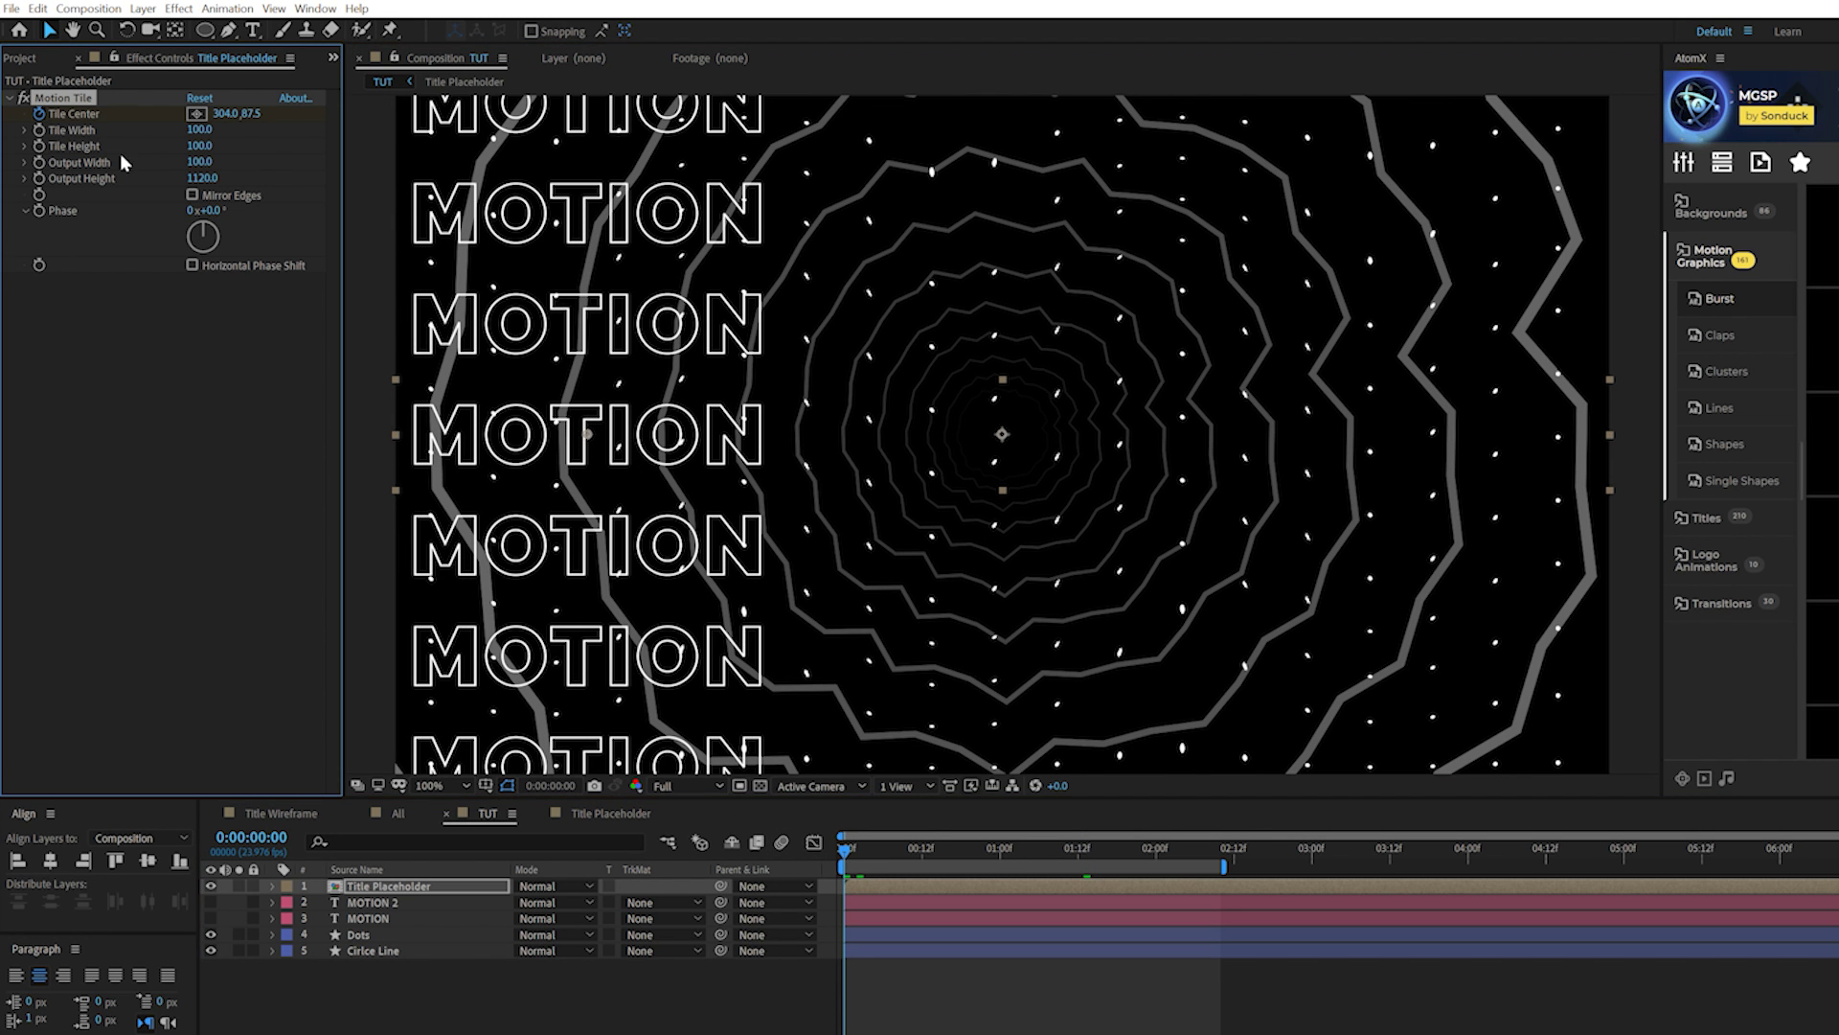
pyautogui.moveTo(876, 847); pyautogui.dragTo(1619, 873)
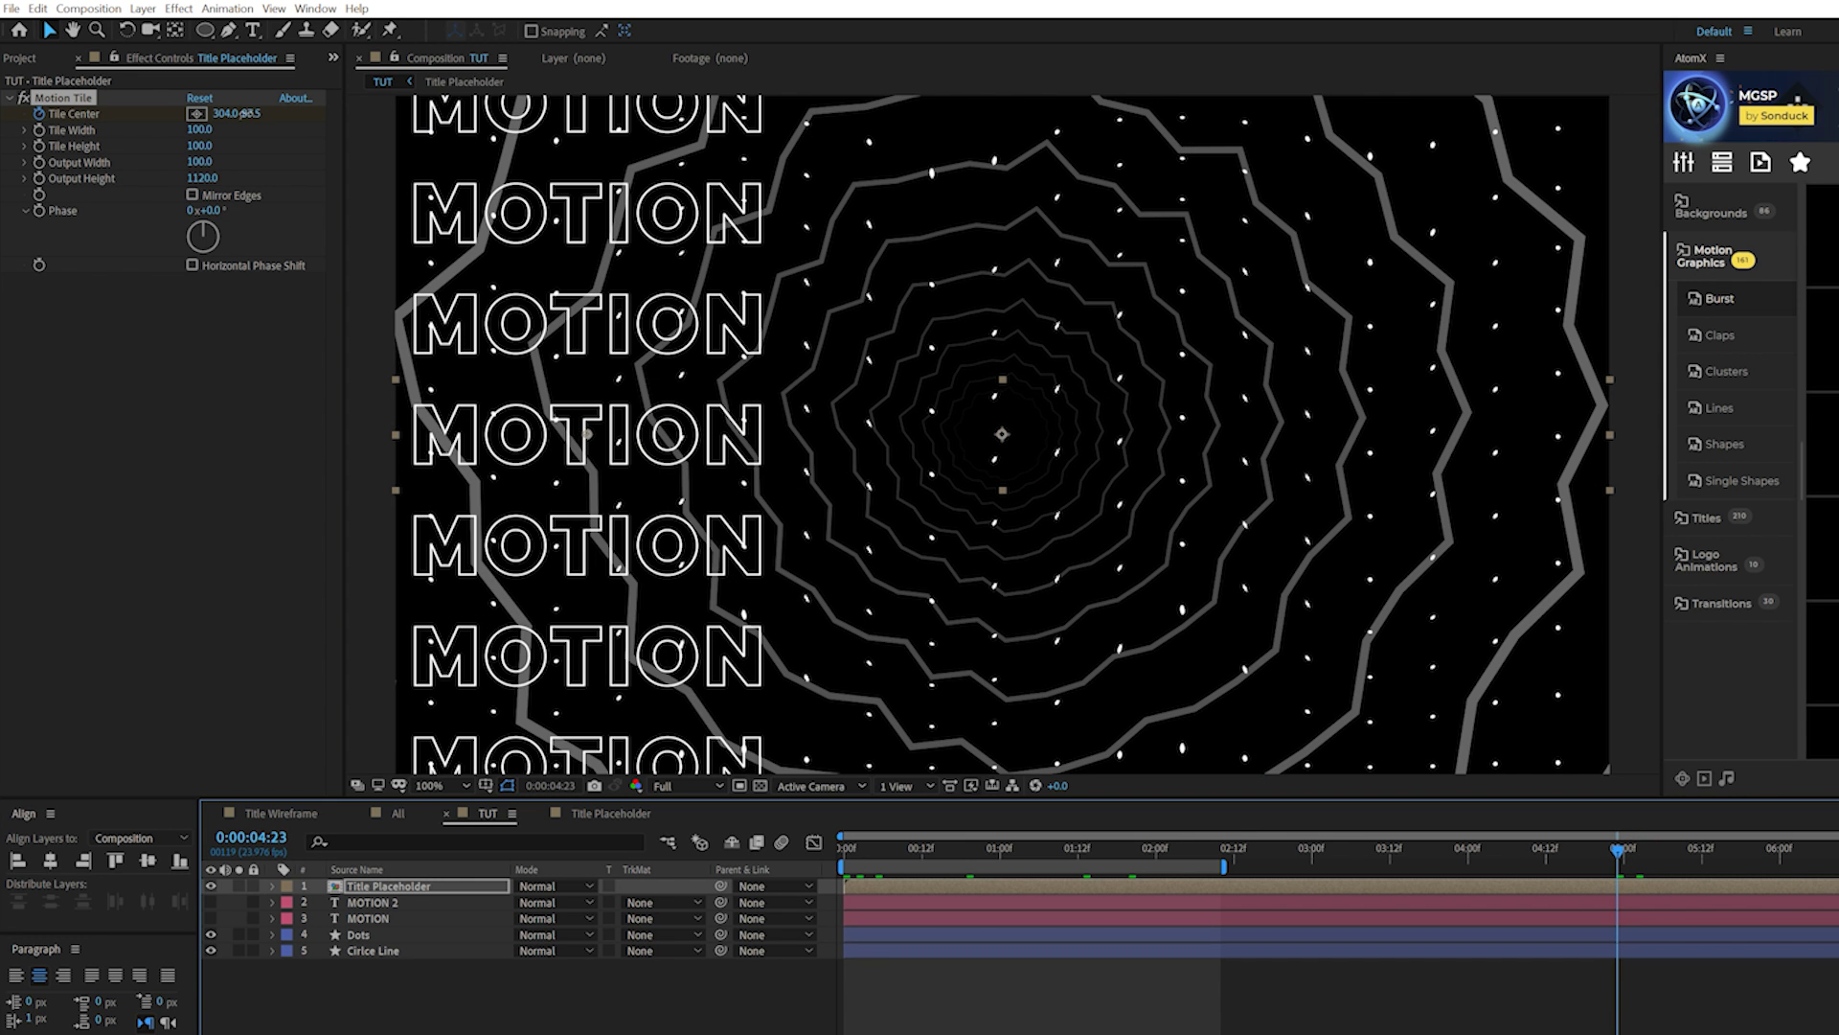
pyautogui.moveTo(249, 113); pyautogui.dragTo(105, 114)
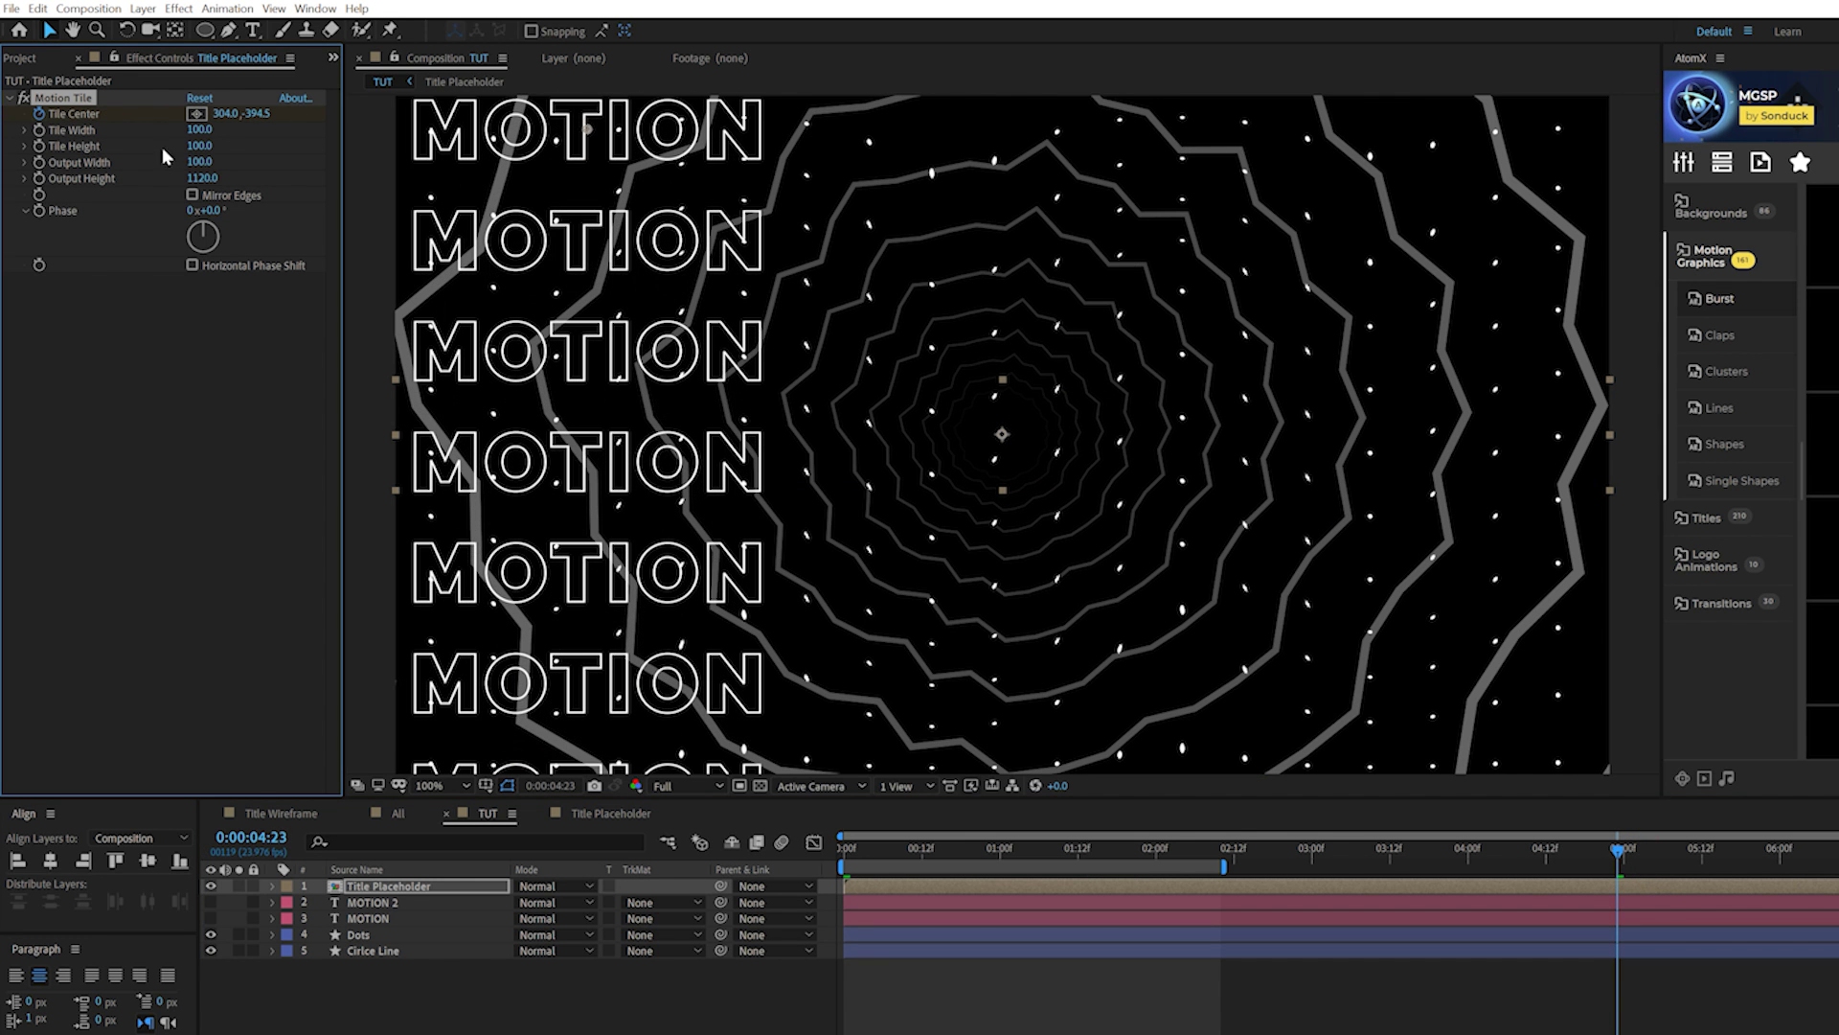
# Step: Duplicate the Title Placeholder layer and move the copy horizontally so its title column sits at the frame's right side
pyautogui.click(359, 883)
pyautogui.hotkey('ctrl', 'd')
pyautogui.press(',')
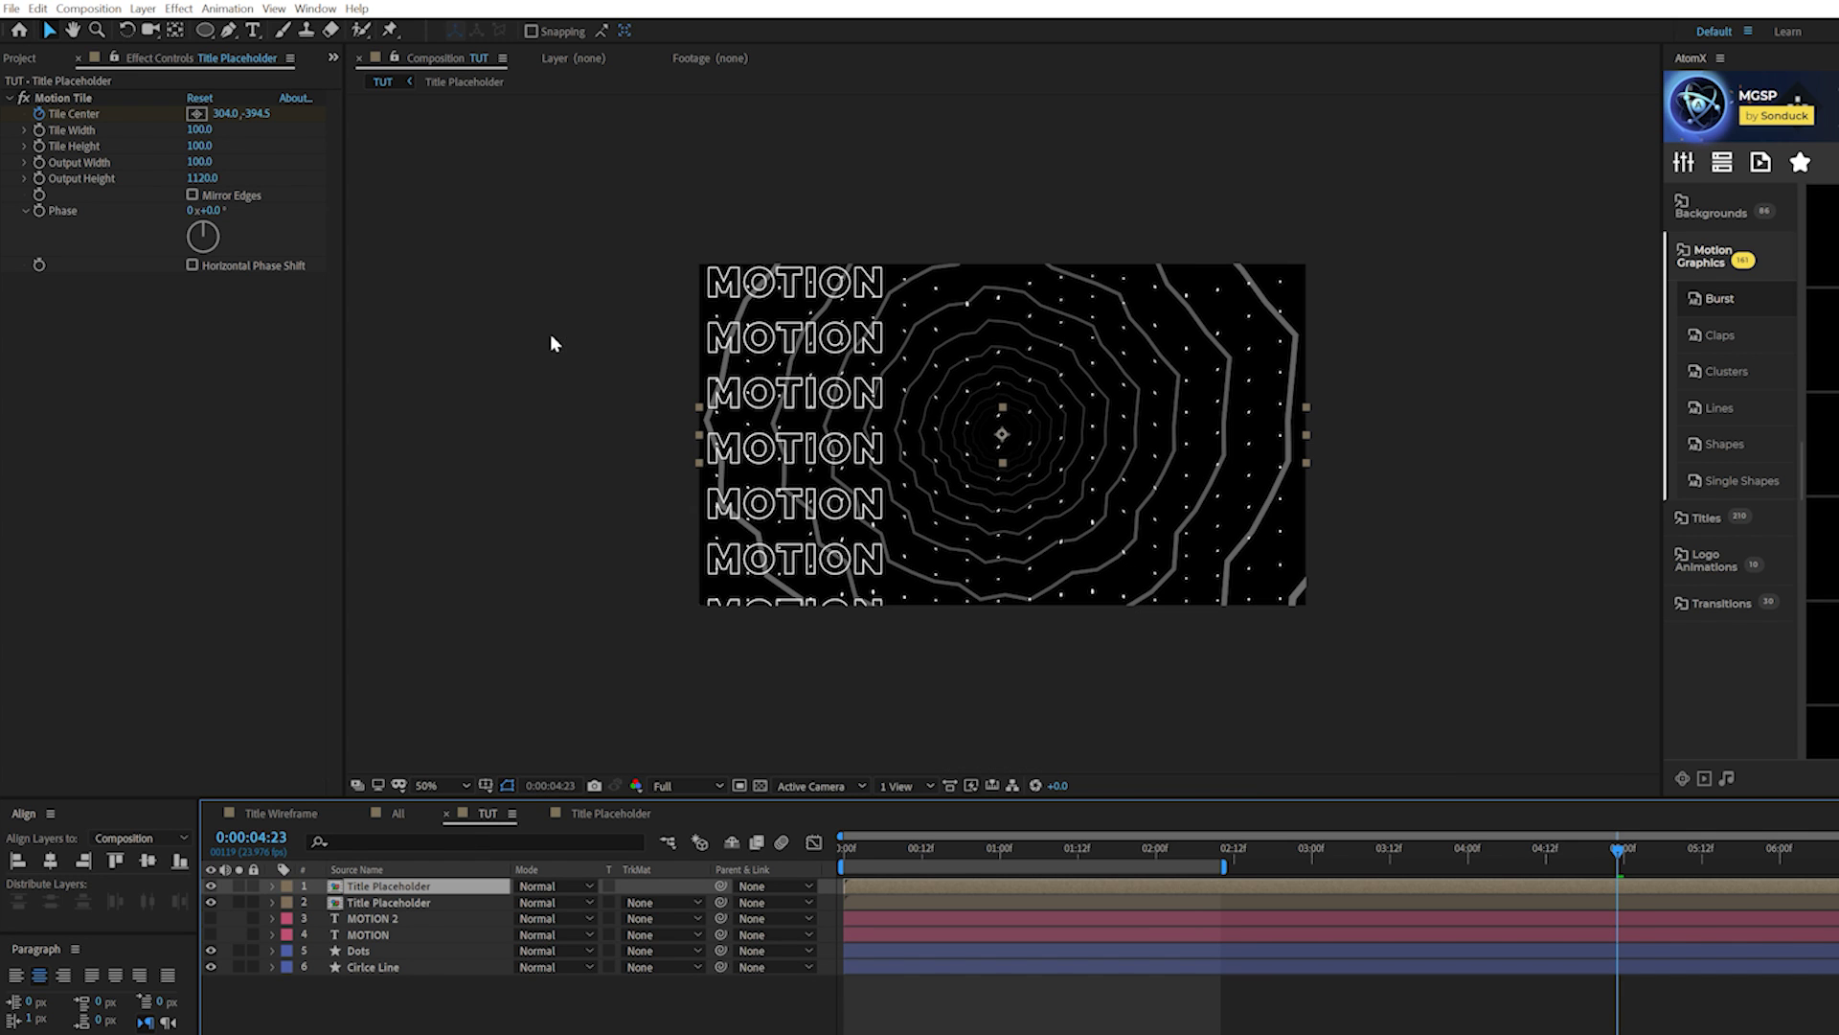
pyautogui.moveTo(1004, 436); pyautogui.dragTo(1413, 436)
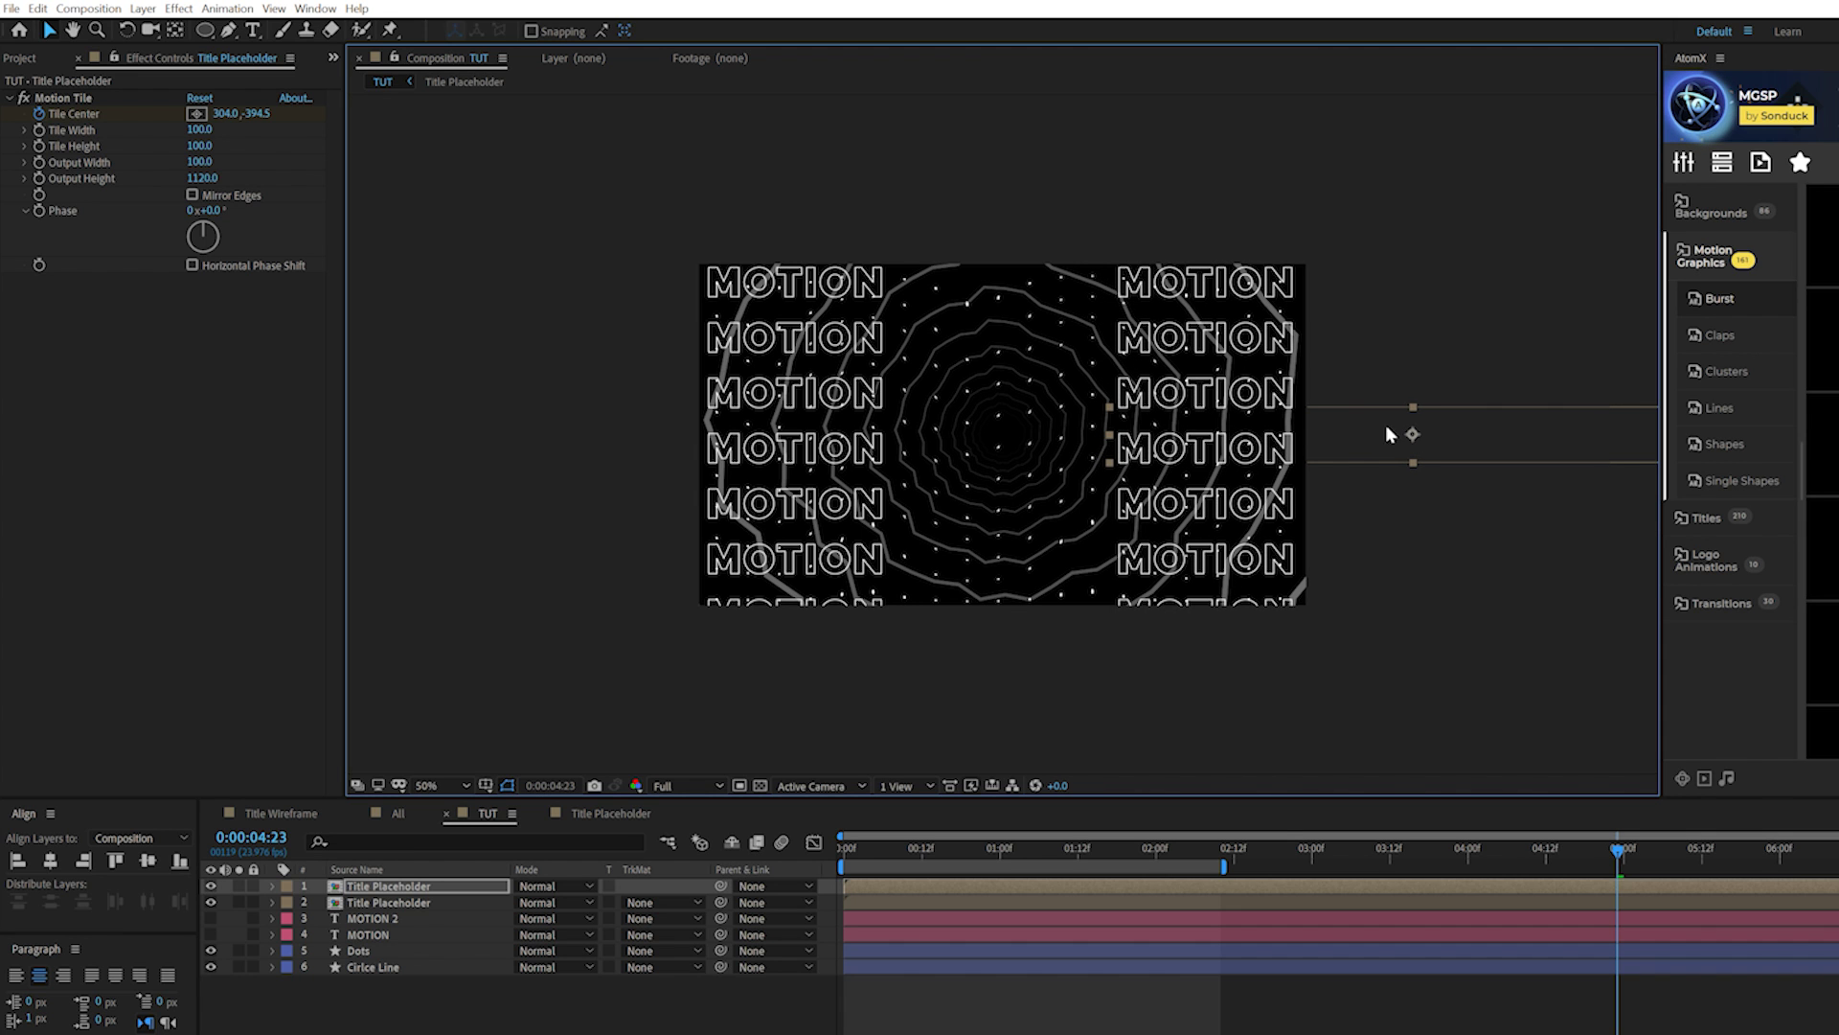
# Step: Change the copied layer's end Tile Center keyframe to scroll its column in the opposite direction, and preview the motion
pyautogui.press('u')
pyautogui.moveTo(254, 113); pyautogui.dragTo(1085, 167)
pyautogui.press('space')
pyautogui.press('space')
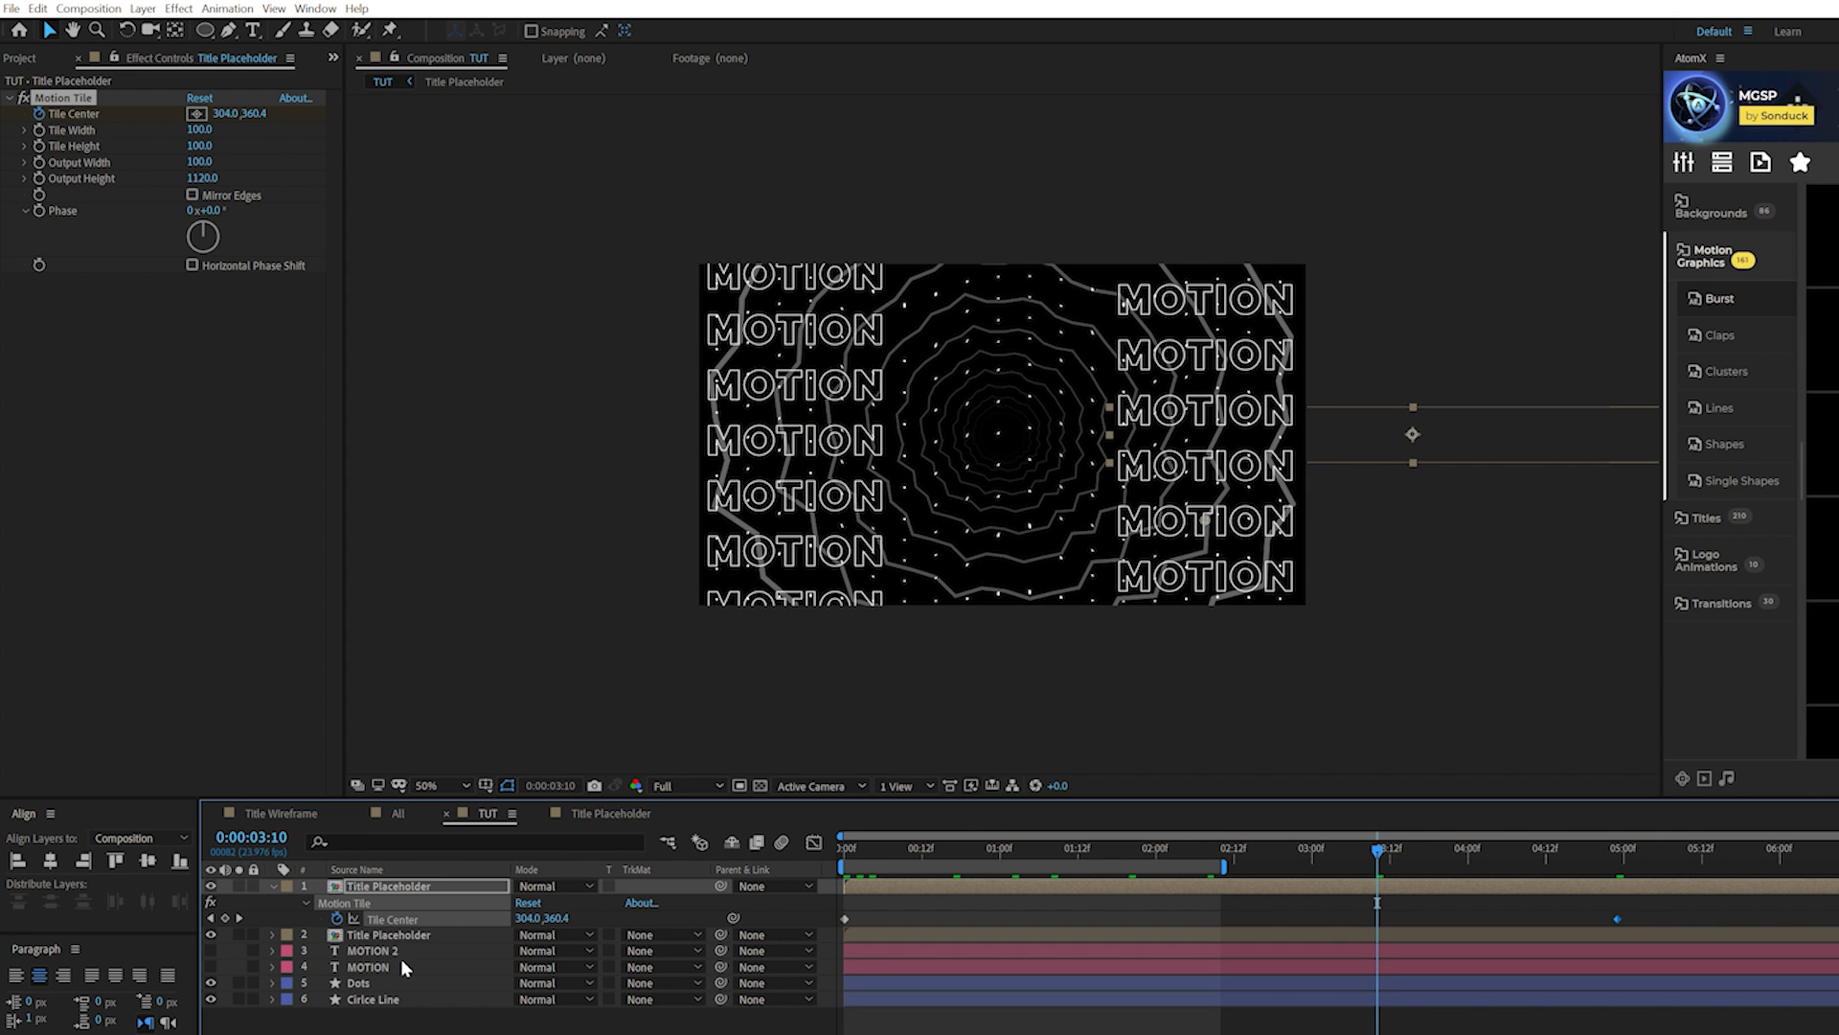
# Step: Show the solid MOTION title in the centre and compare it with the finished layout in the All composition
pyautogui.click(211, 968)
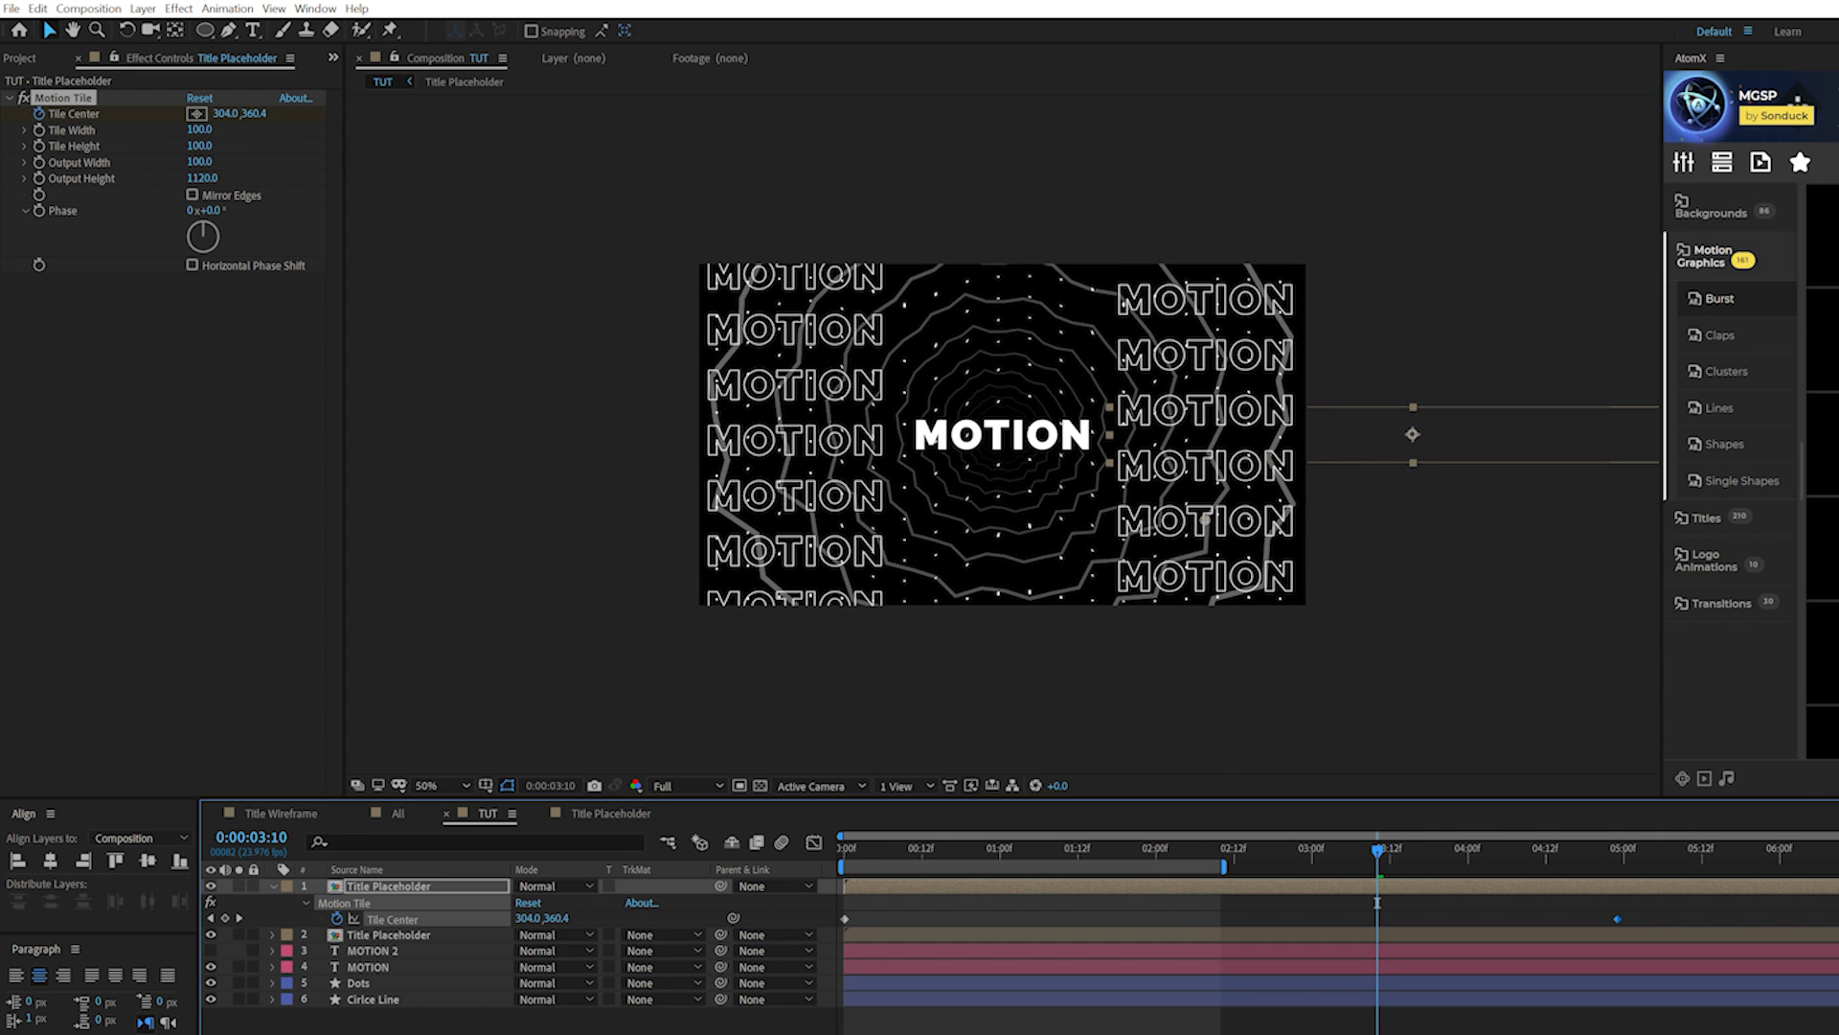
pyautogui.click(969, 641)
pyautogui.press('.')
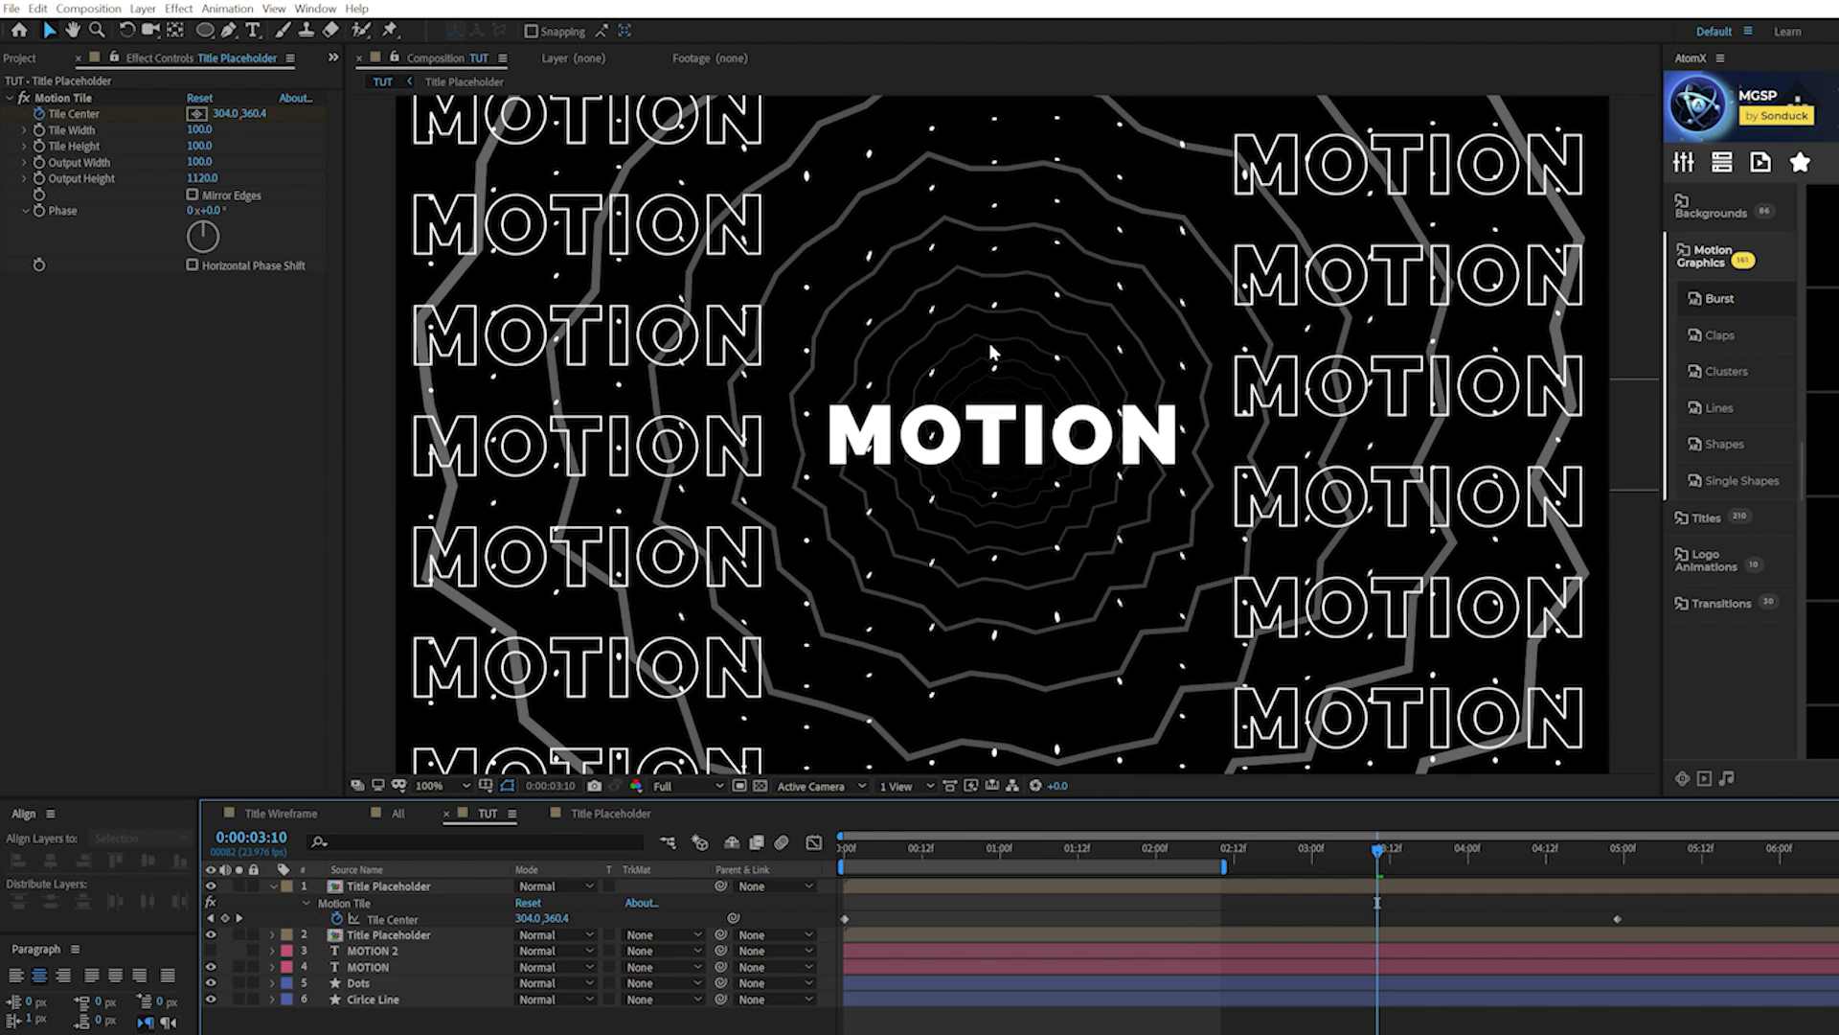
pyautogui.click(399, 813)
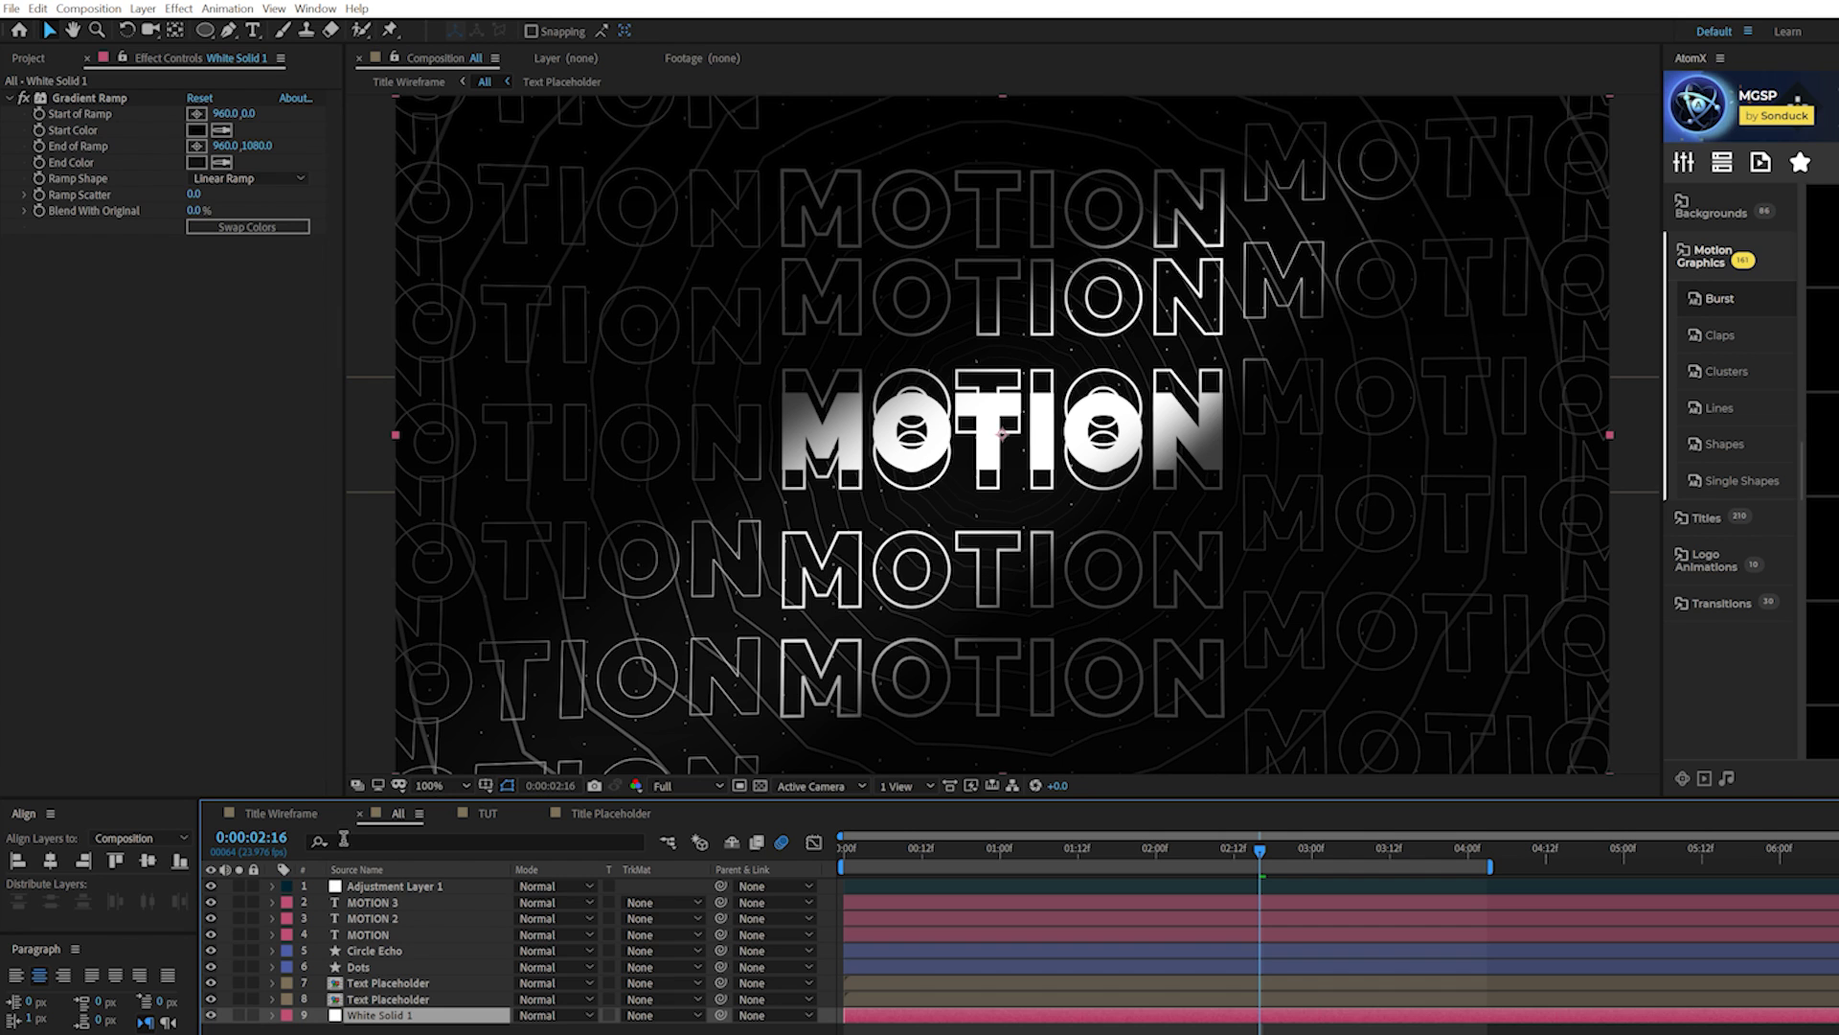
pyautogui.click(481, 820)
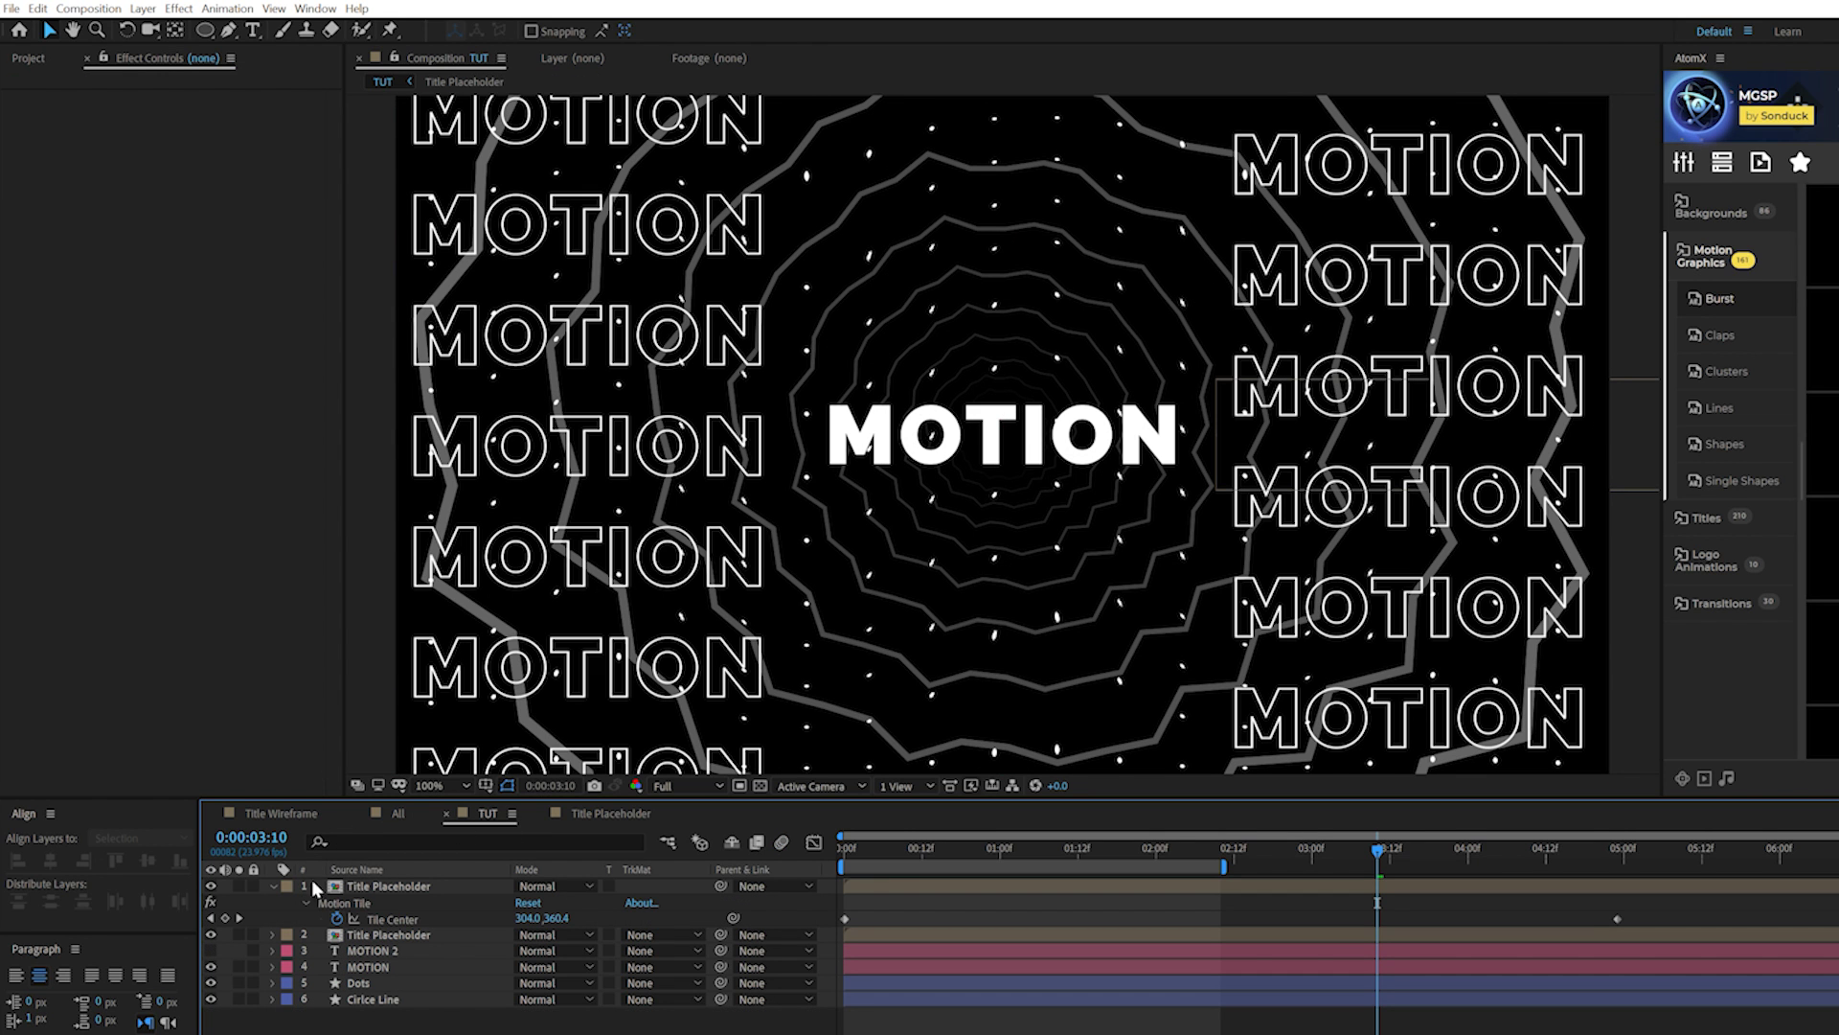
# Step: Collapse the top layer's properties, show the outlined MOTION 2 layer and hide the solid MOTION layer
pyautogui.click(272, 883)
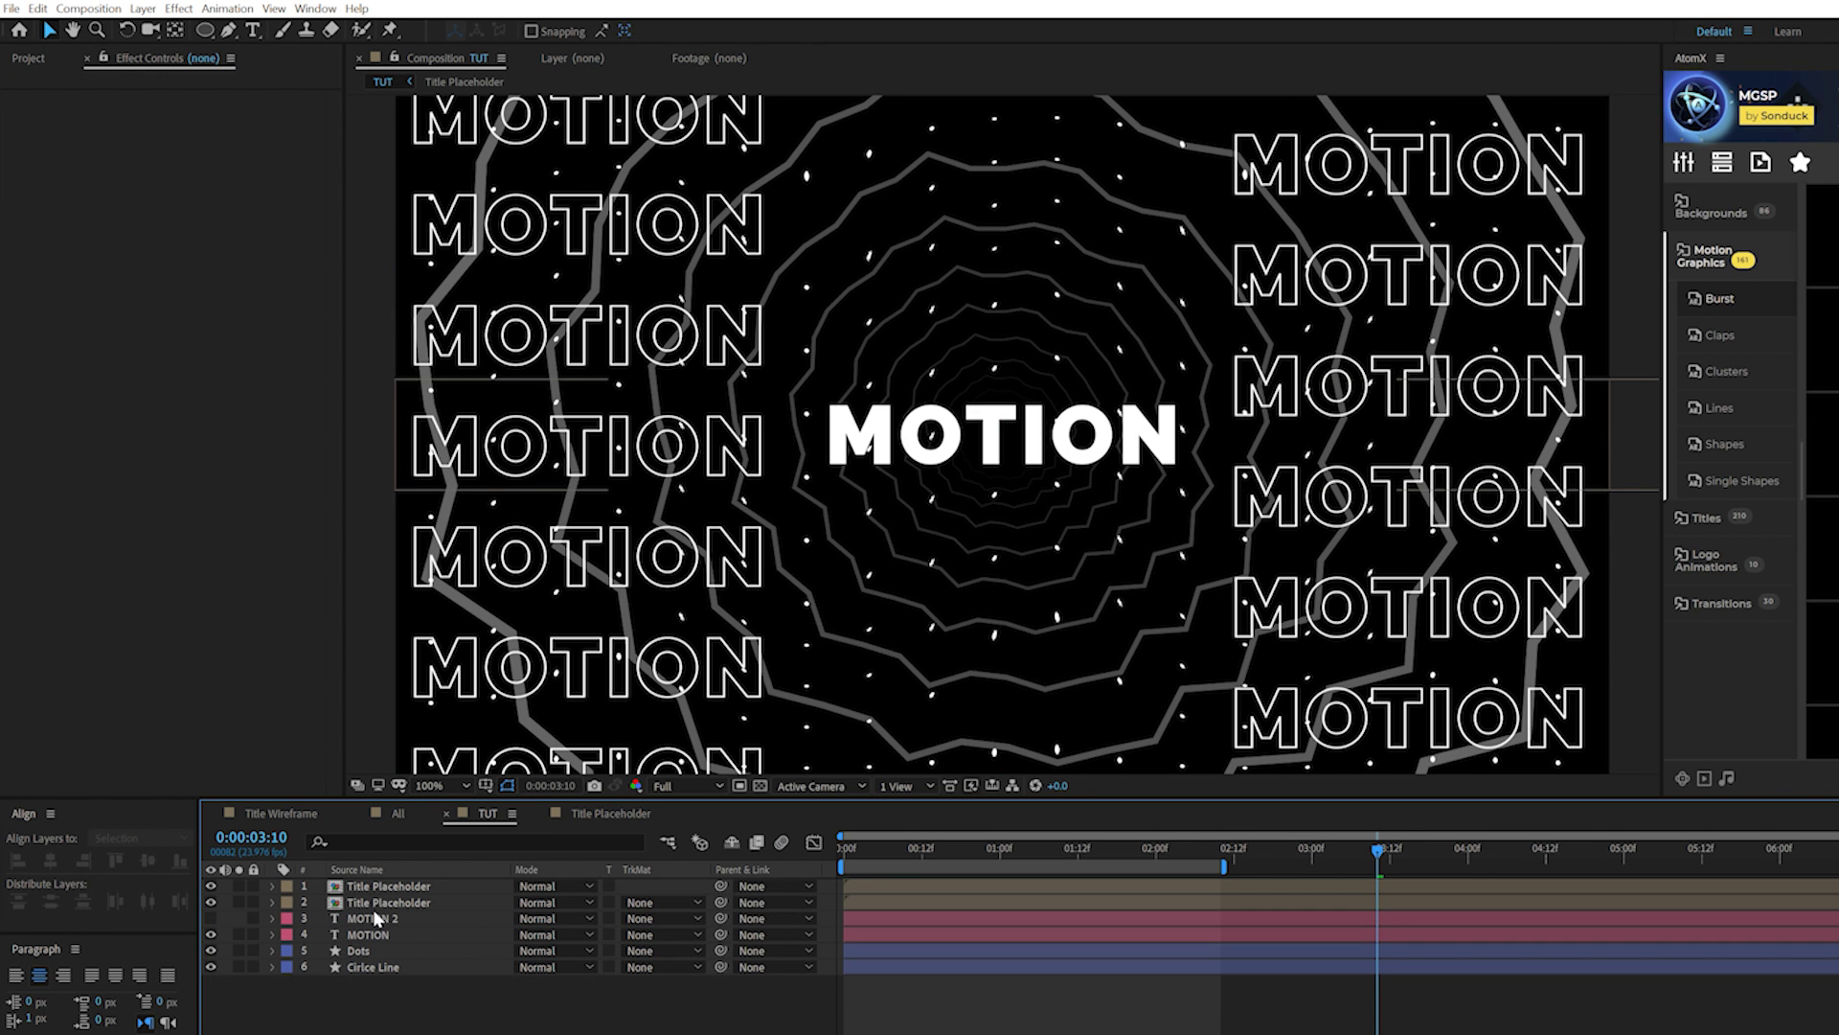
pyautogui.click(226, 917)
pyautogui.click(211, 917)
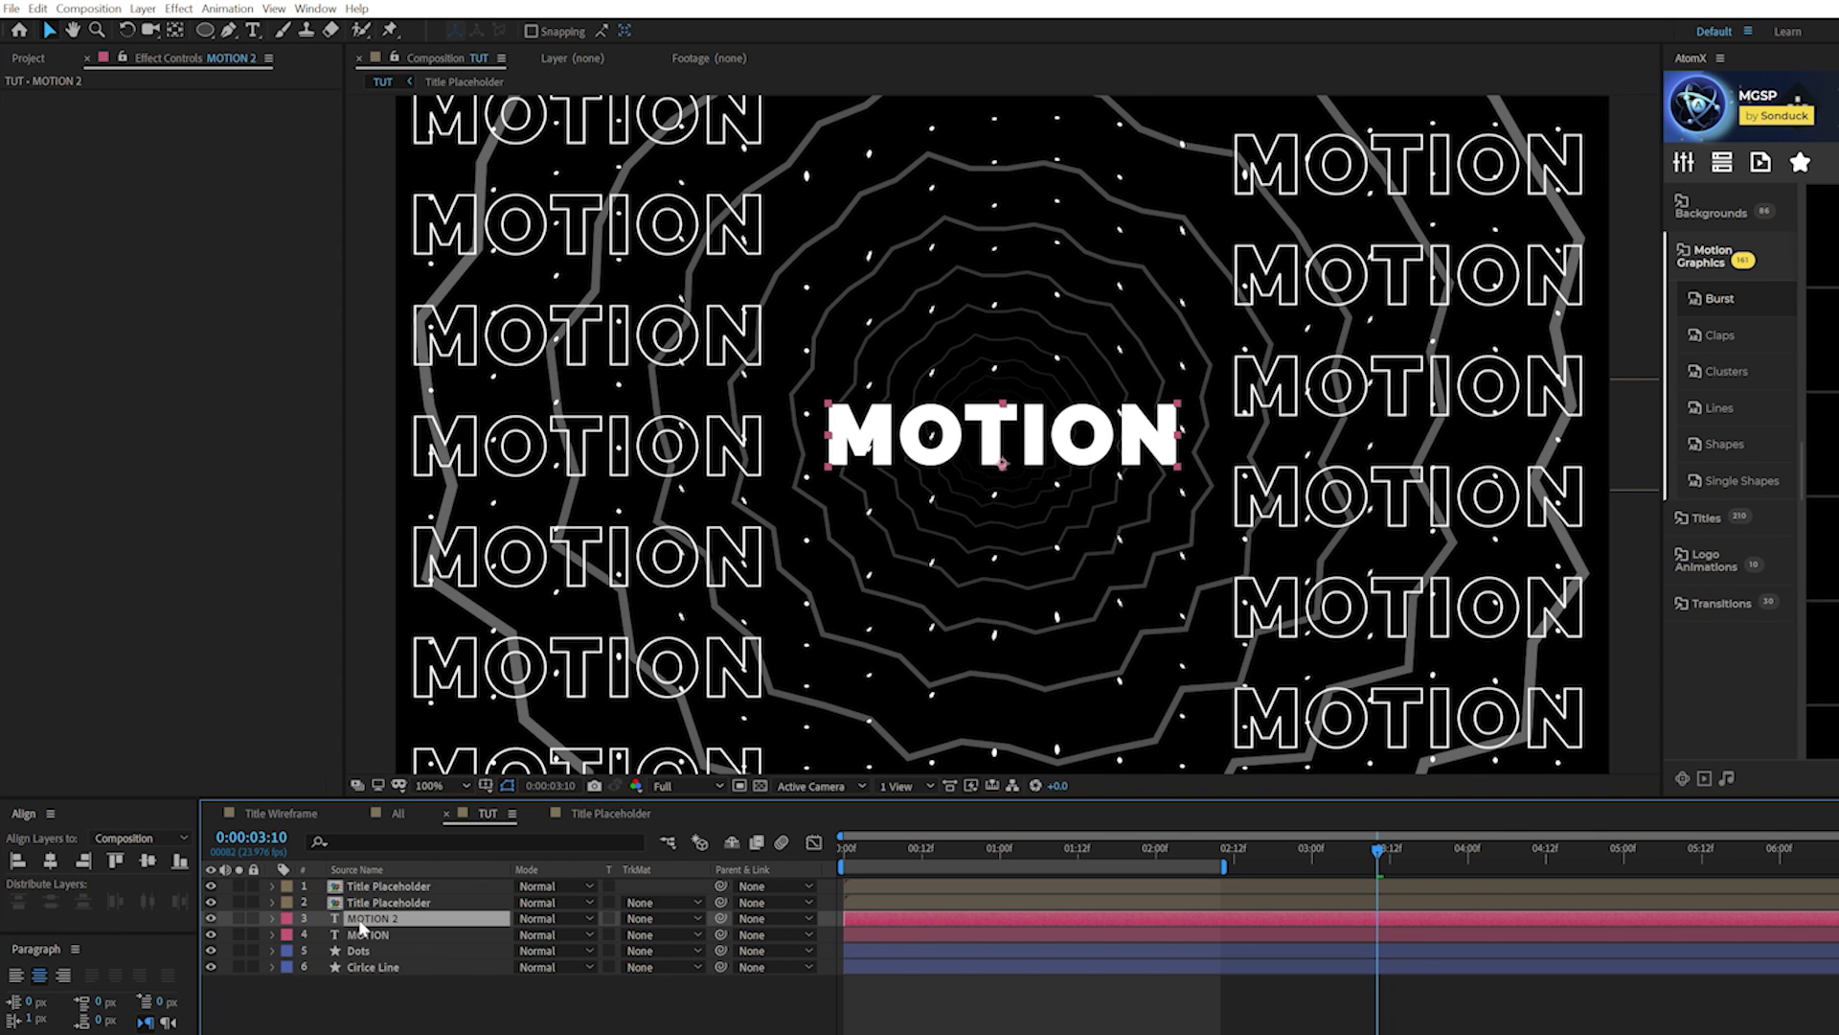
pyautogui.click(212, 935)
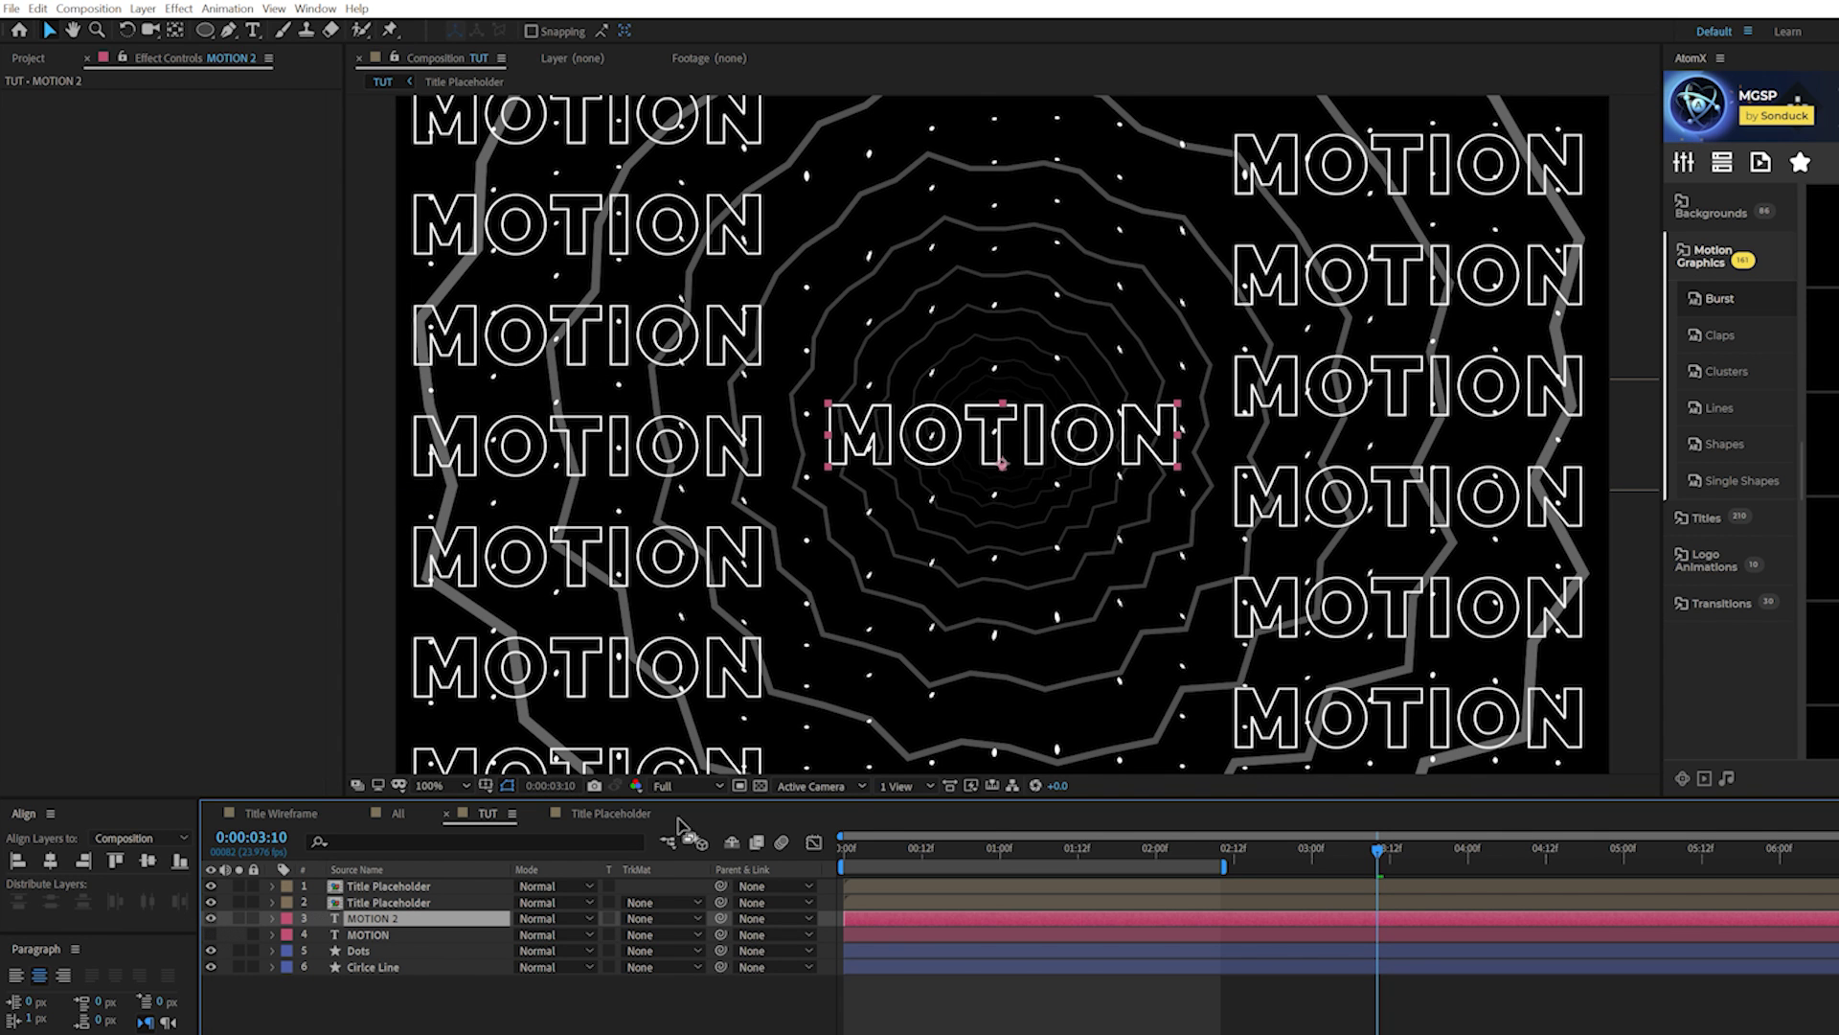
# Step: Animate the MOTION 2 layer's position upward from 960, 57 at 0:00 to 960, 586 at 0:00:03:00, and scrub through it
pyautogui.moveTo(865, 826); pyautogui.dragTo(825, 848)
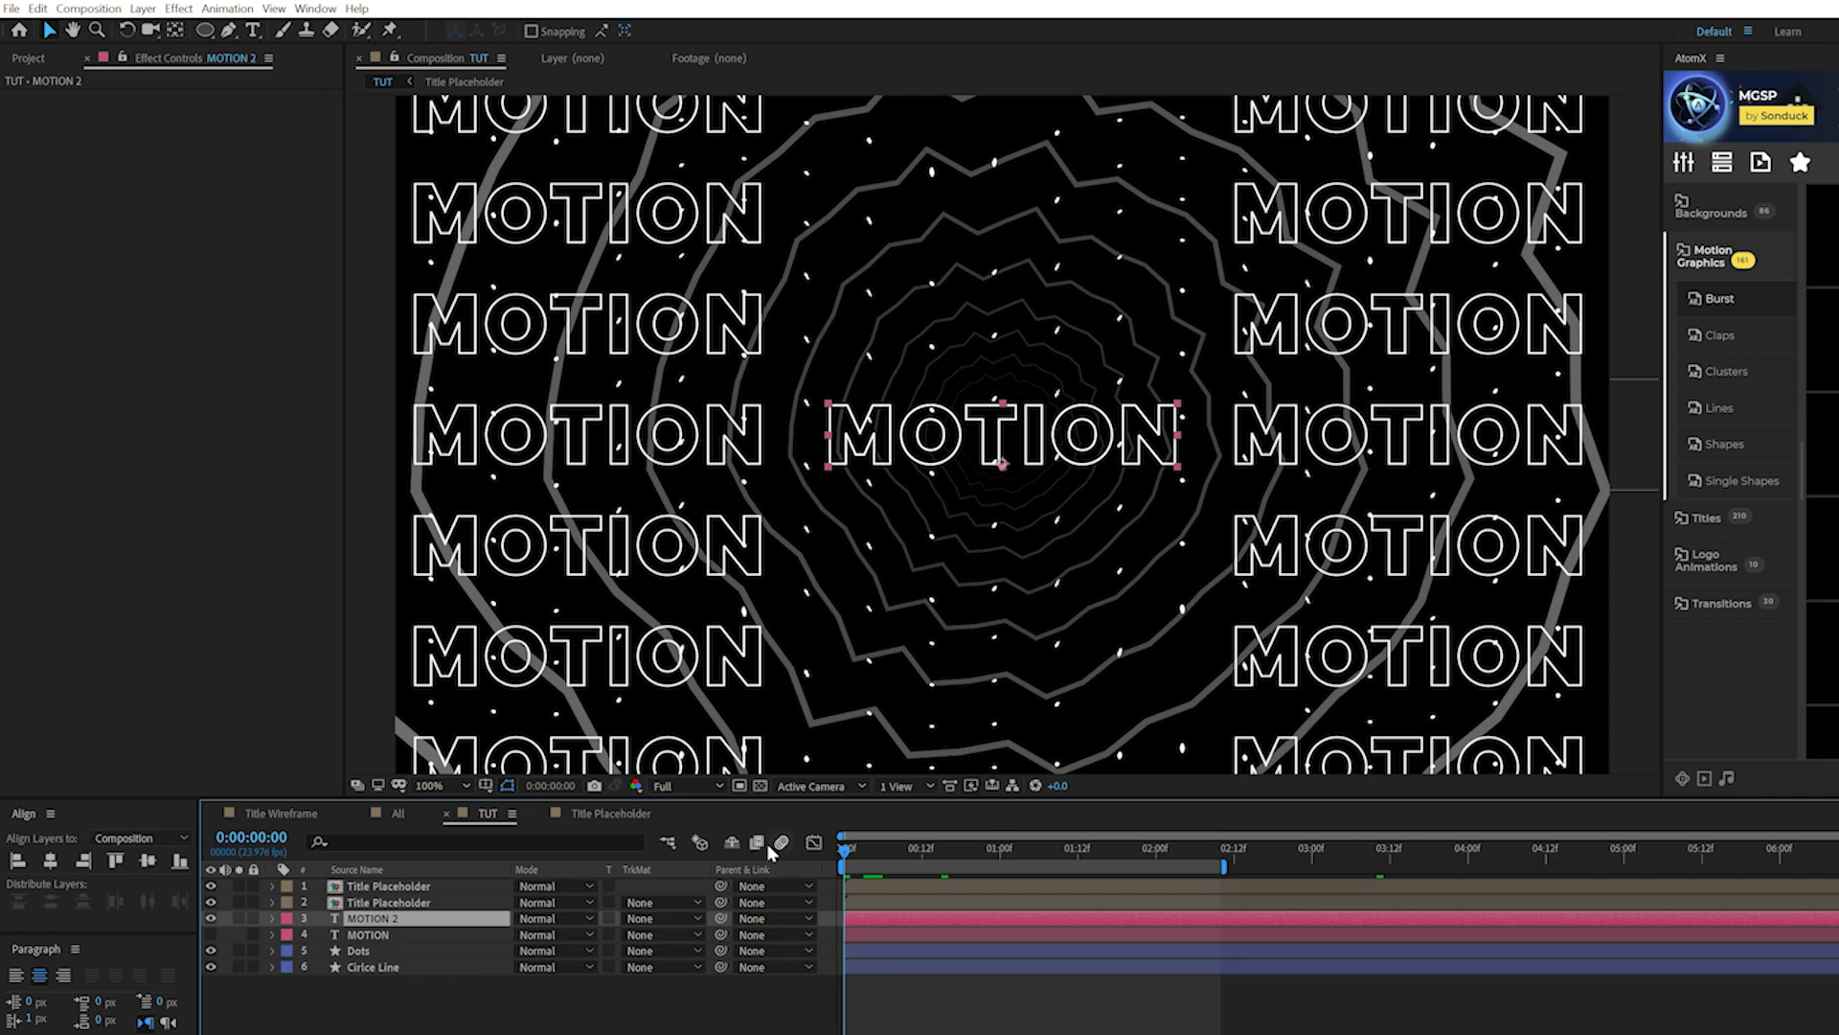
pyautogui.press('p')
pyautogui.click(320, 935)
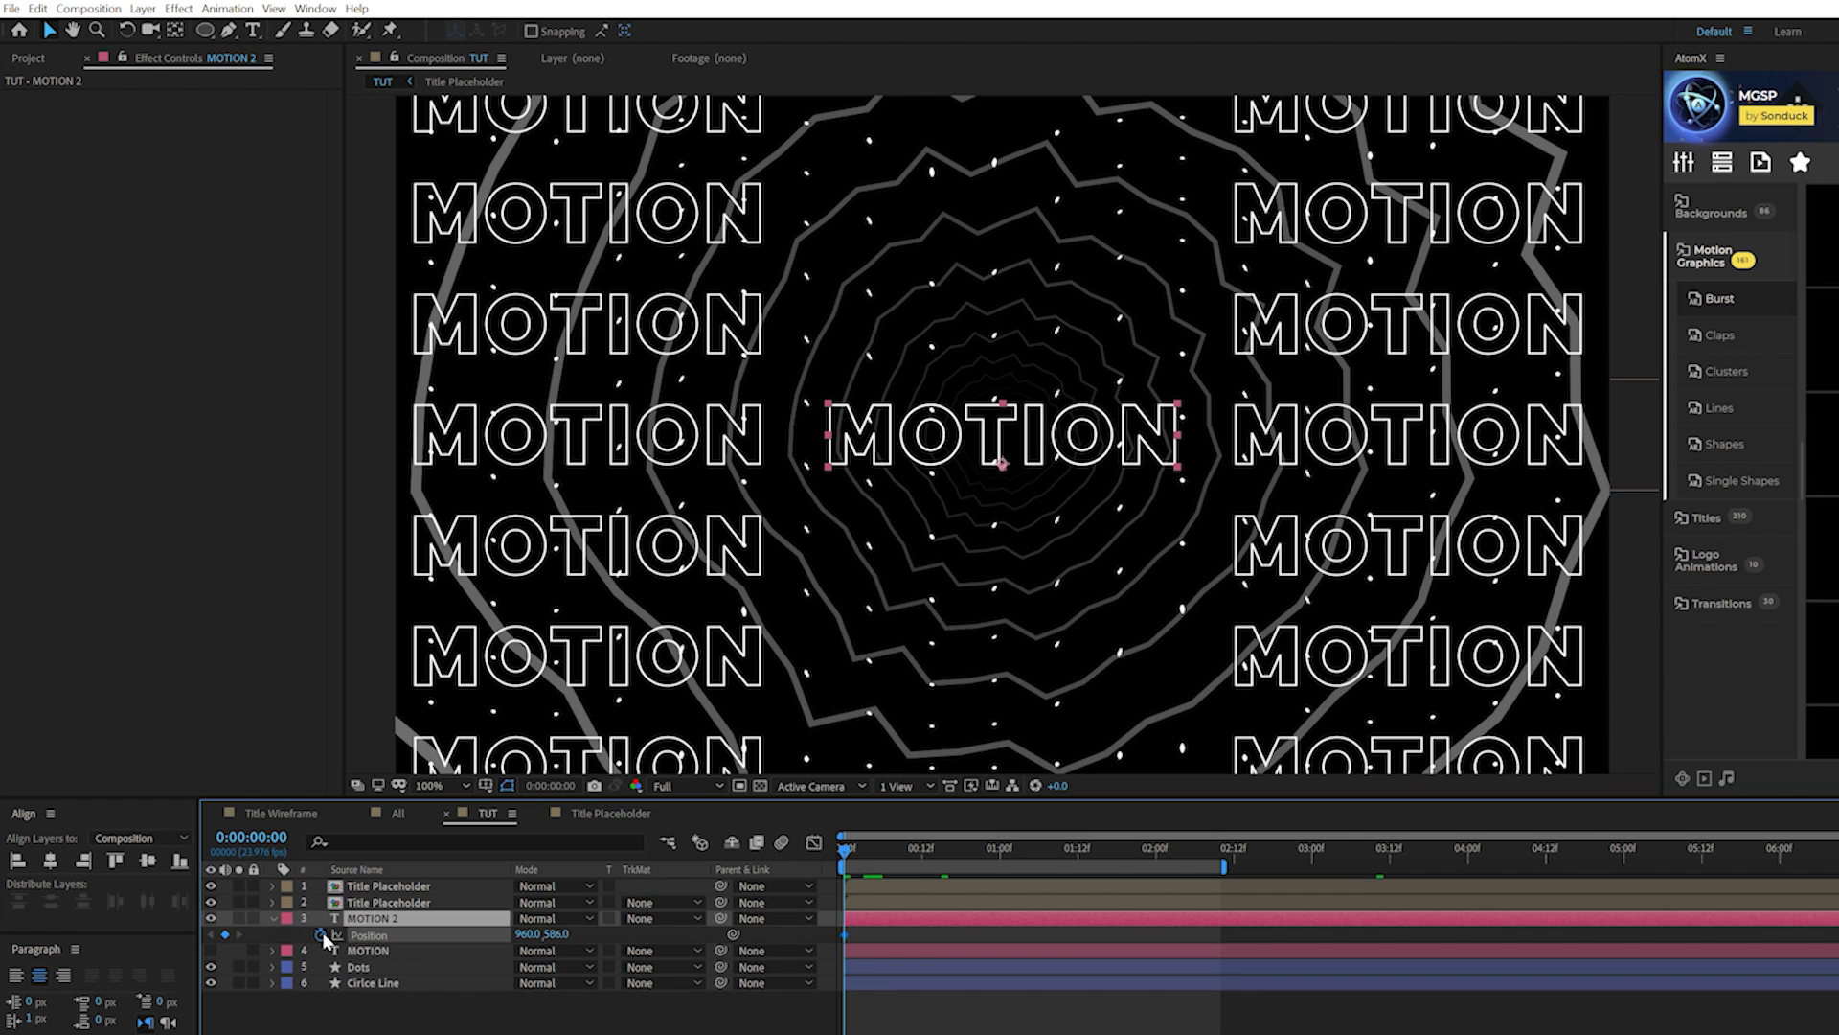
pyautogui.moveTo(1112, 948); pyautogui.dragTo(1312, 948)
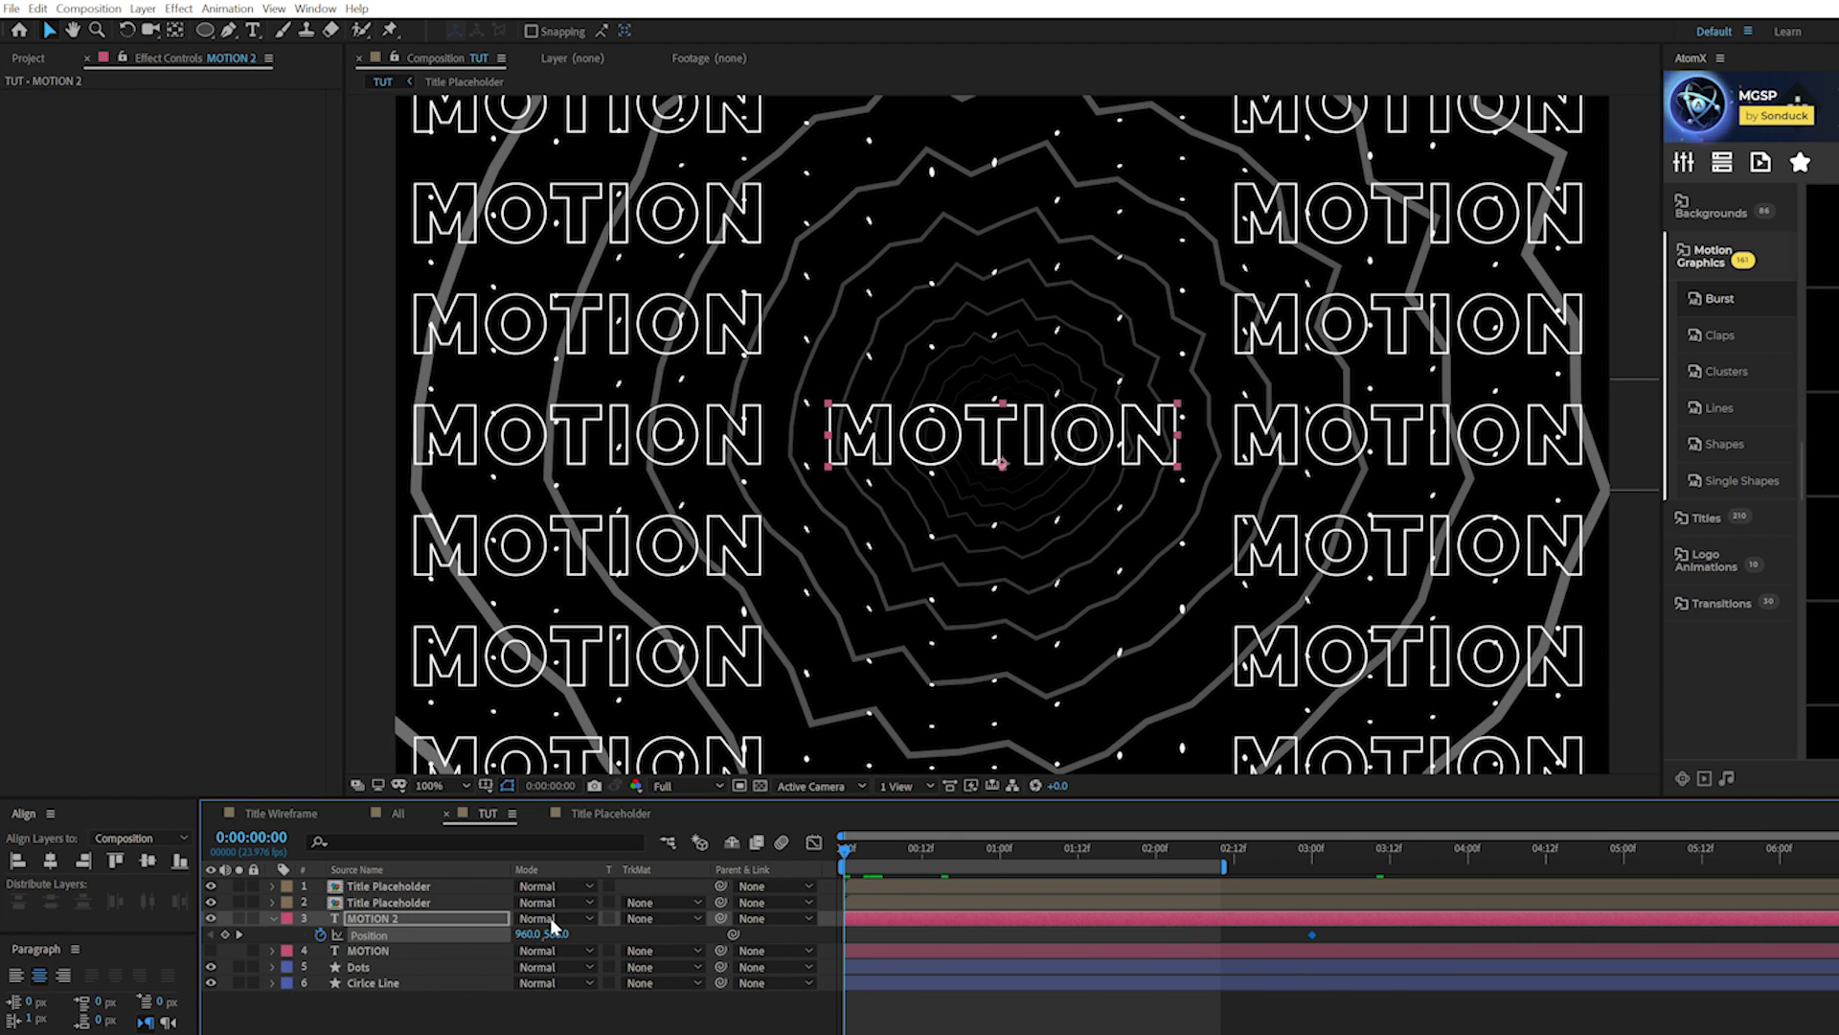
pyautogui.moveTo(559, 937); pyautogui.dragTo(367, 936)
pyautogui.moveTo(556, 934); pyautogui.dragTo(516, 935)
pyautogui.moveTo(867, 848); pyautogui.dragTo(1098, 889)
pyautogui.click(968, 915)
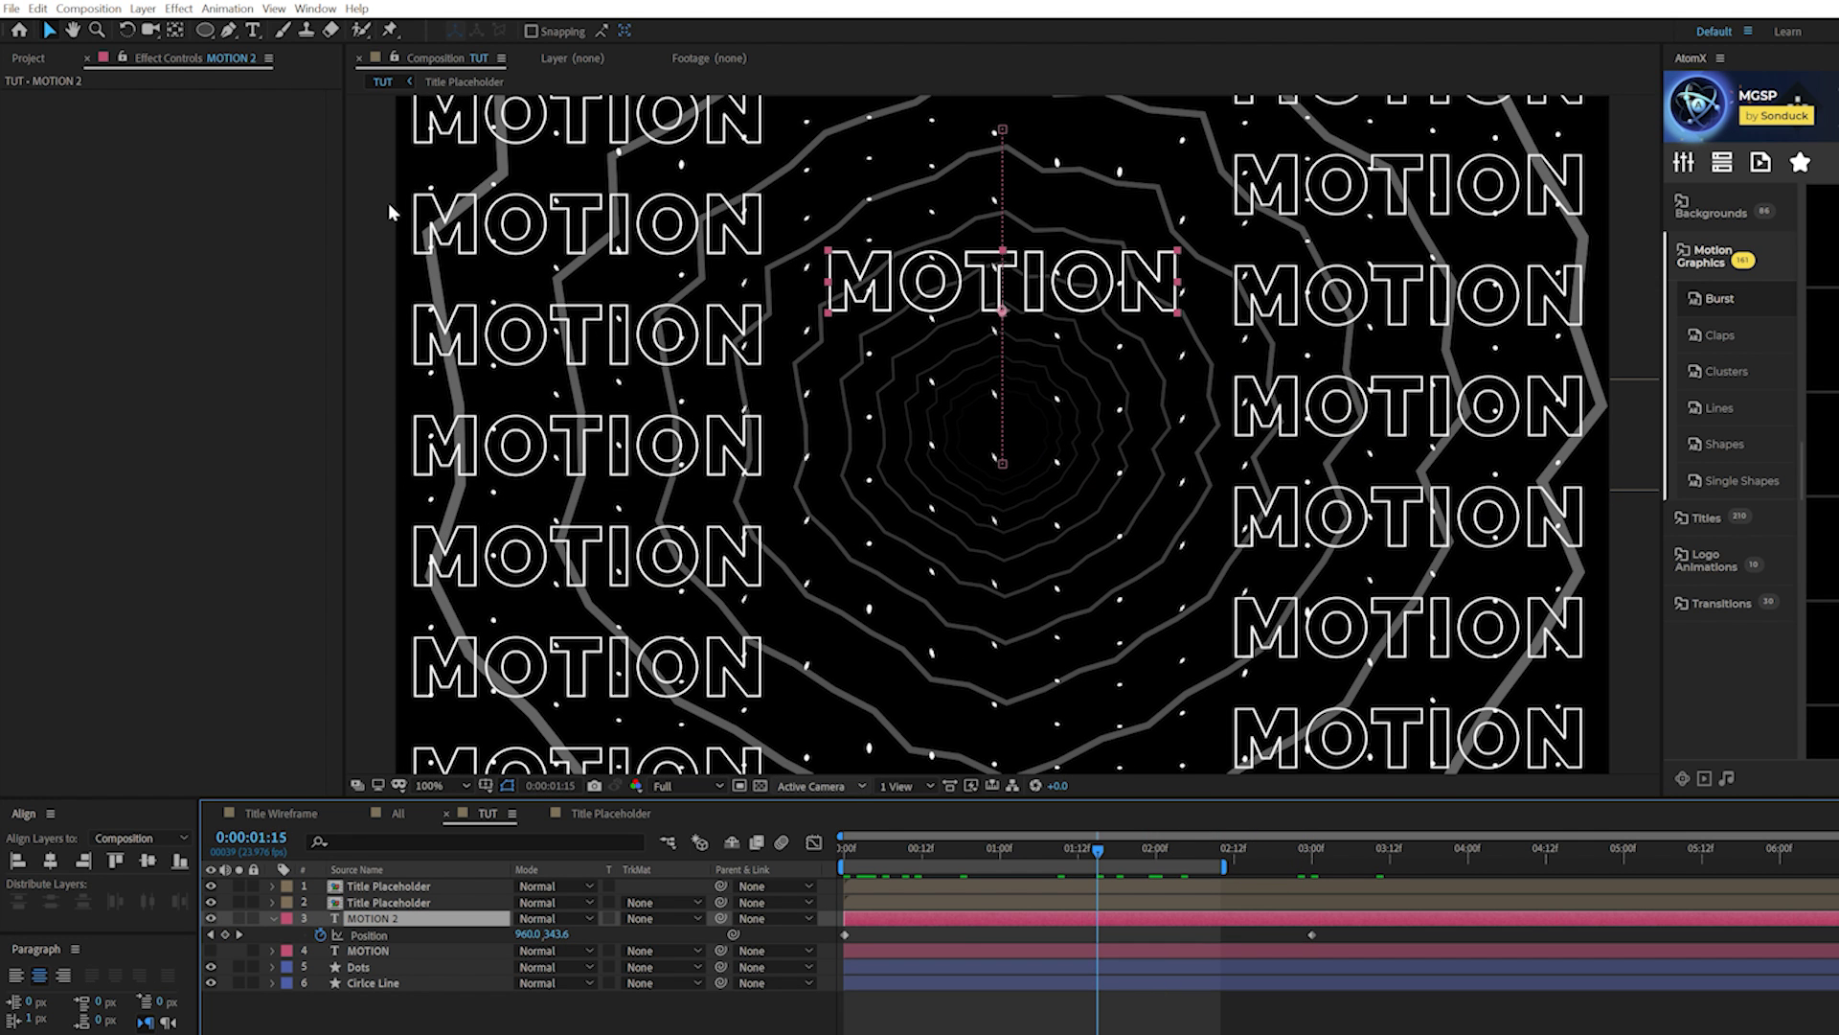
# Step: Apply Echo to MOTION 2 with an echo time of -0.933 and 5 echoes, and slide the layer earlier in time
pyautogui.click(178, 8)
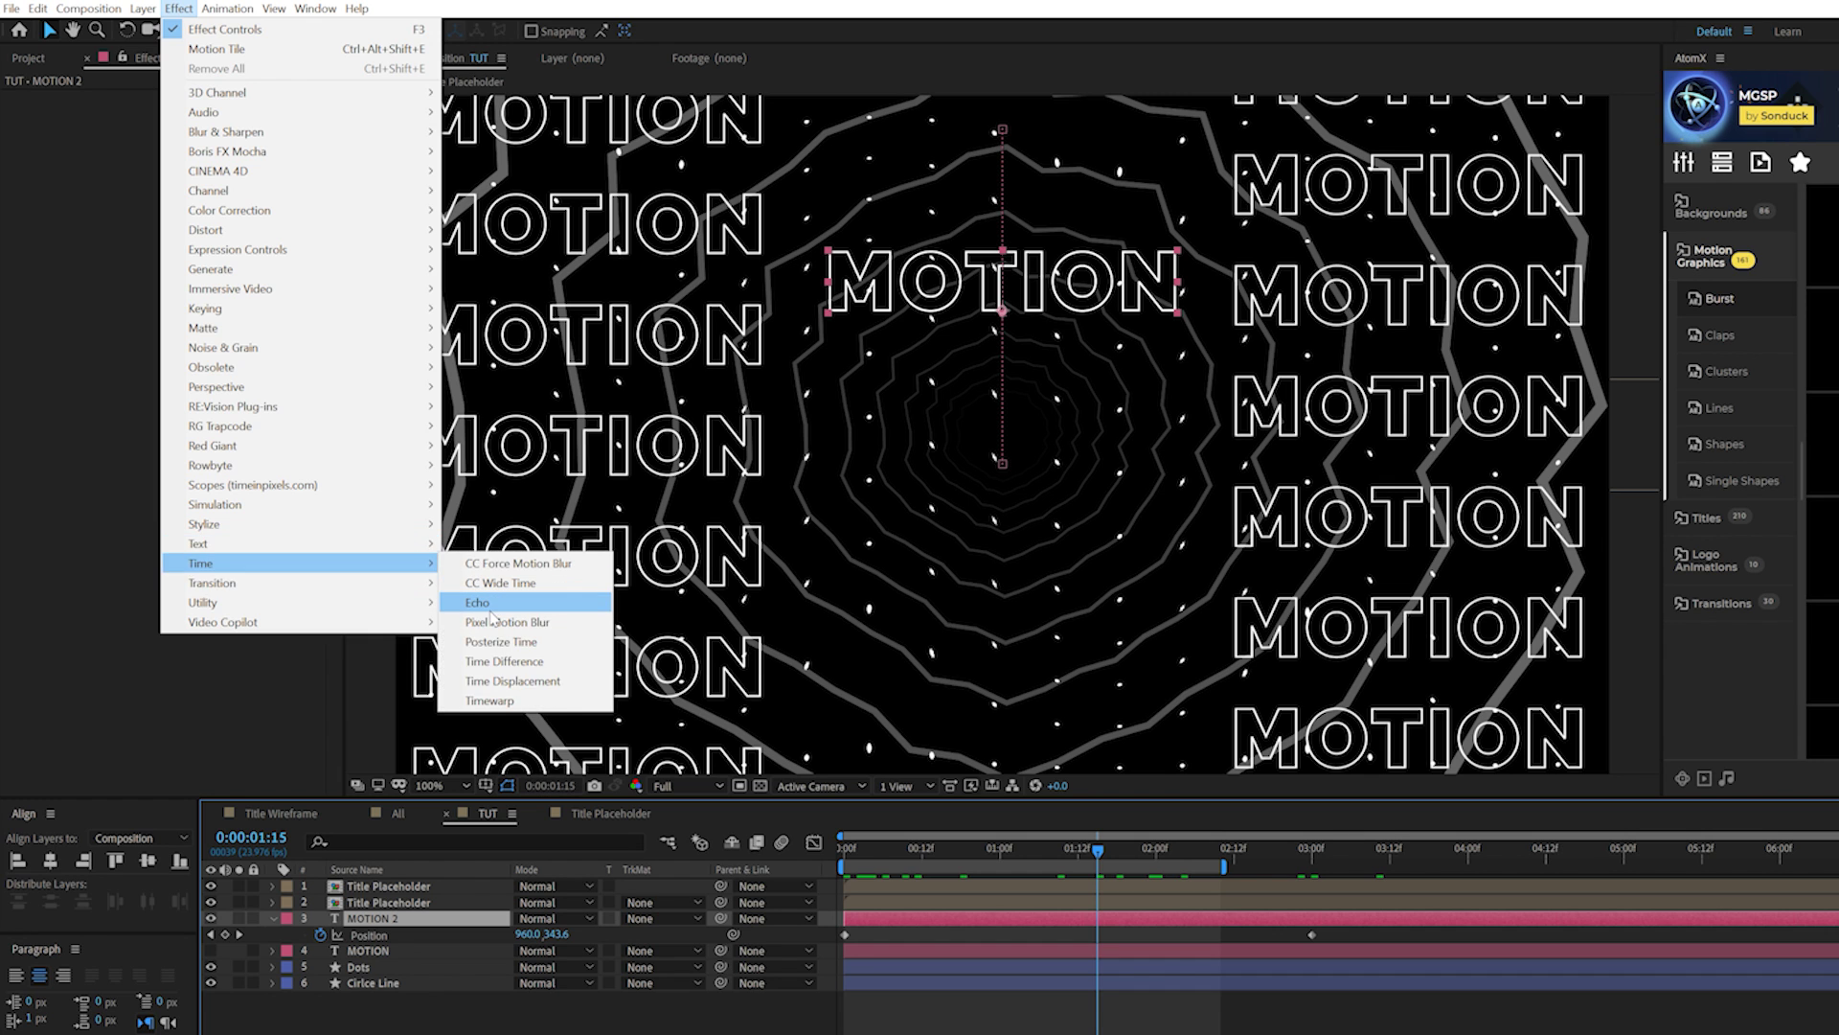
pyautogui.click(493, 602)
pyautogui.moveTo(191, 133); pyautogui.dragTo(212, 114)
pyautogui.moveTo(1232, 917); pyautogui.dragTo(853, 919)
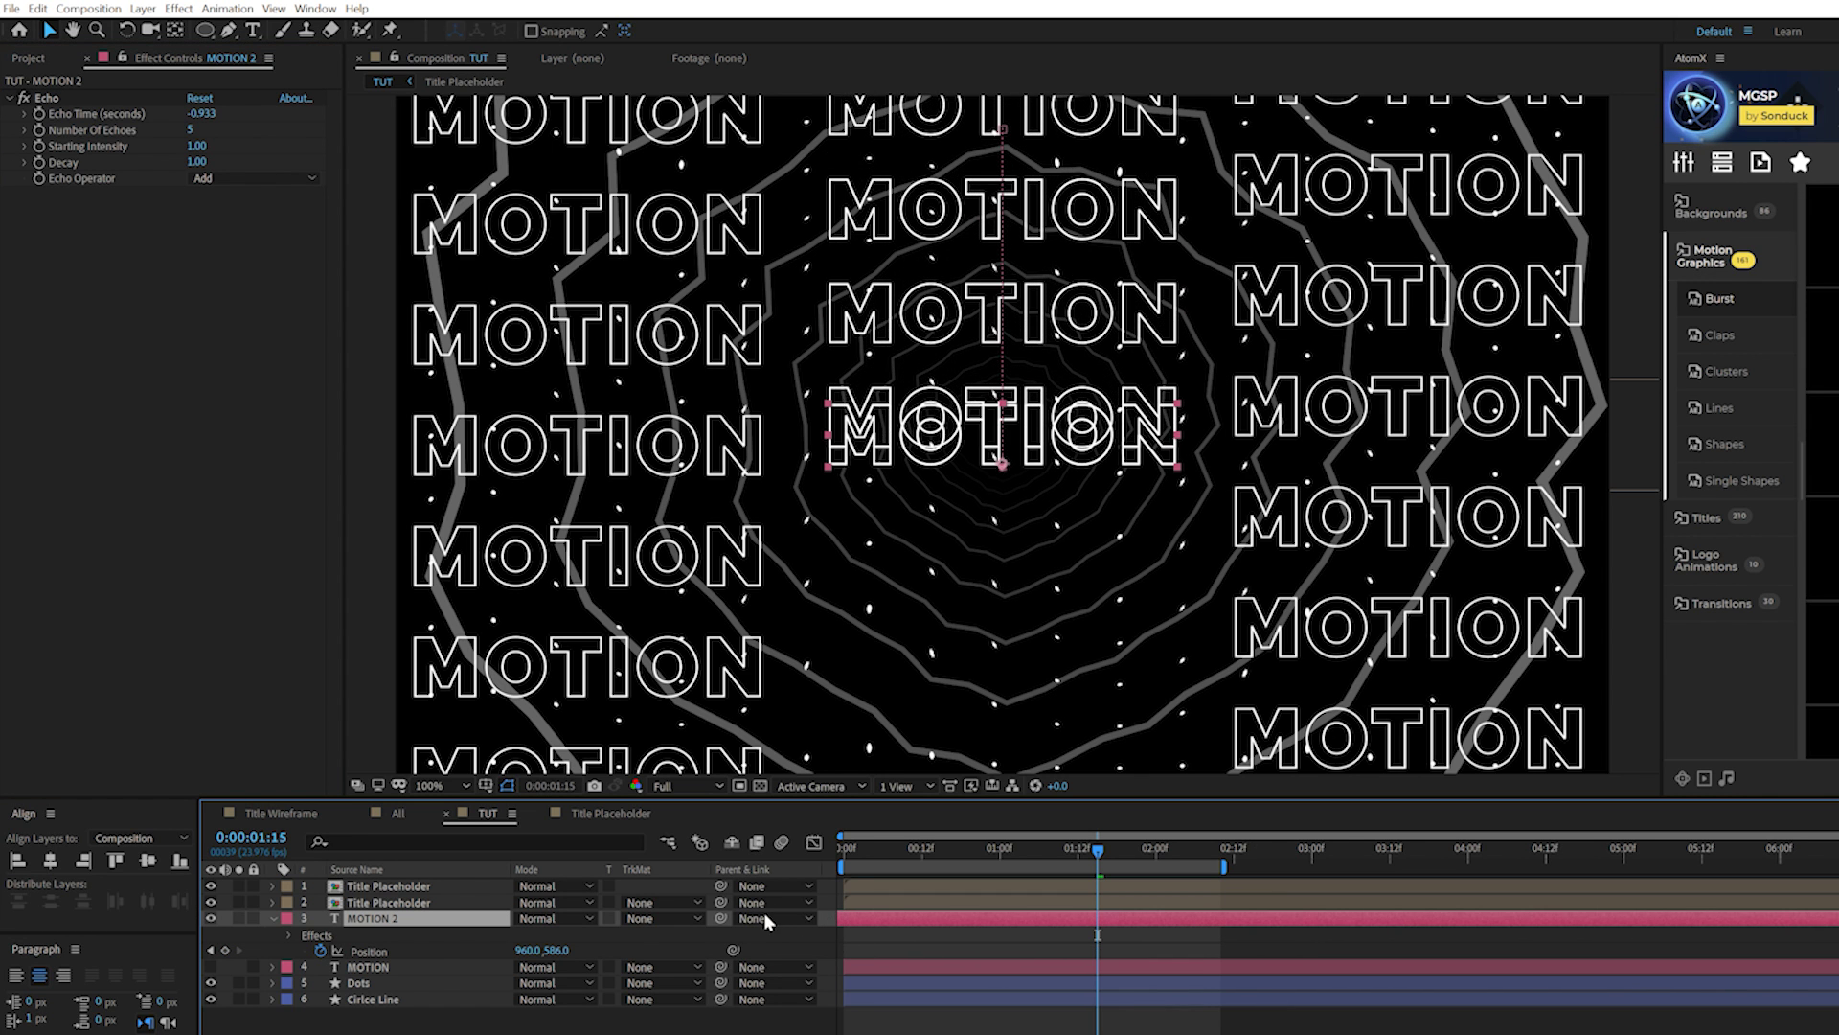
pyautogui.moveTo(829, 852); pyautogui.dragTo(1098, 877)
# Step: Show the solid MOTION title and set the number of echoes on the outlined layer to 18
pyautogui.click(210, 967)
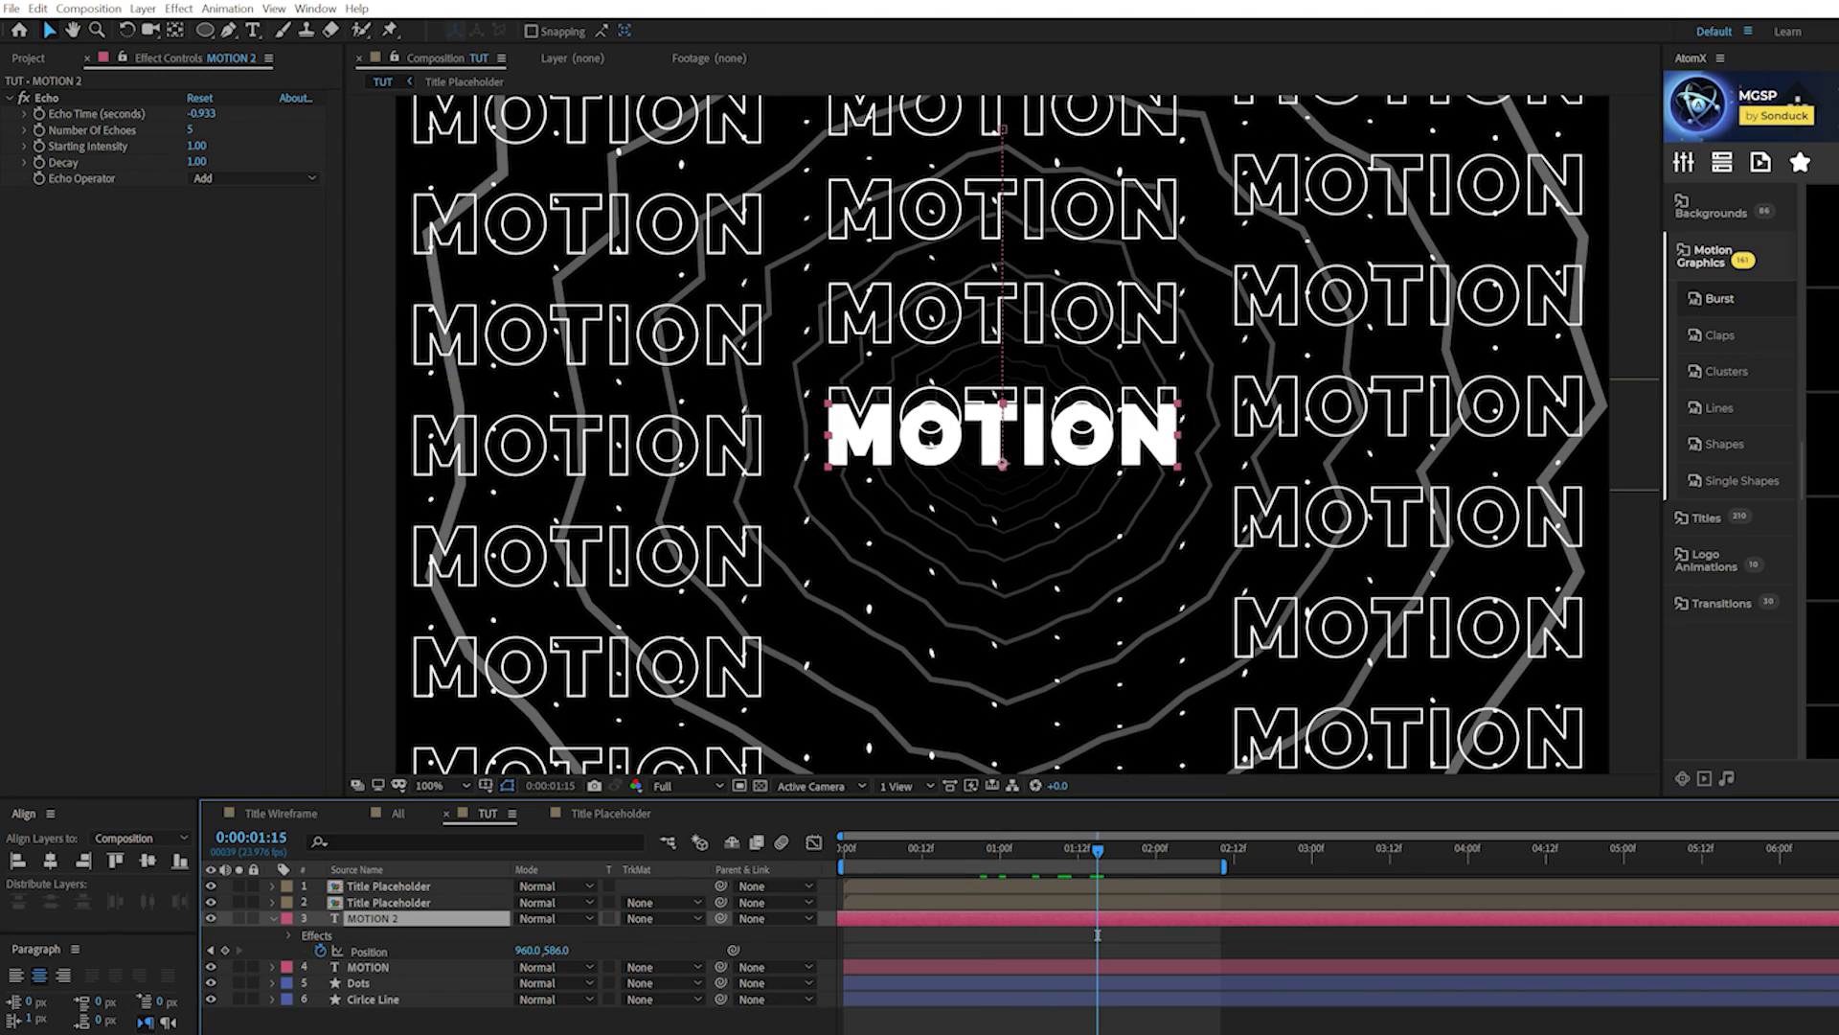
pyautogui.press('F2')
pyautogui.moveTo(1098, 847); pyautogui.dragTo(1313, 887)
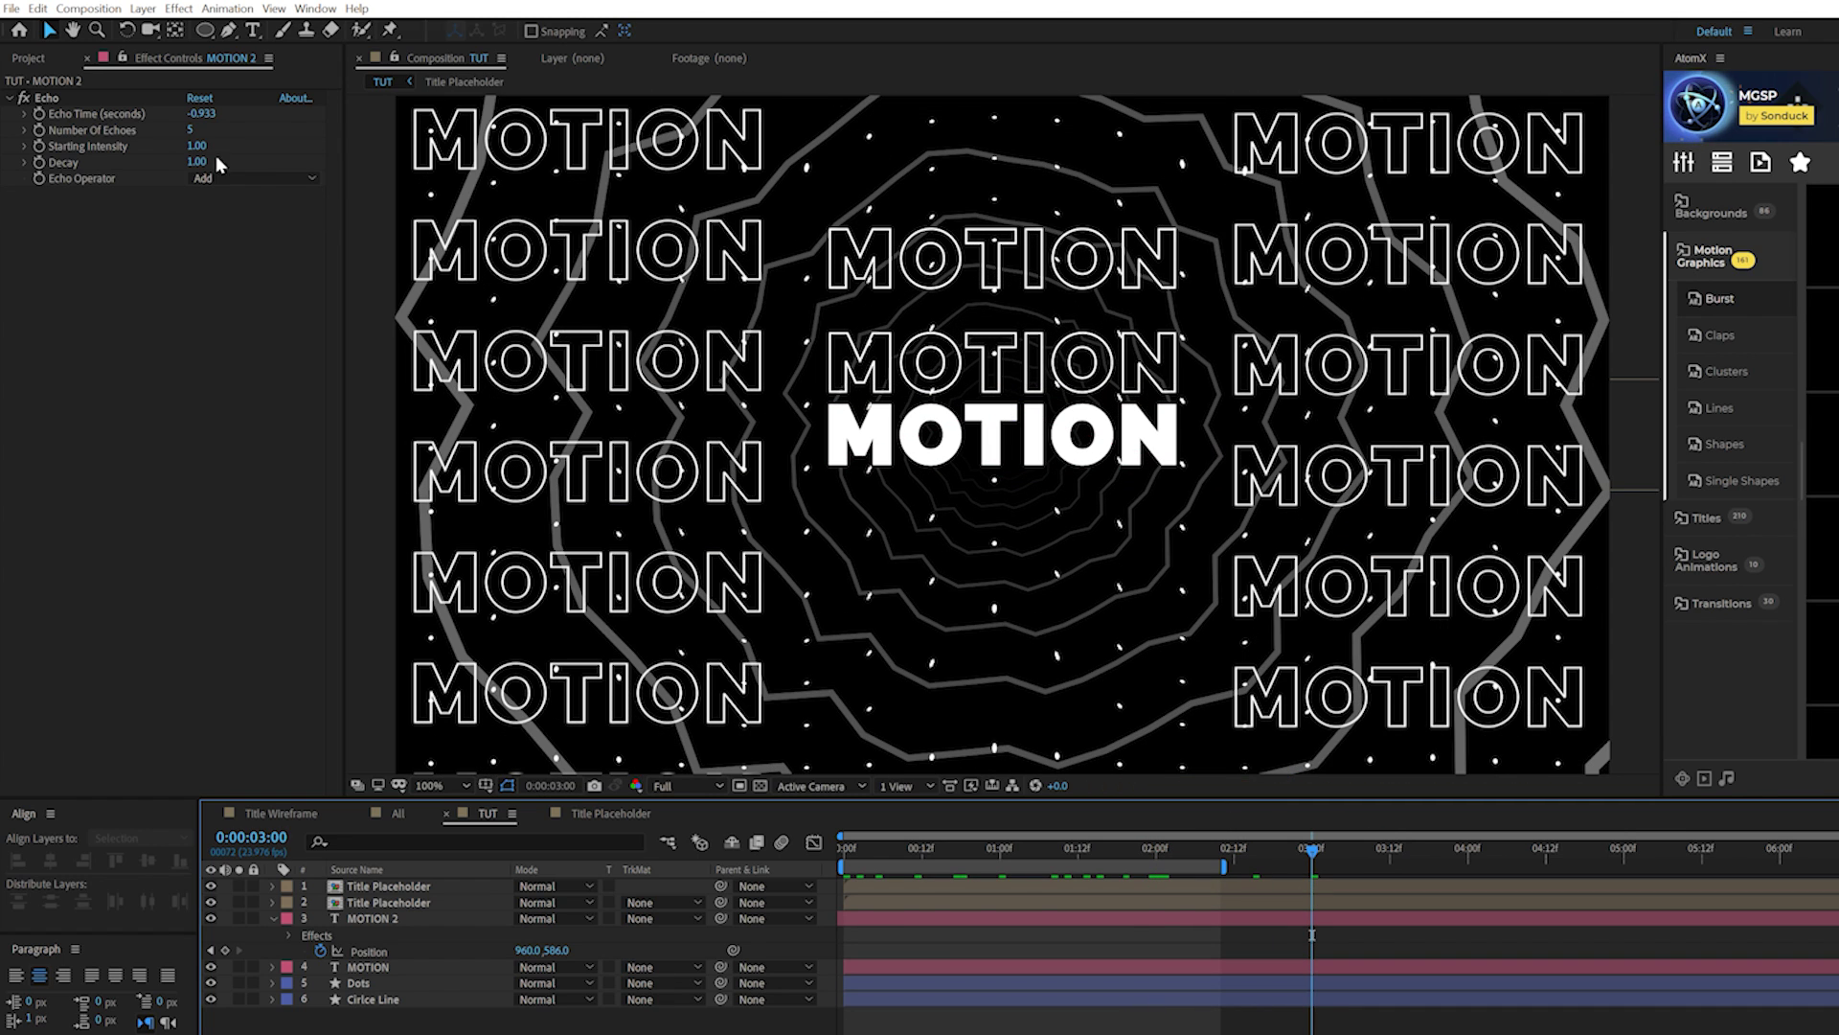
pyautogui.moveTo(196, 143); pyautogui.dragTo(230, 143)
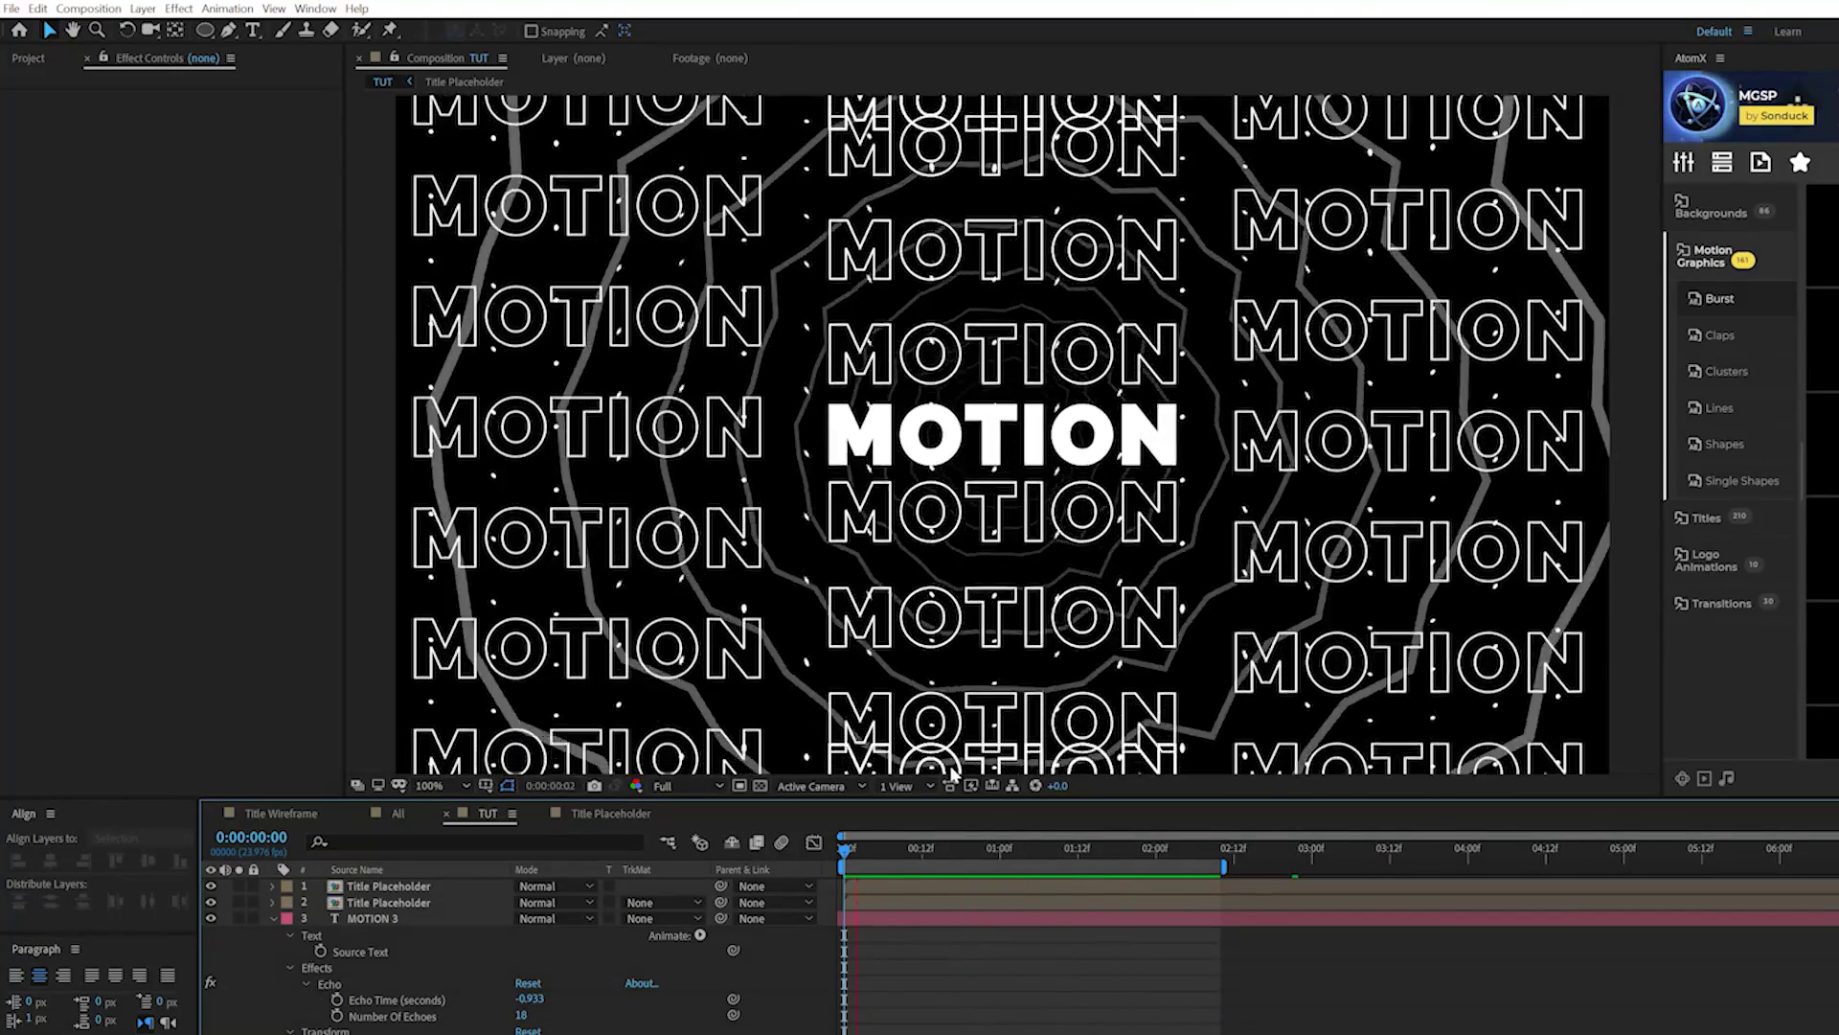
# Step: Stop the preview and shift the MOTION 3 layer later in time to the start of the composition
pyautogui.press(',')
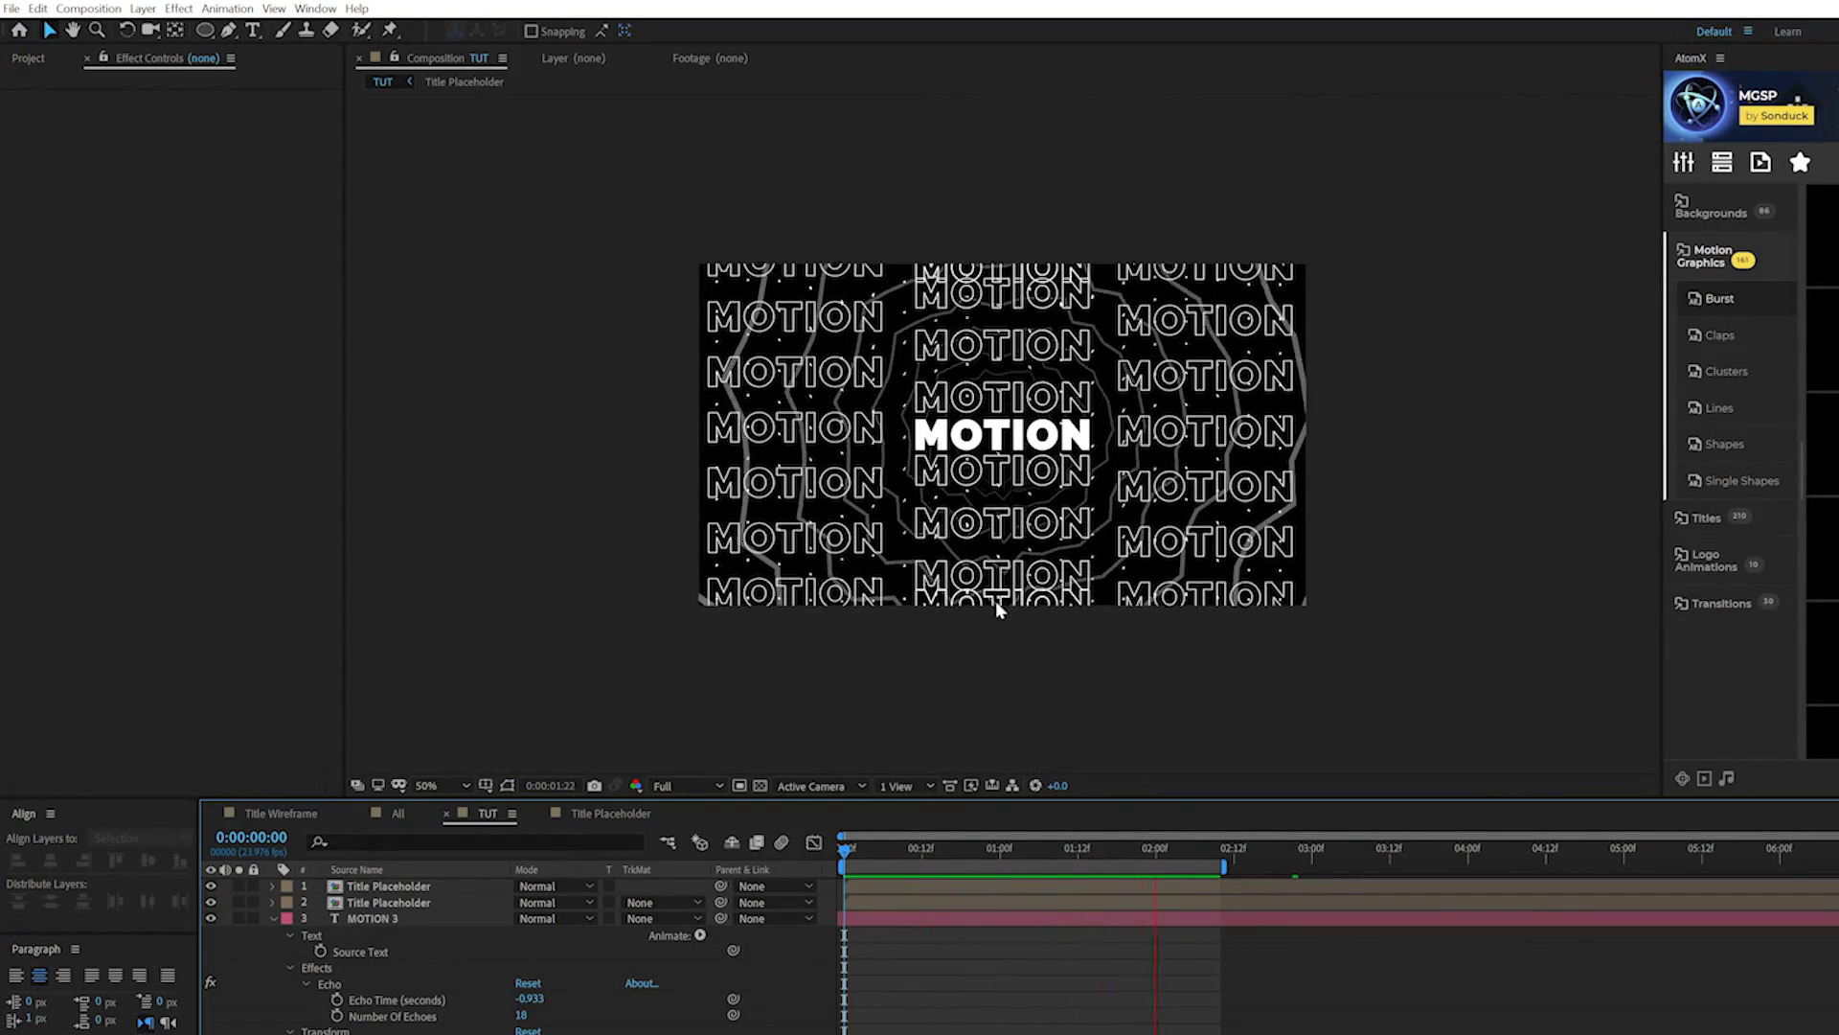
pyautogui.press('space')
pyautogui.click(871, 918)
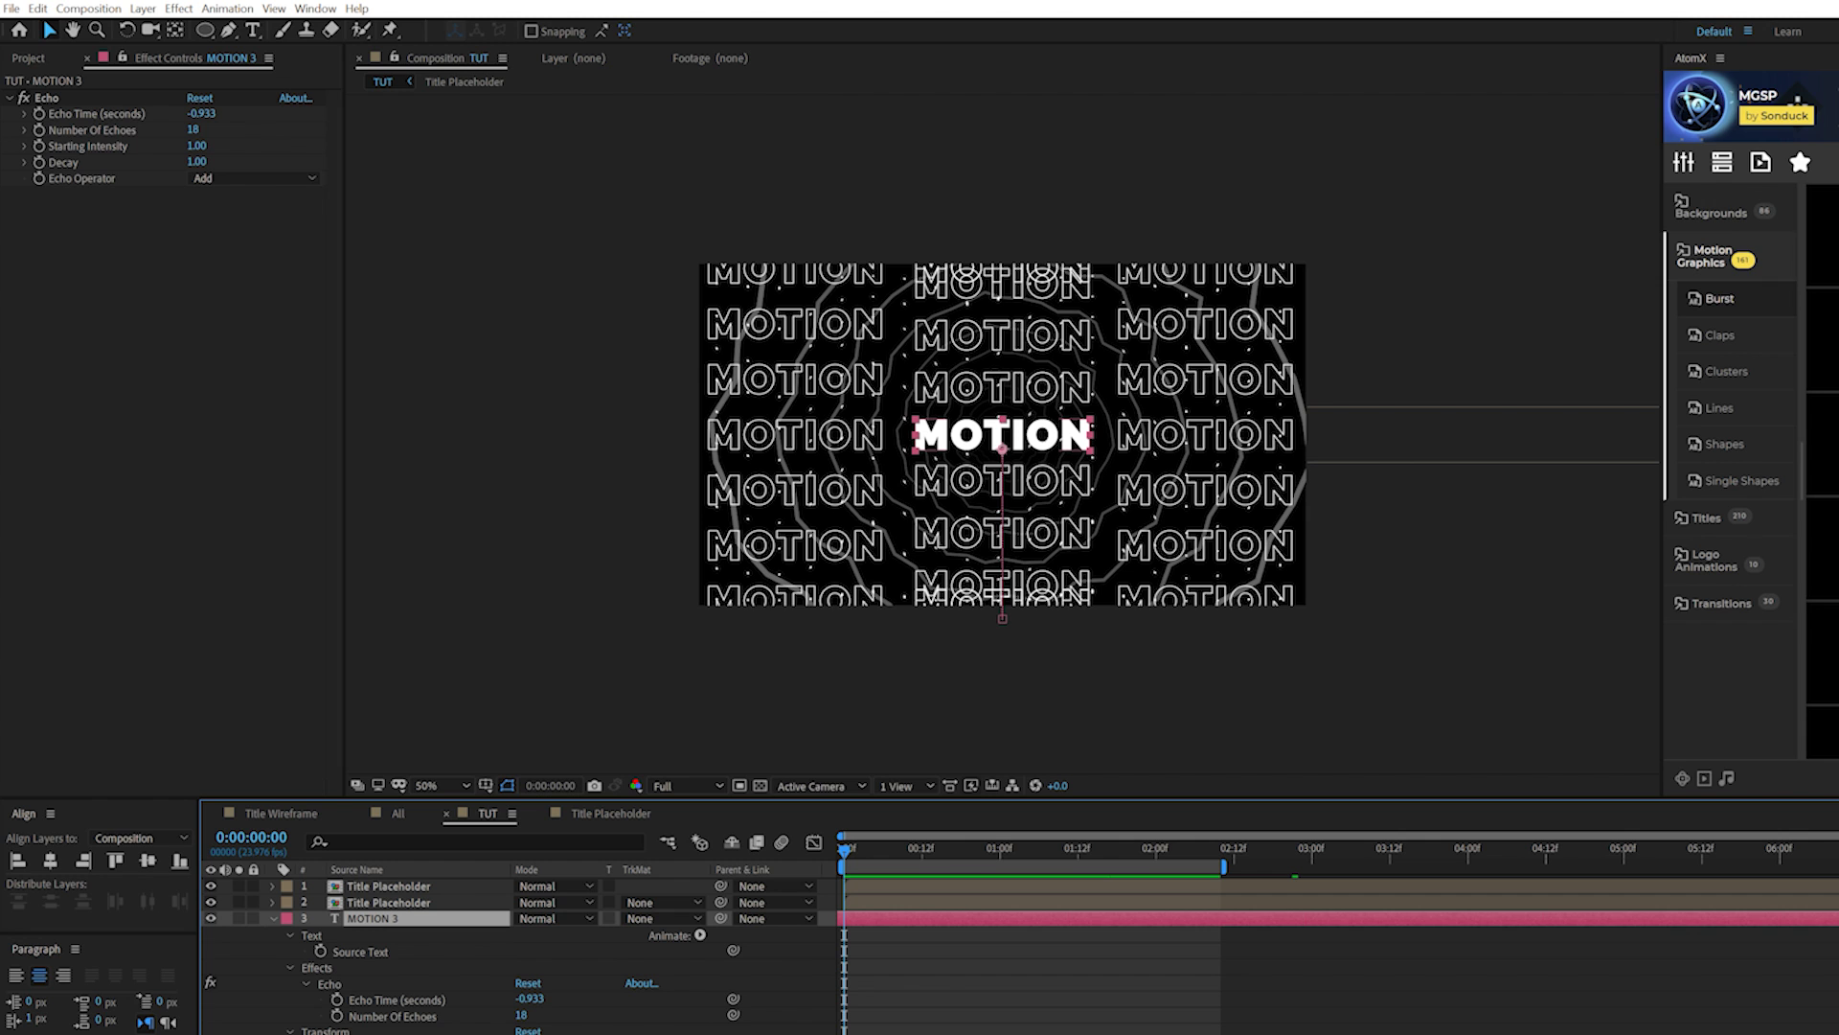
pyautogui.hotkey('alt', 'pagedown')
pyautogui.hotkey('alt', 'pagedown')
pyautogui.hotkey('alt', 'pagedown')
pyautogui.hotkey('alt', 'pagedown')
pyautogui.hotkey('alt', 'pagedown')
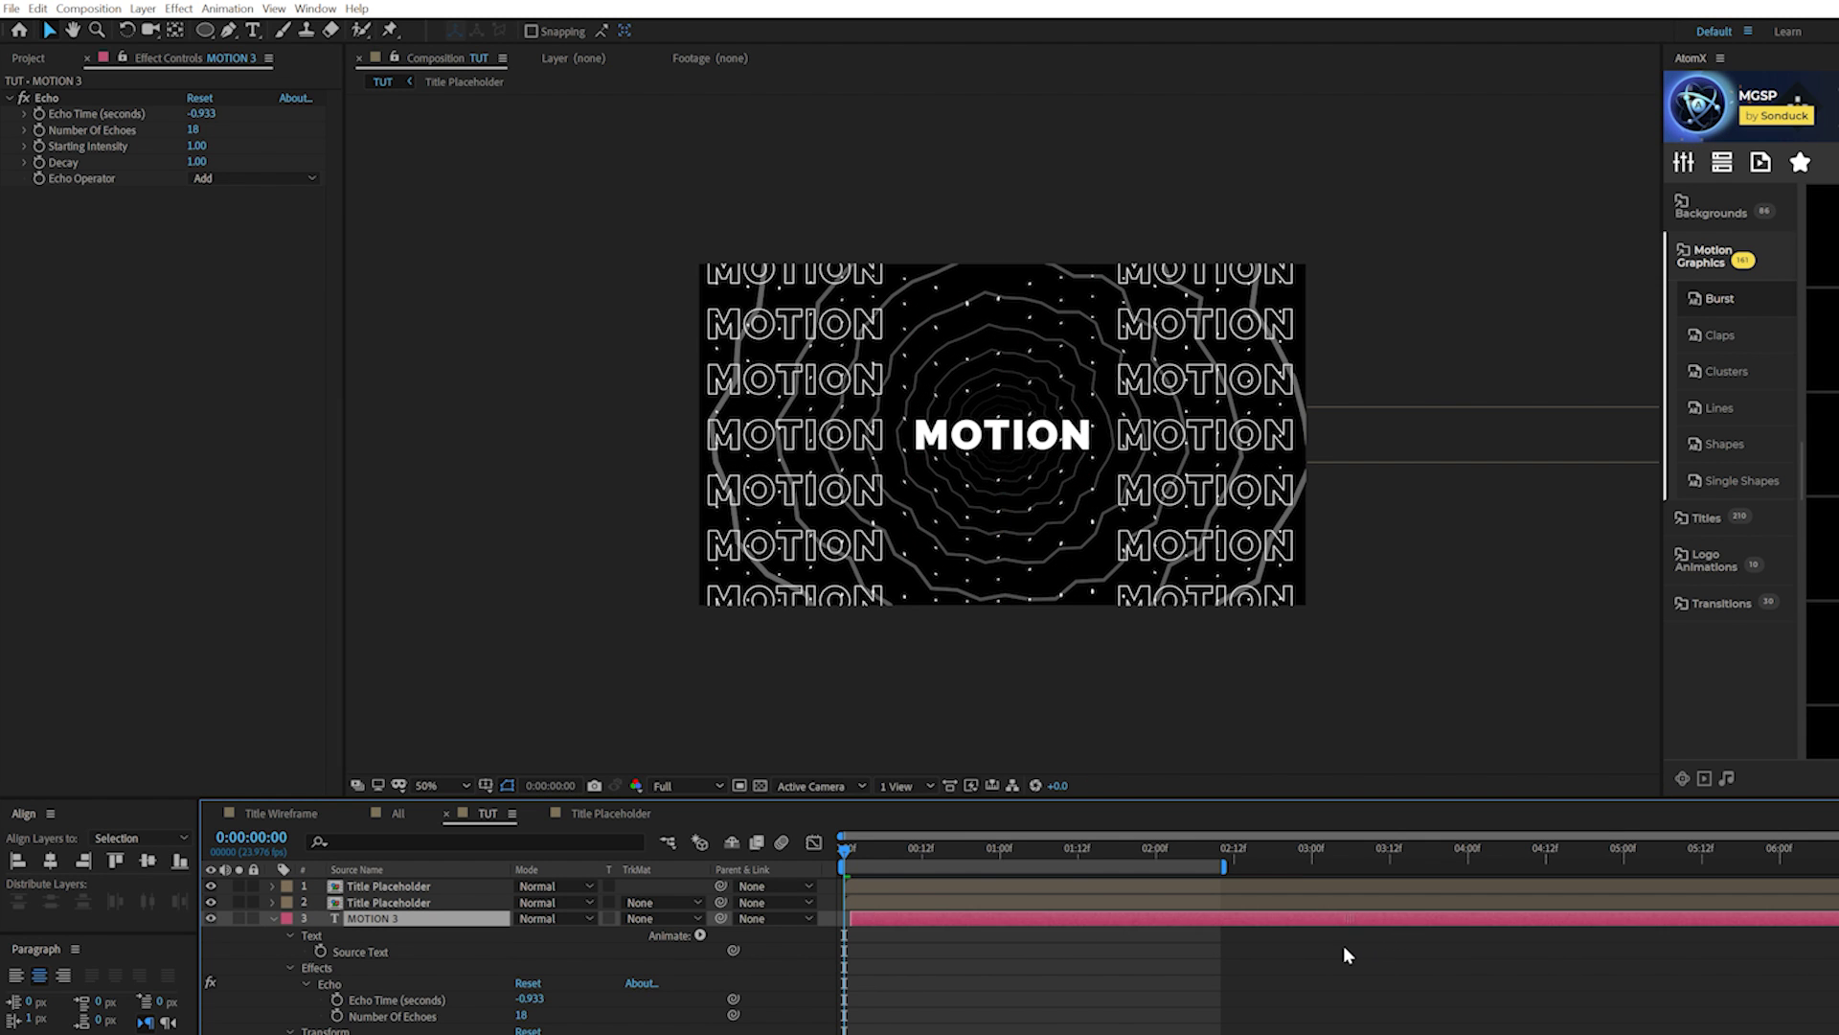
# Step: Set the starting position keyframes outside the frame, at 960, -41 for MOTION 2 and 960, 1214 for MOTION 3
pyautogui.hotkey('ctrl', 'shift', 'Down')
pyautogui.hotkey('ctrl', 'Down')
pyautogui.press('u')
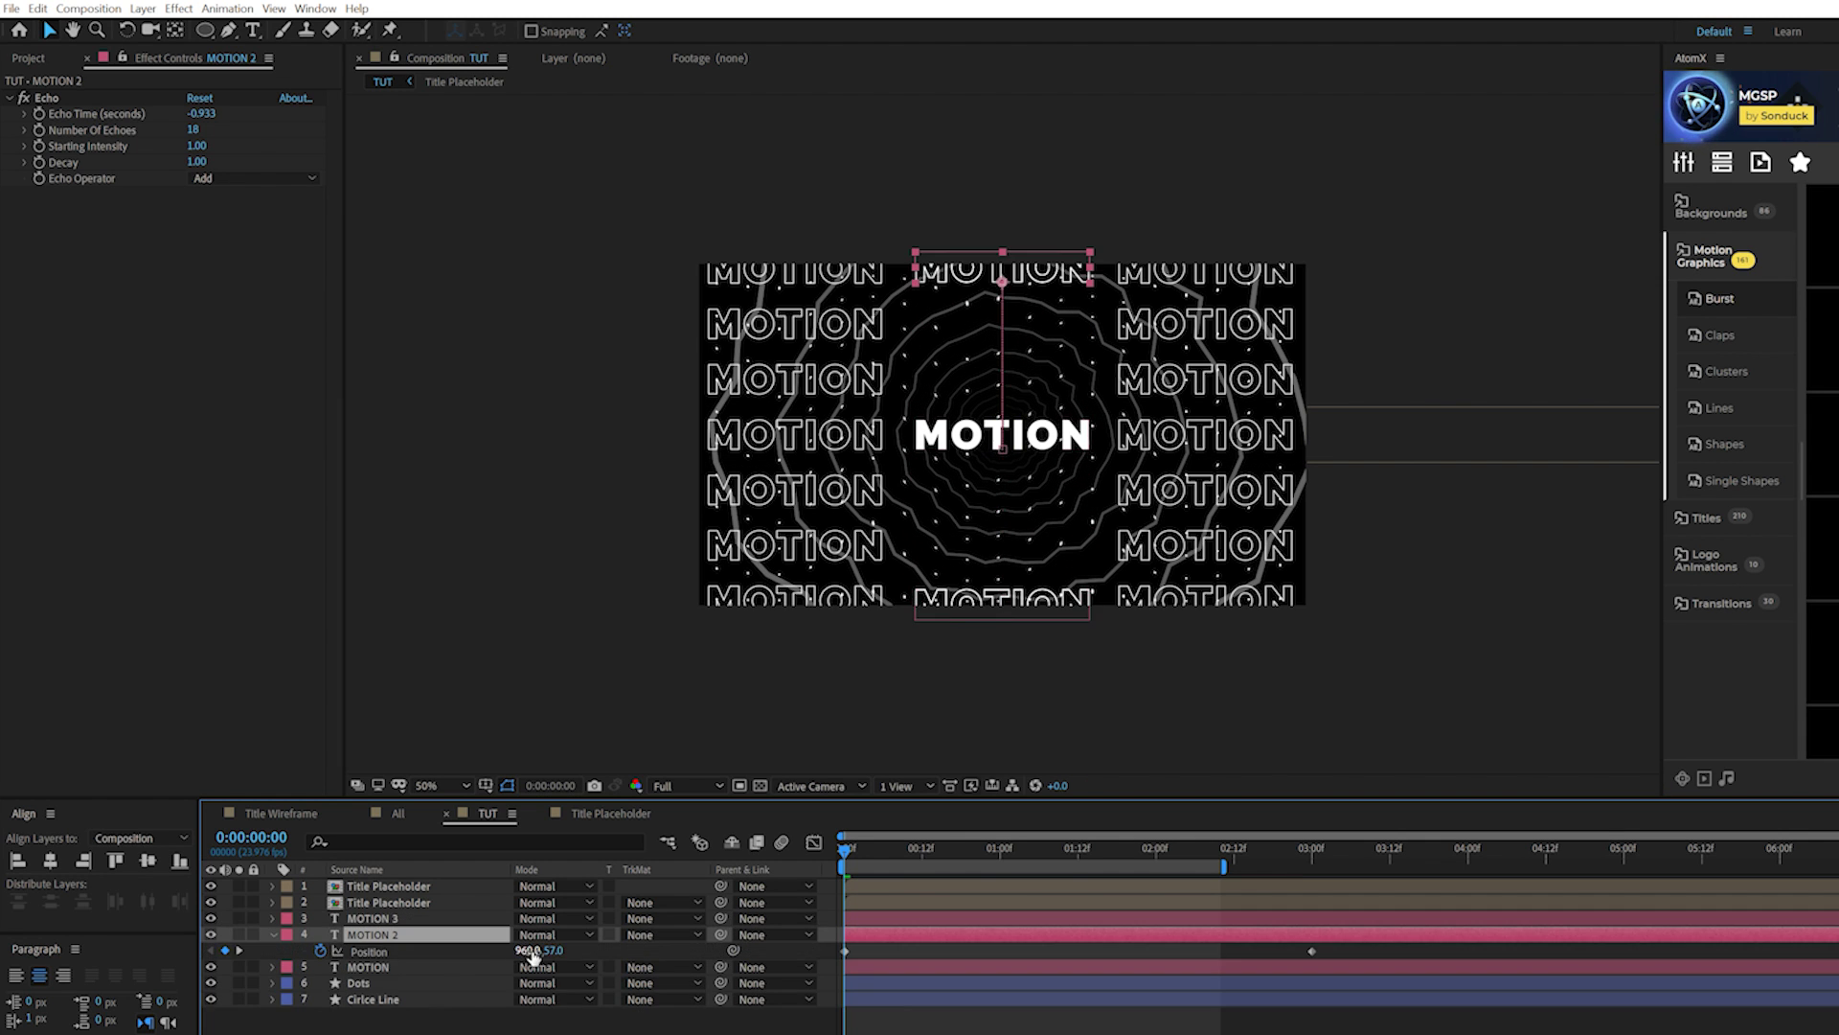
pyautogui.moveTo(556, 952); pyautogui.dragTo(472, 948)
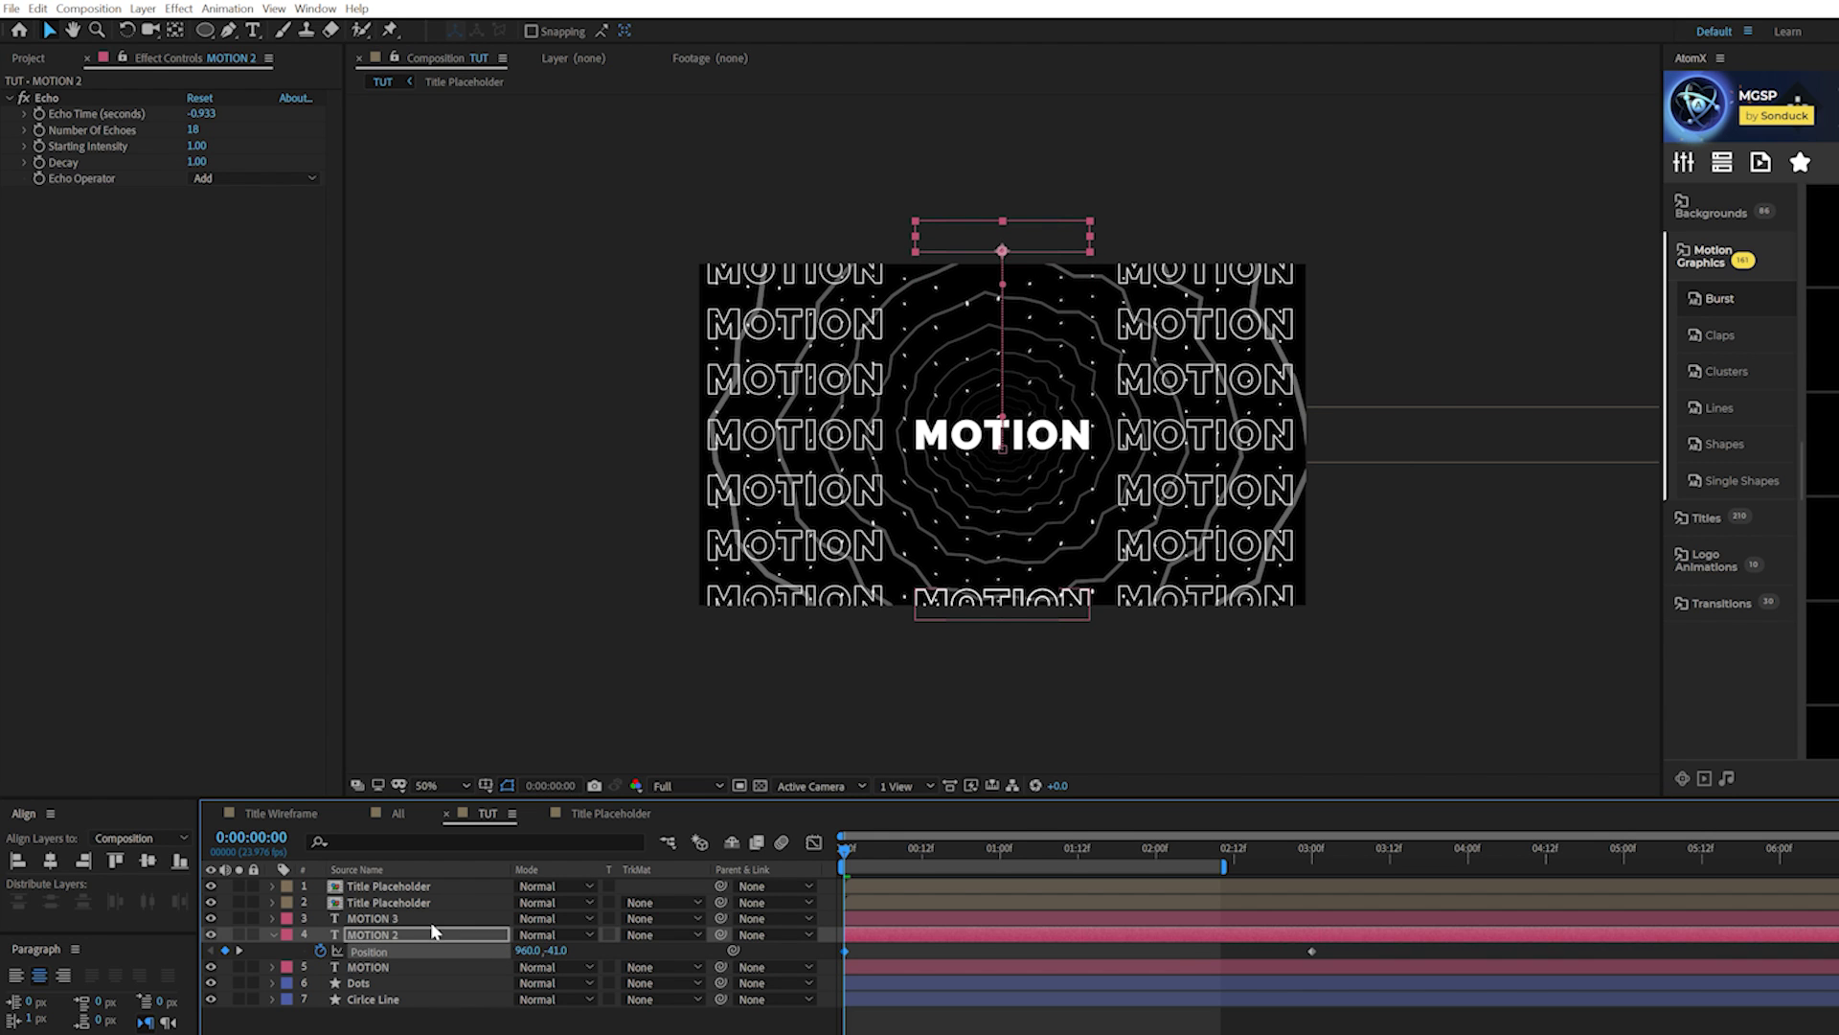
pyautogui.click(433, 918)
pyautogui.press('u')
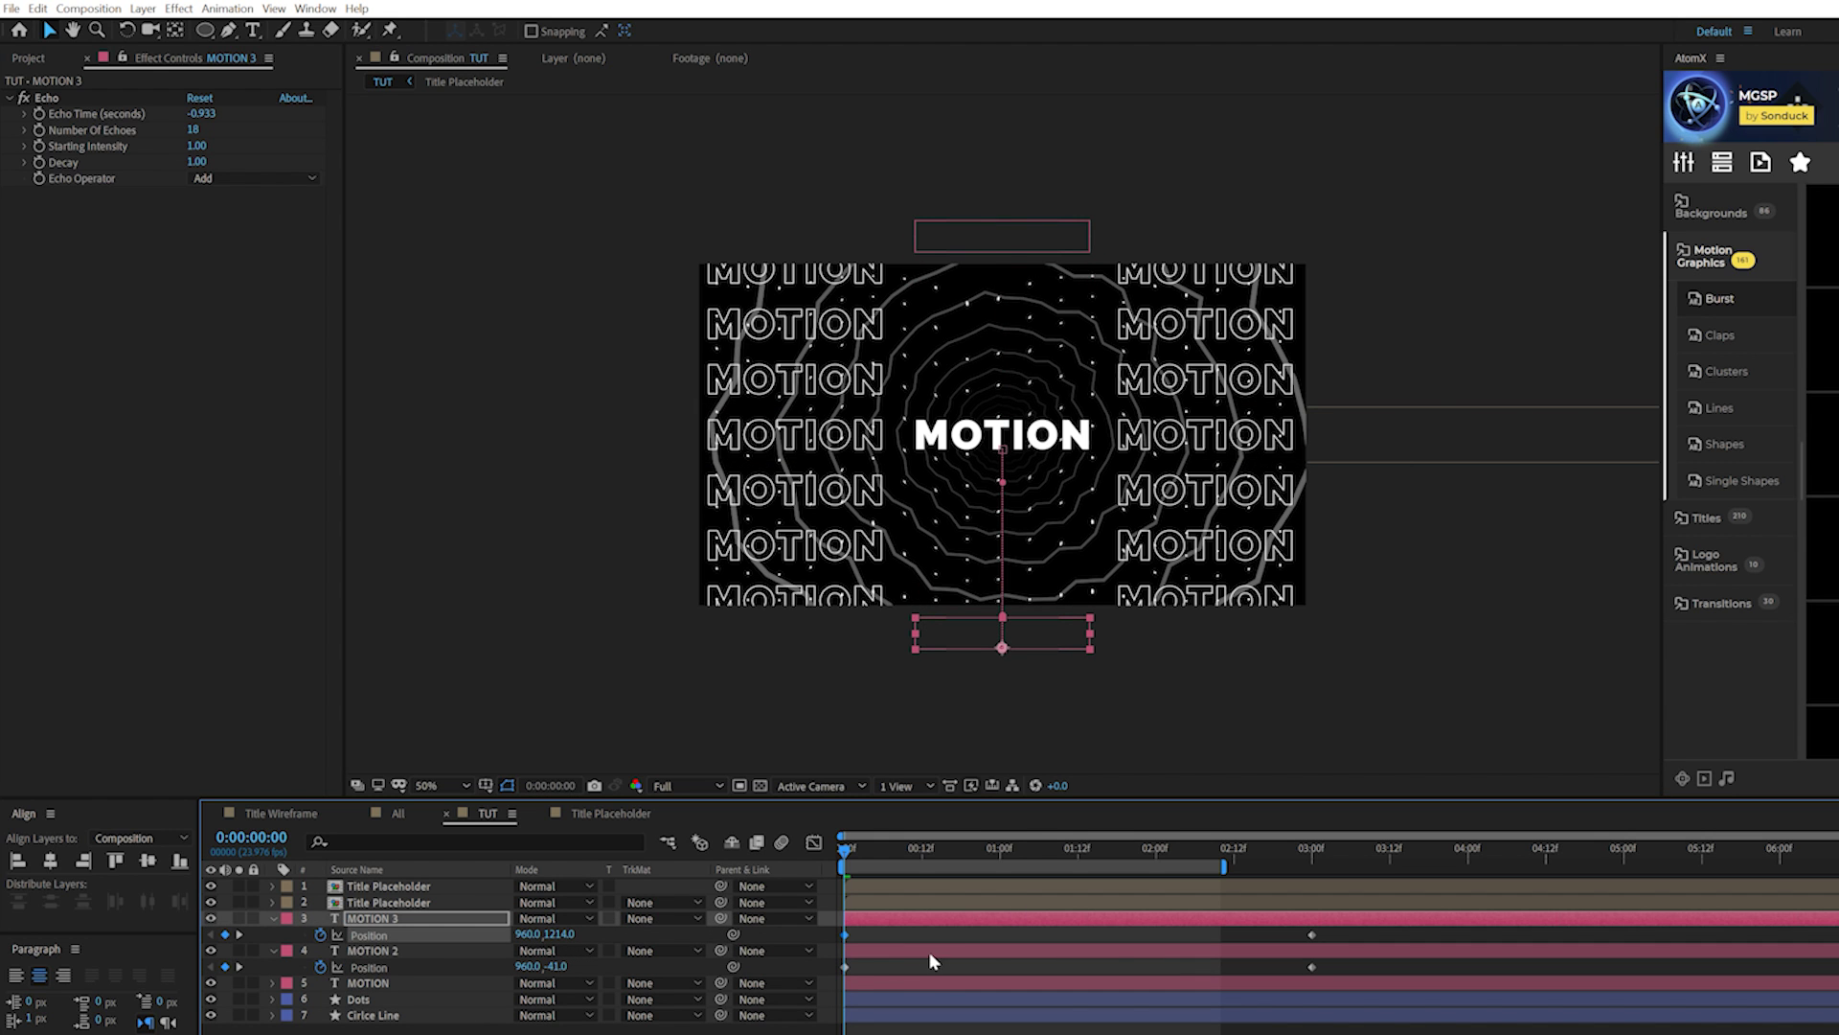
# Step: Slide the MOTION 2 and MOTION 3 layers earlier together so their echoes fill the centre column, and preview the result
pyautogui.keyDown('shift'); pyautogui.click(929, 952); pyautogui.keyUp('shift')
pyautogui.moveTo(1008, 917); pyautogui.dragTo(946, 911)
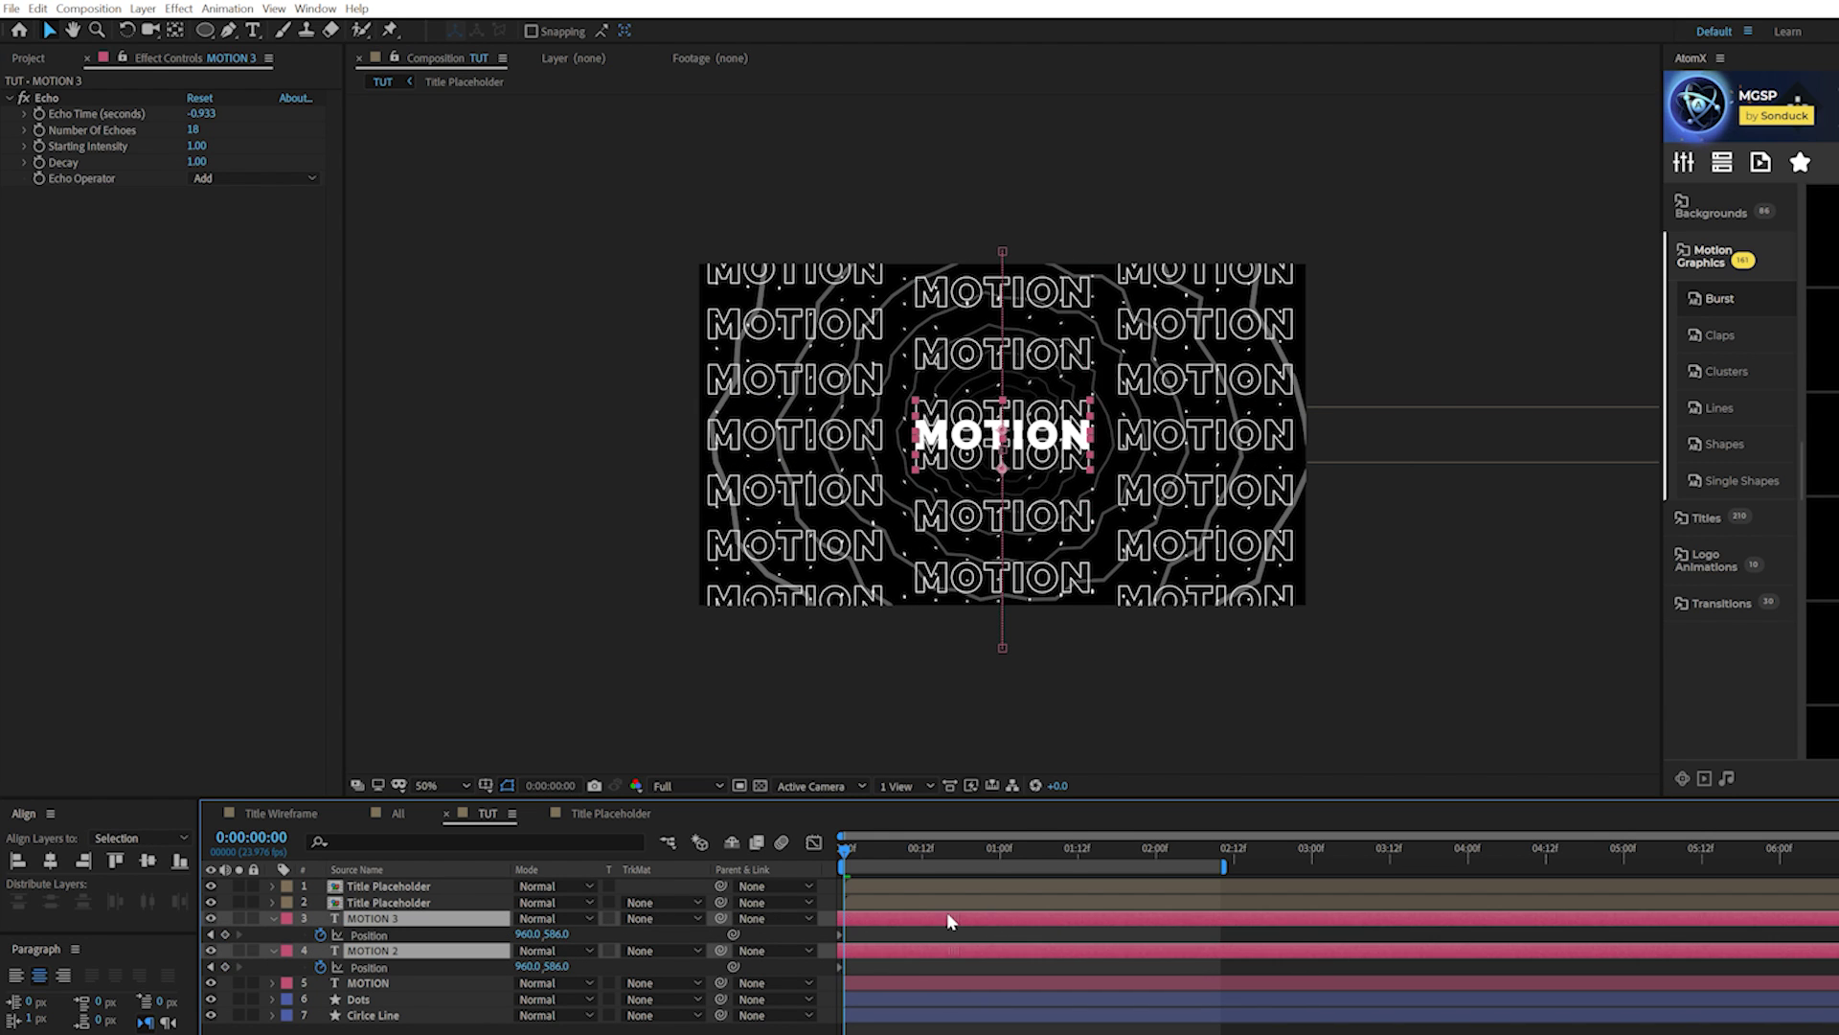
pyautogui.press('space')
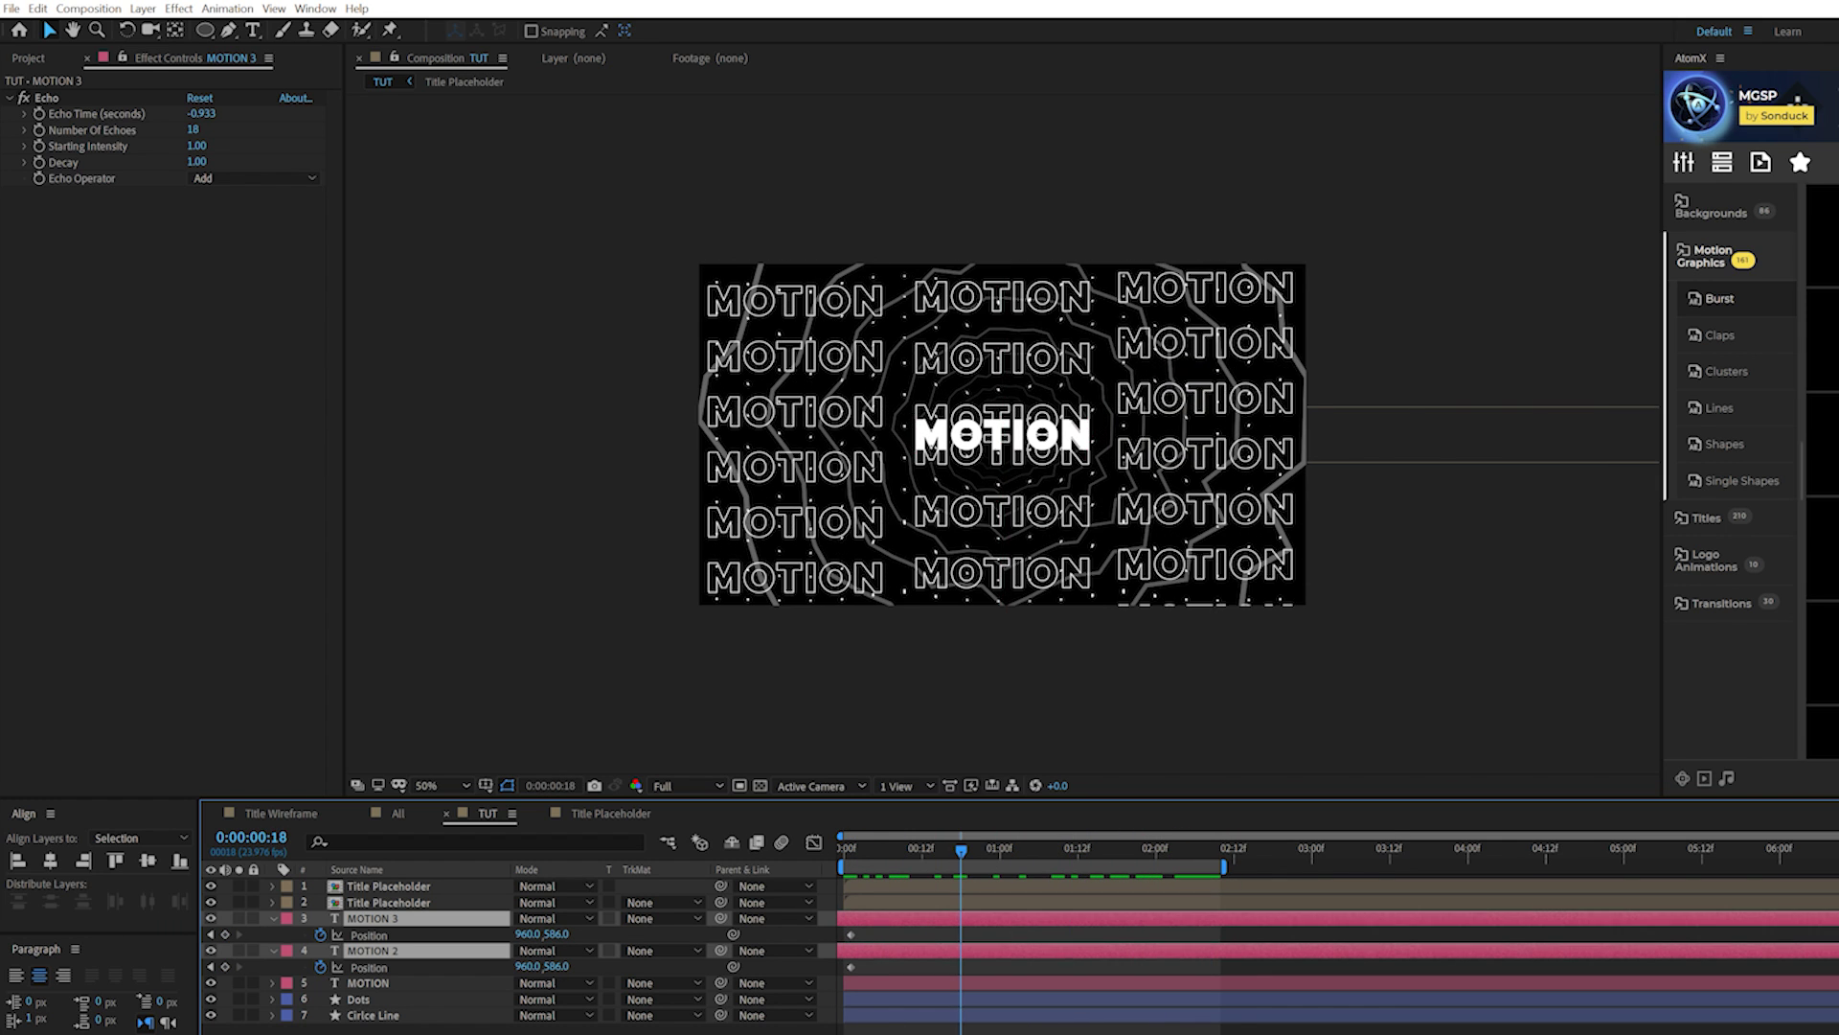
# Step: Deselect all layers, collapse the MOTION 3 and MOTION 2 properties, and view the composition at 100%
pyautogui.hotkey('ctrl', 'shift', 'a')
pyautogui.click(272, 918)
pyautogui.click(272, 935)
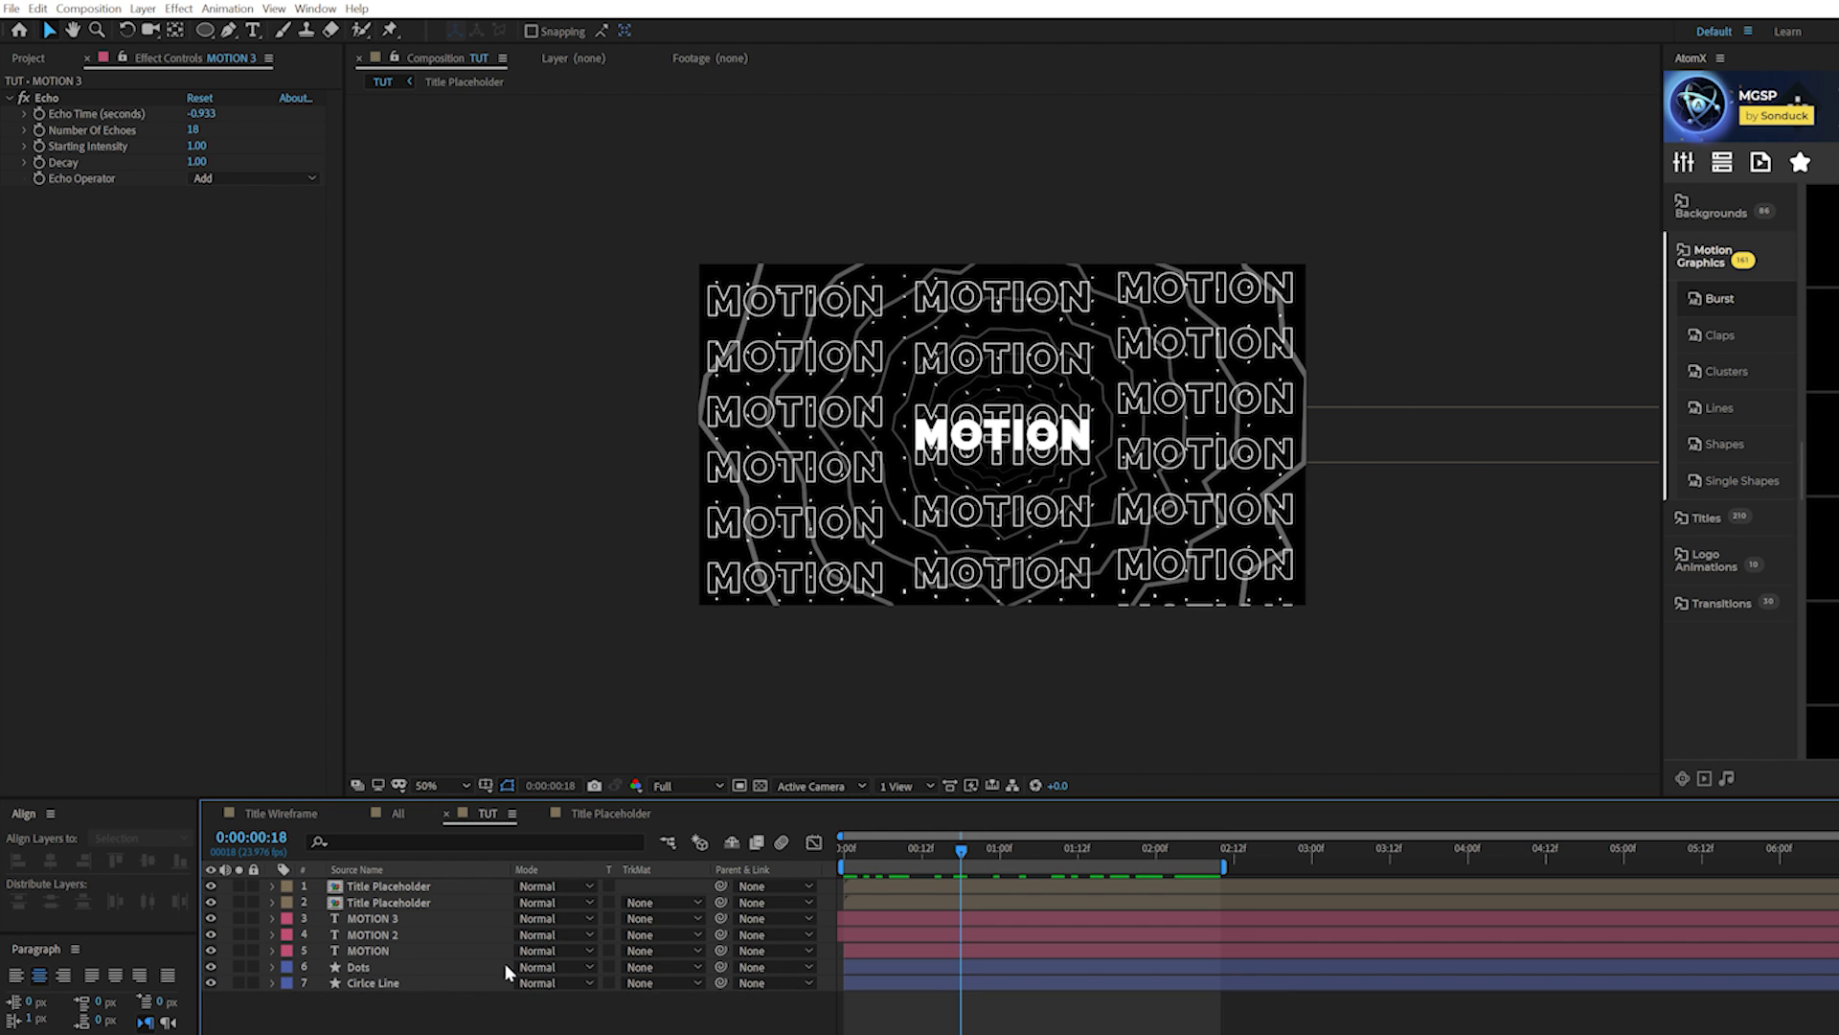
pyautogui.press('.')
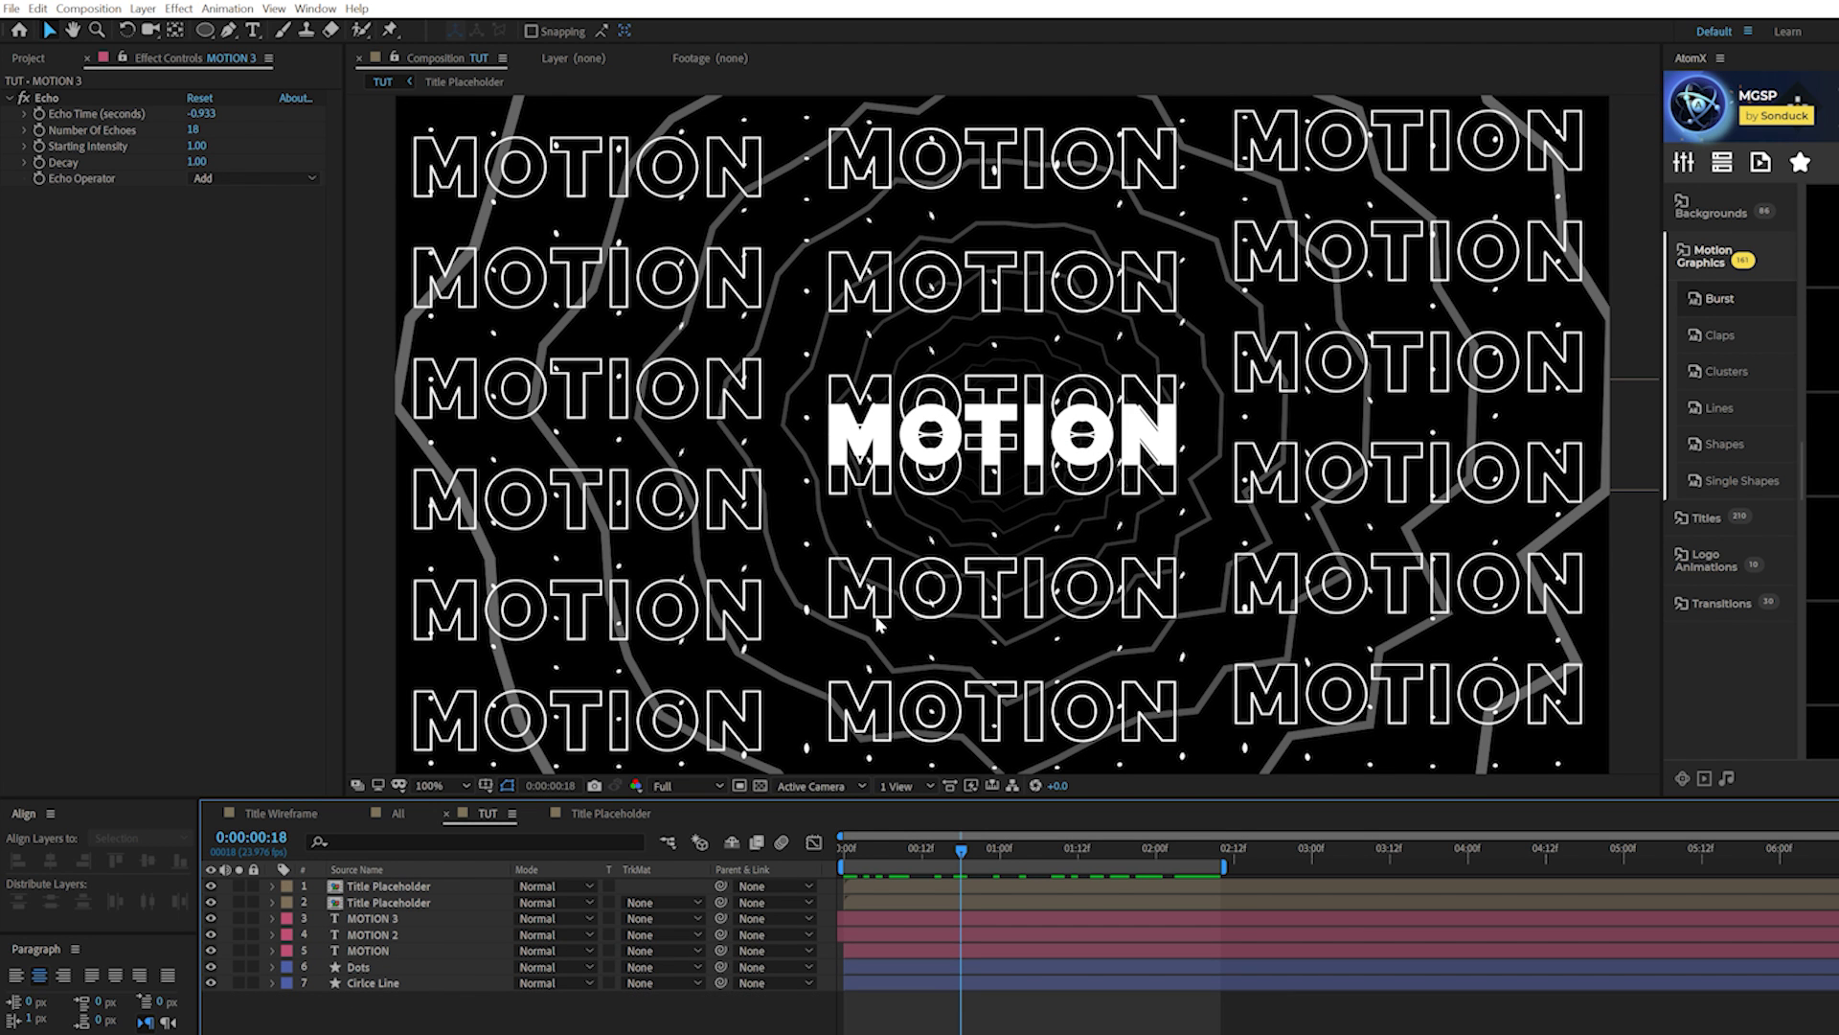
# Step: Compare the TUT composition with the finished All composition, checking the TUT frame at 0:00:01:22
pyautogui.click(397, 813)
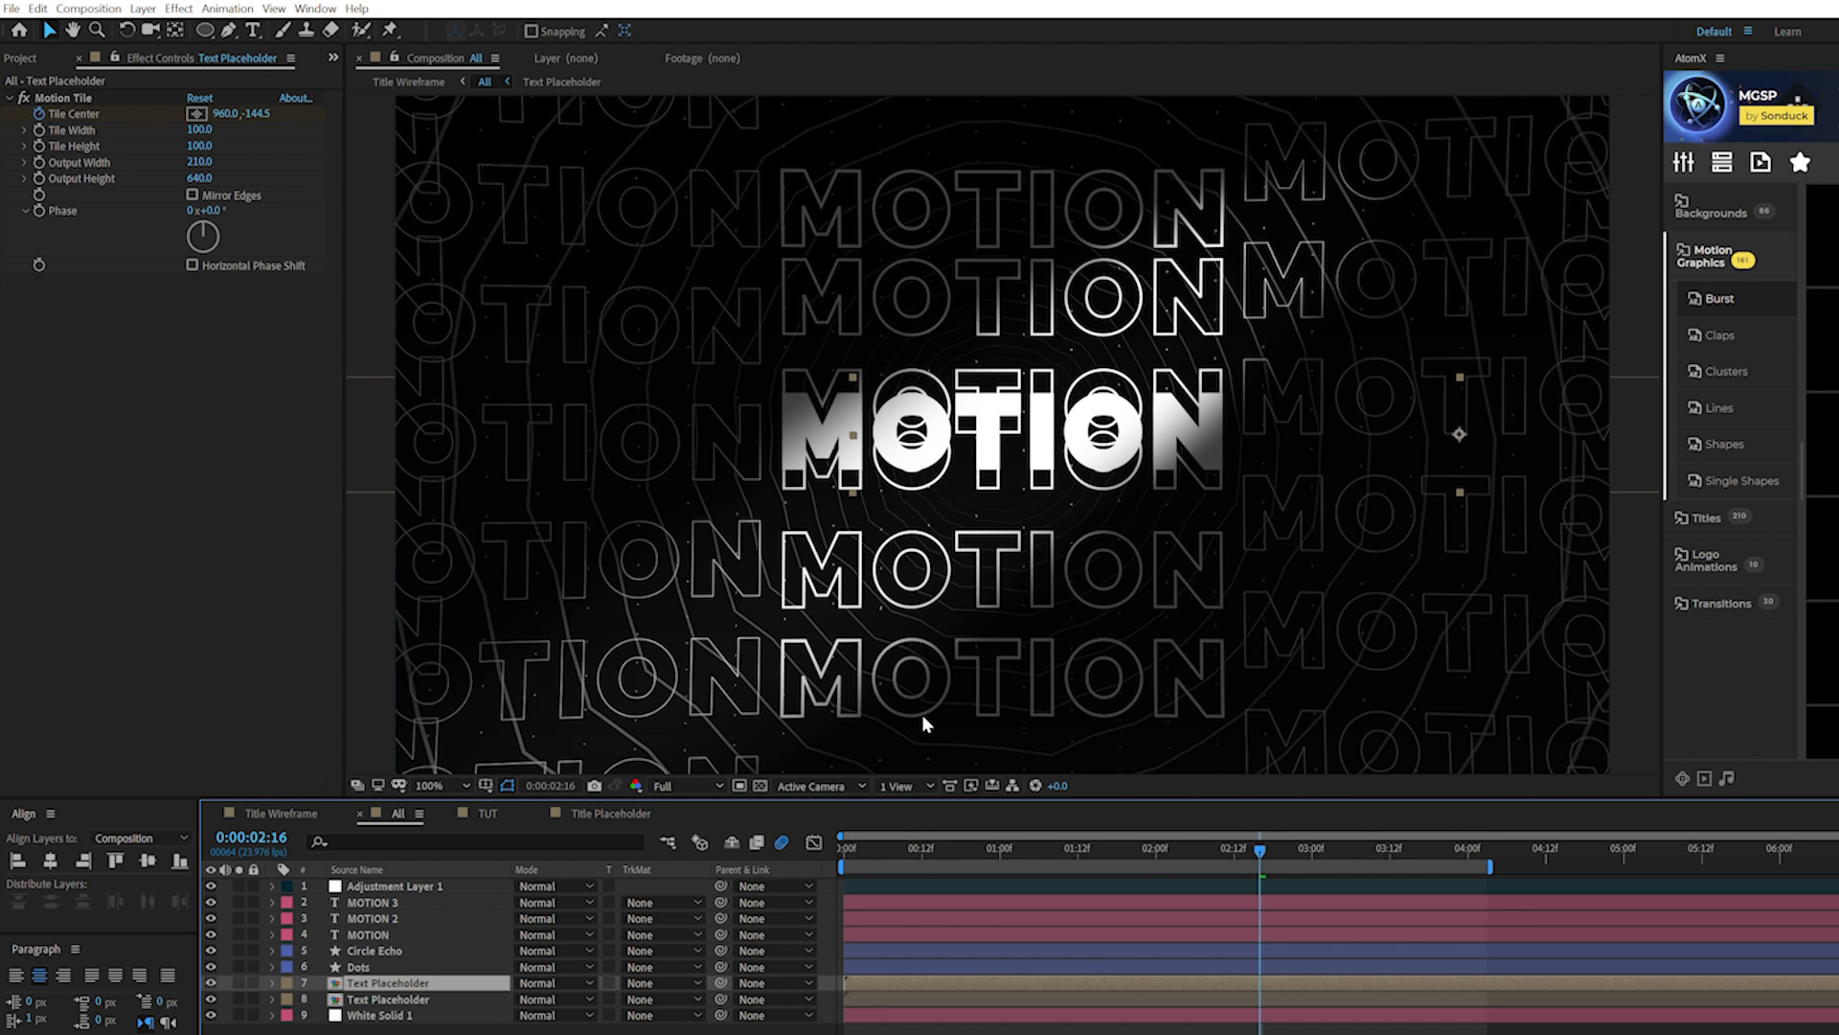
pyautogui.click(487, 813)
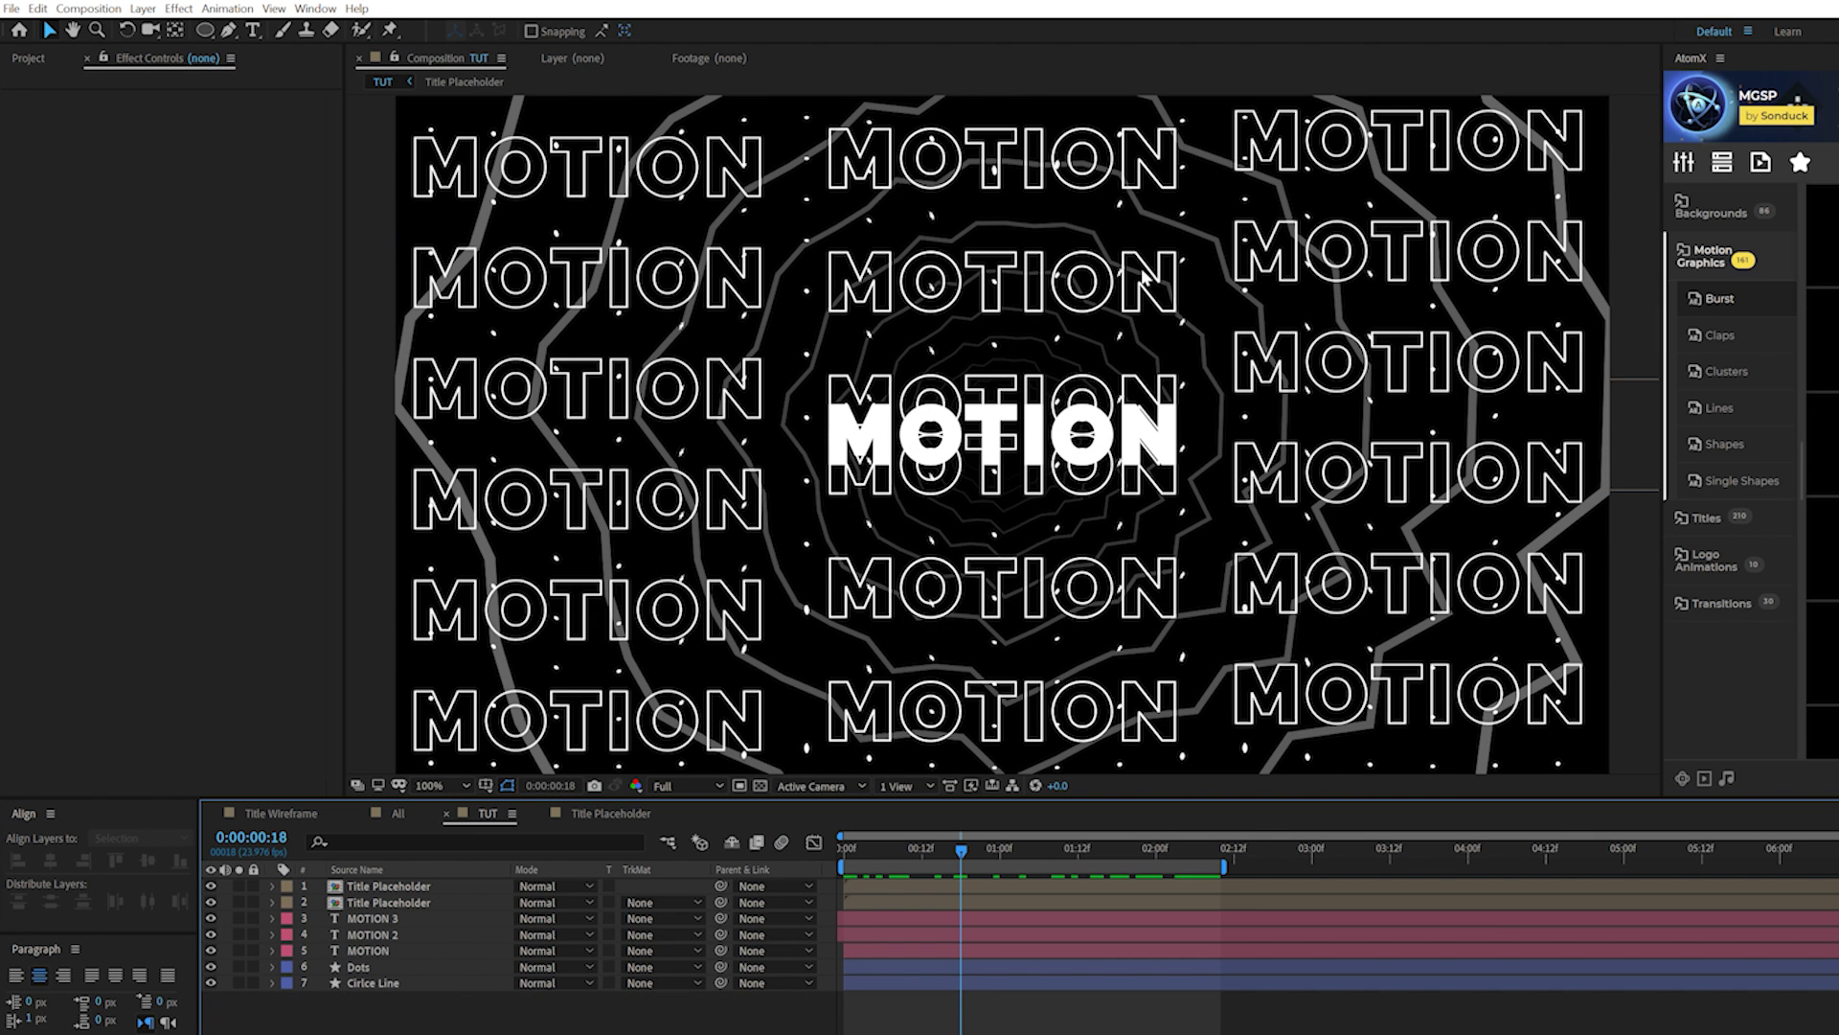
pyautogui.moveTo(1013, 843); pyautogui.dragTo(1144, 860)
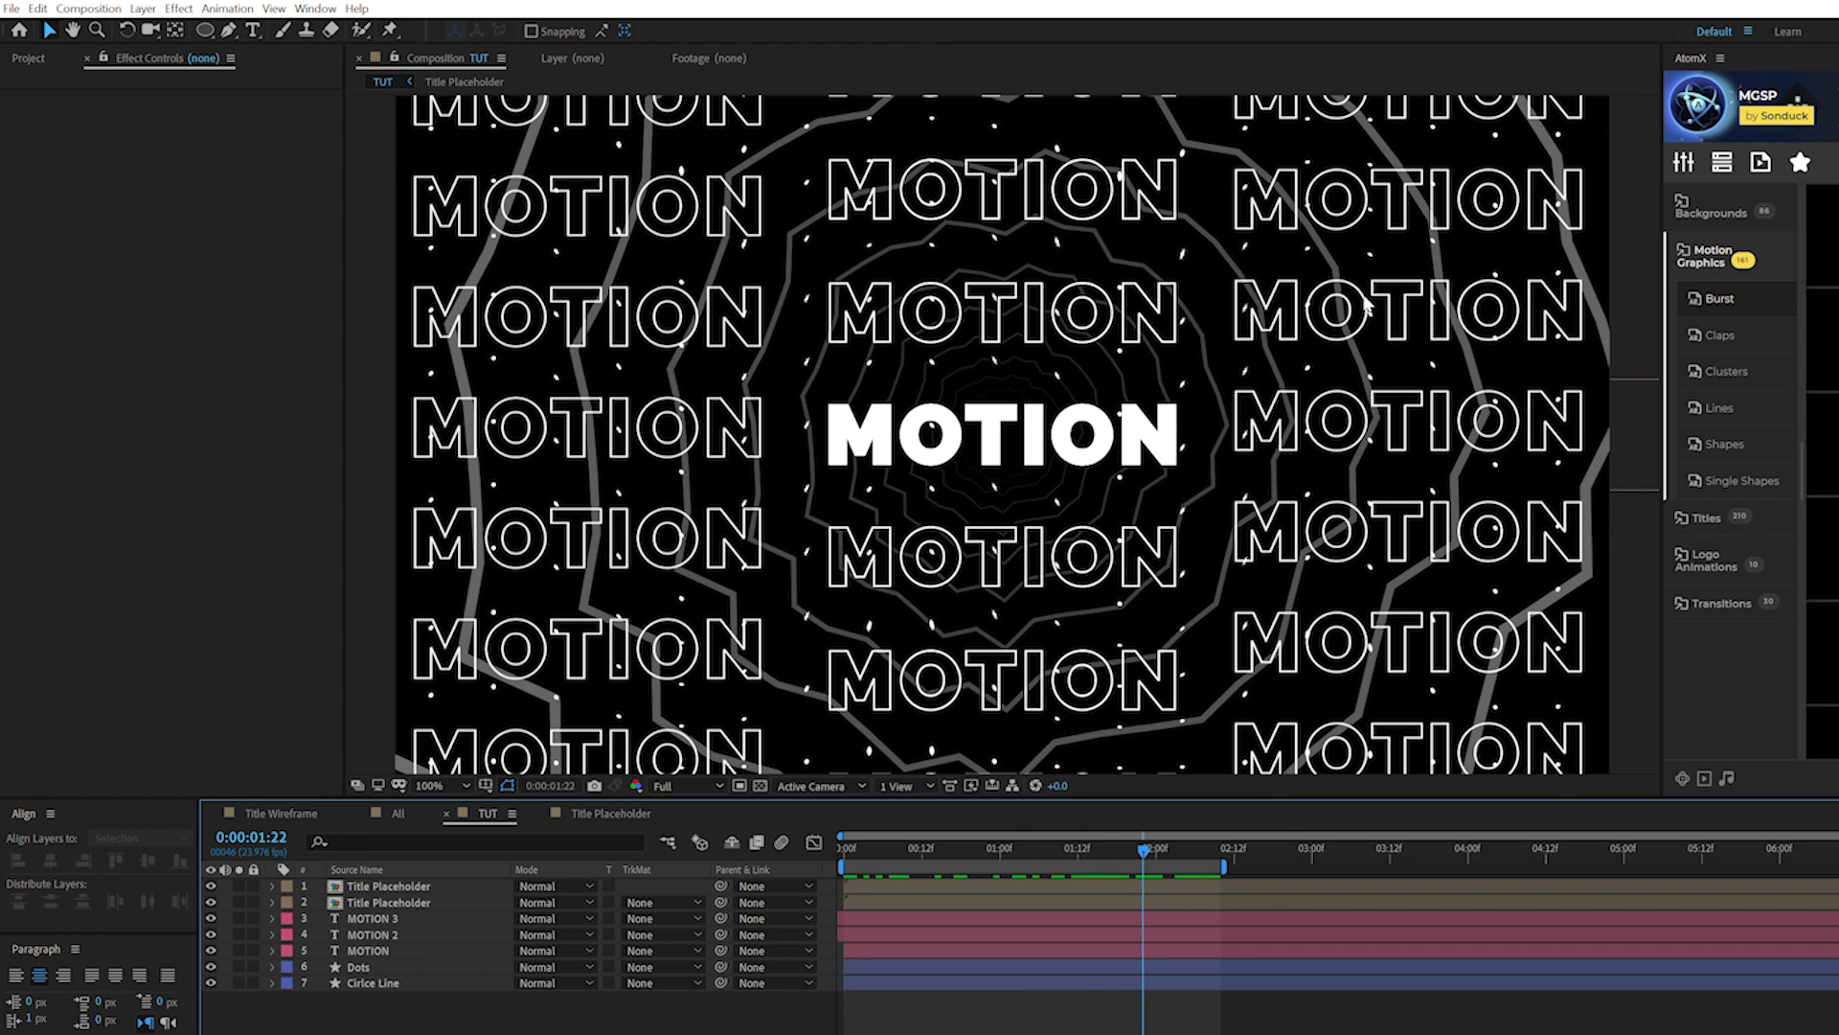
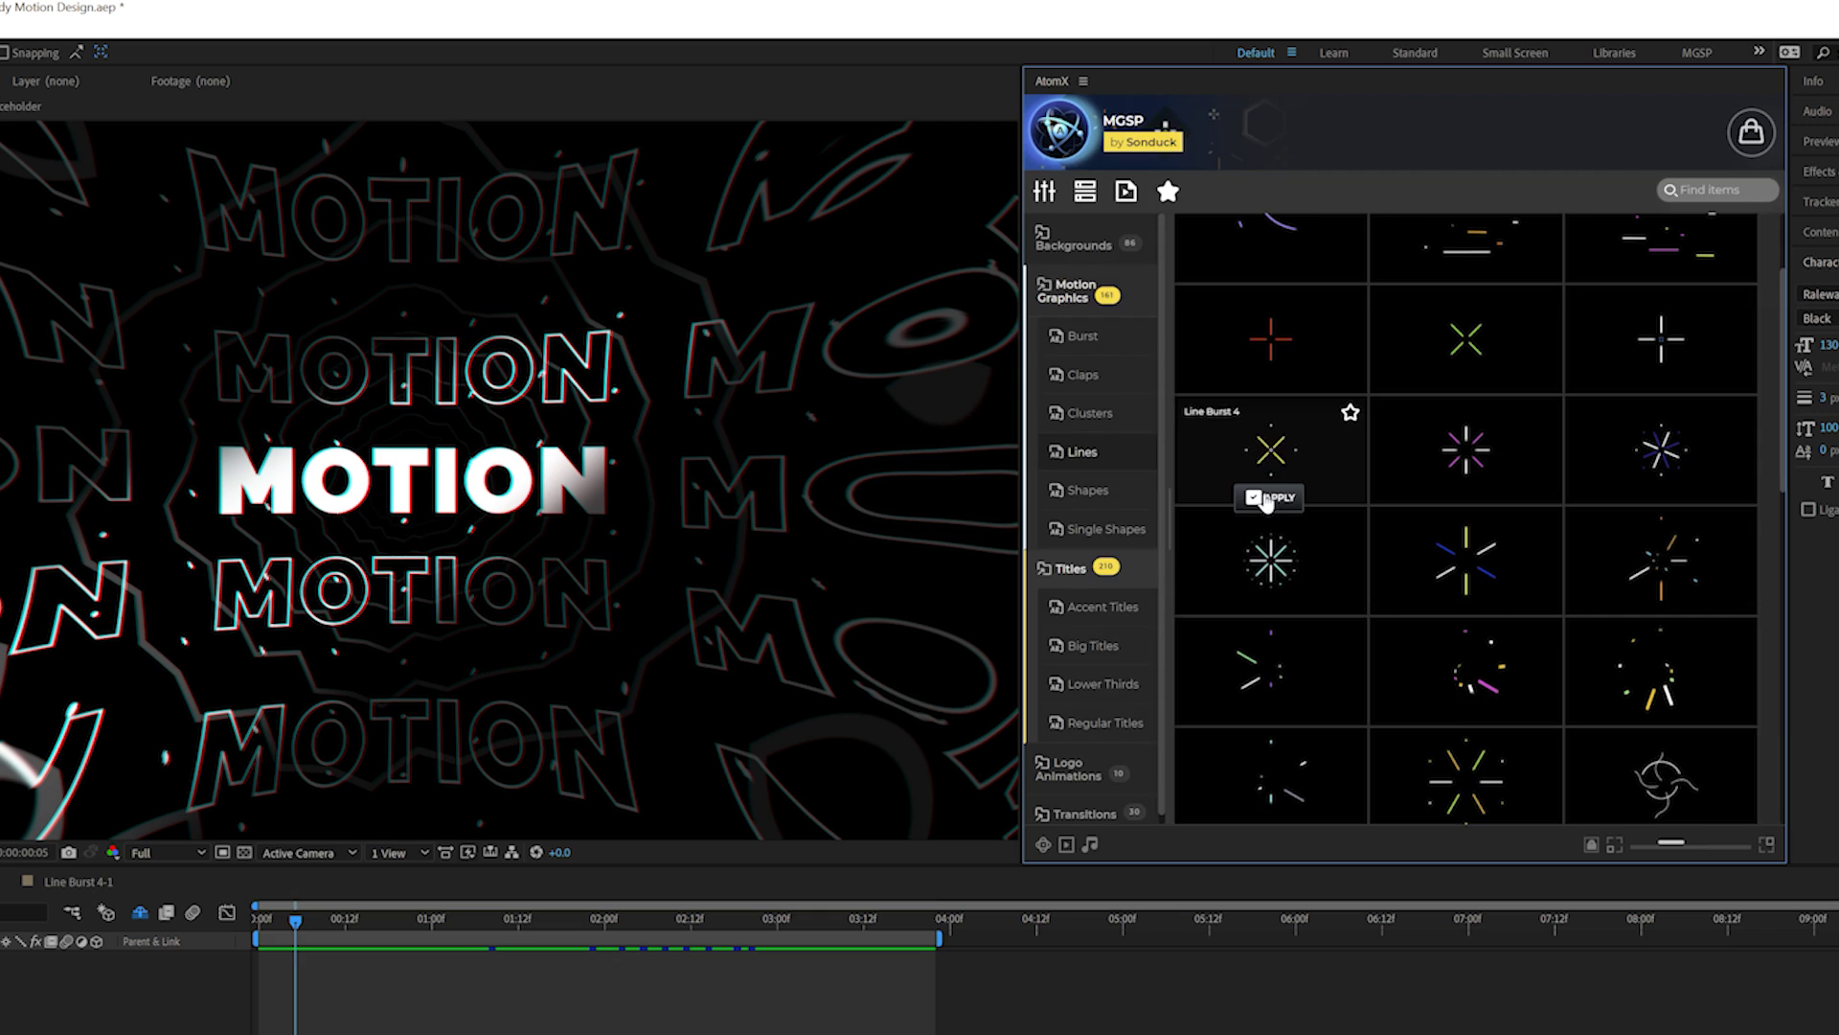
# Step: Add the Line Burst 4 preset, place several duplicates around the frame, and recolour its yellow lines white
pyautogui.click(1241, 493)
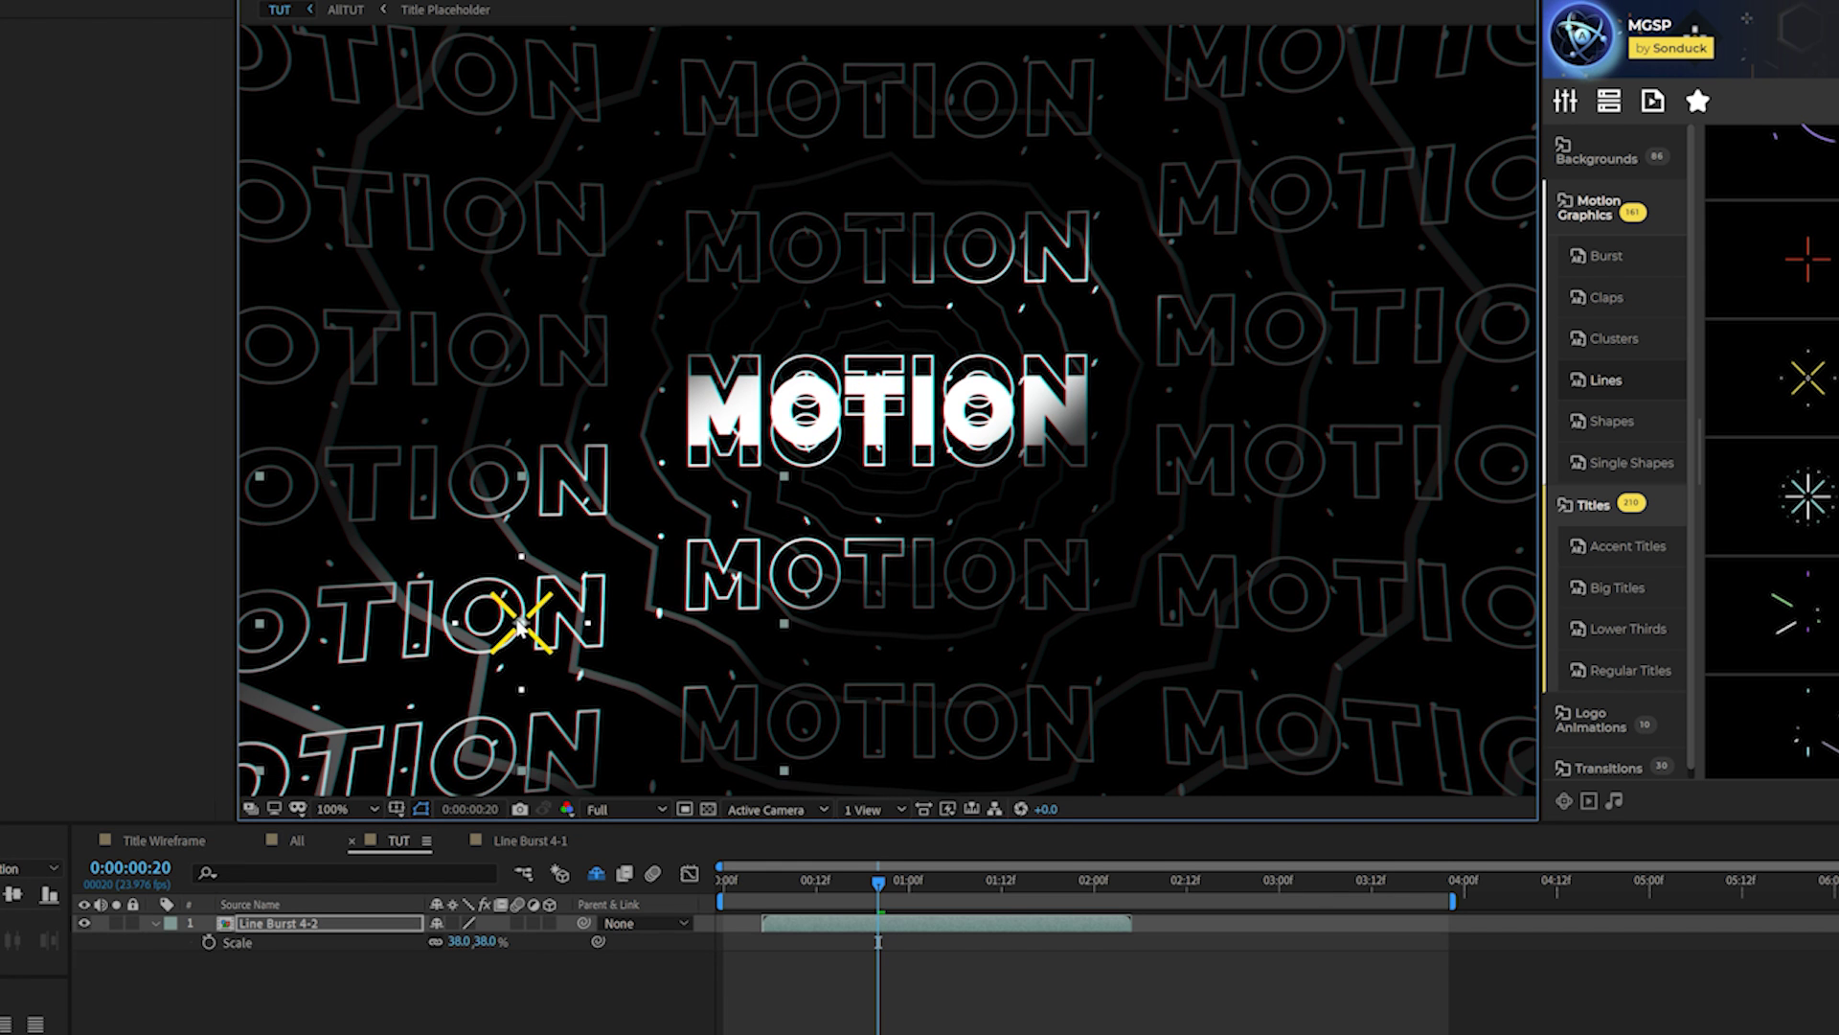
pyautogui.hotkey('ctrl', 'd')
pyautogui.hotkey('ctrl', 'd')
pyautogui.moveTo(515, 390); pyautogui.dragTo(1308, 268)
pyautogui.hotkey('ctrl', 'd')
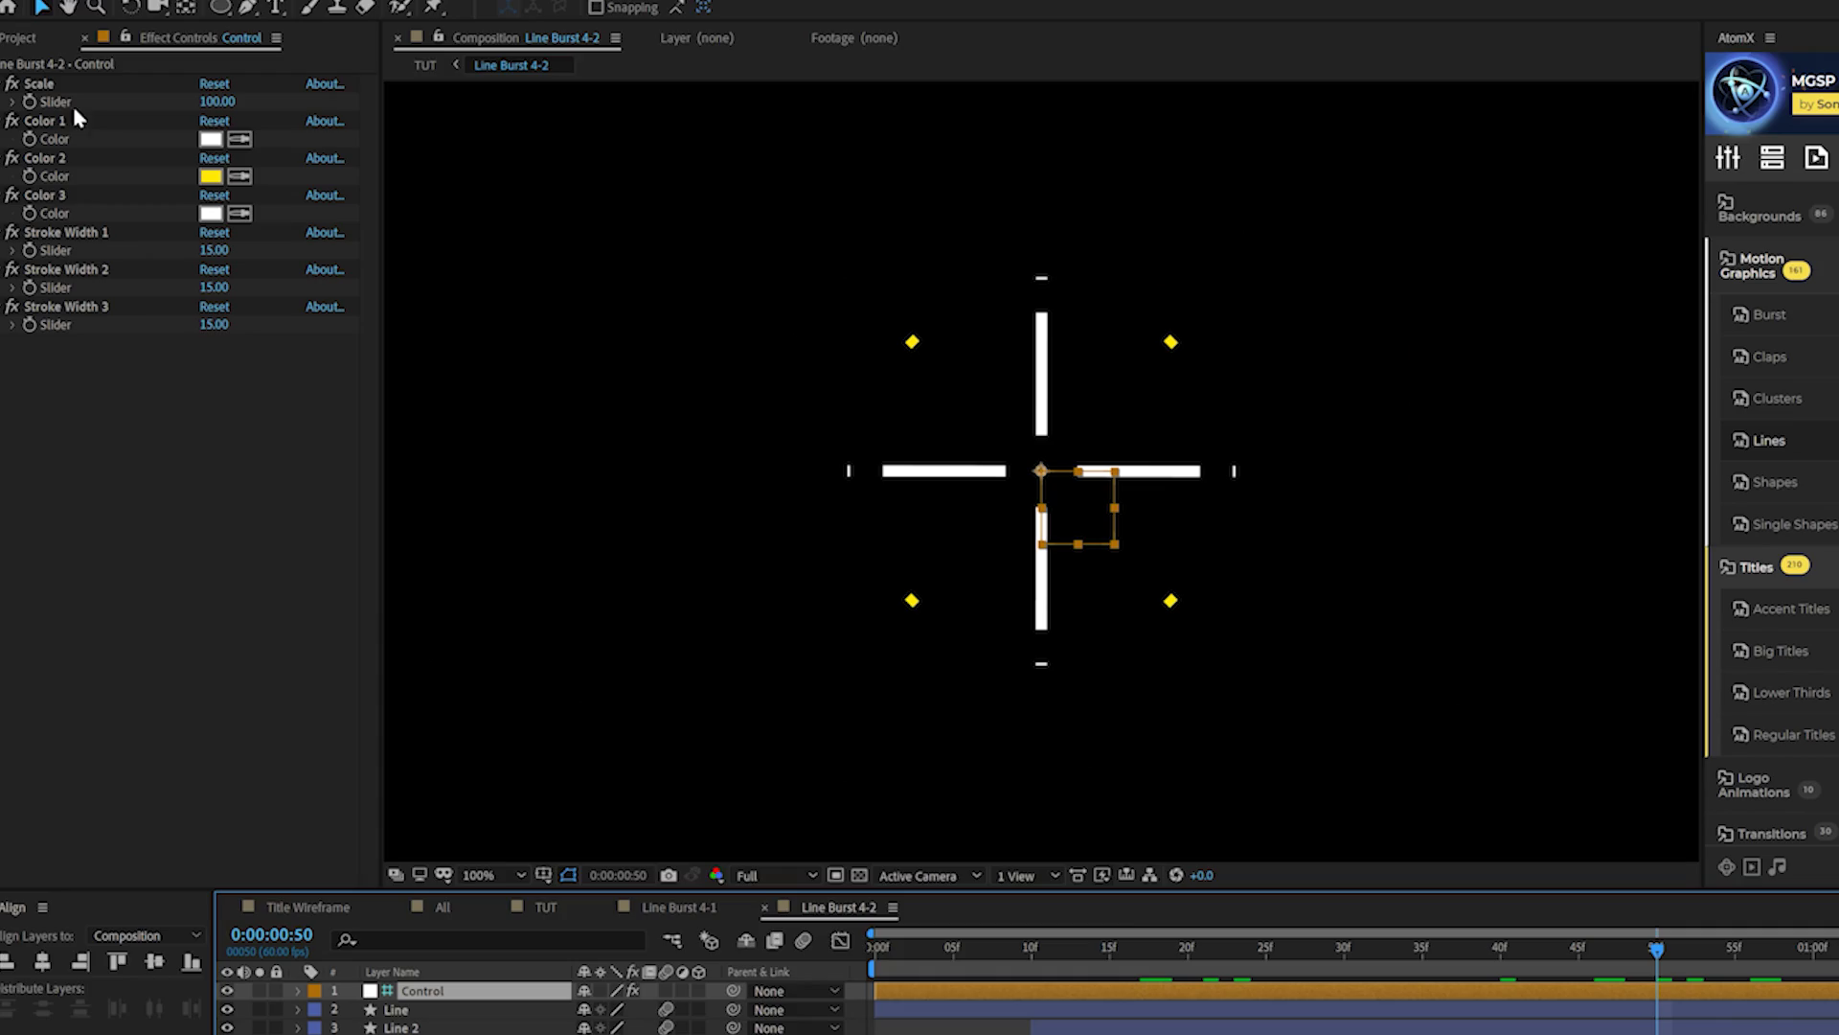
pyautogui.click(211, 177)
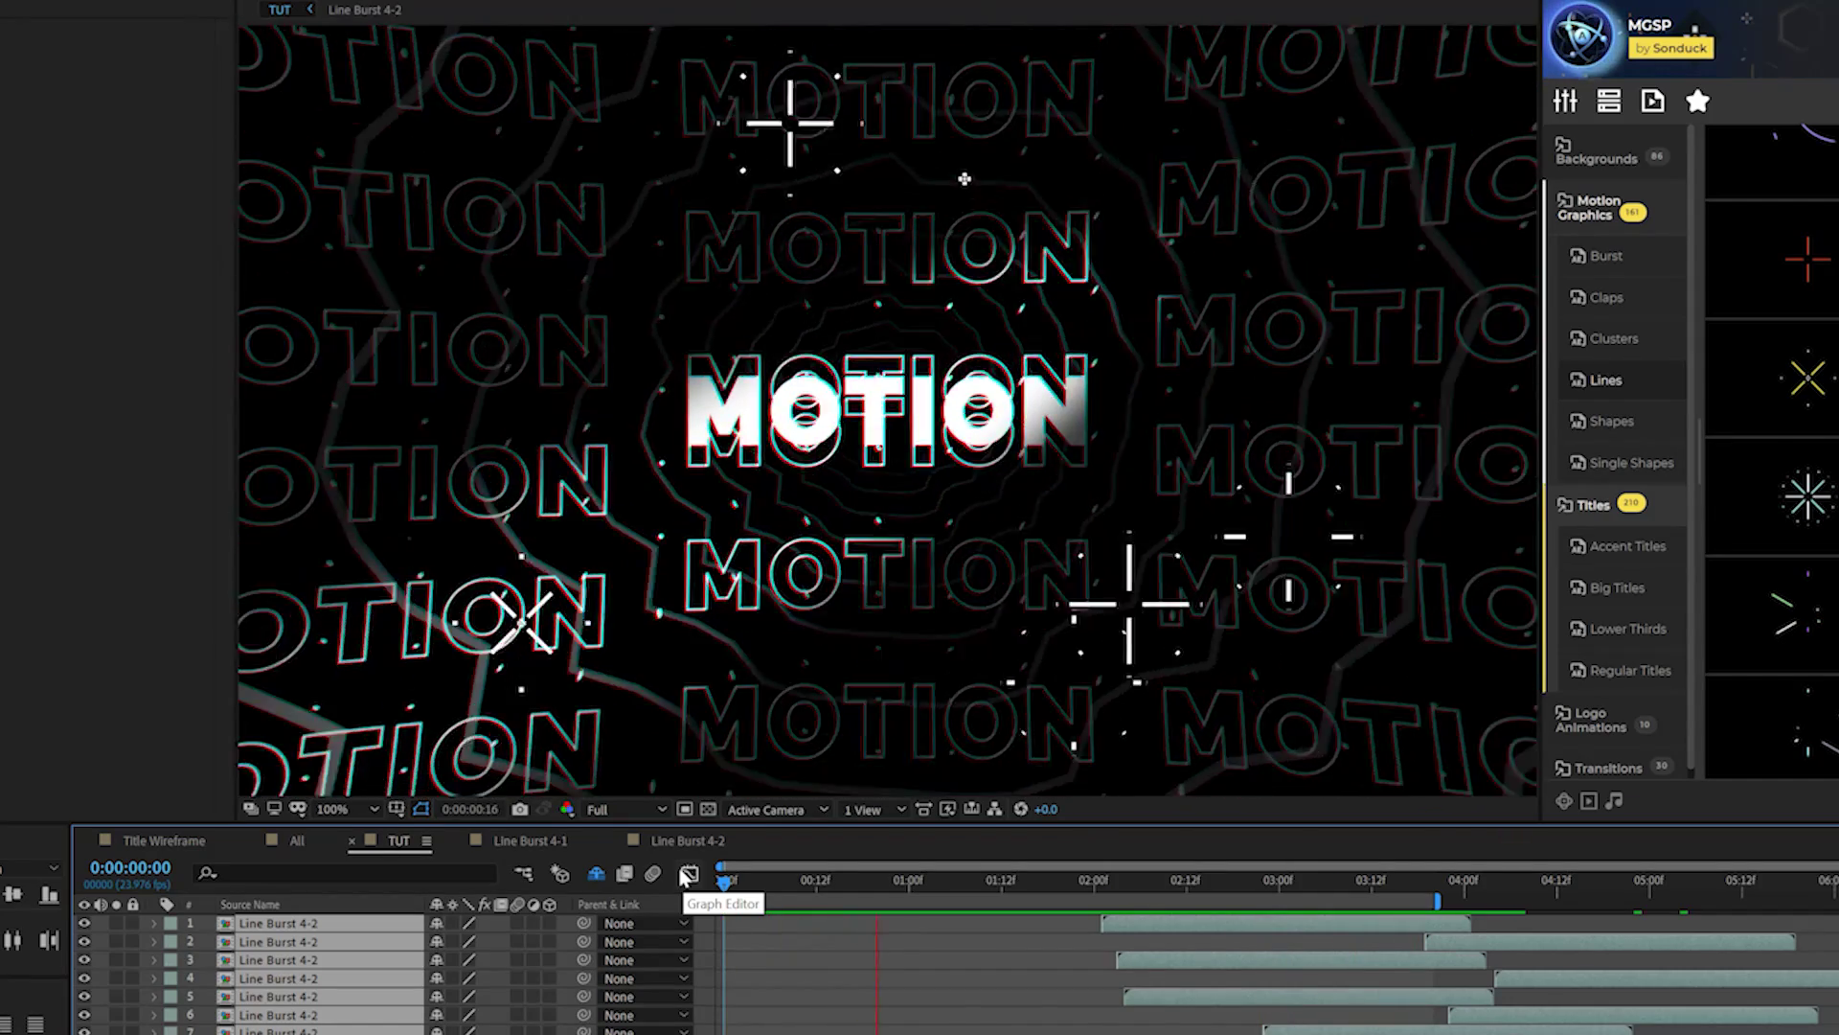
pyautogui.moveTo(1806, 383)
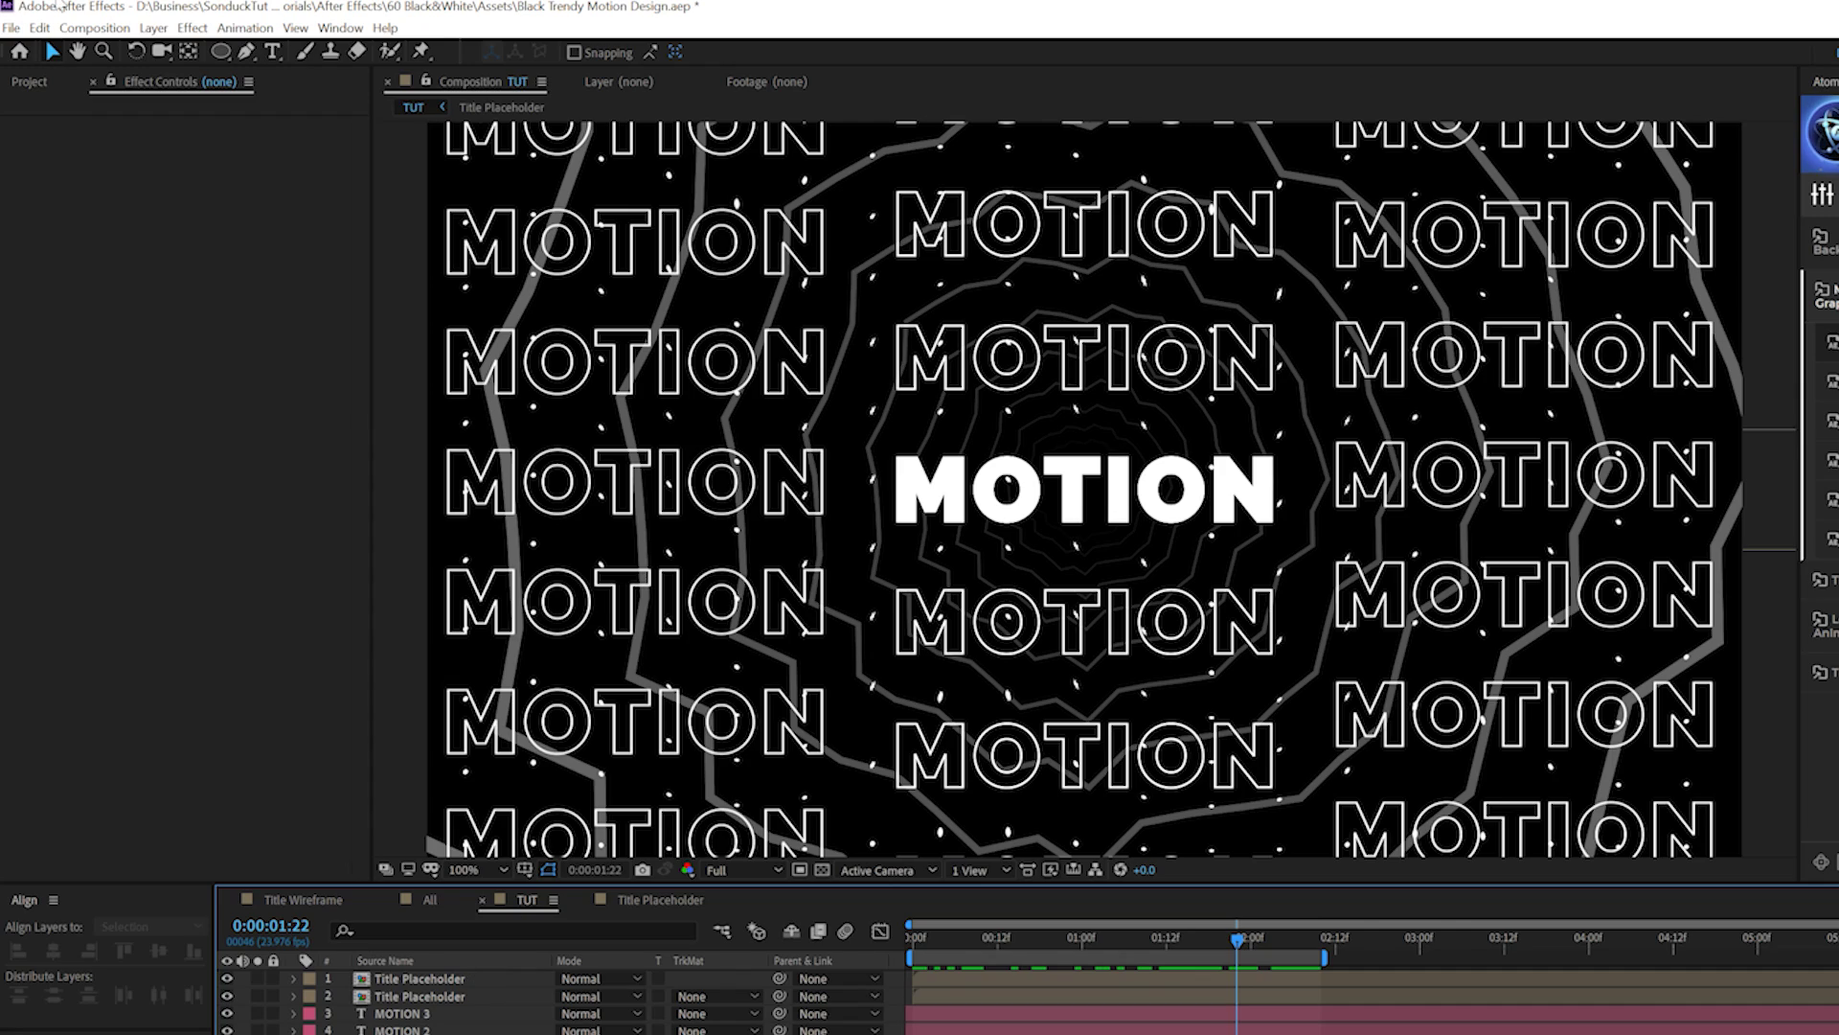
# Step: Create a new adjustment layer above all other layers and apply the CC Spotlight effect to it
pyautogui.click(153, 28)
pyautogui.moveTo(161, 50)
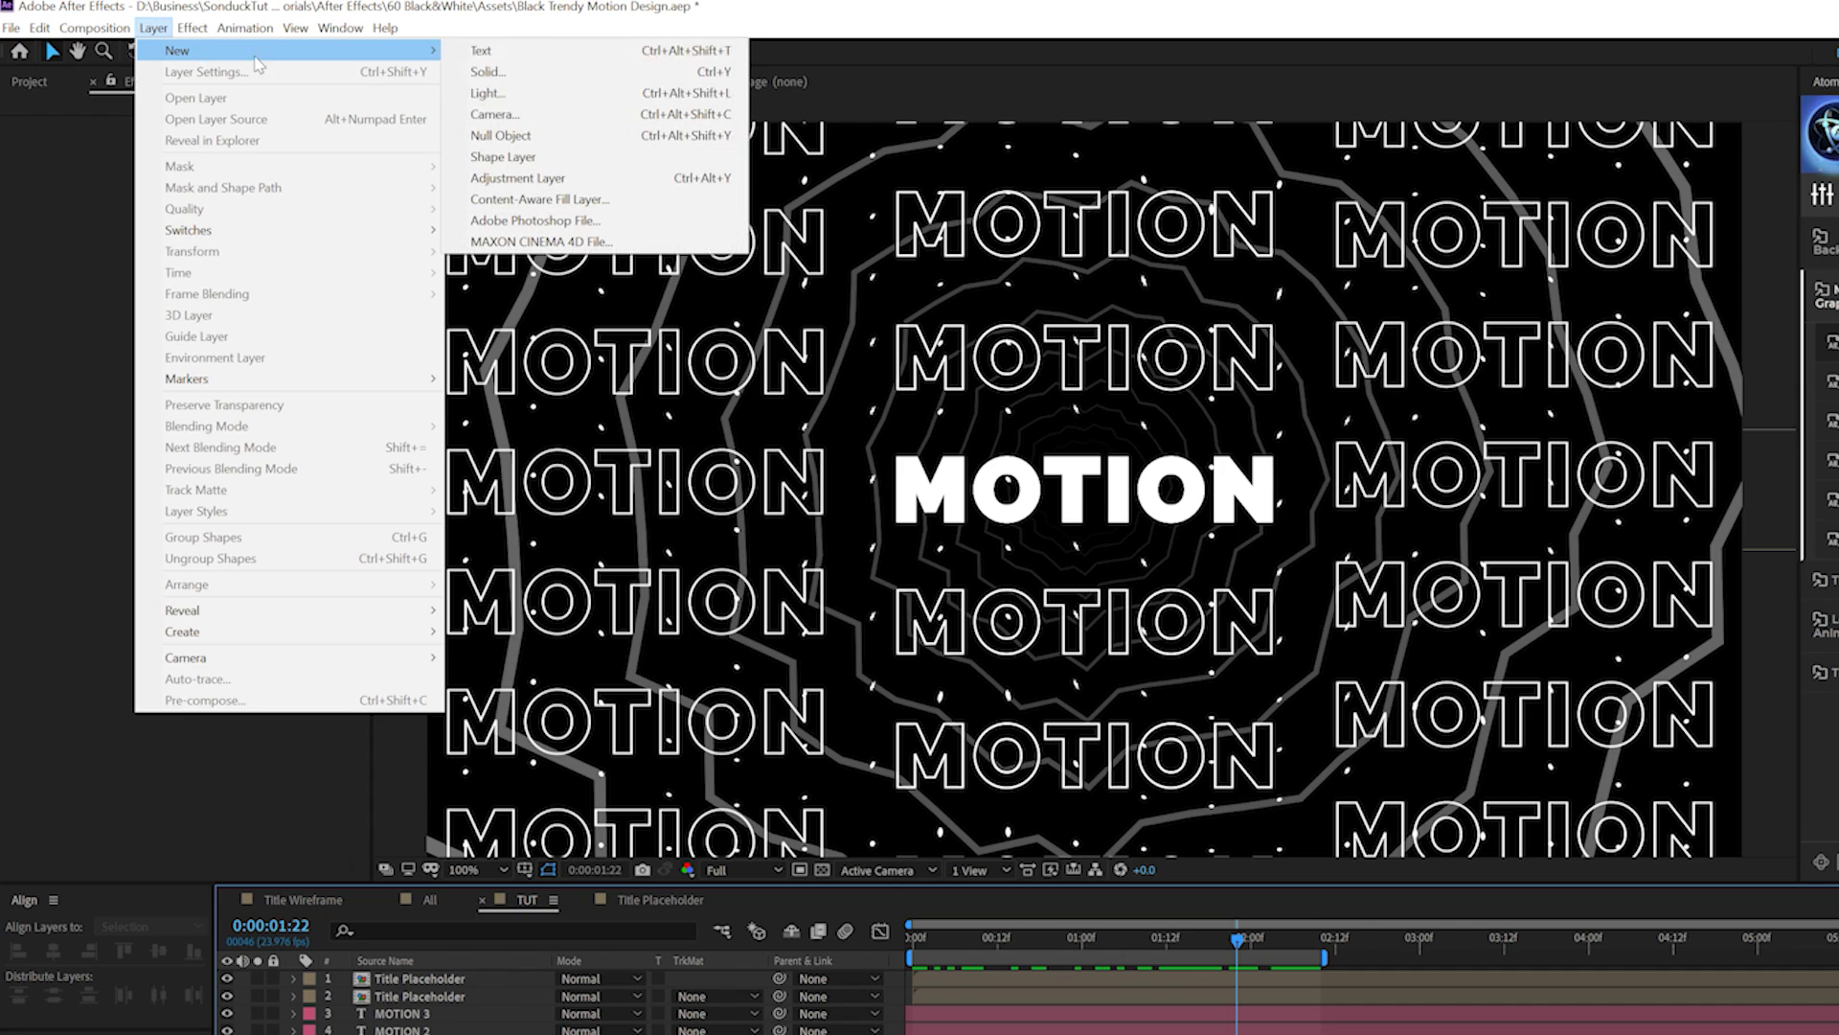
pyautogui.click(536, 182)
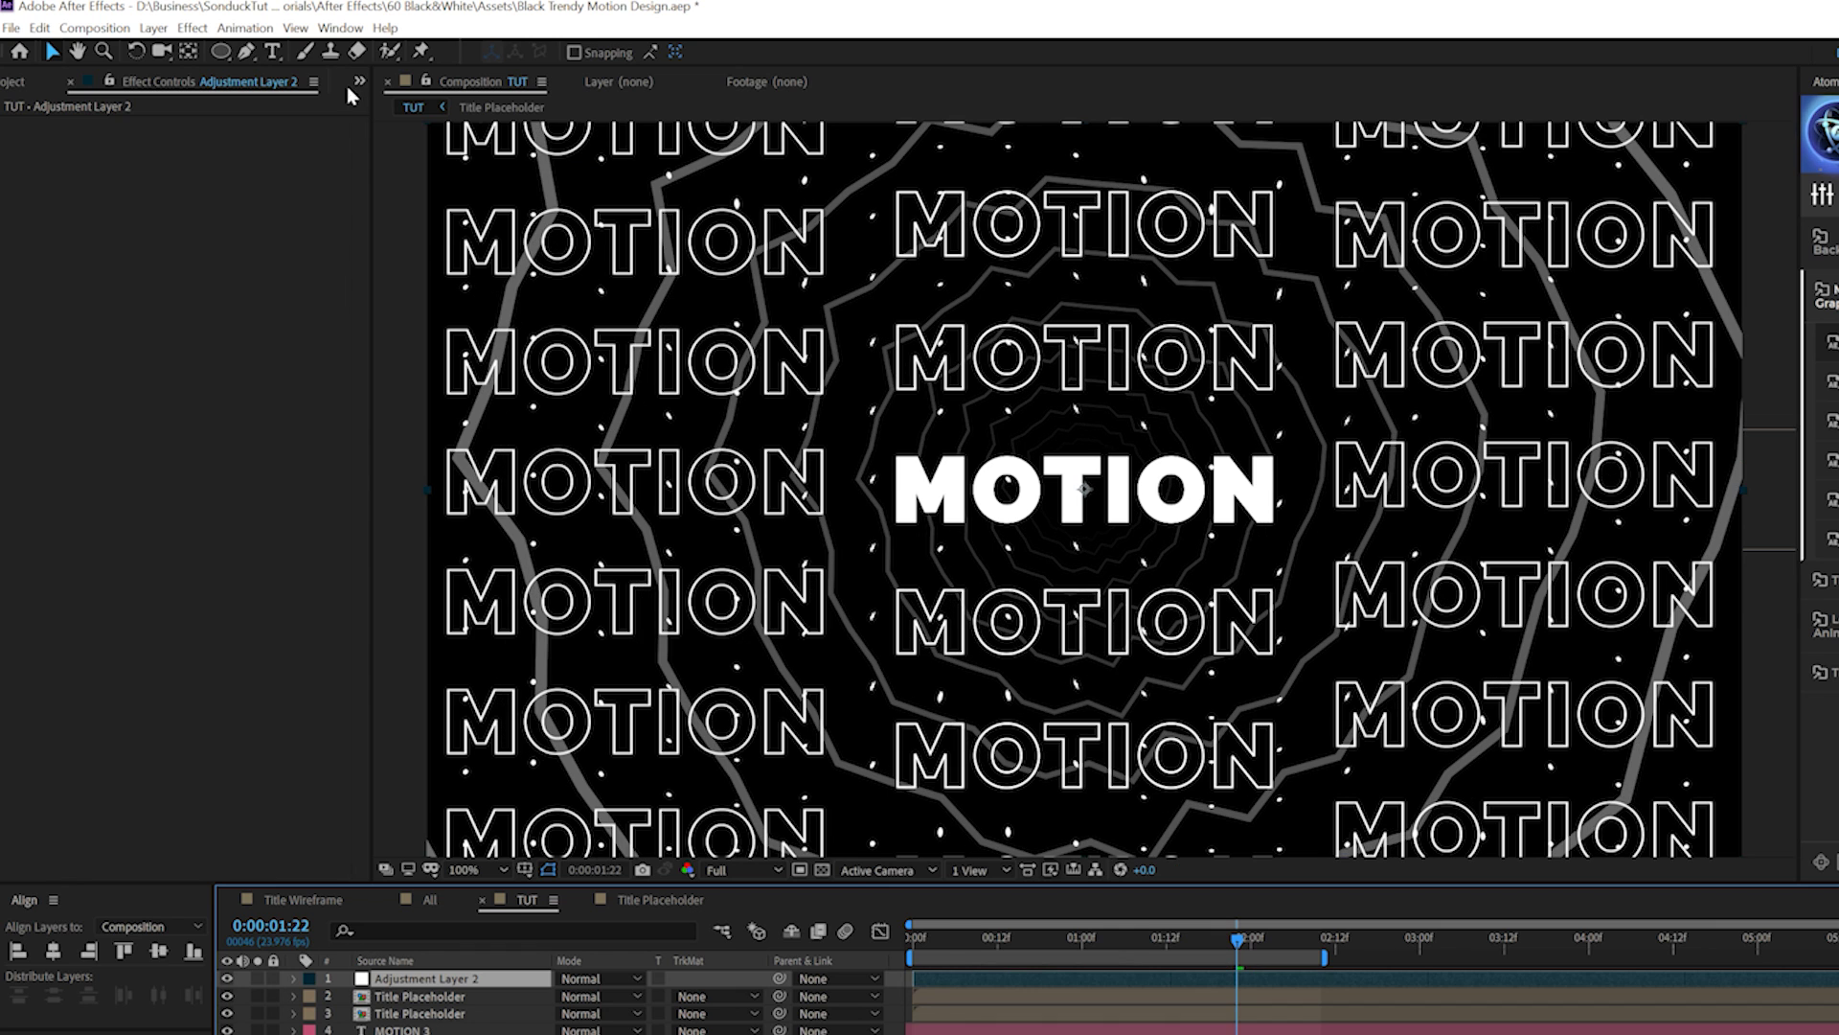
pyautogui.click(191, 26)
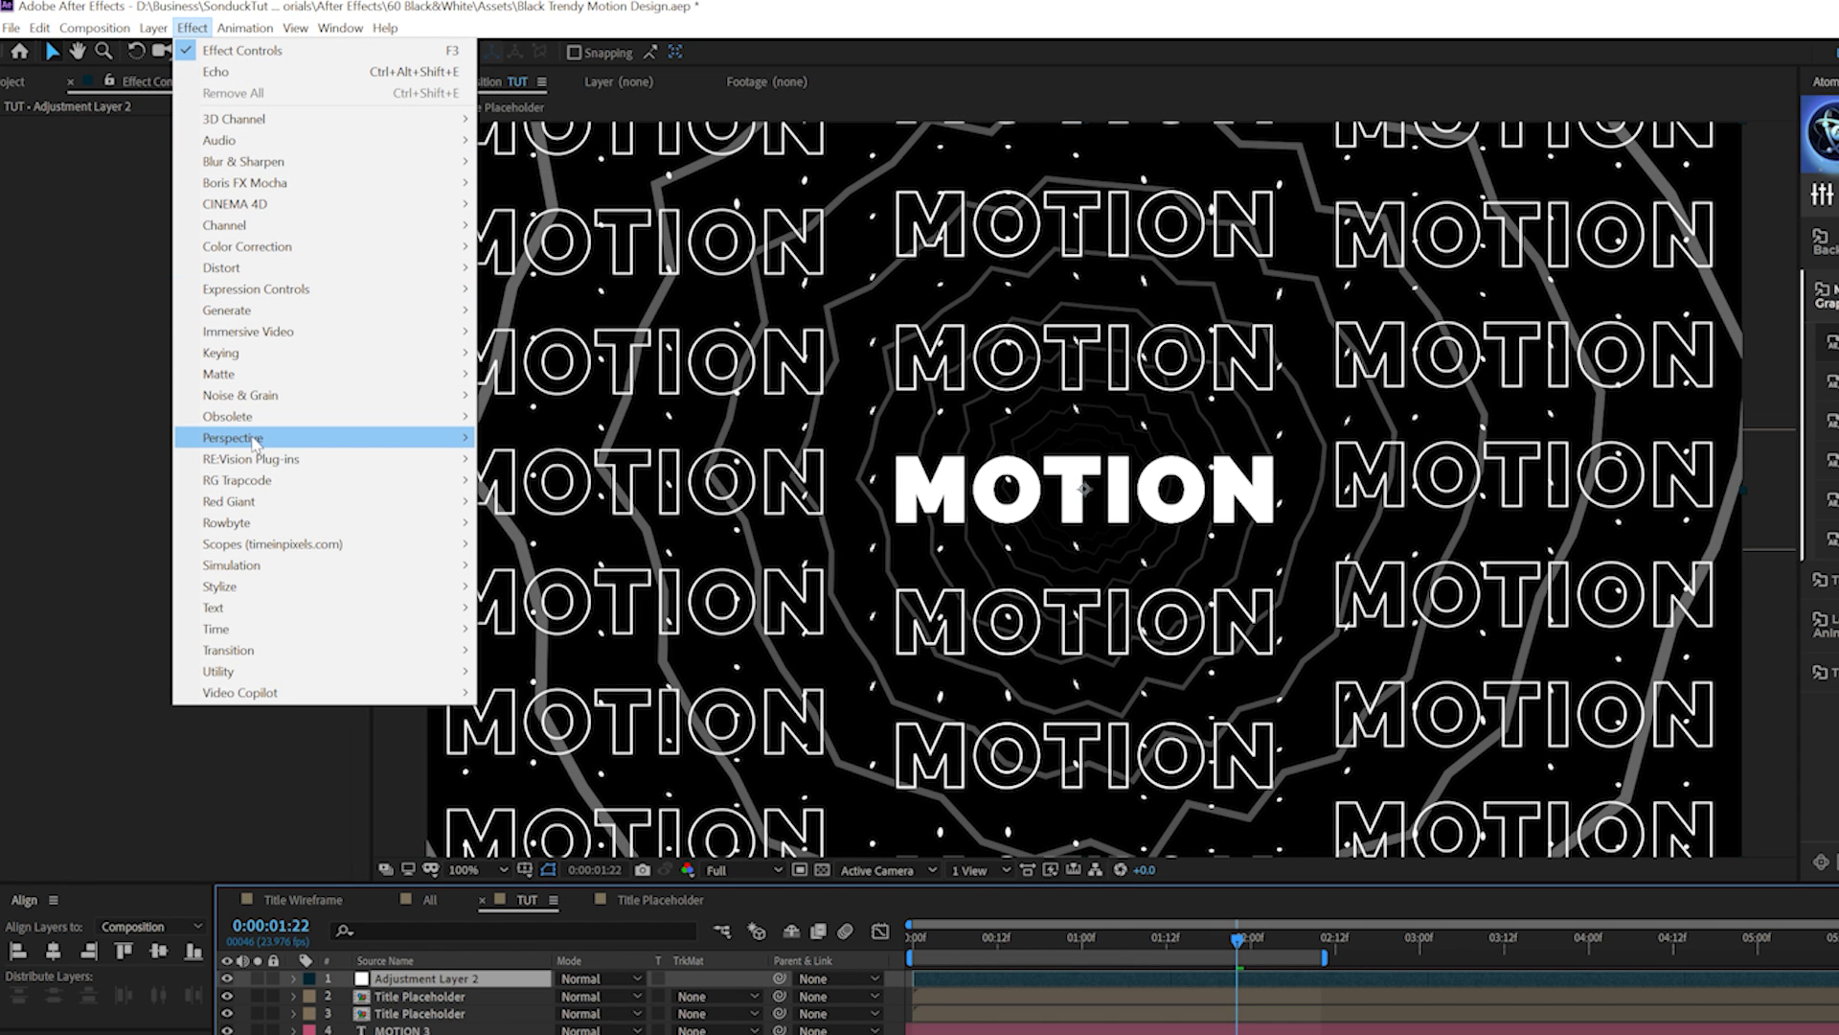
pyautogui.moveTo(255, 441)
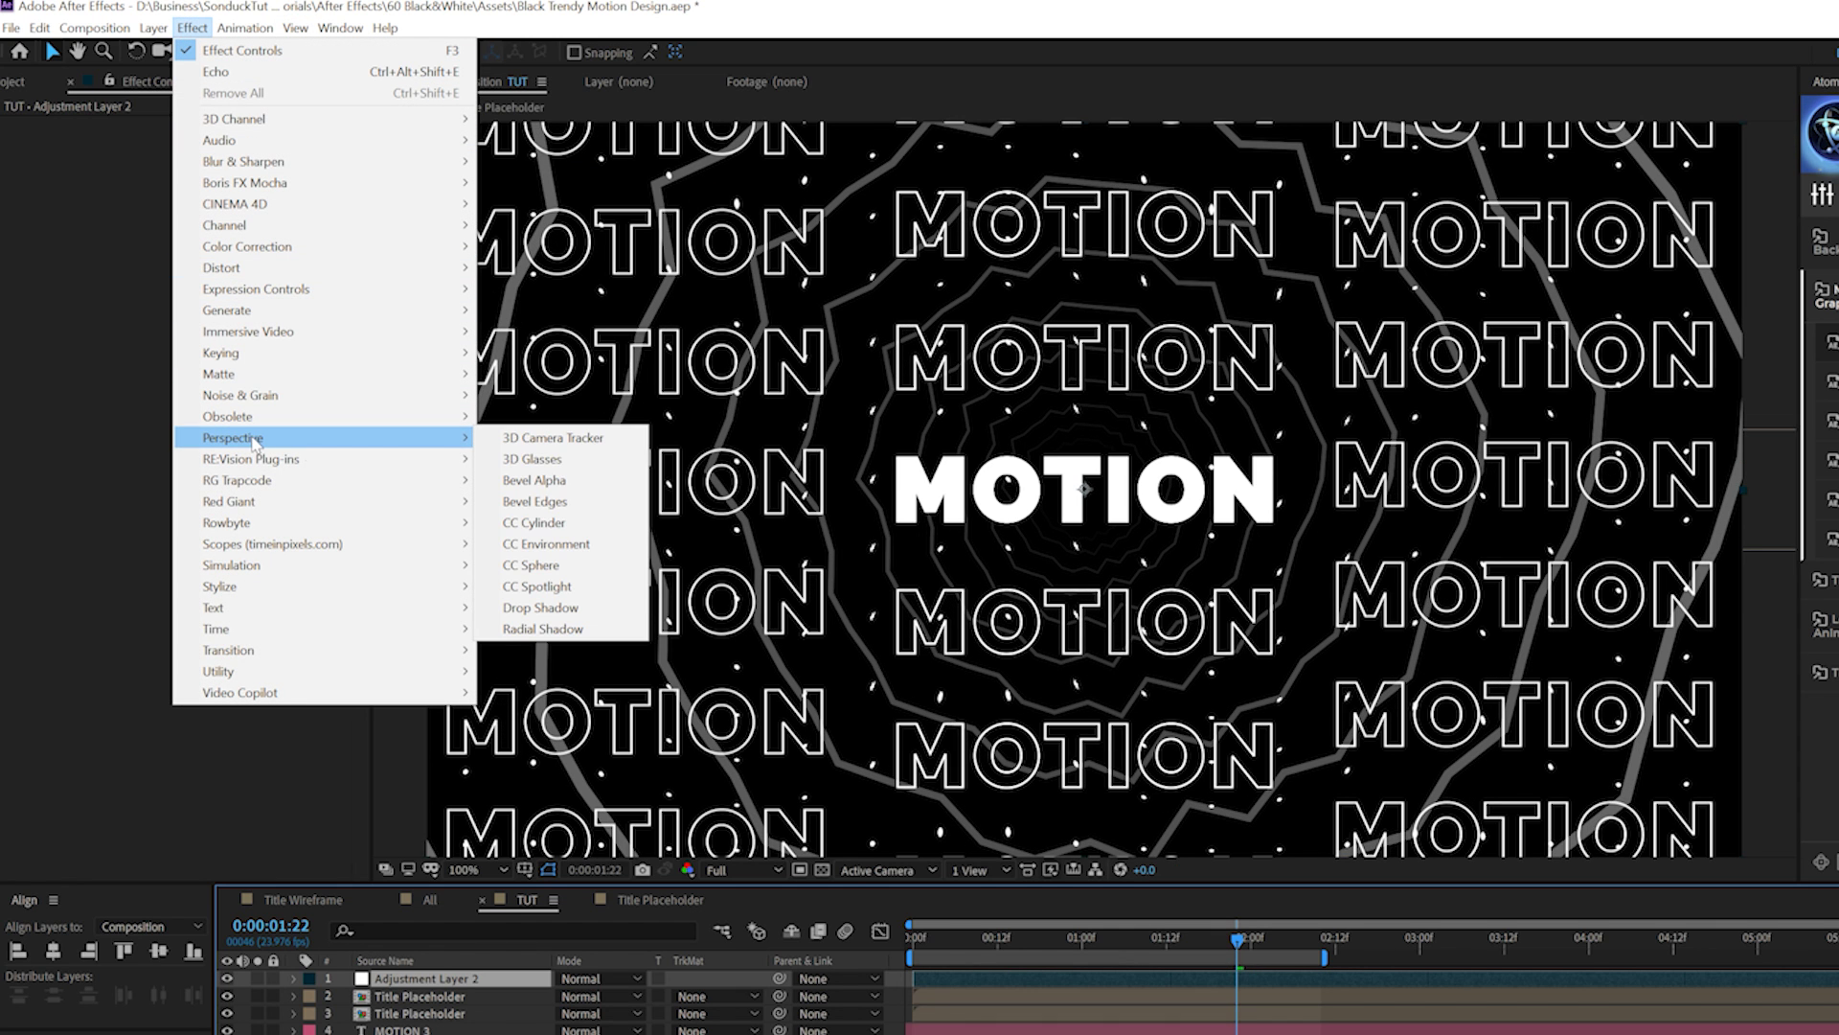
pyautogui.click(544, 591)
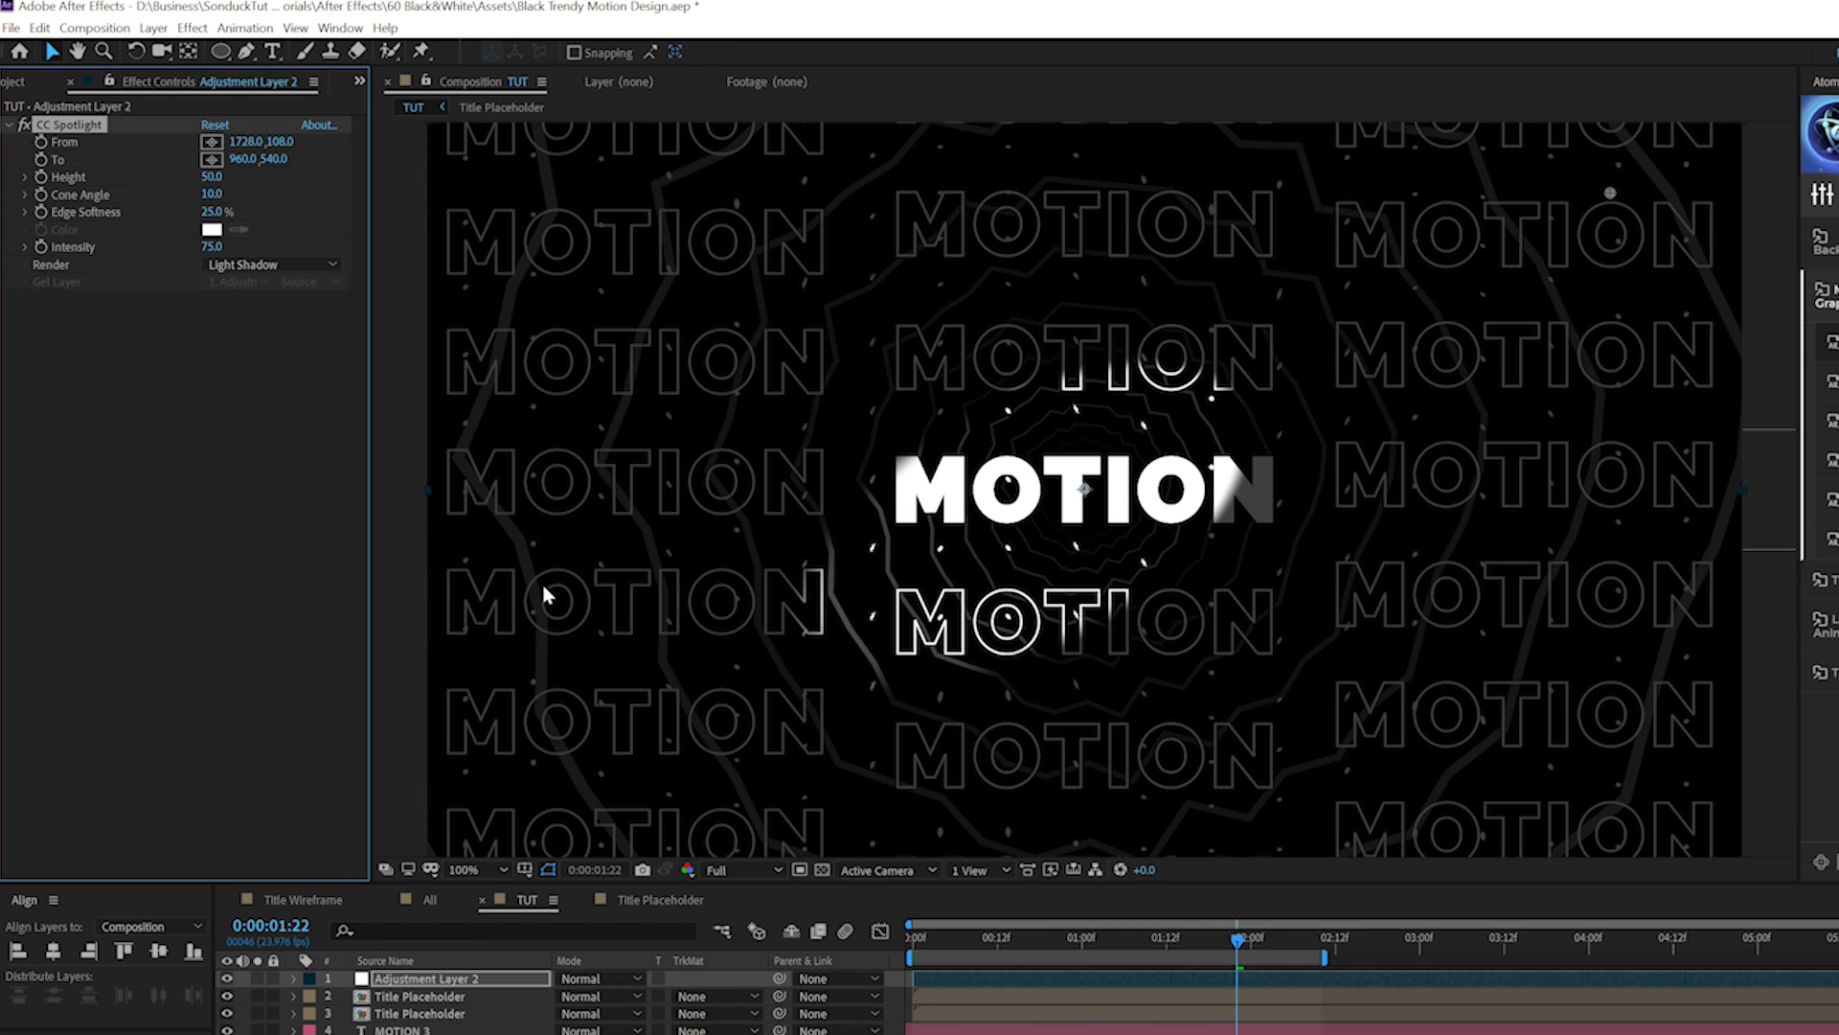
# Step: Set the CC Spotlight source position to 1923, -40, Height to 34, Cone Angle to 8.6 and Edge Softness to 78%
pyautogui.click(83, 124)
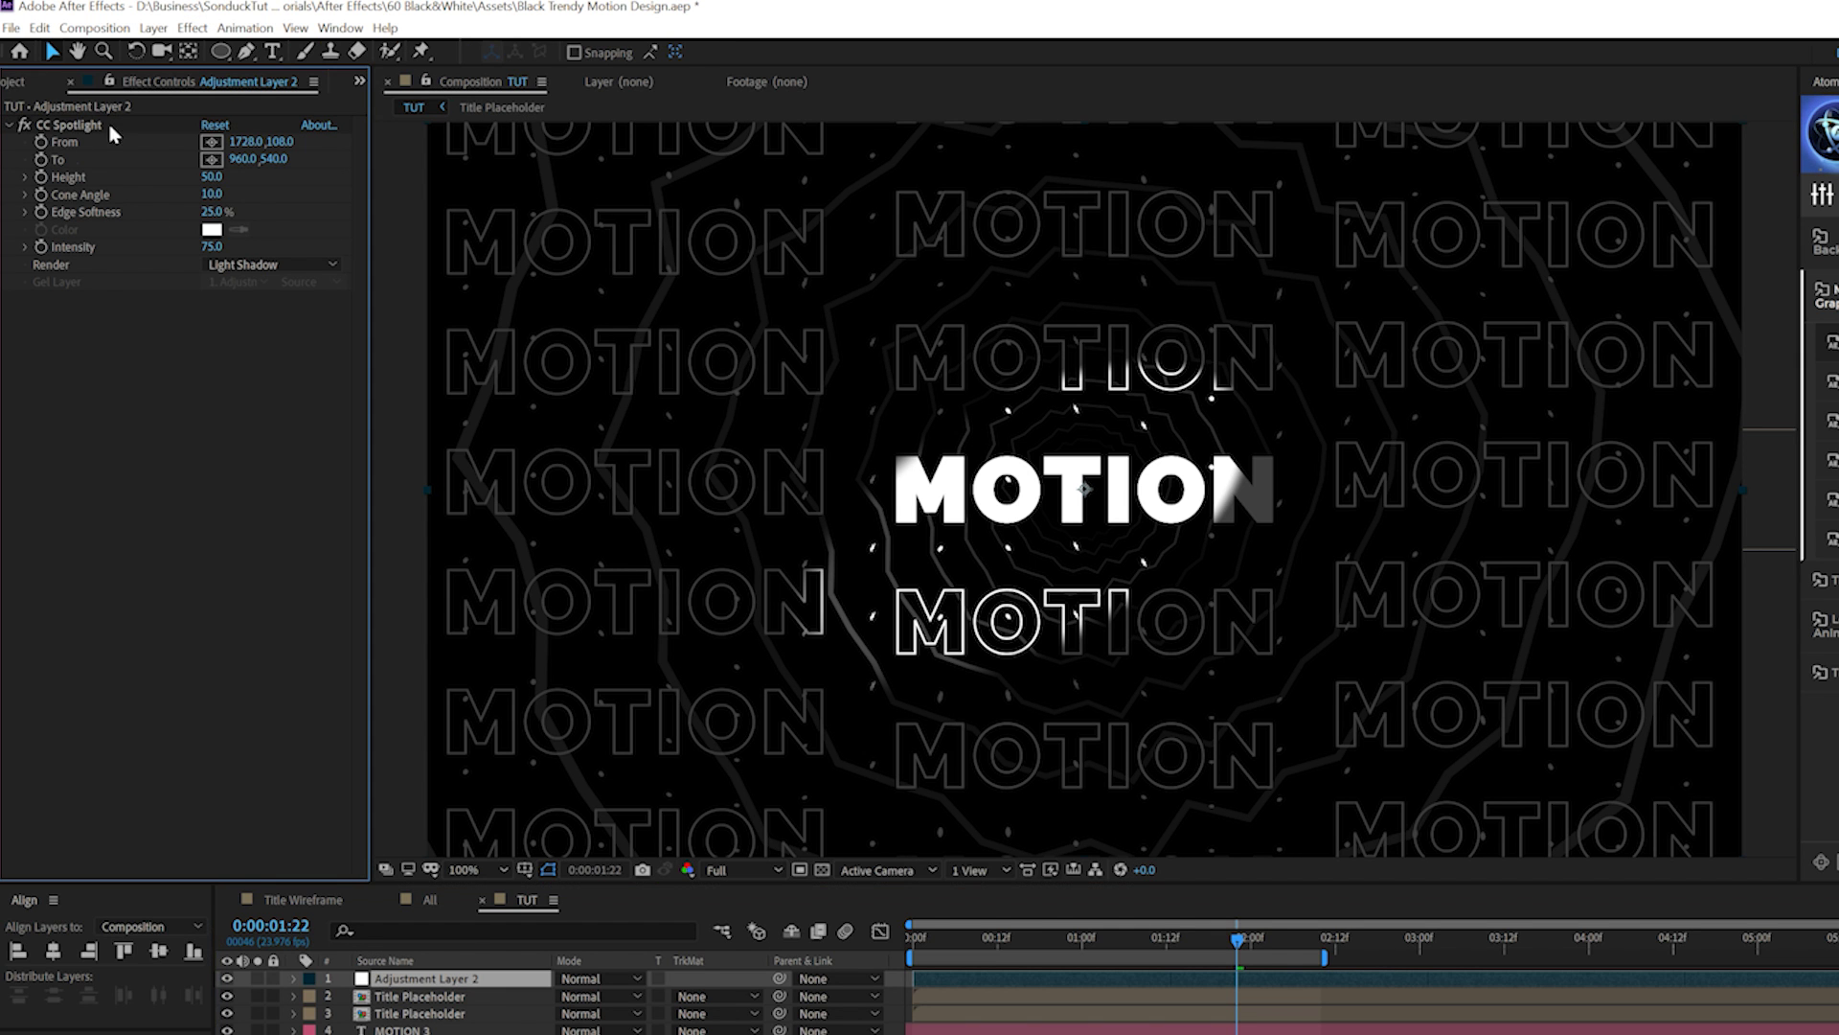
pyautogui.click(60, 126)
pyautogui.moveTo(1611, 195); pyautogui.dragTo(1746, 96)
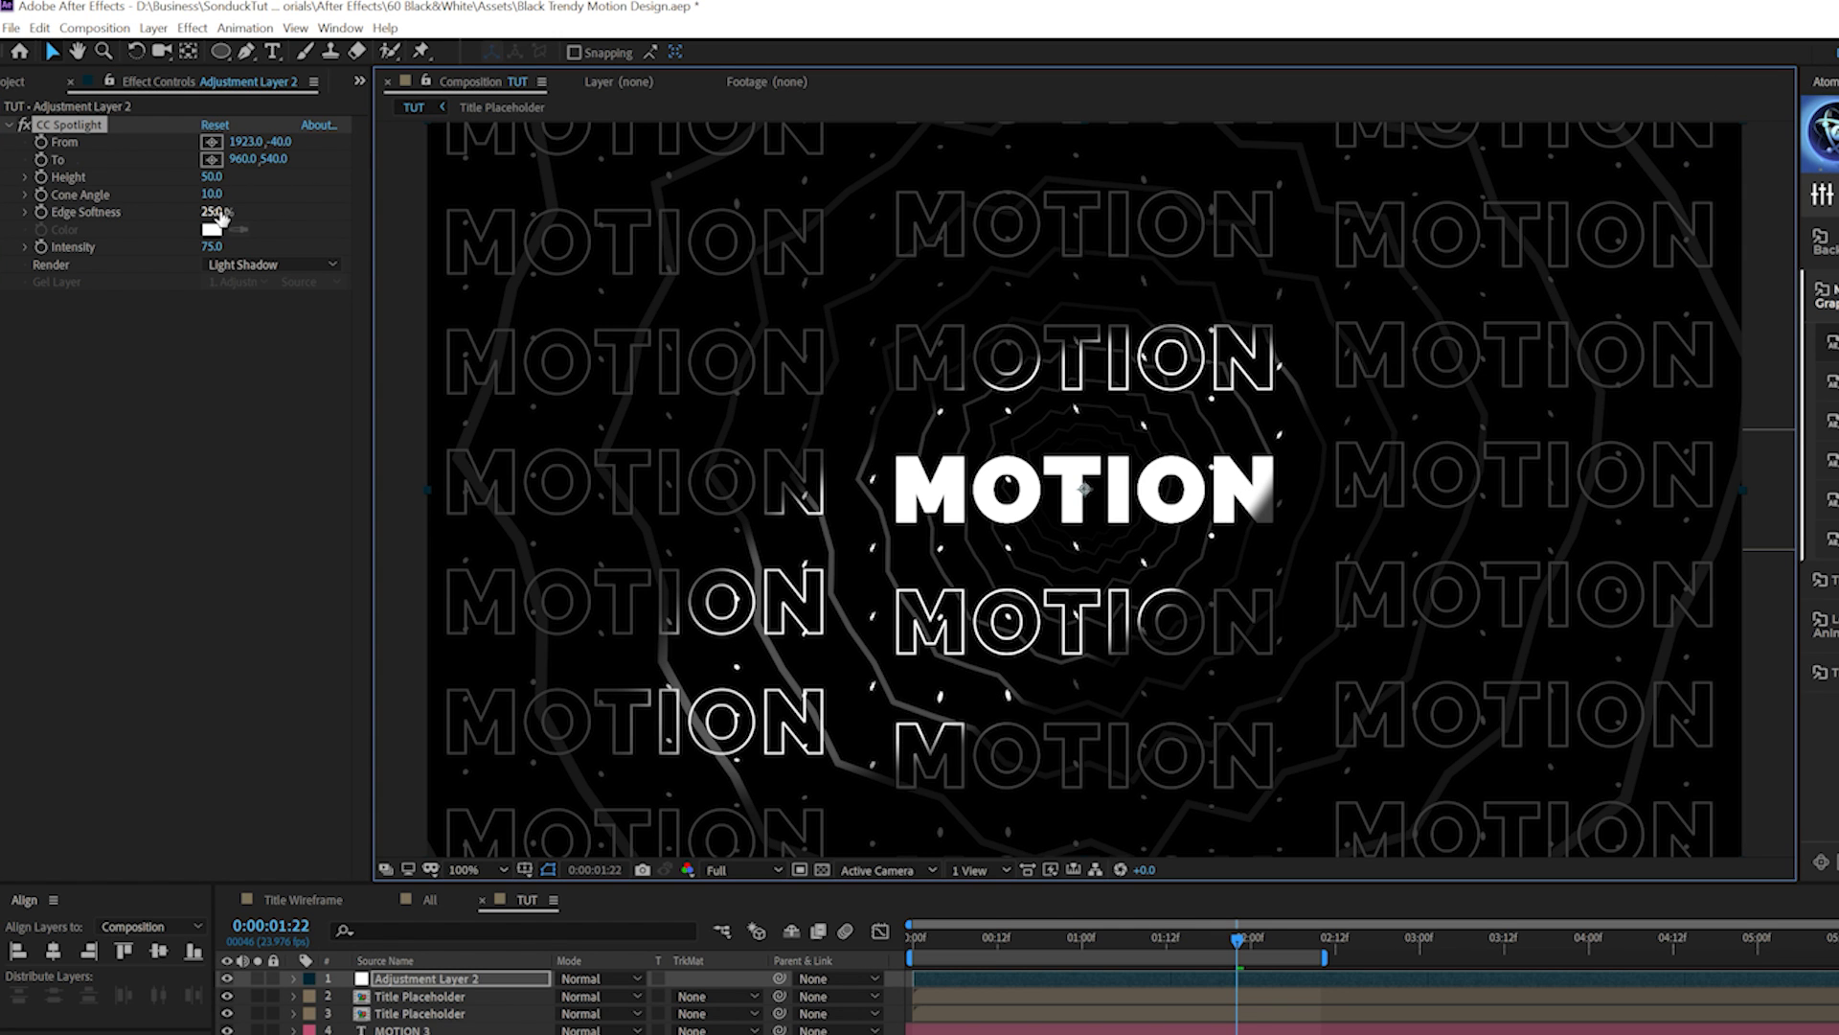
pyautogui.moveTo(210, 176); pyautogui.dragTo(189, 185)
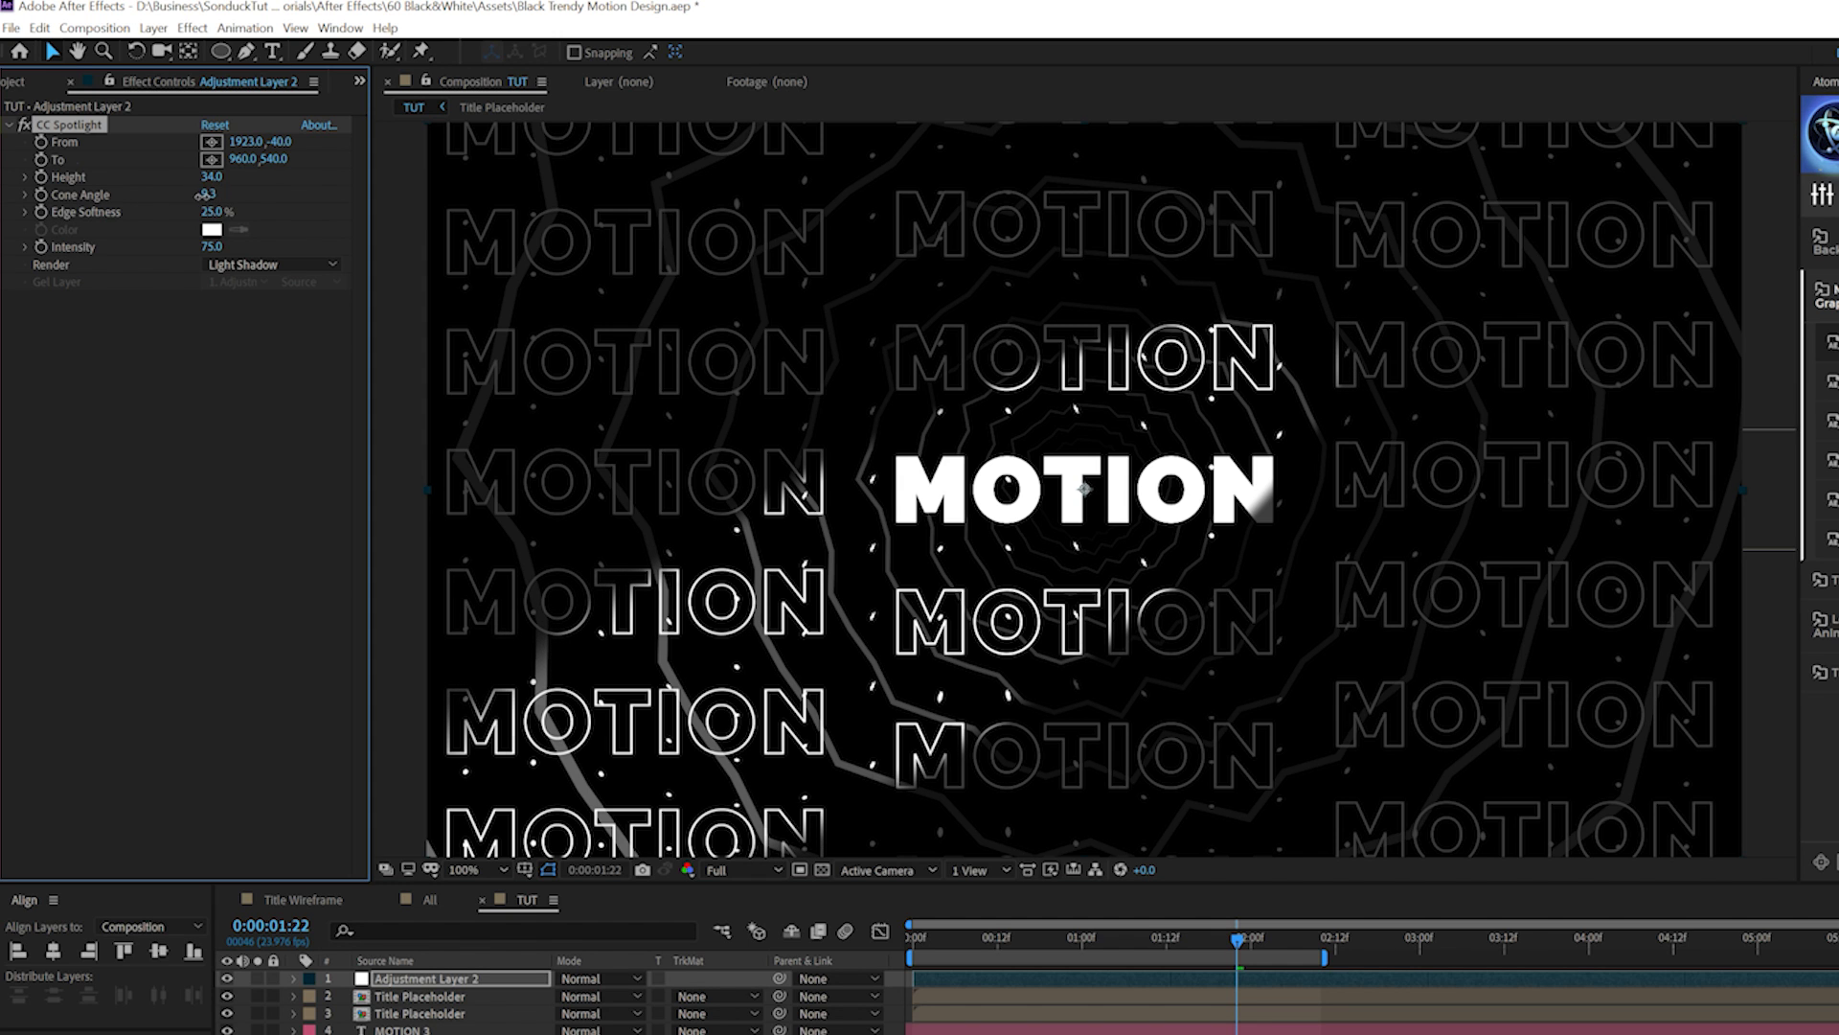
pyautogui.moveTo(201, 194); pyautogui.dragTo(209, 195)
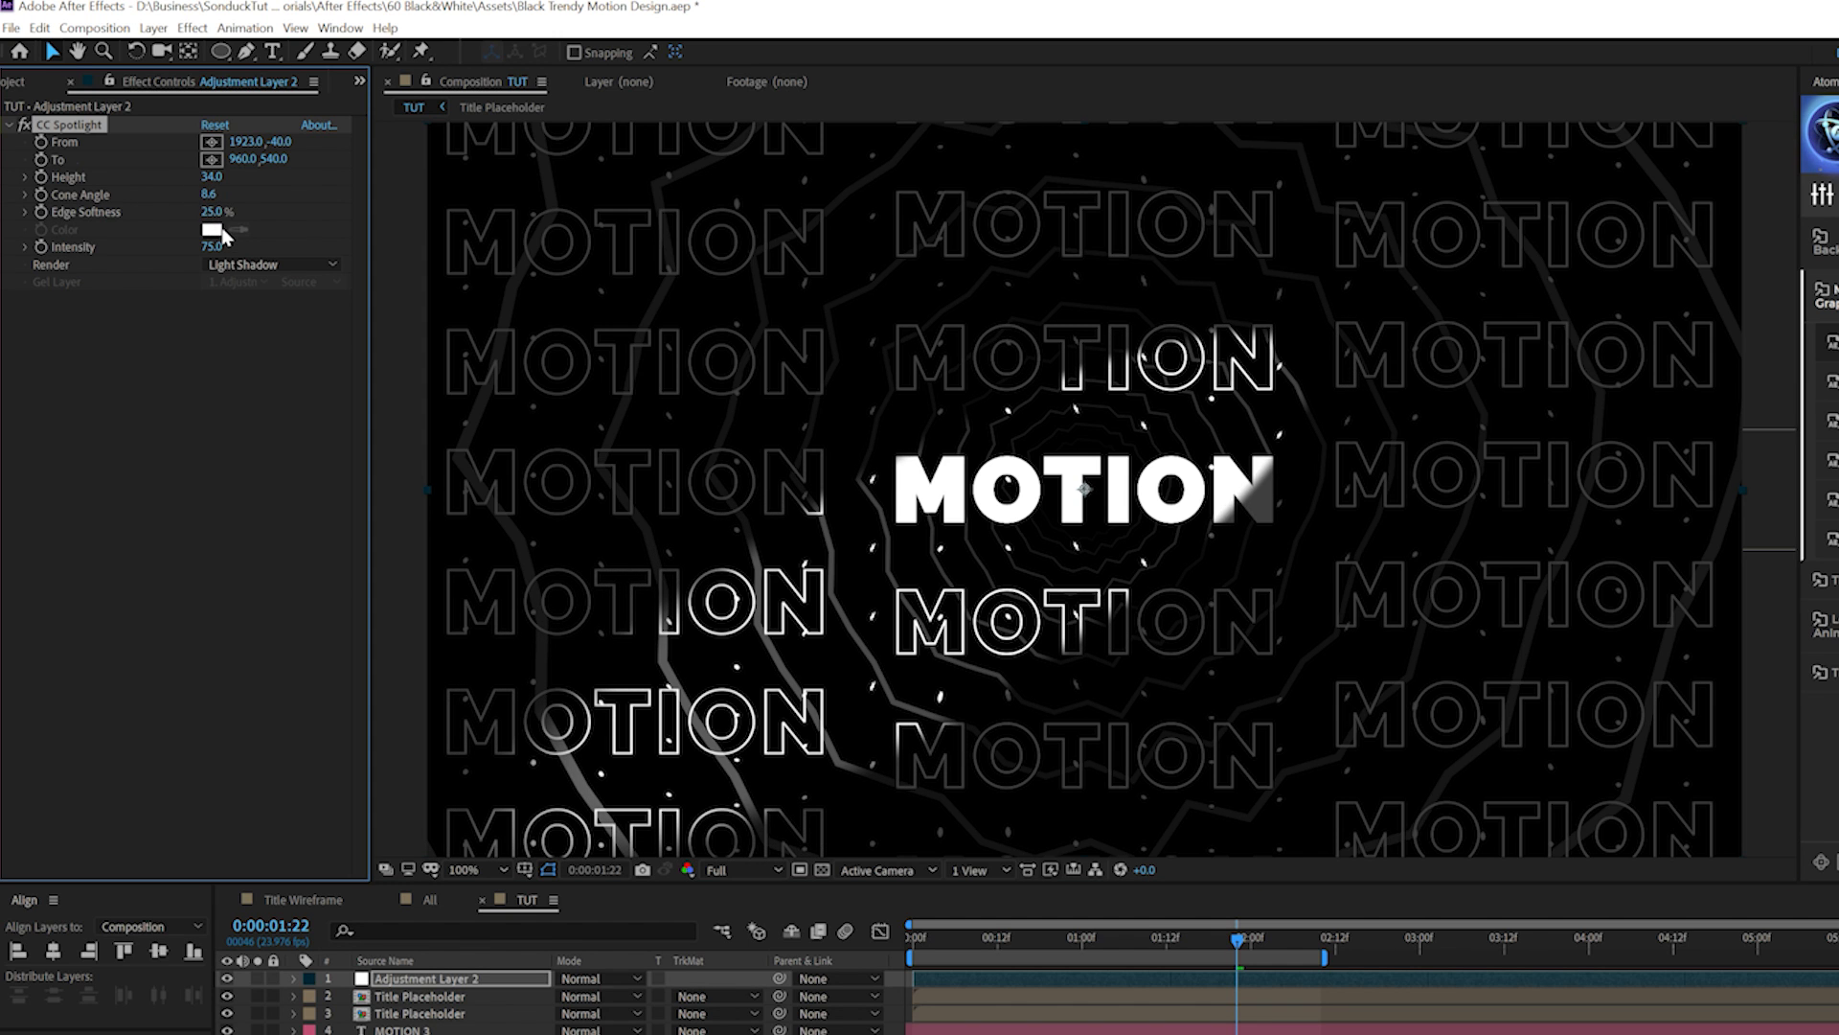
pyautogui.moveTo(211, 219); pyautogui.dragTo(301, 222)
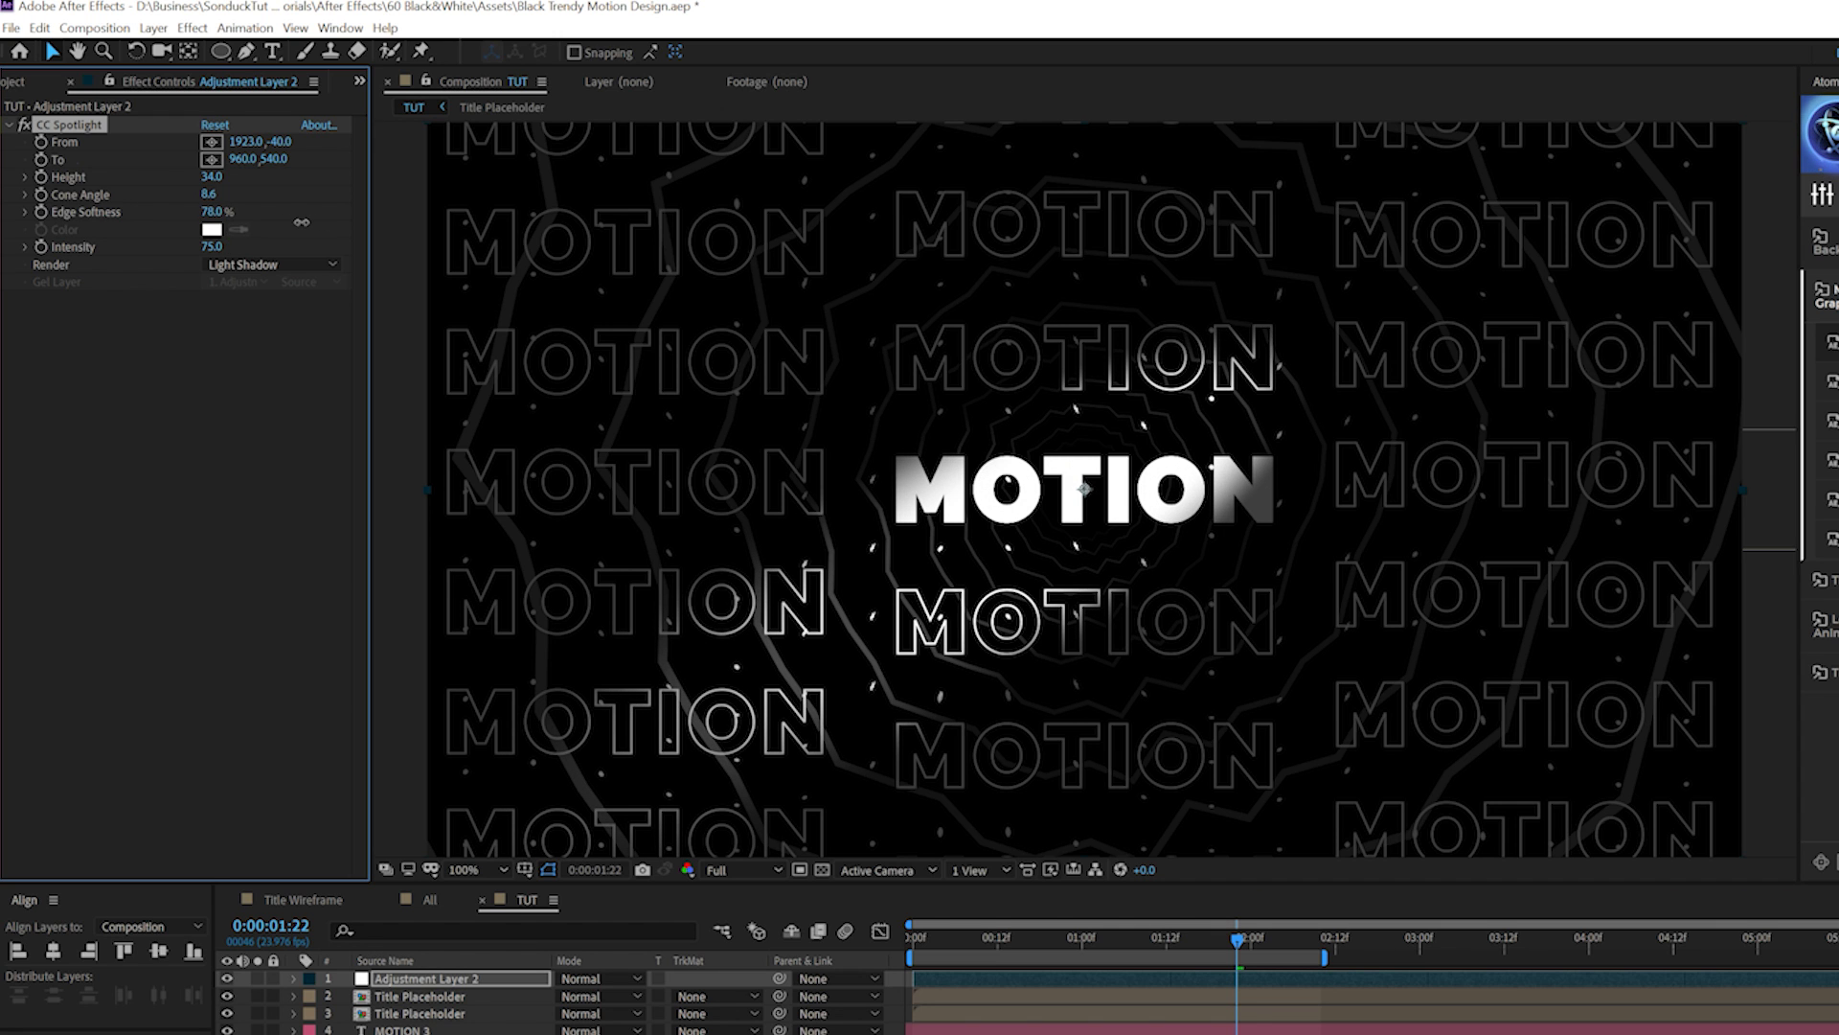
# Step: Move the spotlight's source point farther outside the frame to 2075, -128 and preview the lit animation
pyautogui.press(',')
pyautogui.press(',')
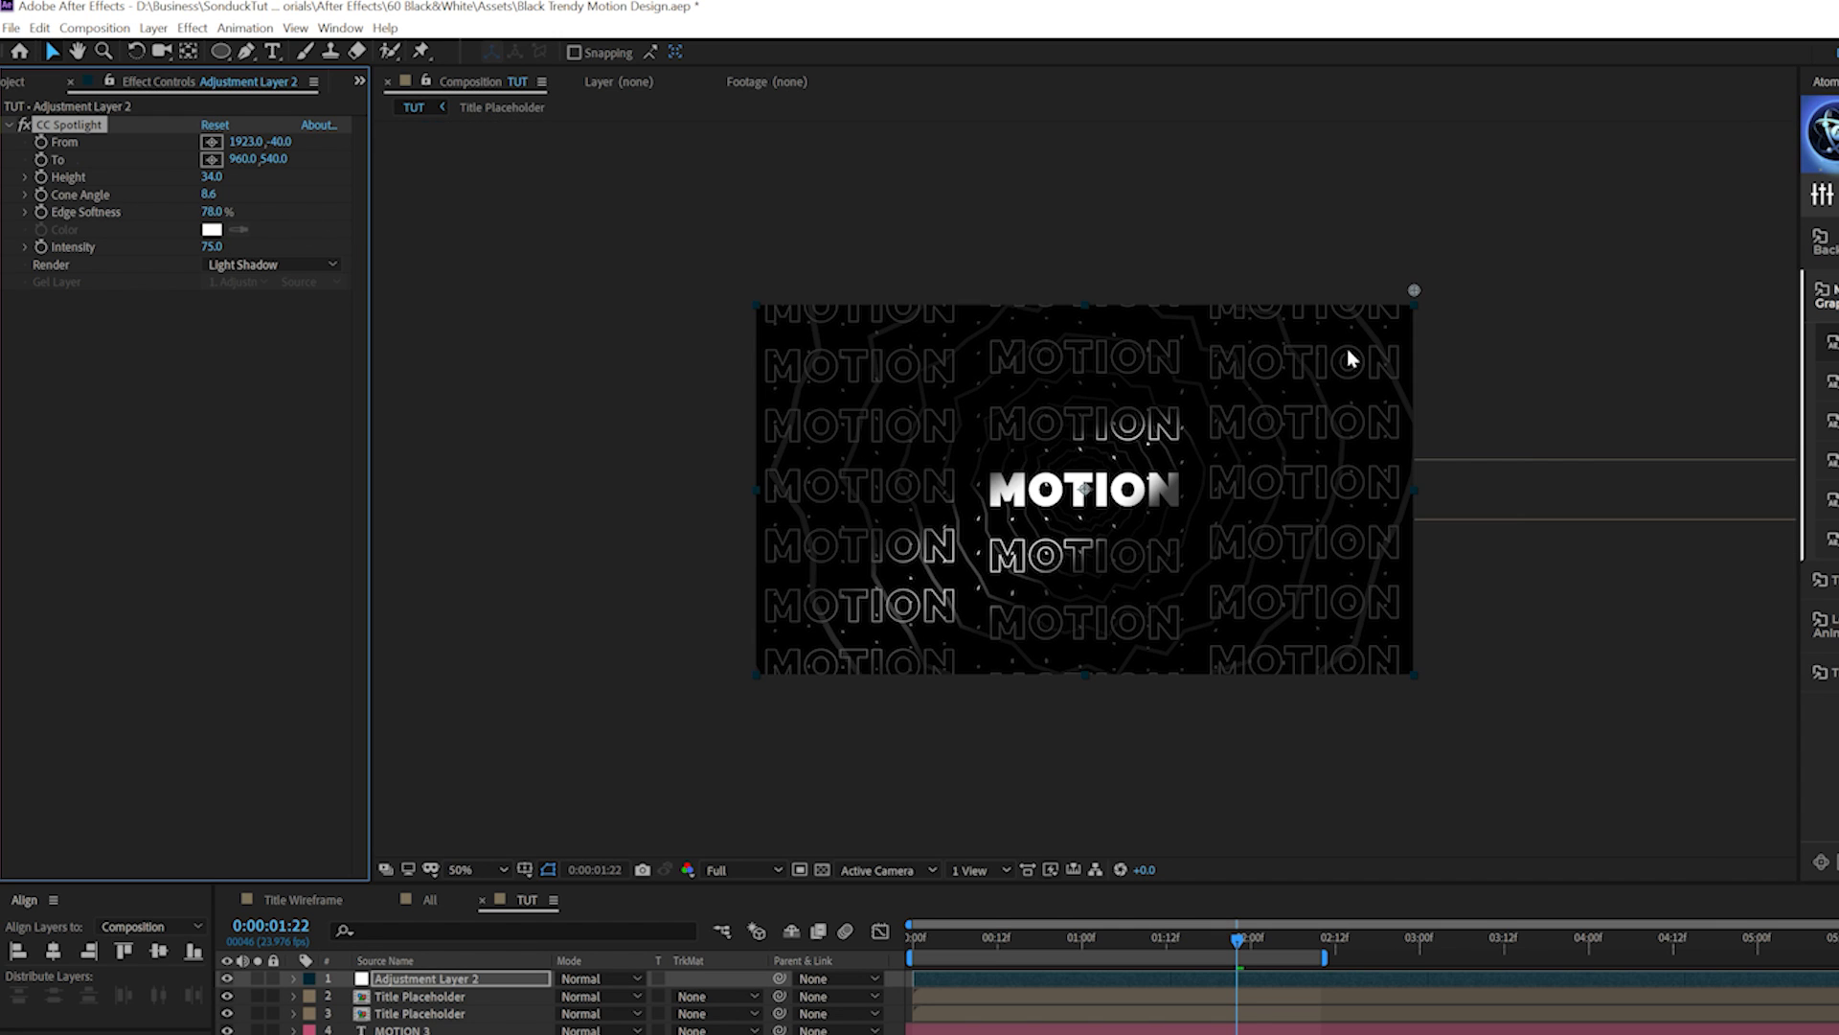
pyautogui.moveTo(1414, 291); pyautogui.dragTo(1474, 255)
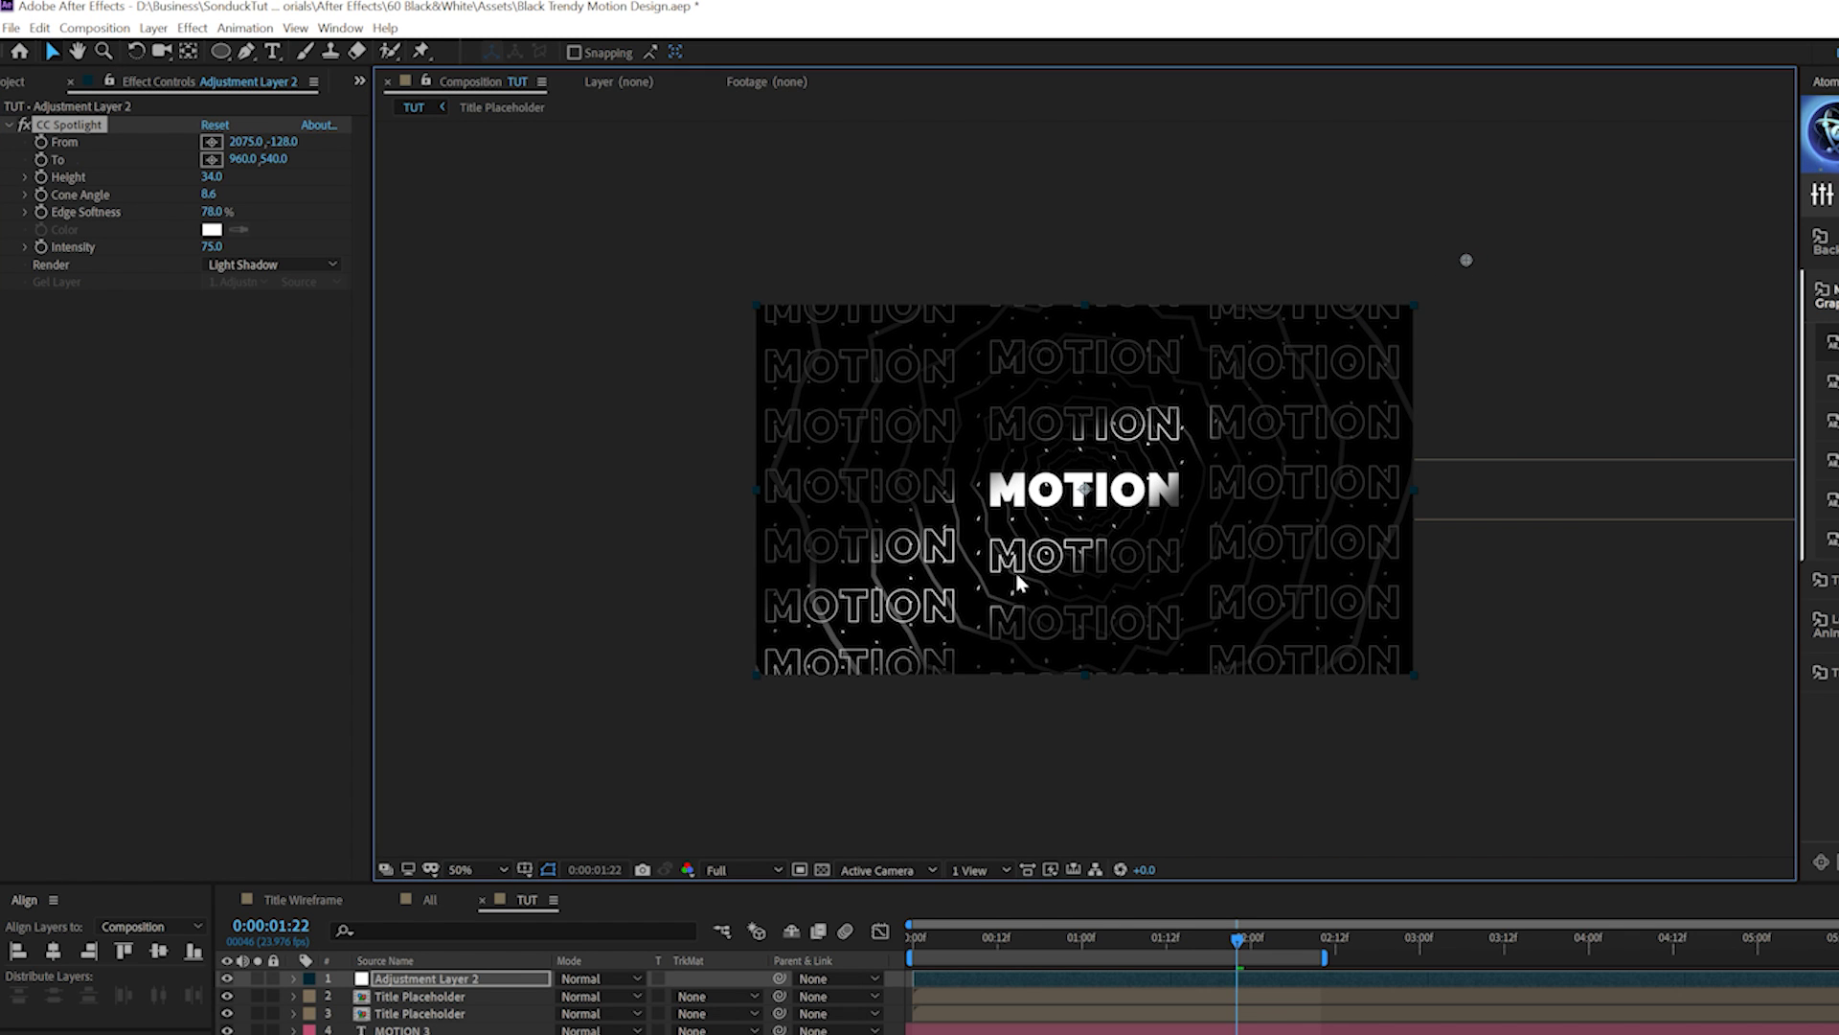
pyautogui.press('.')
pyautogui.press('.')
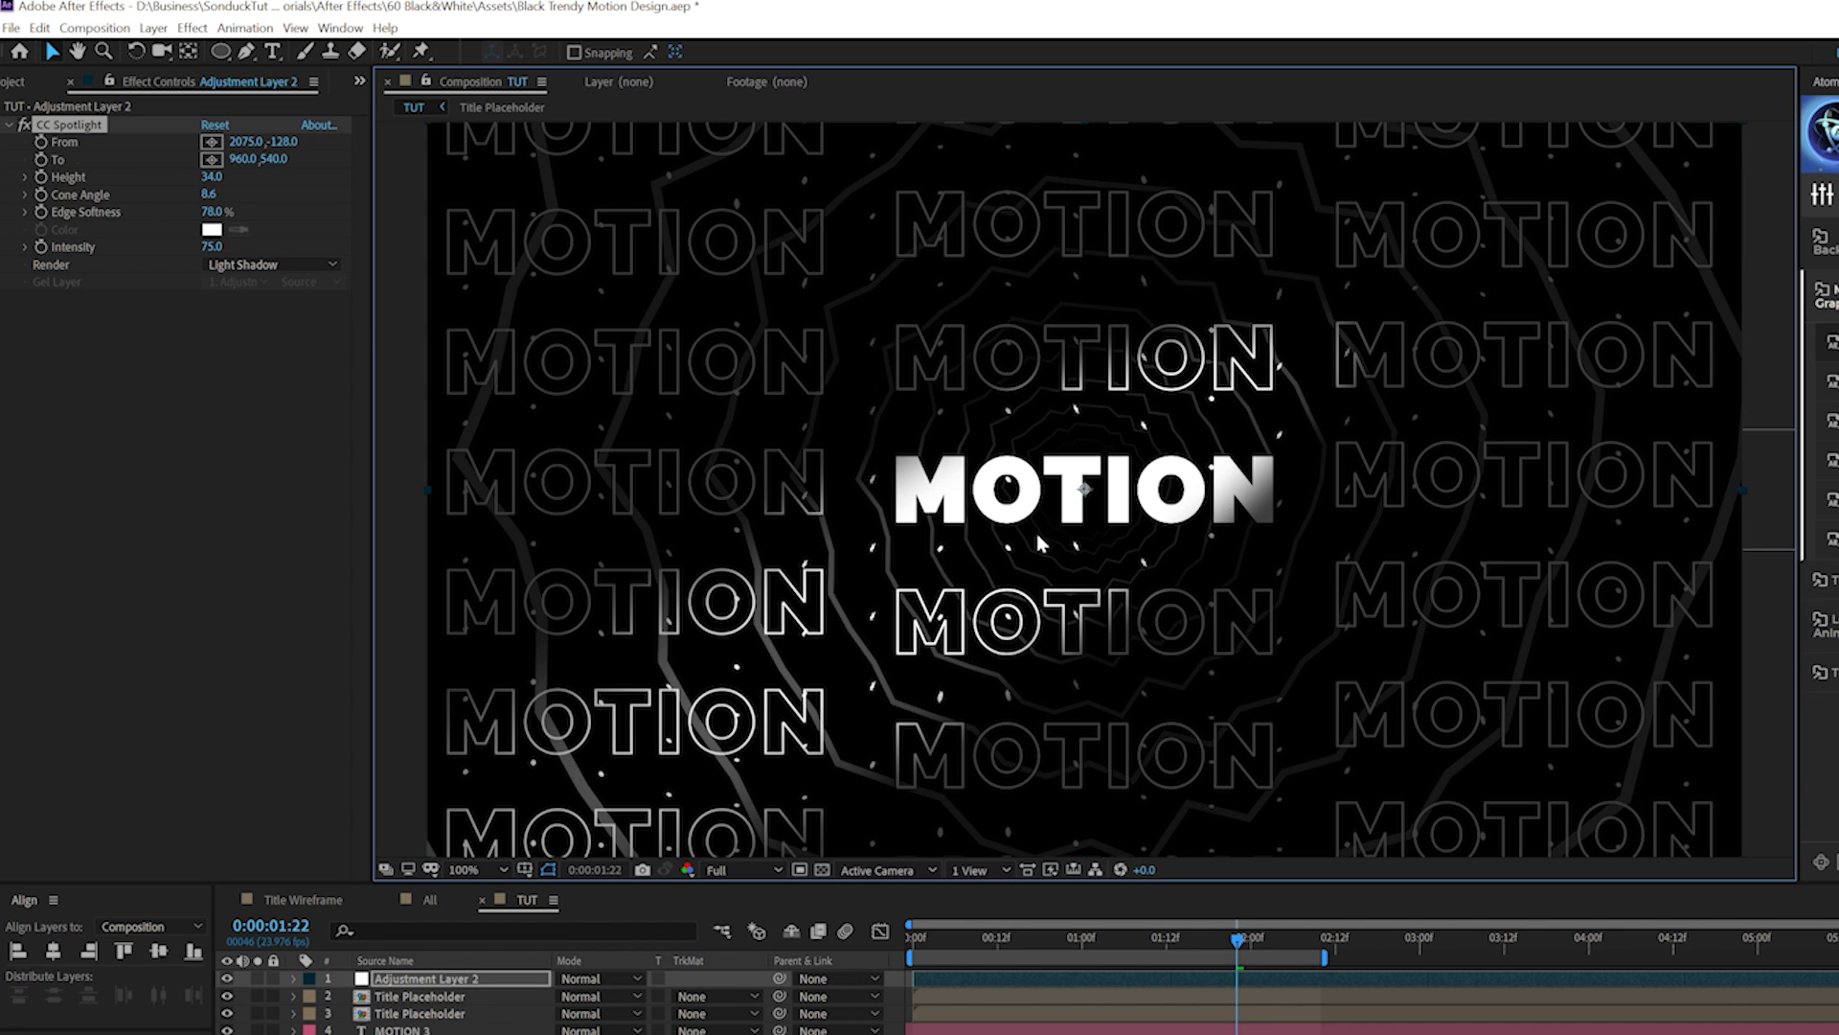
pyautogui.press(',')
pyautogui.press(',')
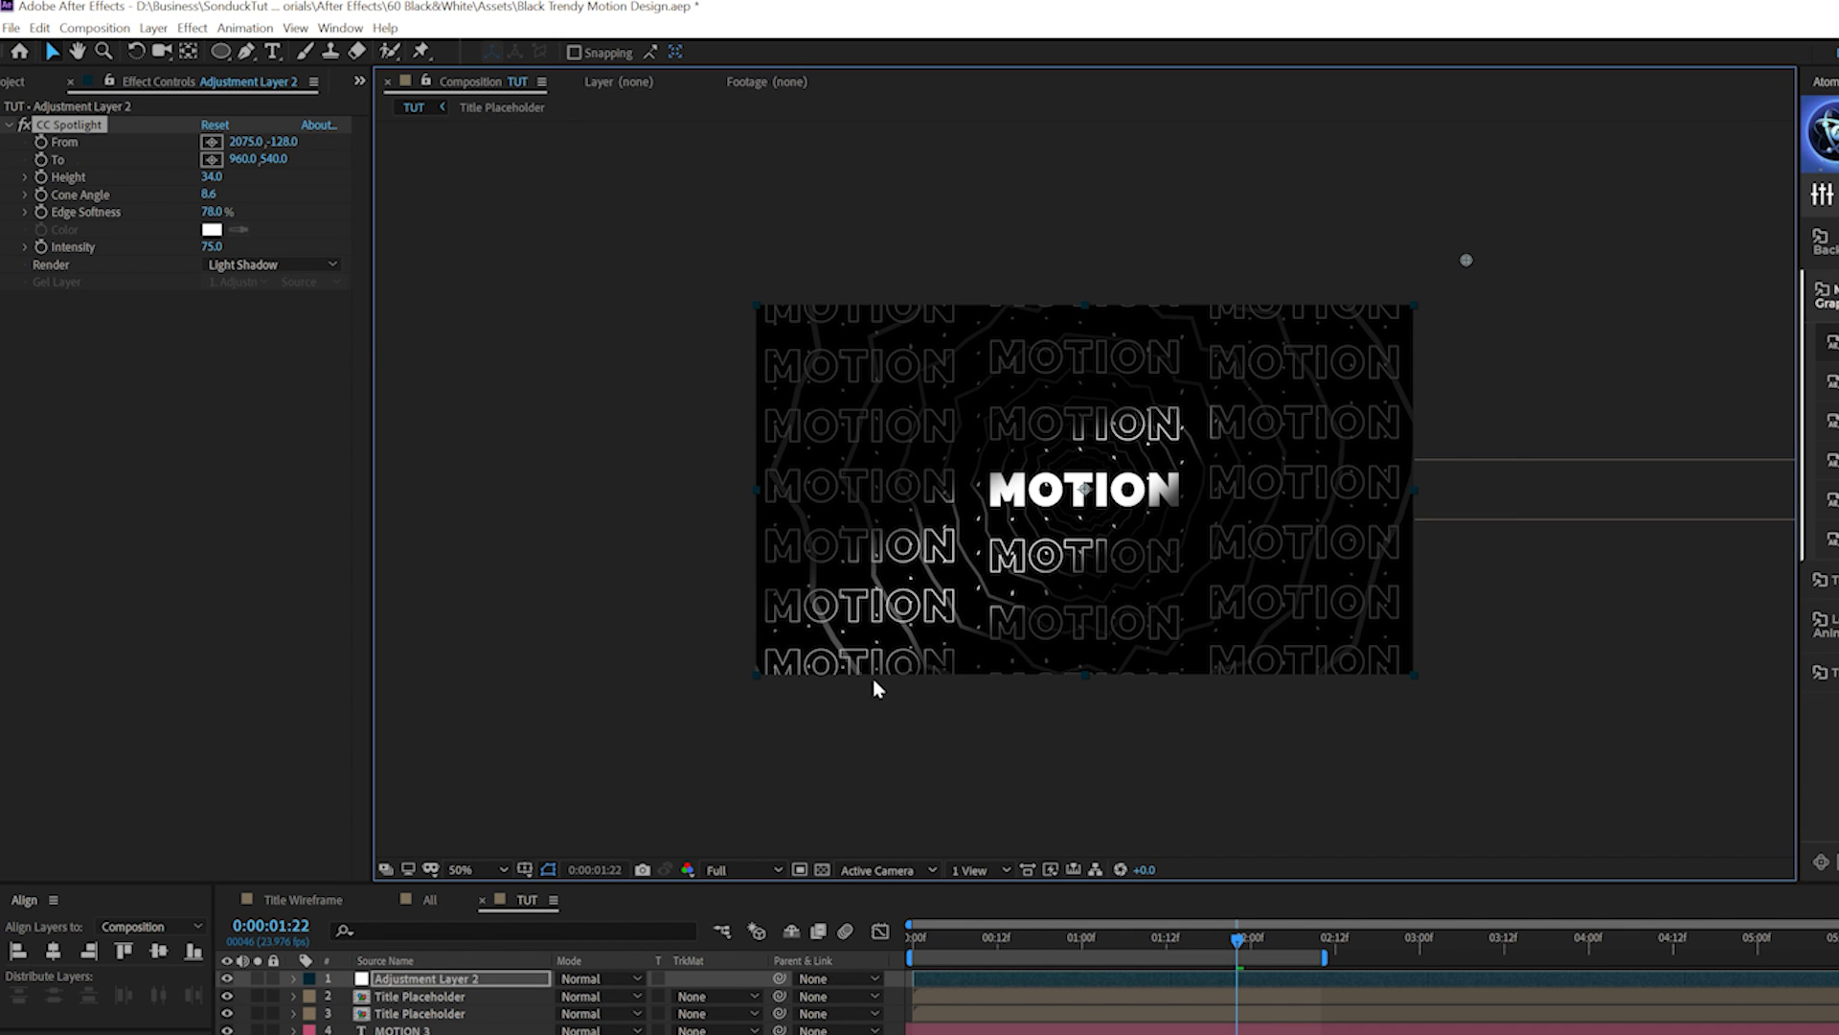
pyautogui.click(912, 956)
pyautogui.press('space')
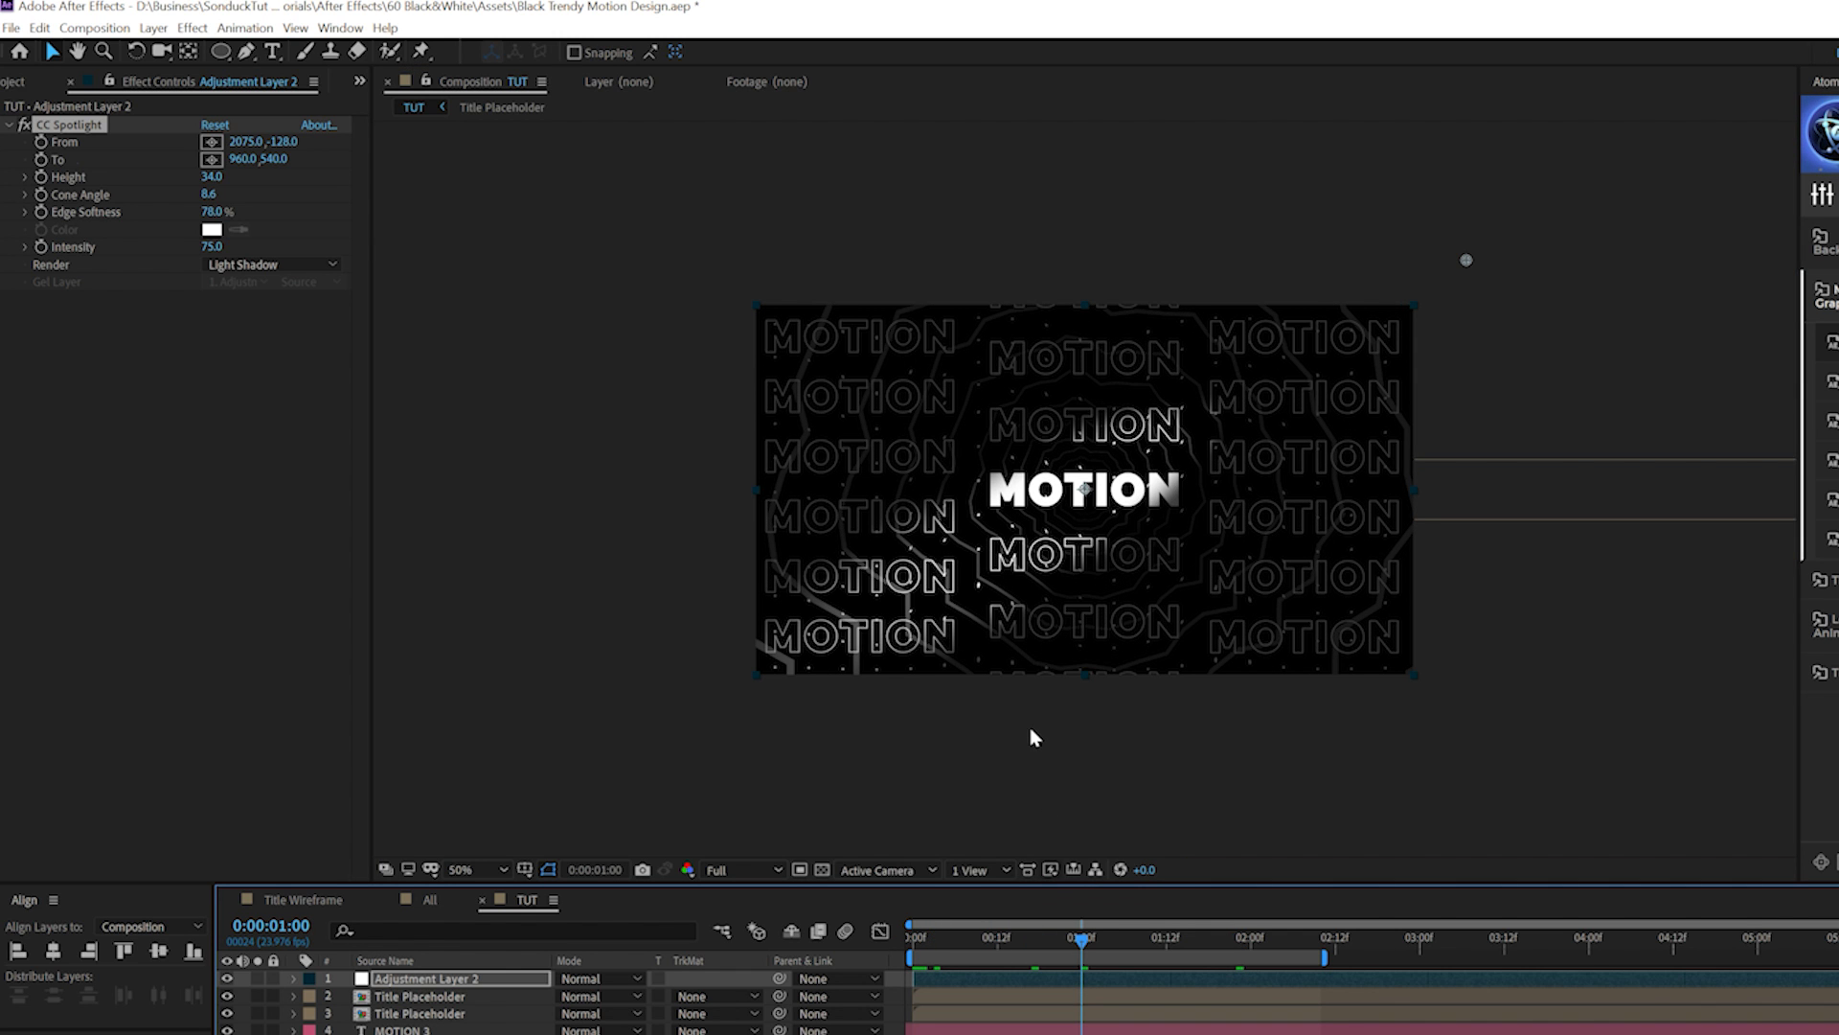
# Step: Apply the CC Lens effect to the adjustment layer and set its Size to 103
pyautogui.press('.')
pyautogui.press('.')
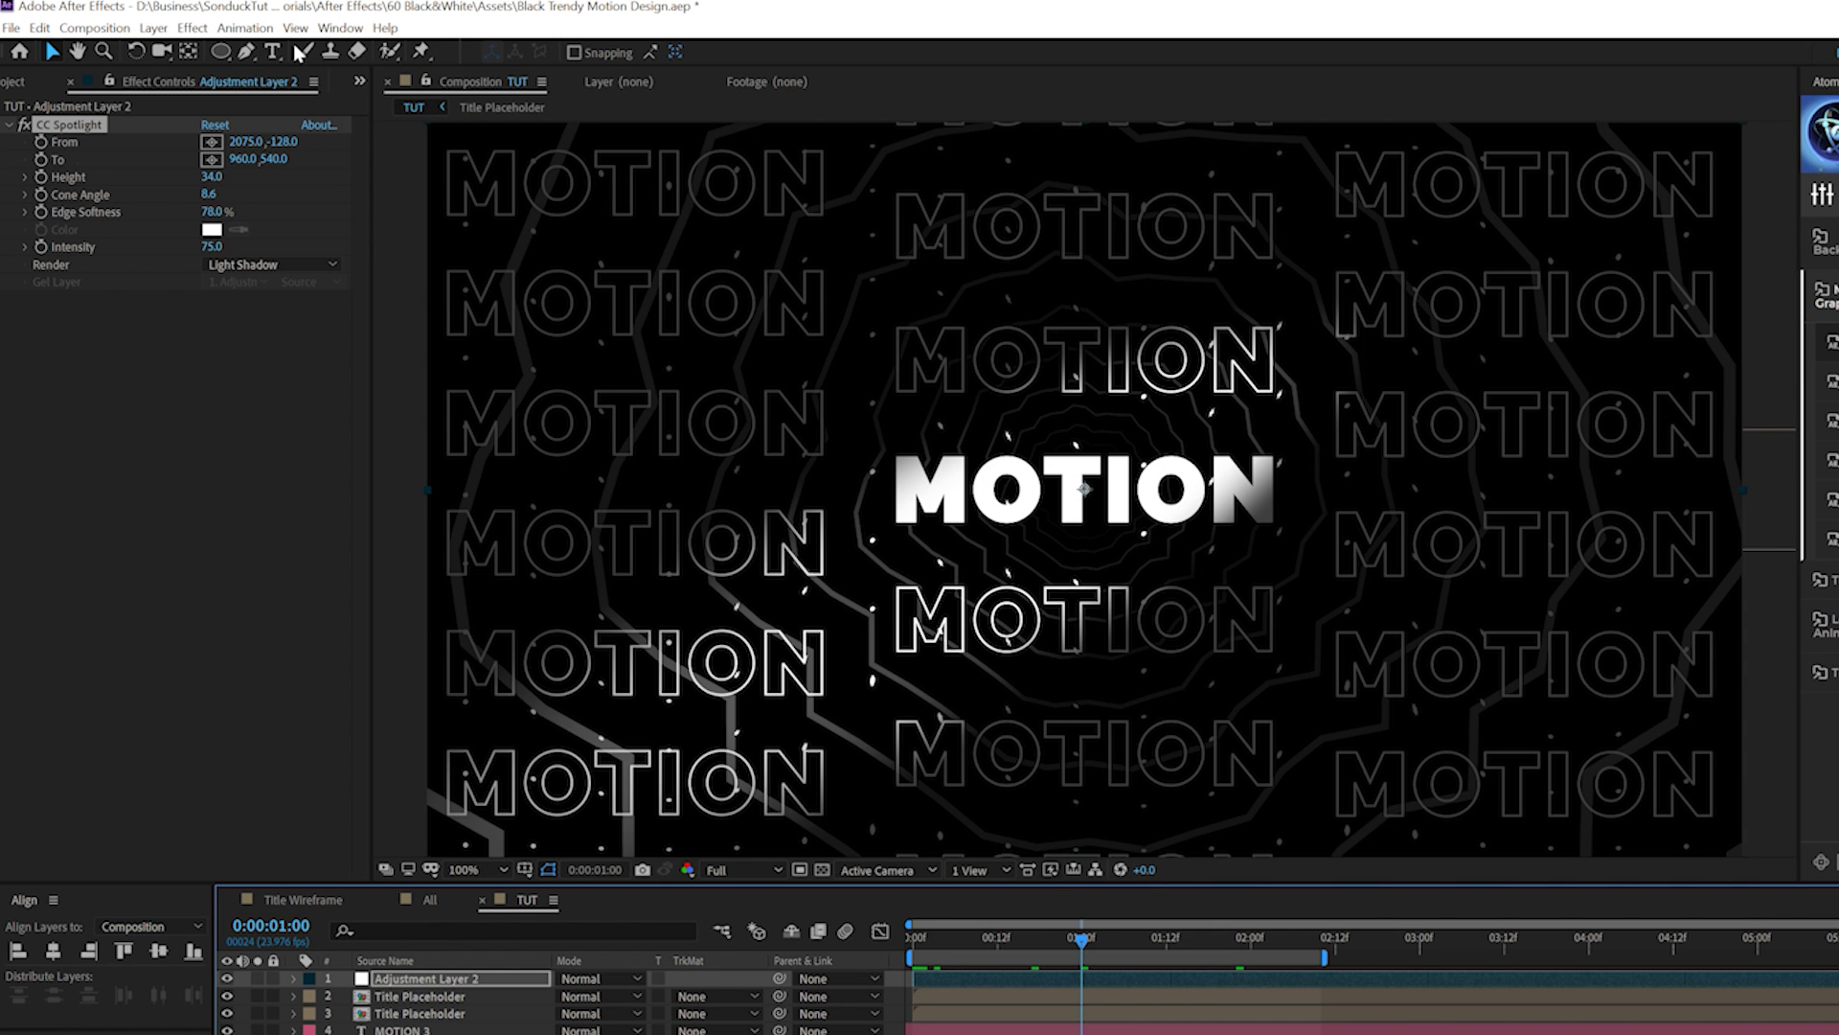
pyautogui.click(193, 29)
pyautogui.moveTo(316, 268)
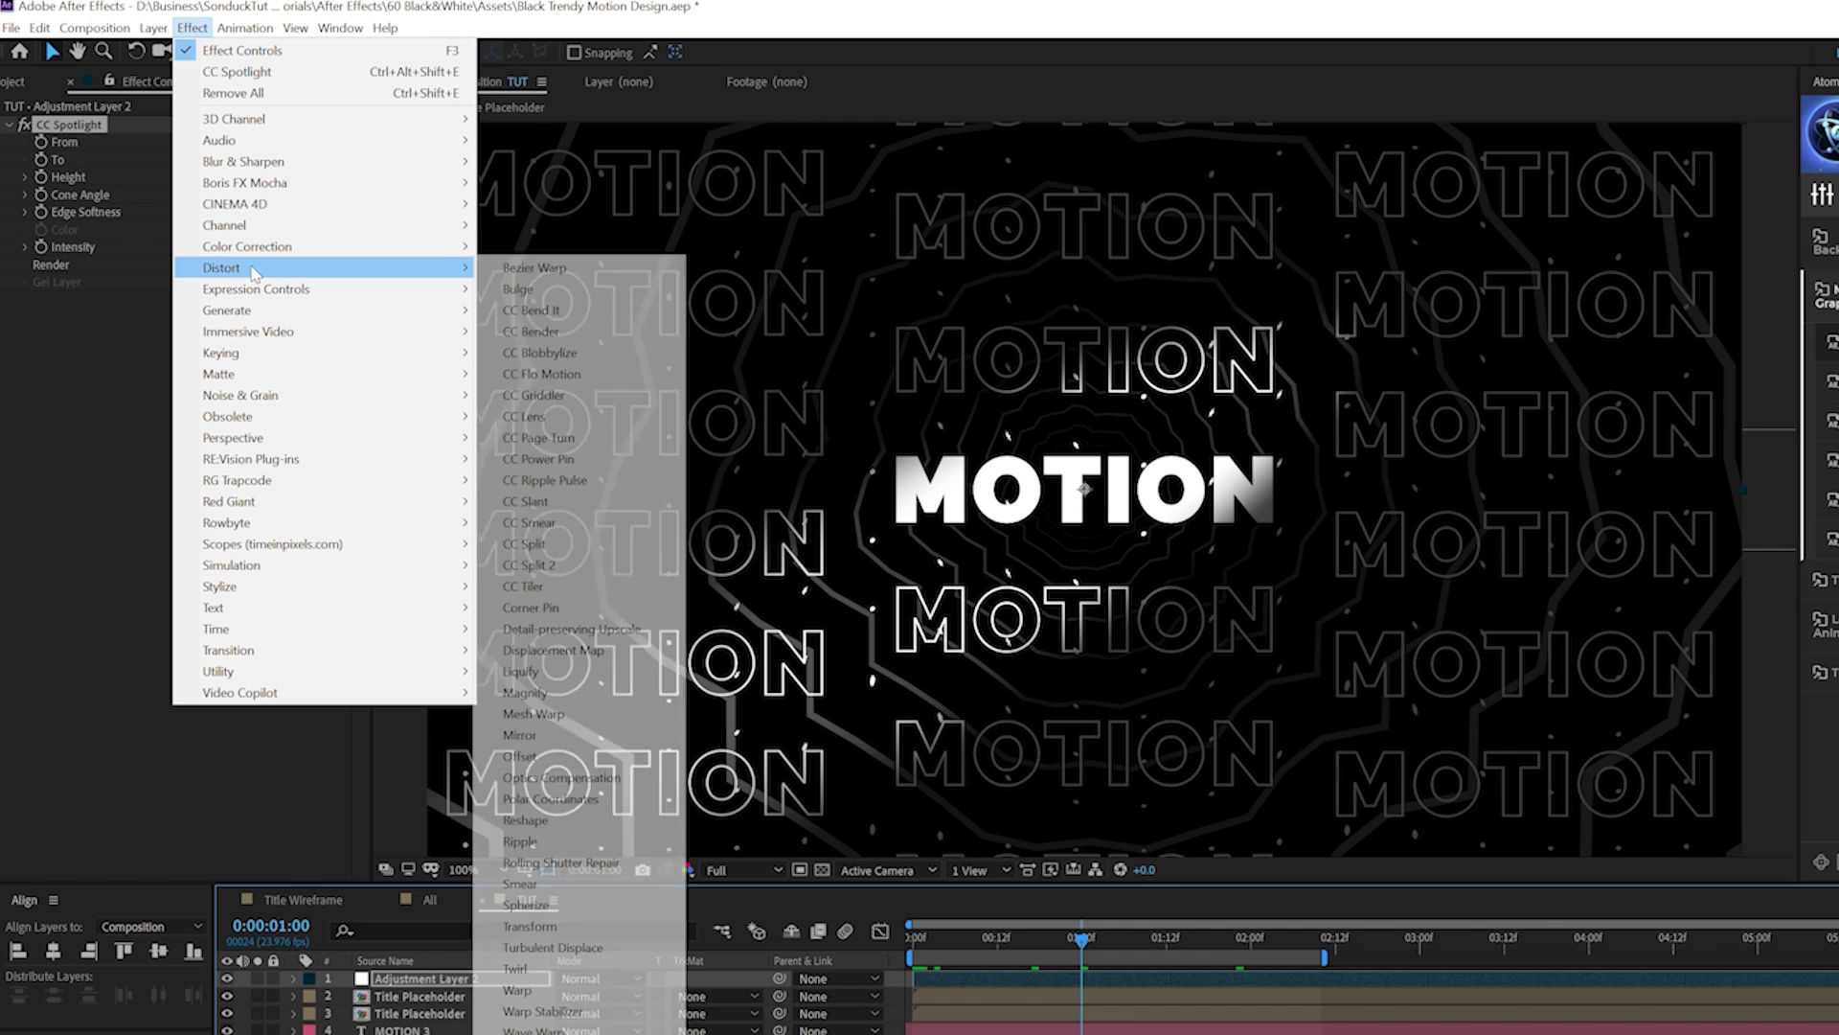
pyautogui.click(533, 417)
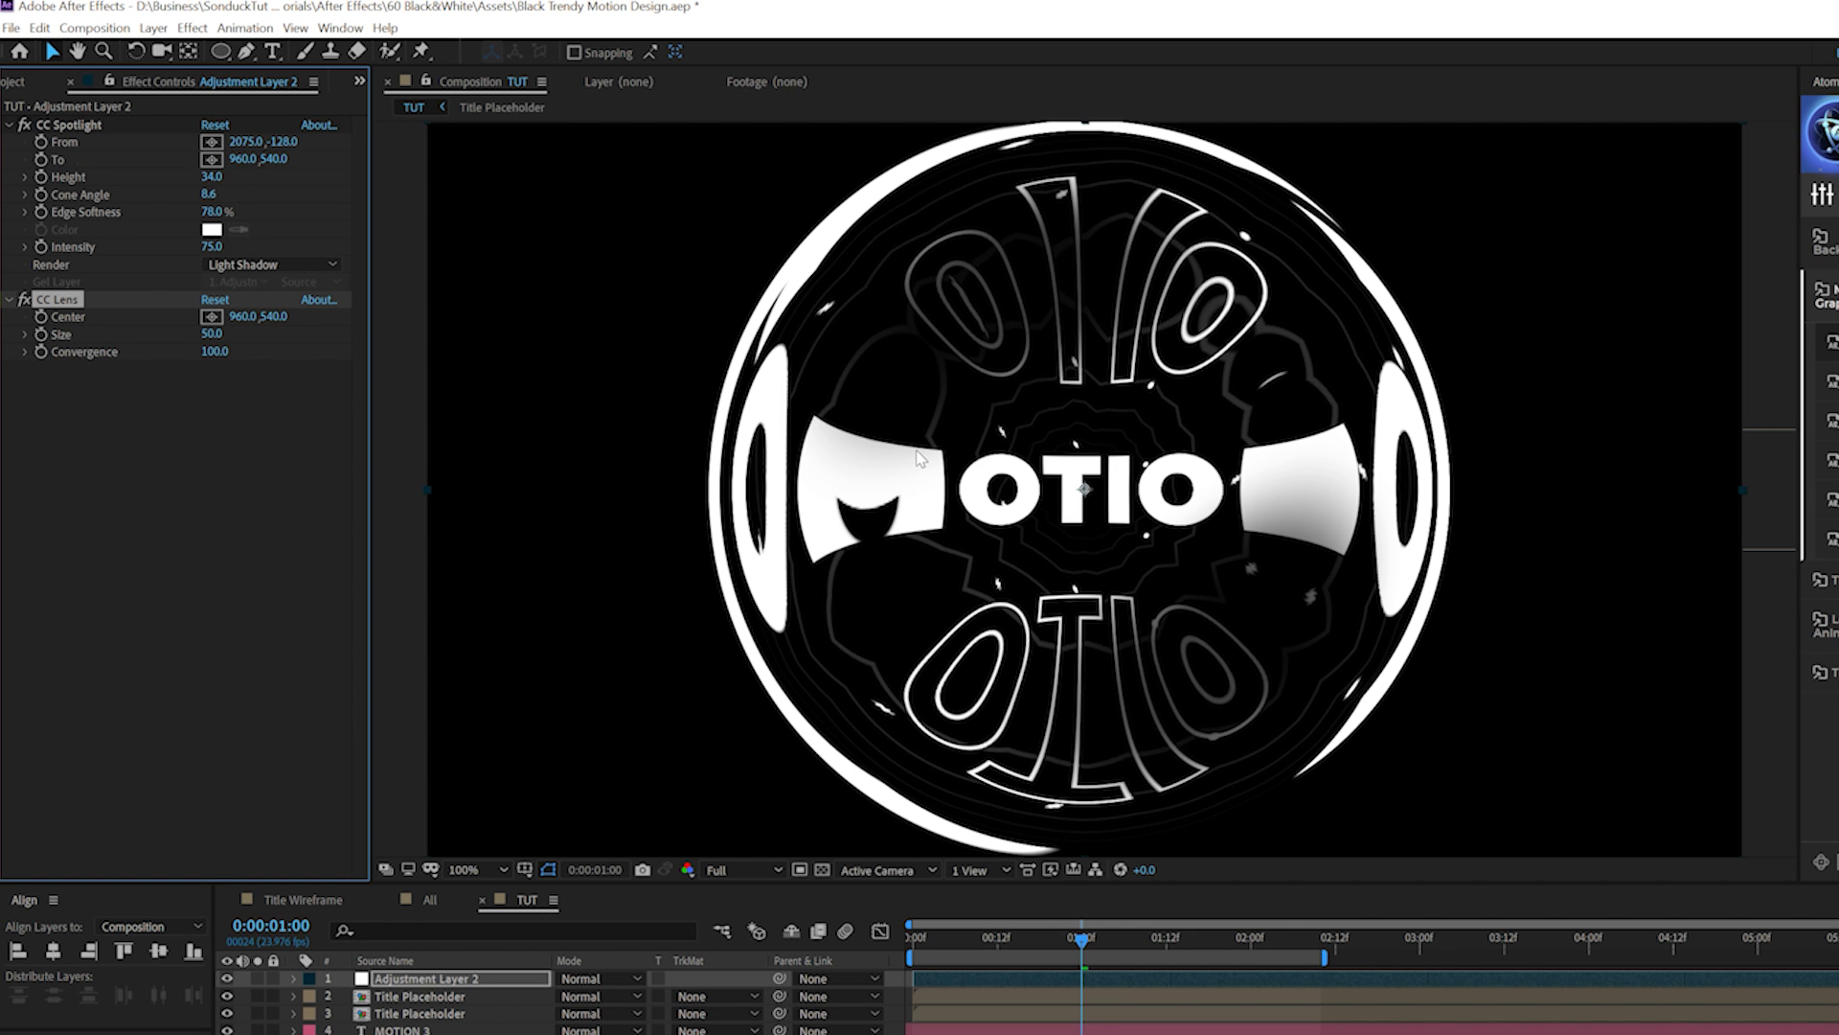
pyautogui.moveTo(207, 343); pyautogui.dragTo(265, 340)
# Step: Start keyframing the CC Lens Size at the beginning of the composition and set it to 366 at 0:00:01:12
pyautogui.click(915, 946)
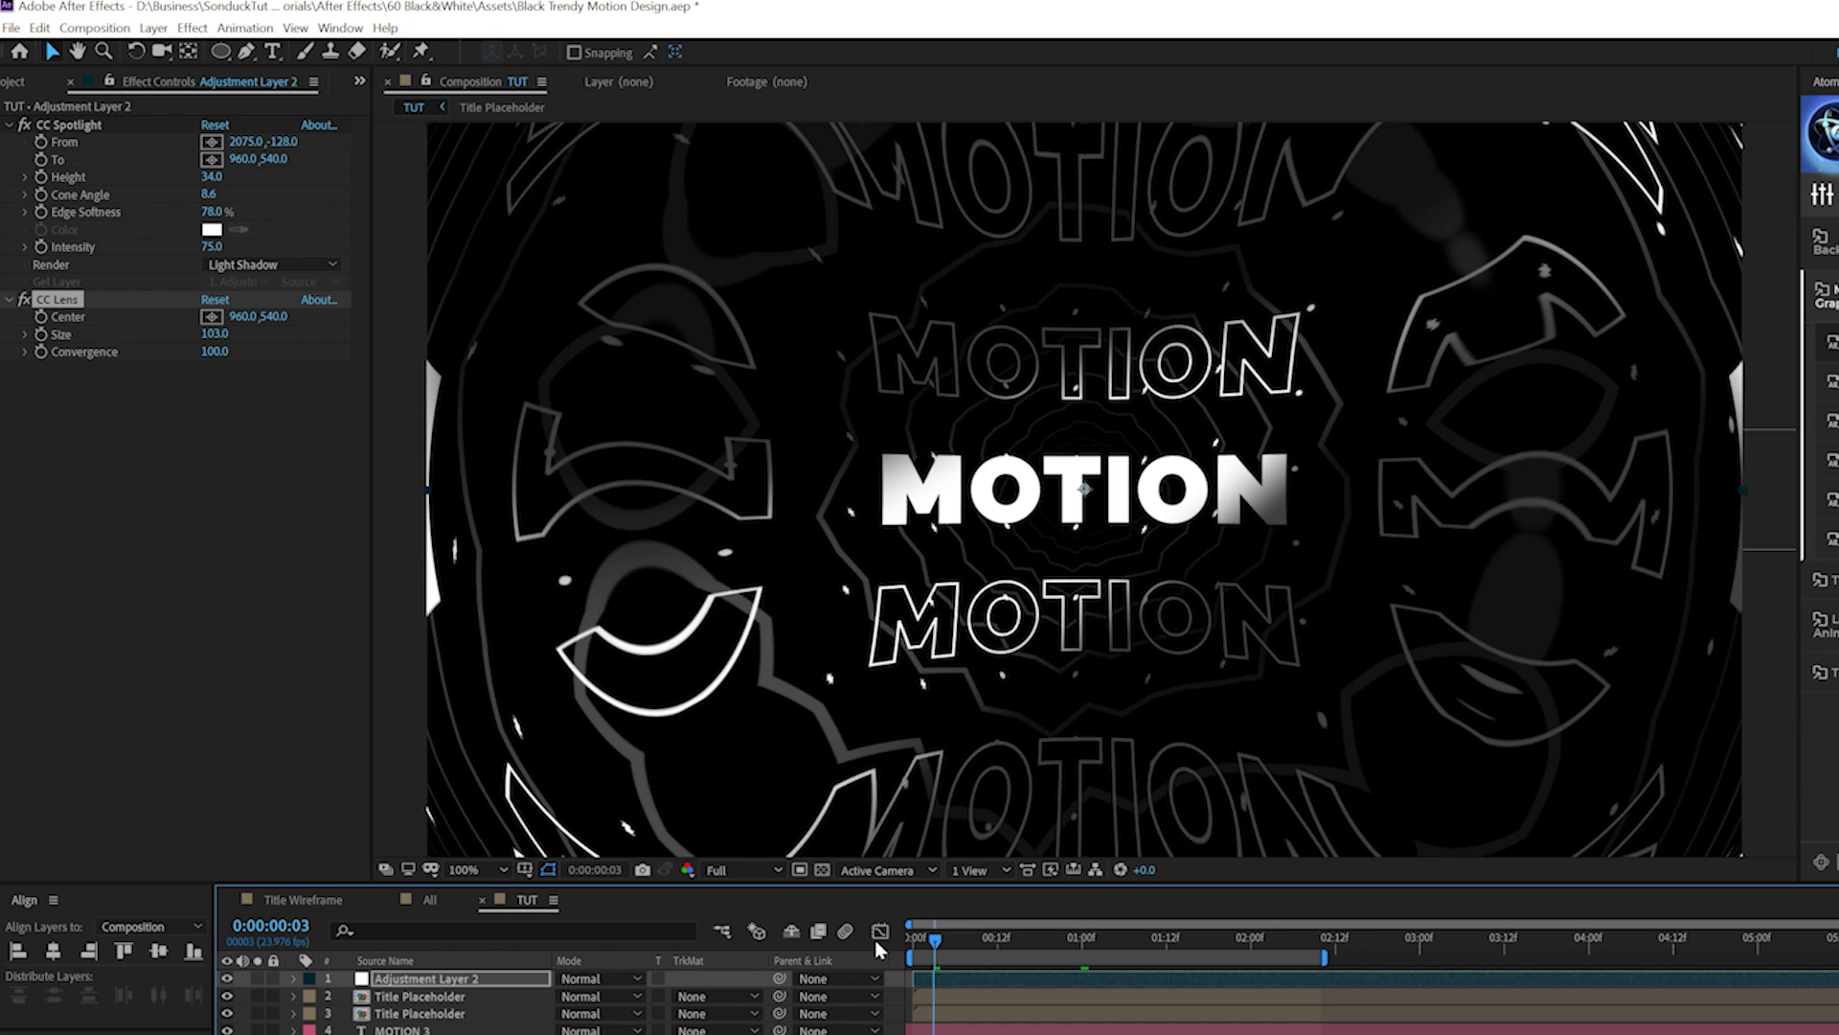
pyautogui.click(41, 335)
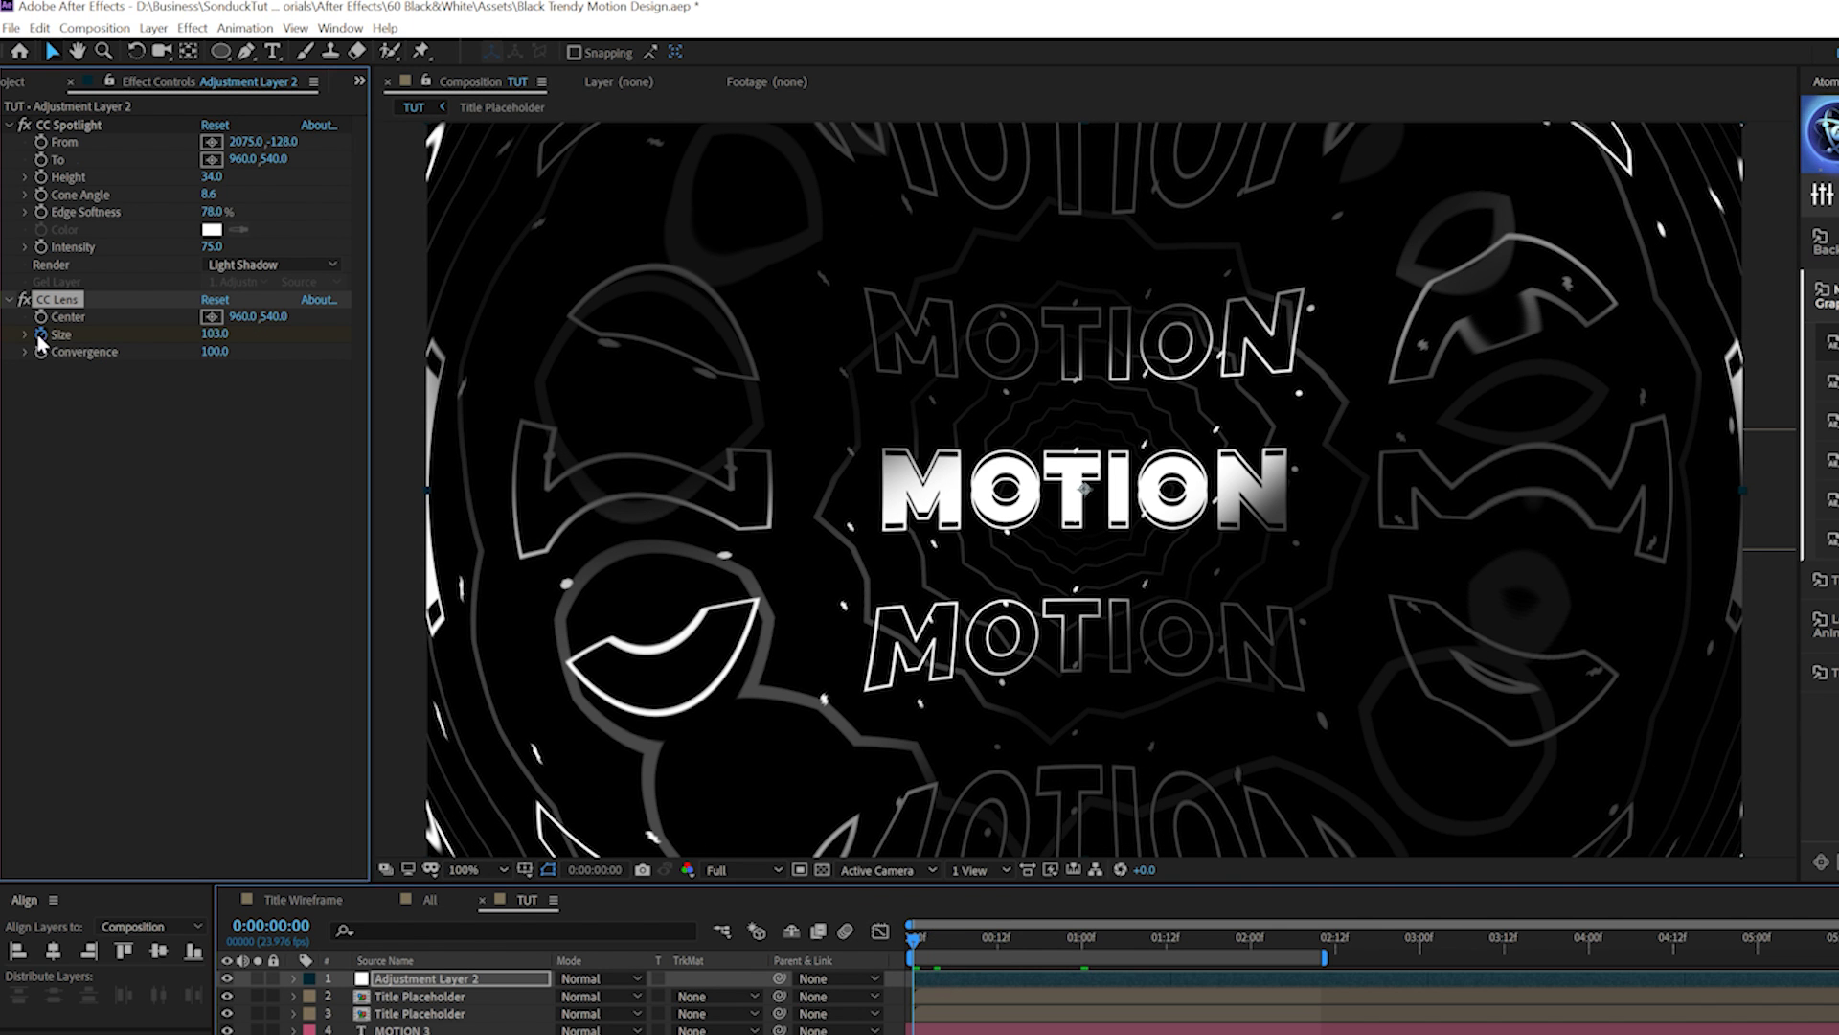
pyautogui.moveTo(987, 946); pyautogui.dragTo(1171, 958)
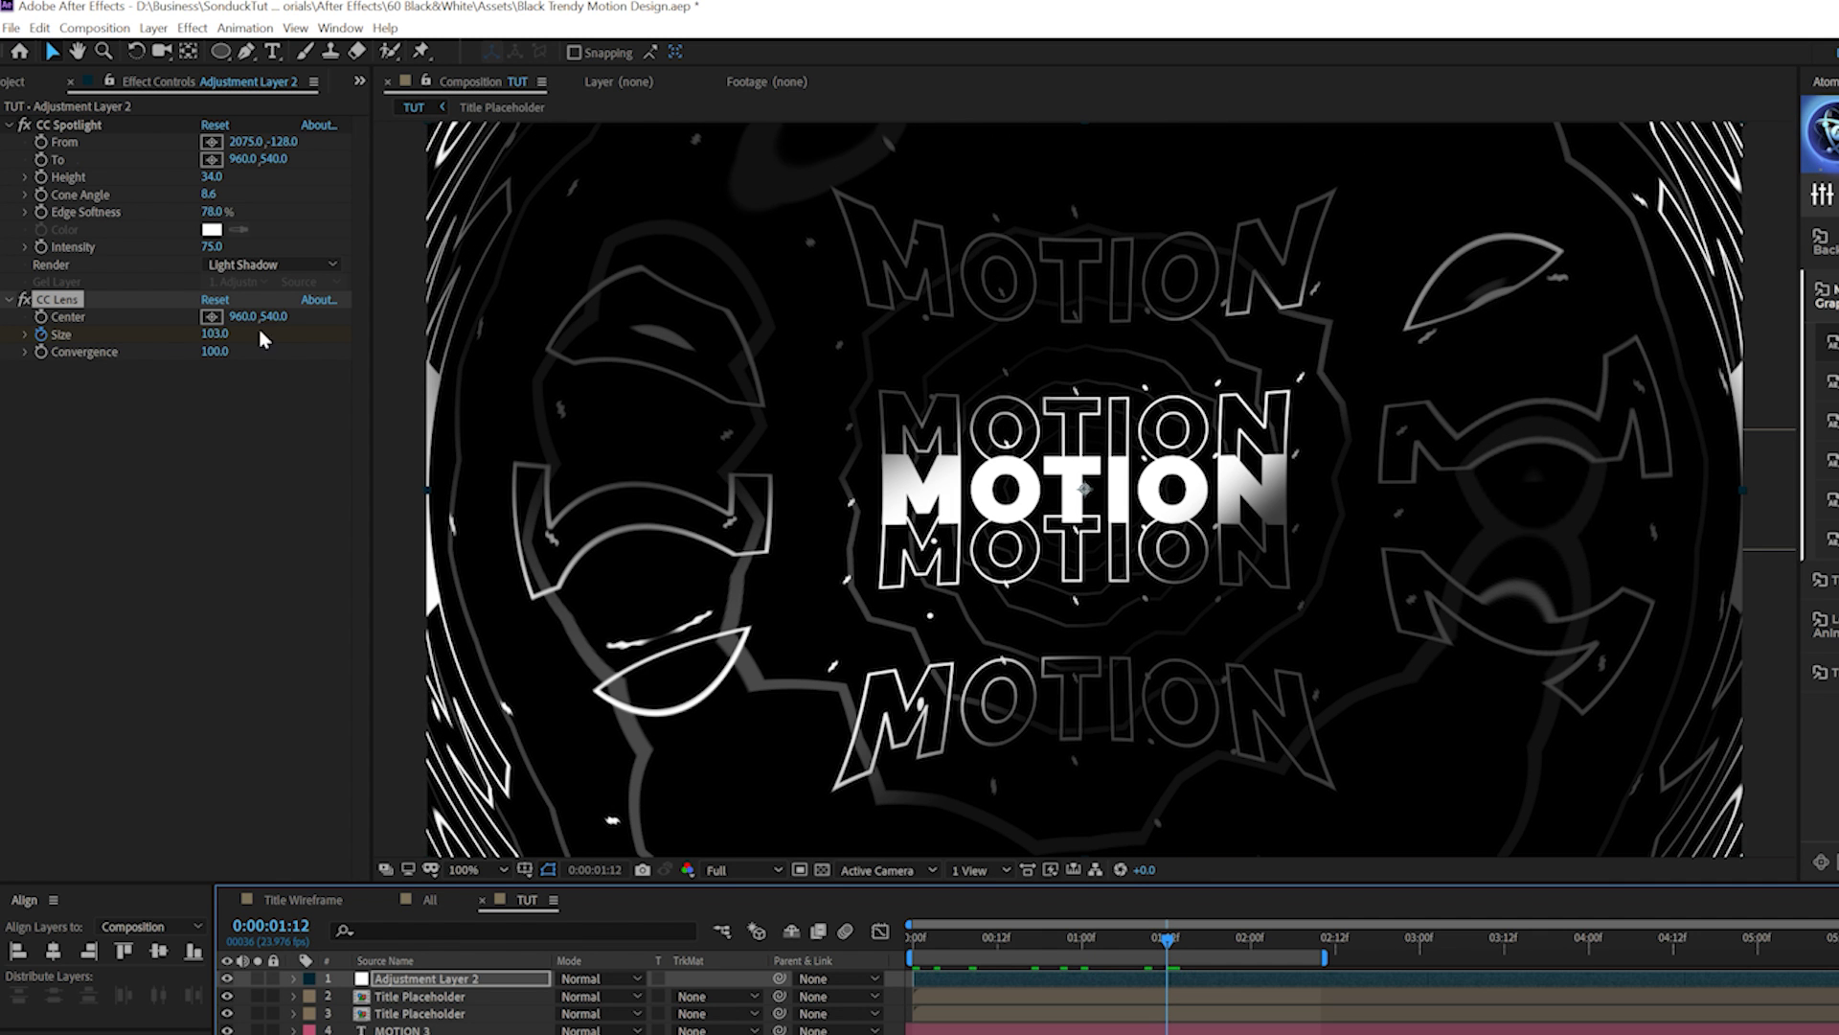
pyautogui.moveTo(221, 340); pyautogui.dragTo(524, 376)
# Step: Set the CC Lens Size keyframe at the start of the composition to 87 and preview the animation
pyautogui.moveTo(931, 953); pyautogui.dragTo(887, 955)
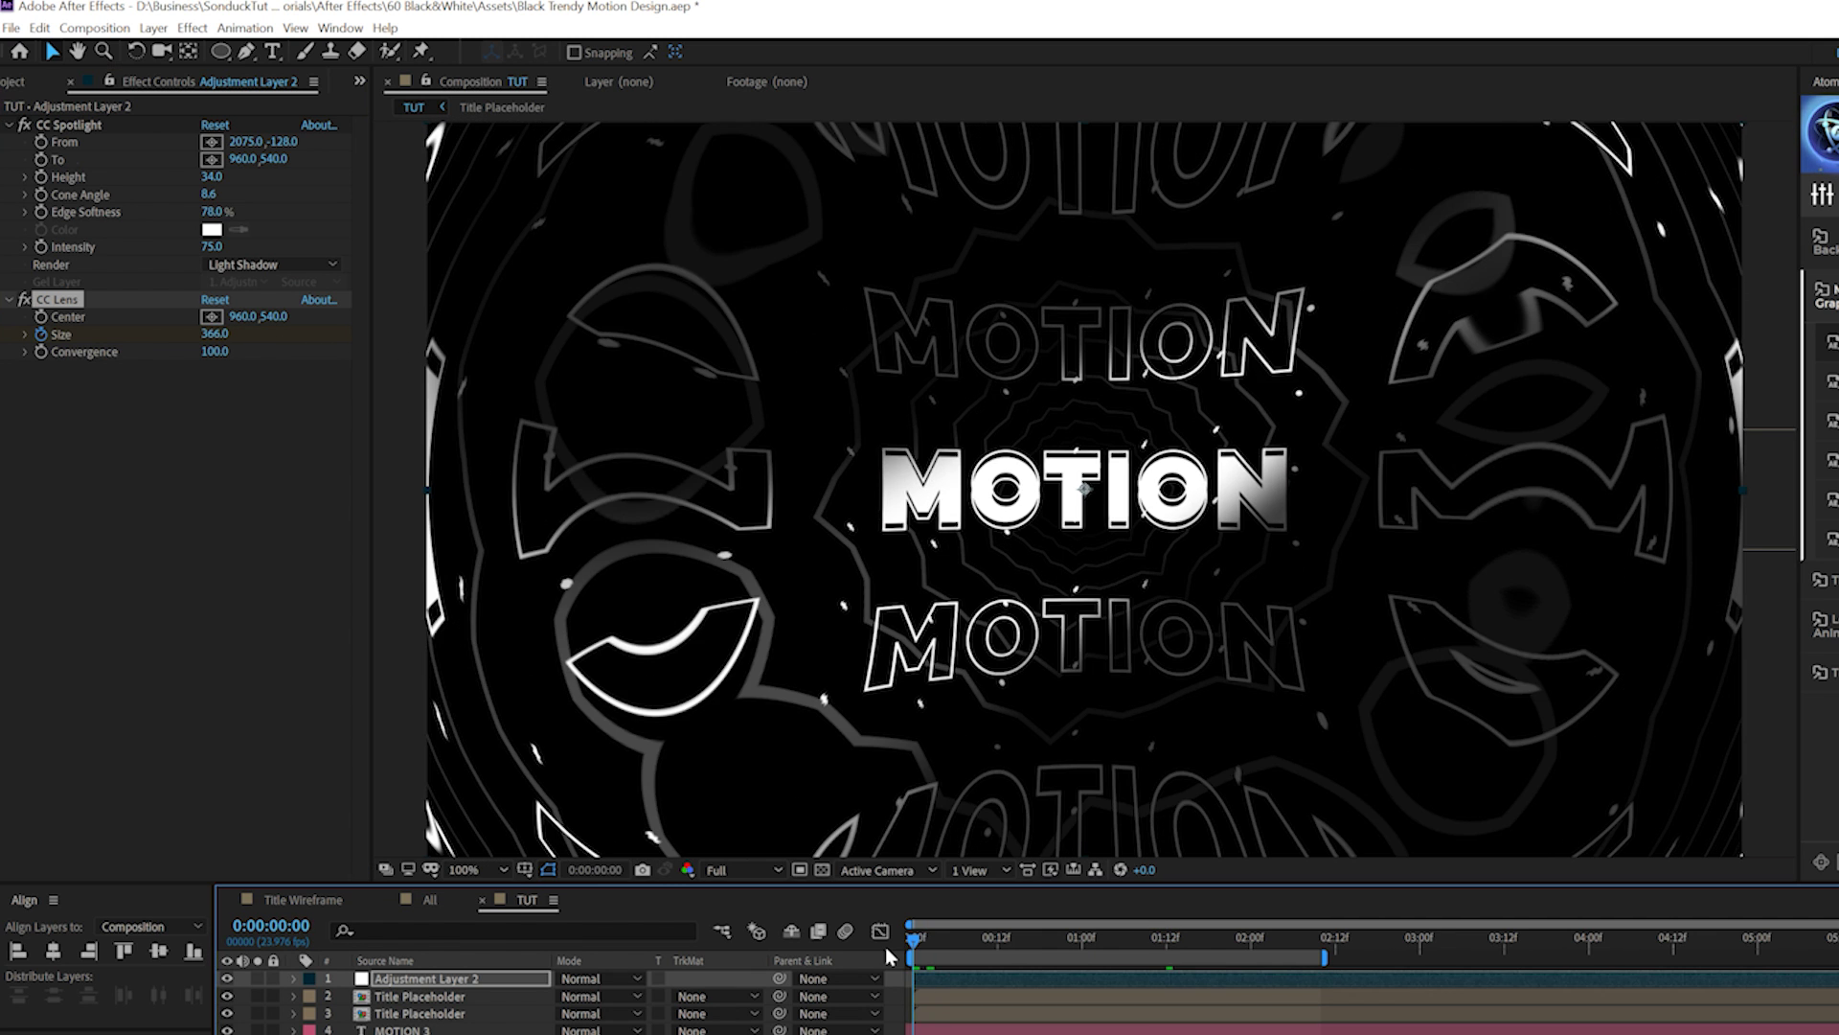
pyautogui.moveTo(215, 340)
pyautogui.mouseDown()
pyautogui.moveTo(90, 350)
pyautogui.moveTo(196, 345)
pyautogui.mouseUp()
pyautogui.press('space')
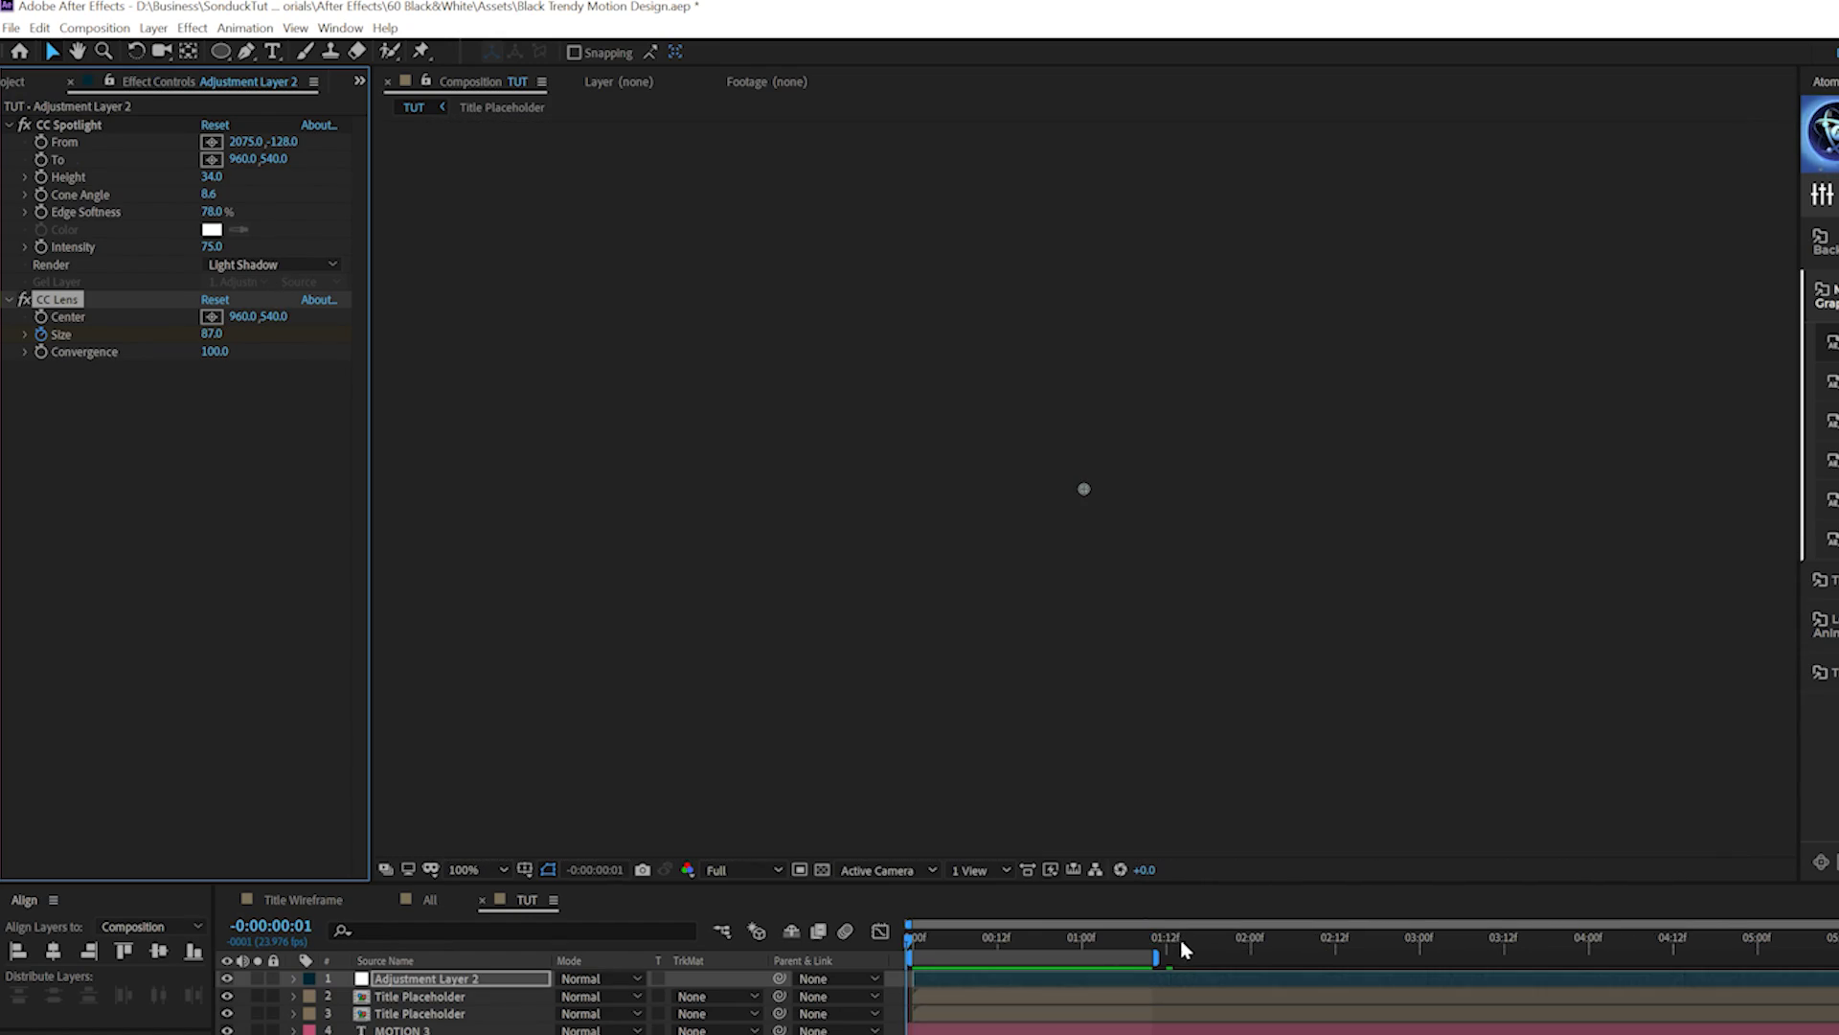
# Step: Add a CC Lens Size keyframe of 366 at 0:00:03:00 and one of 69 at 0:00:03:21, and preview the animation
pyautogui.moveTo(1181, 939); pyautogui.dragTo(1342, 939)
pyautogui.click(1422, 941)
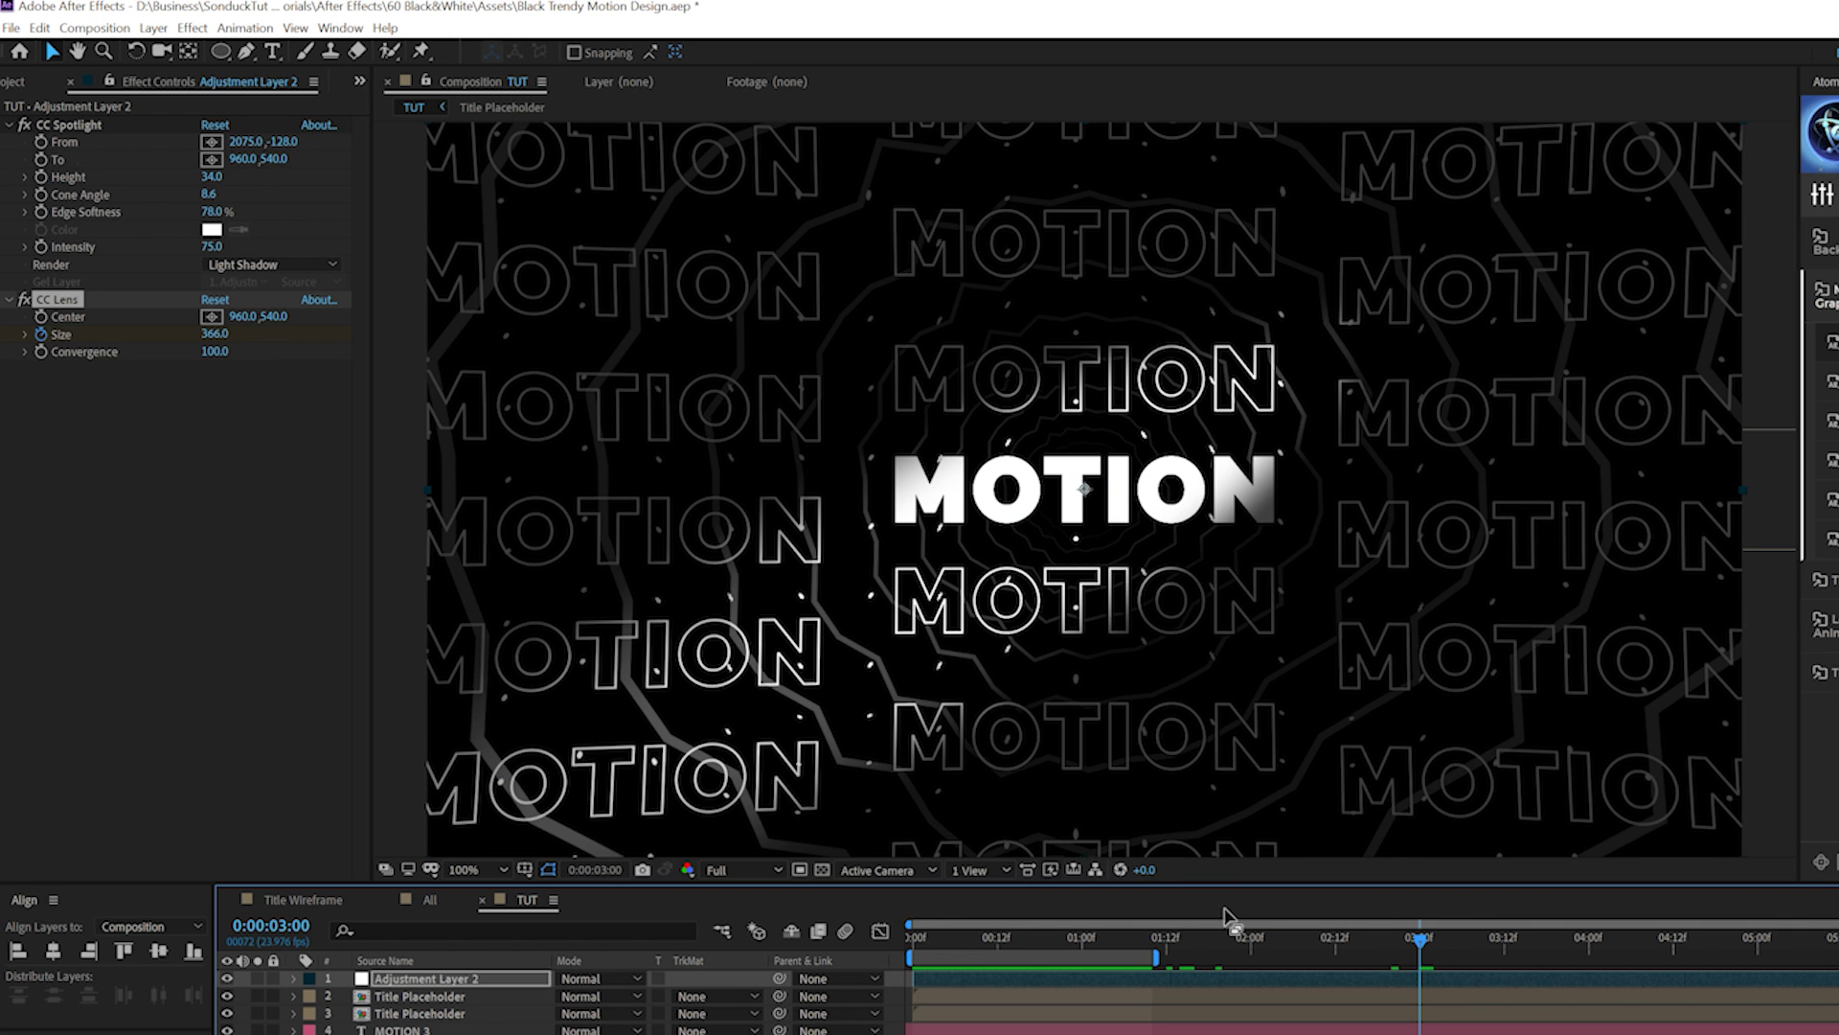
pyautogui.press('u')
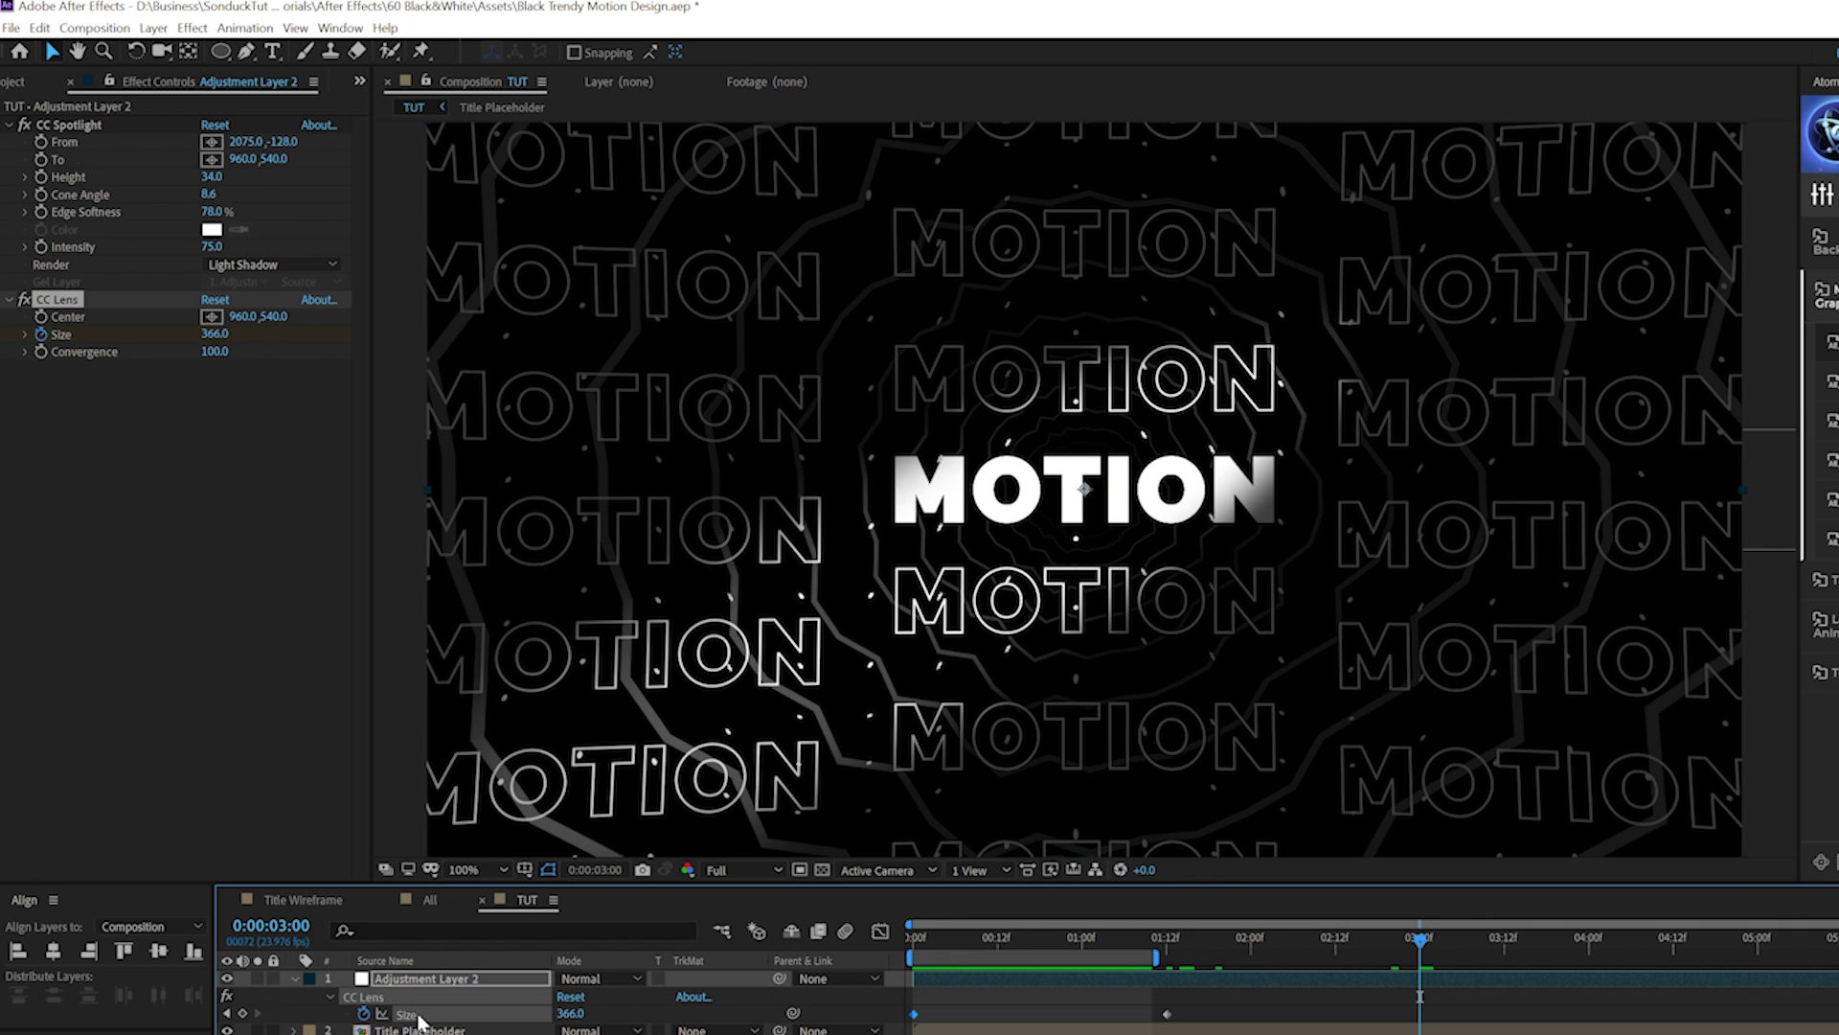
pyautogui.click(1568, 941)
pyautogui.moveTo(554, 1020)
pyautogui.mouseDown()
pyautogui.moveTo(247, 1015)
pyautogui.moveTo(579, 1006)
pyautogui.mouseUp()
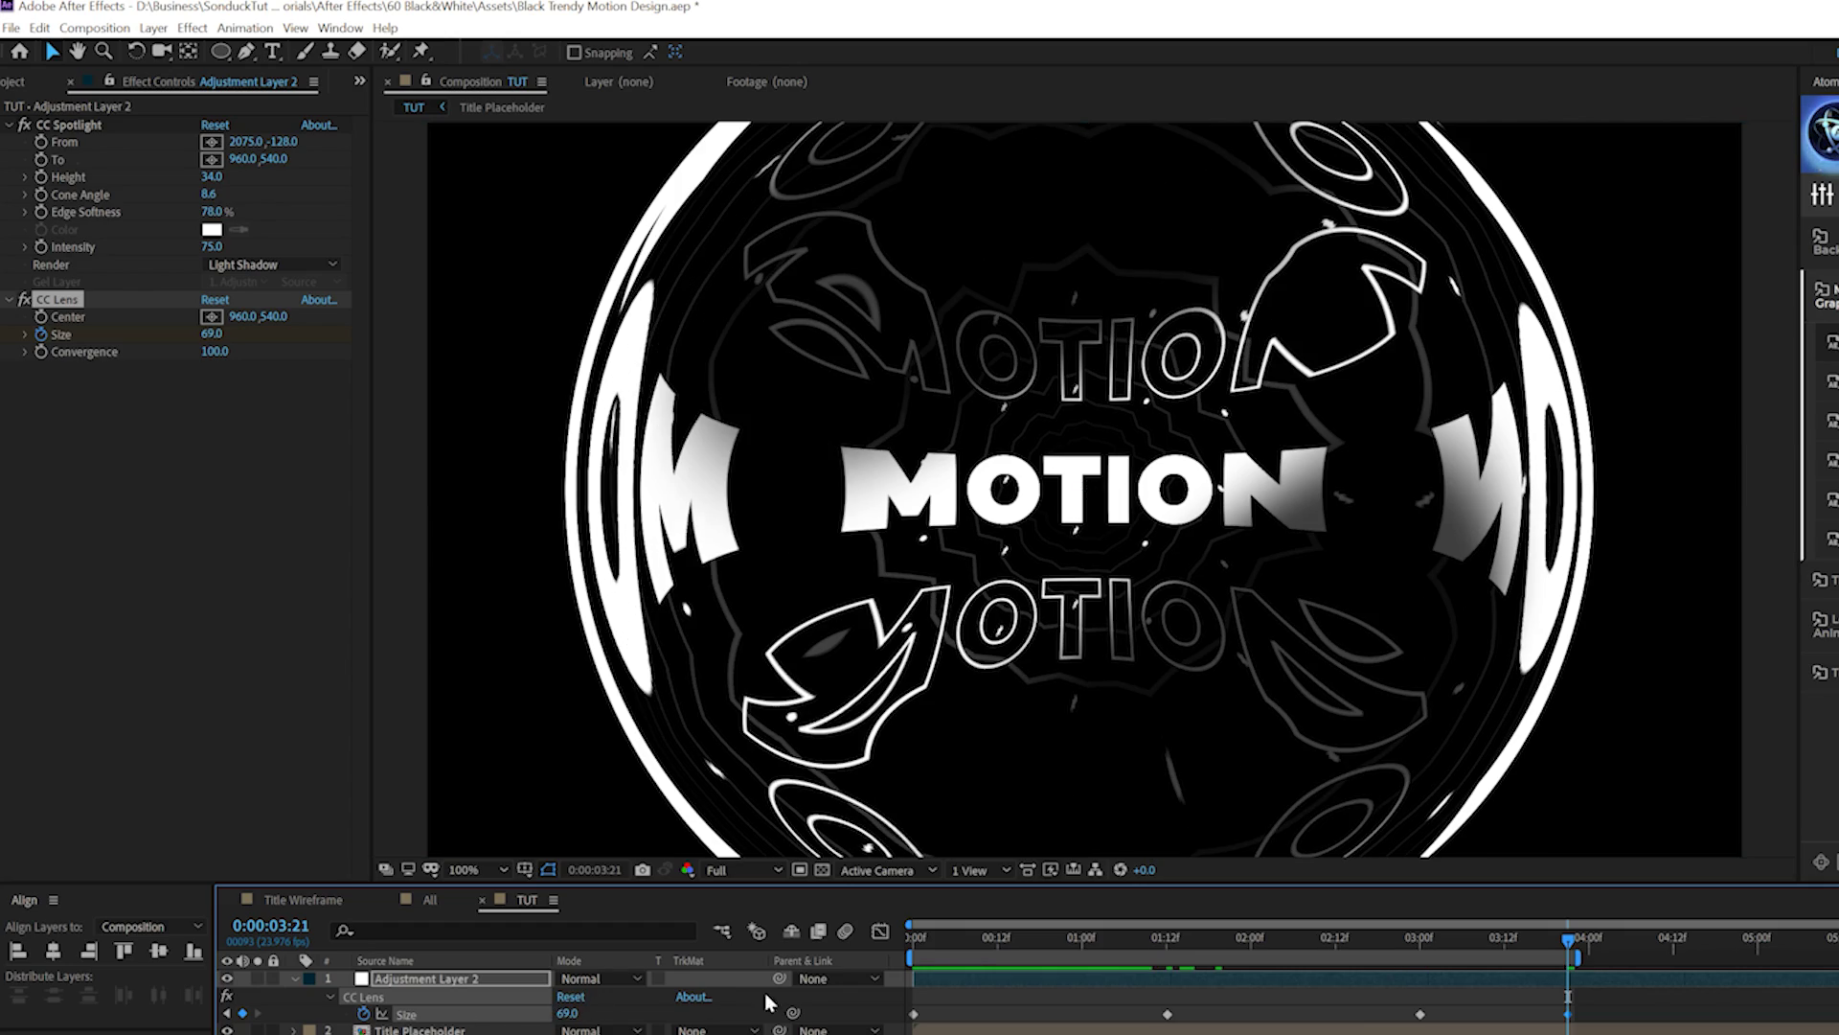
pyautogui.press('space')
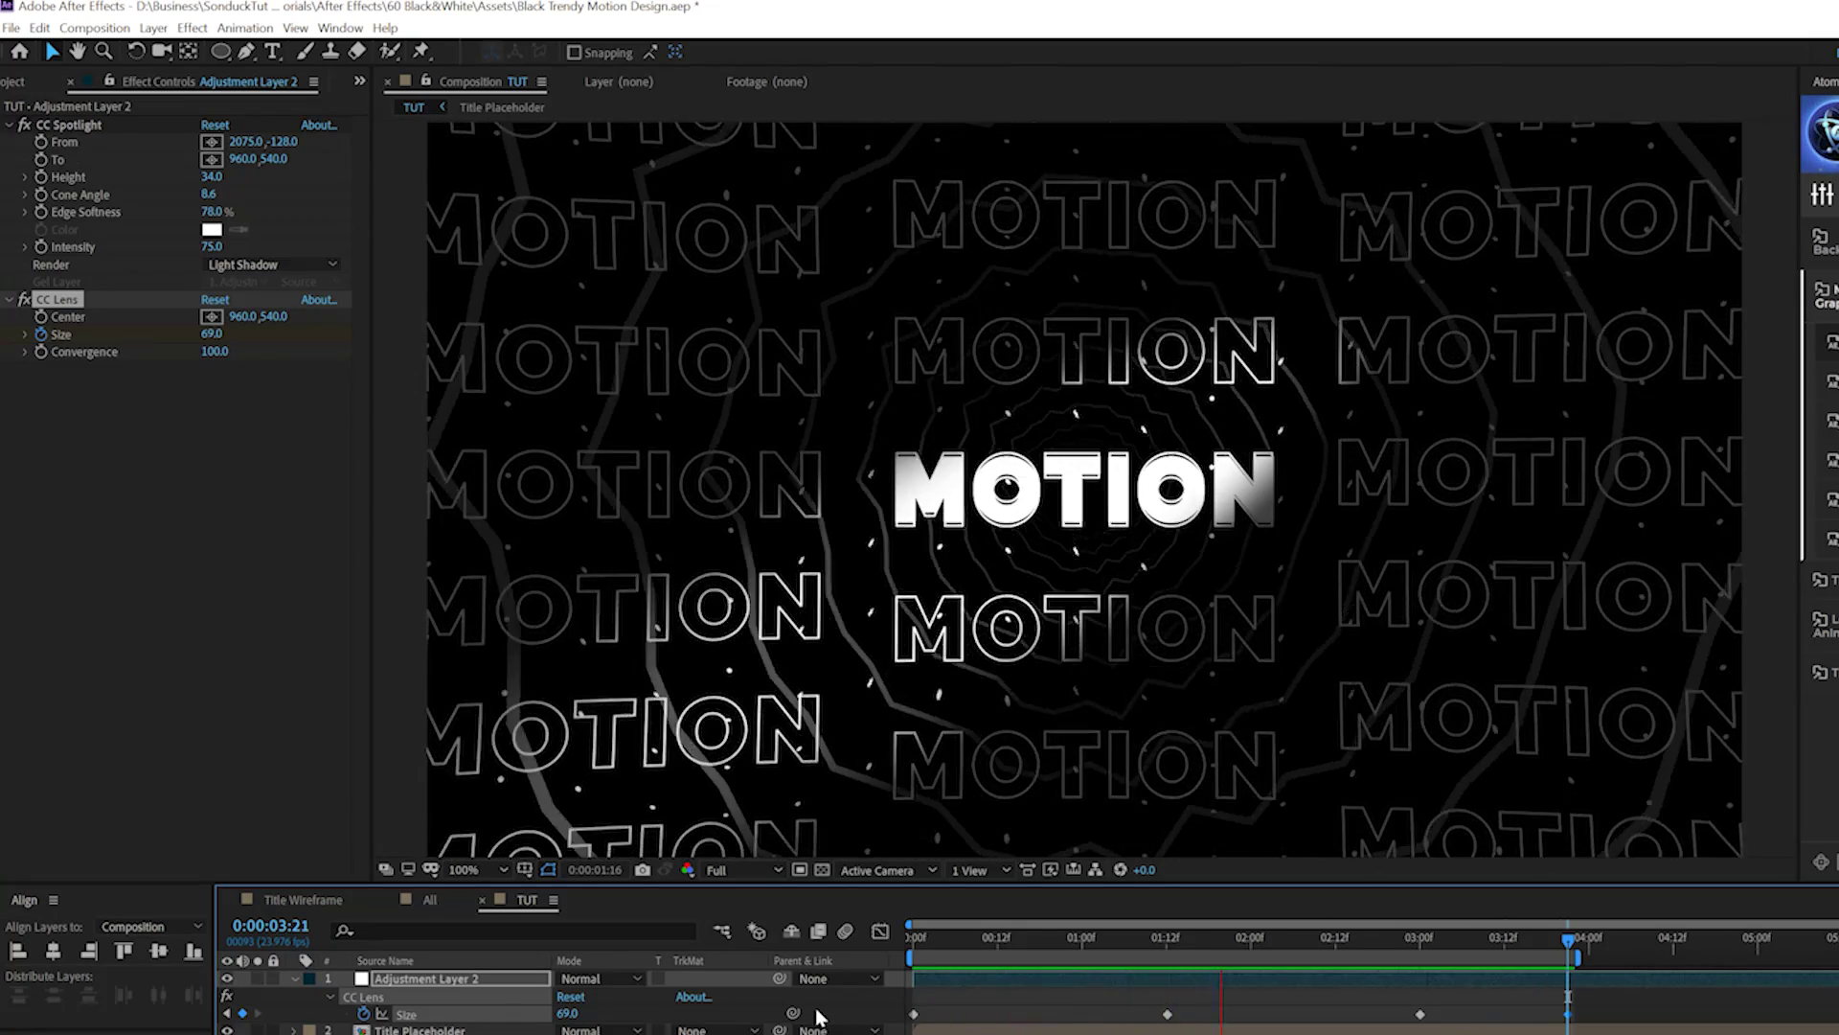
pyautogui.click(294, 979)
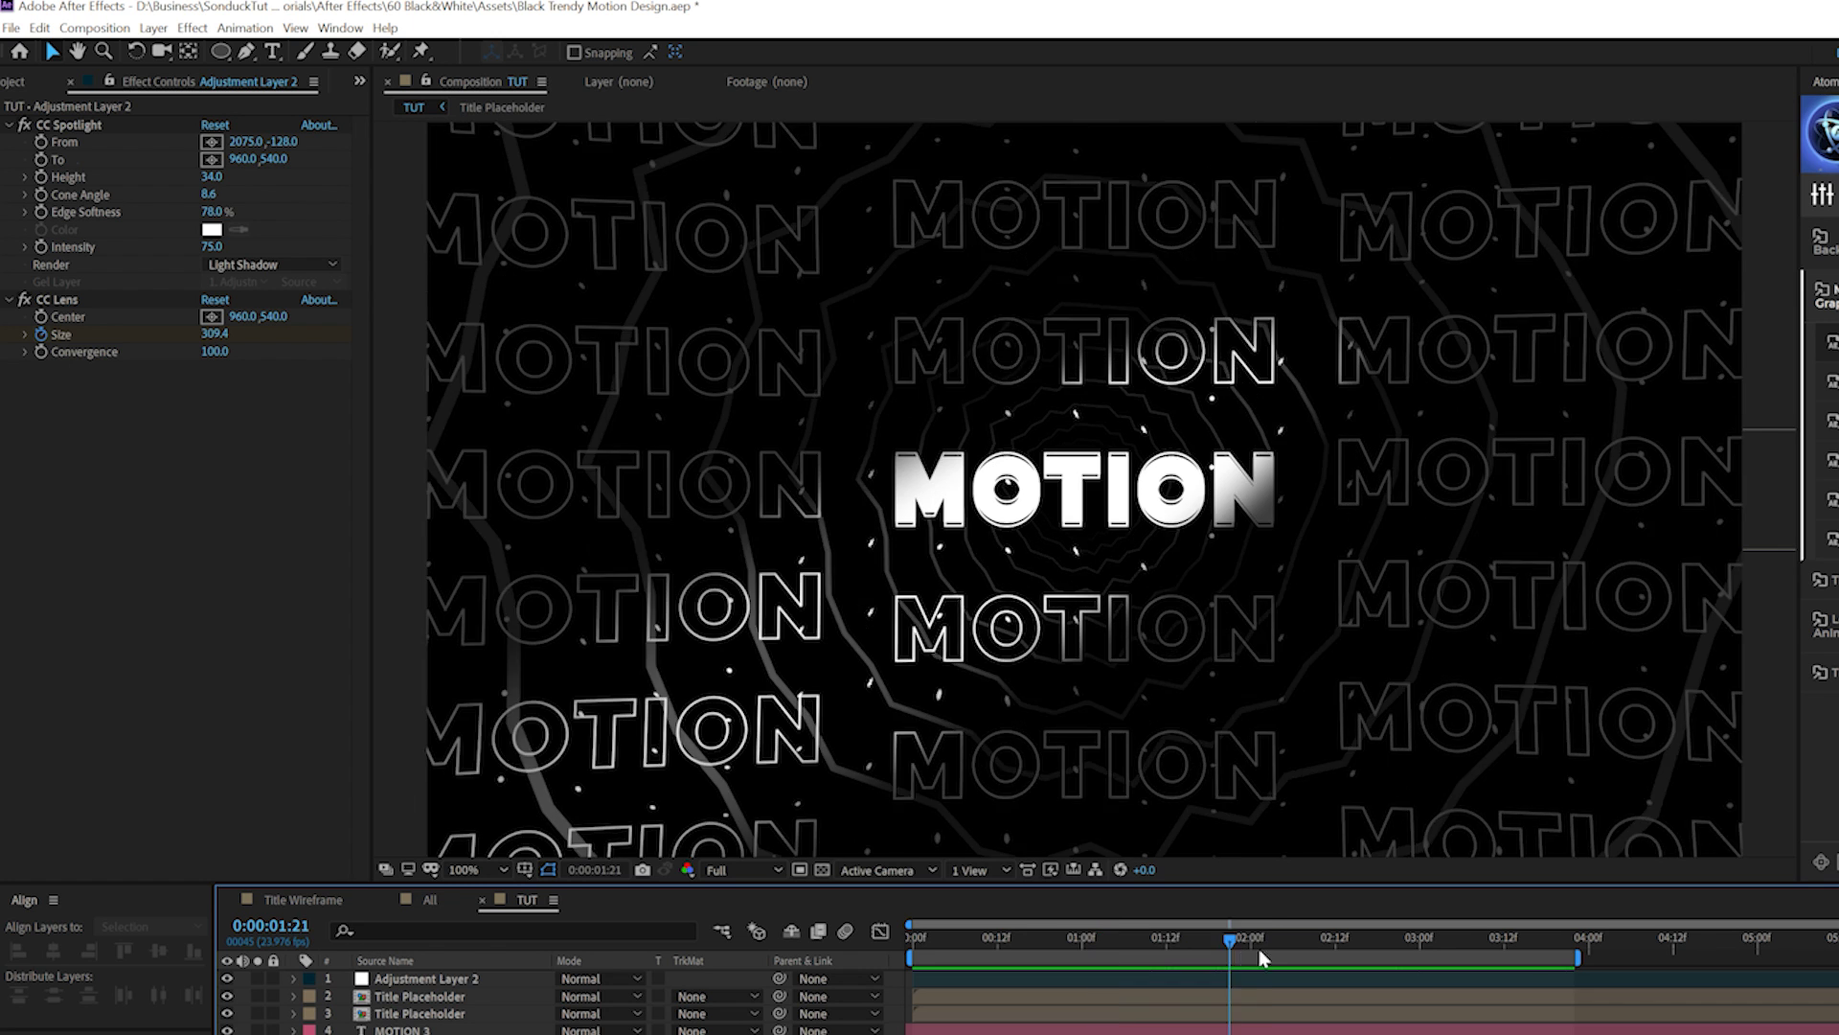
# Step: Pre-compose all layers of the TUT composition into a new composition named AllTUT
pyautogui.press('e')
pyautogui.click(431, 900)
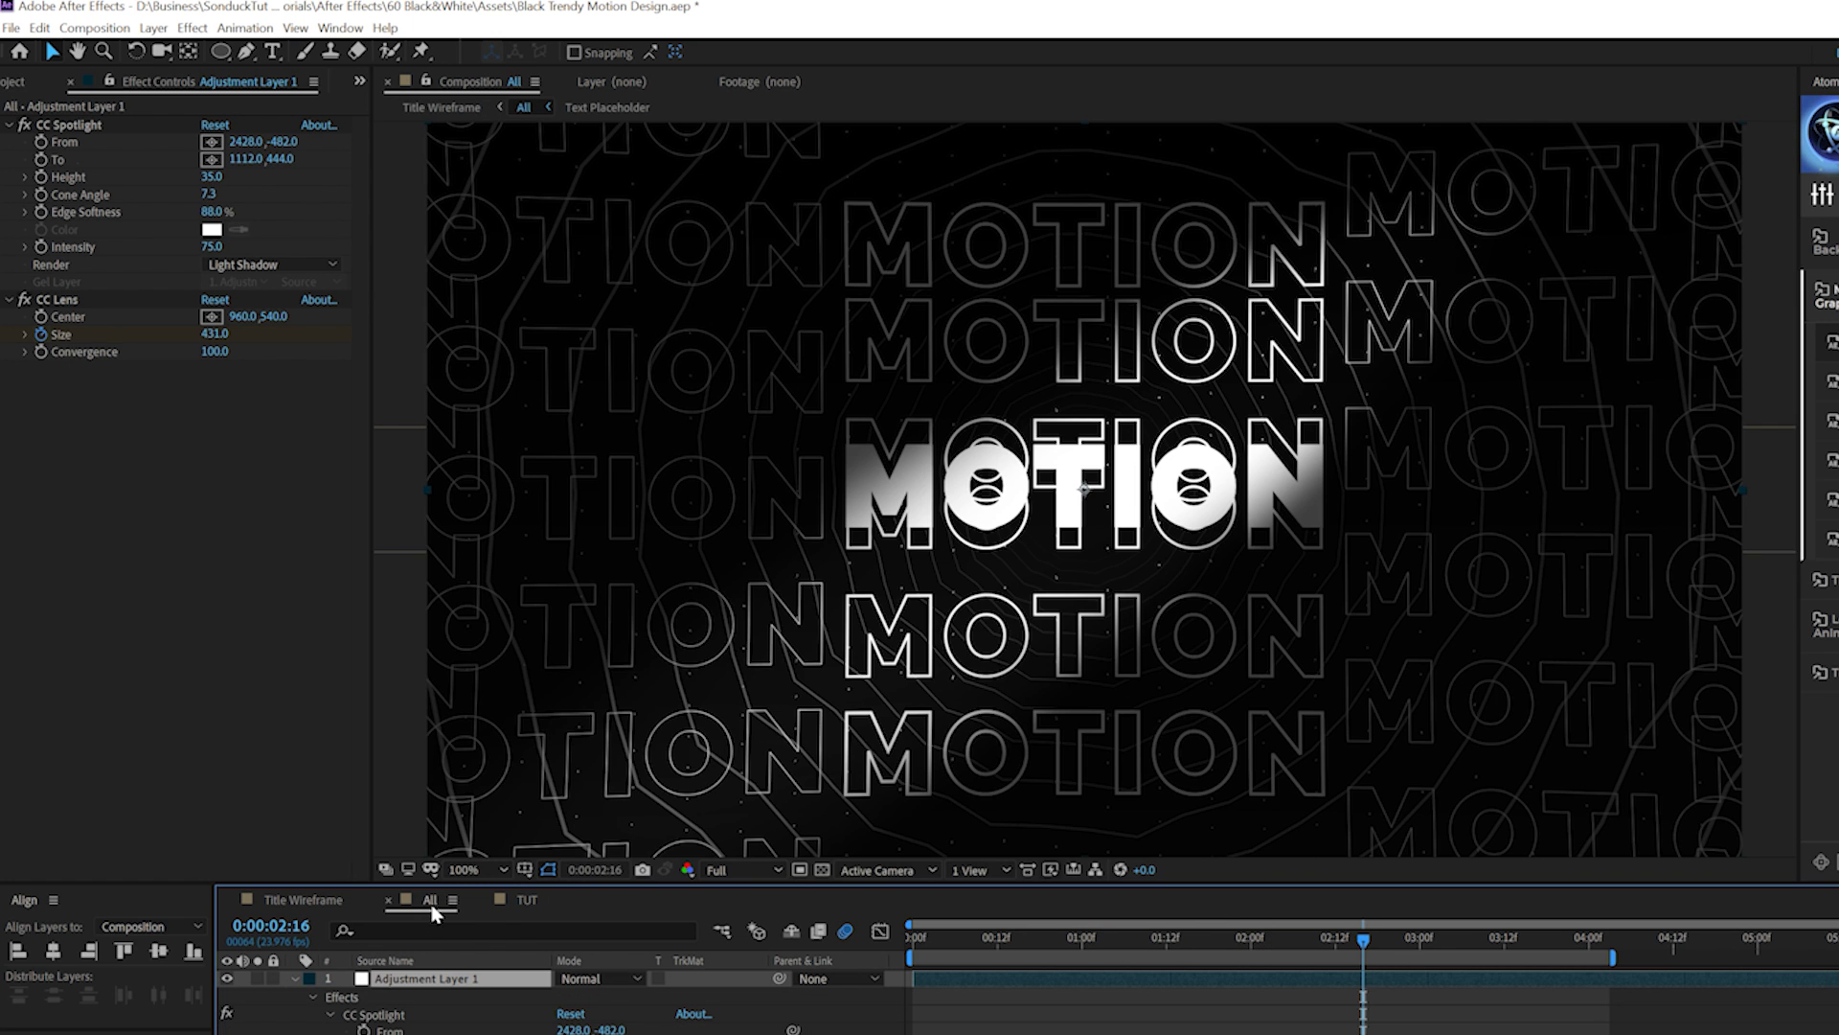
pyautogui.click(324, 905)
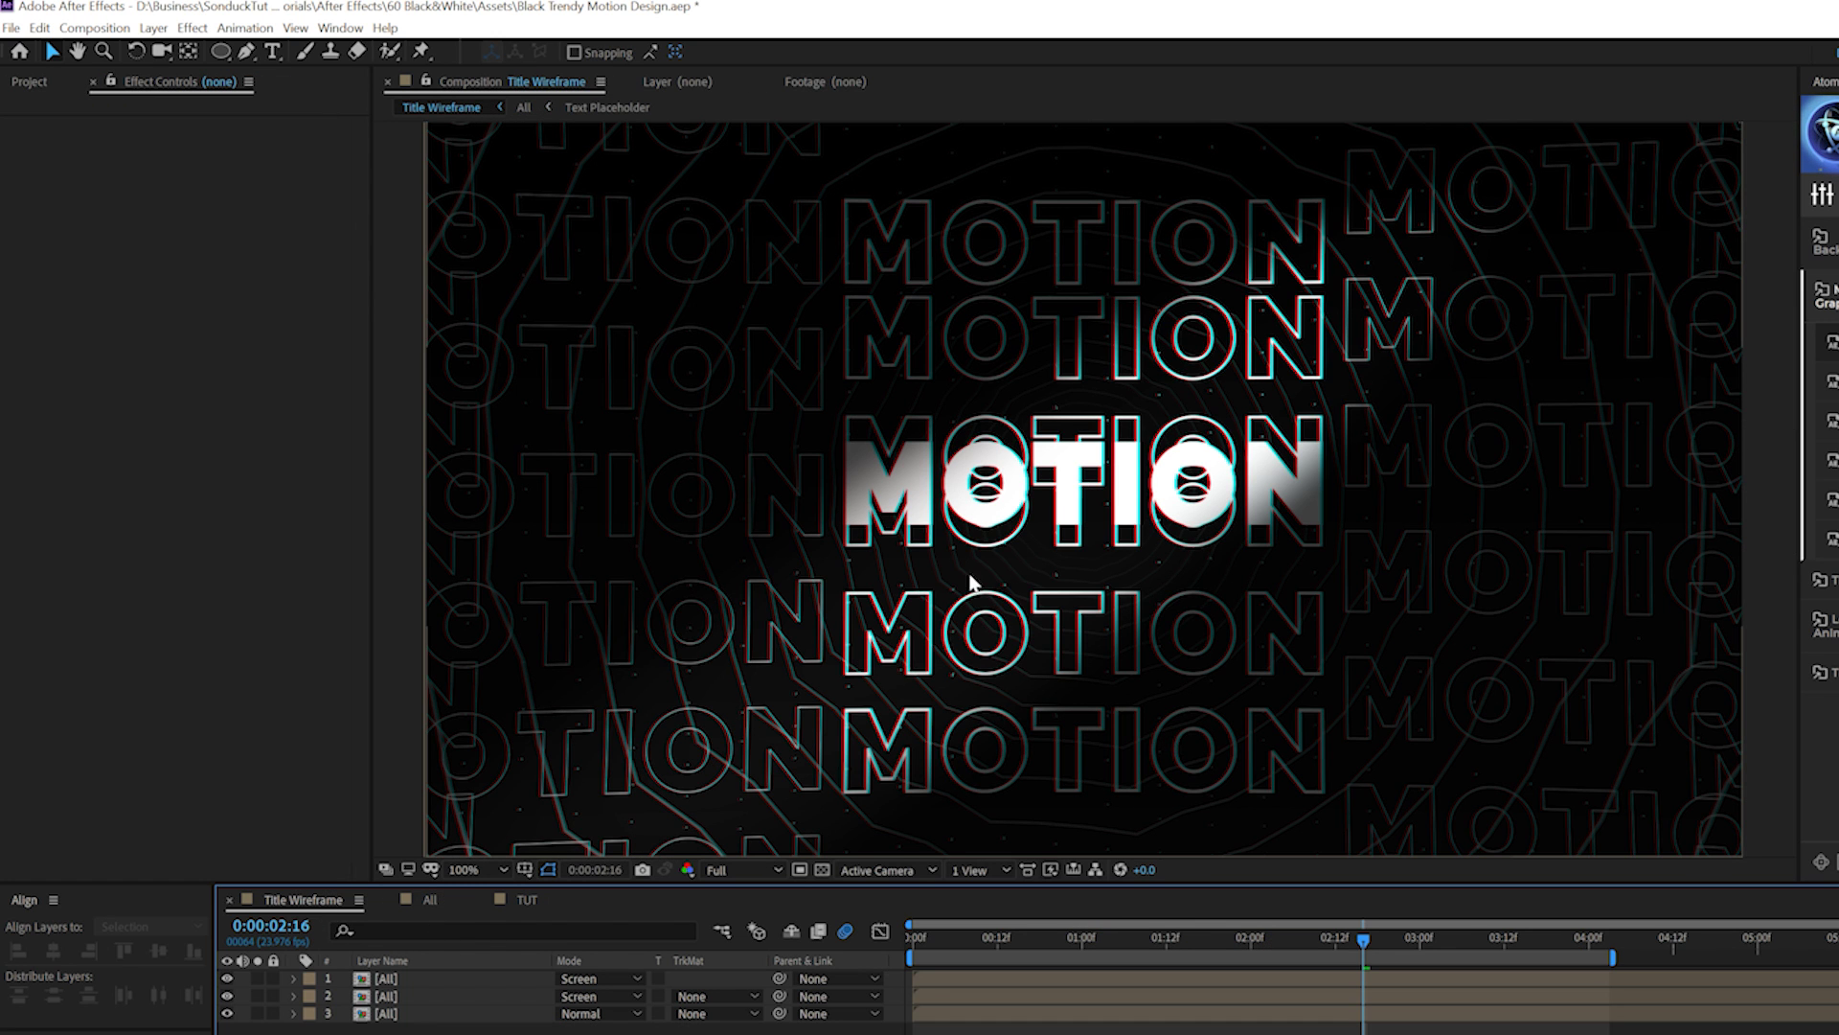
pyautogui.click(527, 903)
pyautogui.hotkey('ctrl', 'a')
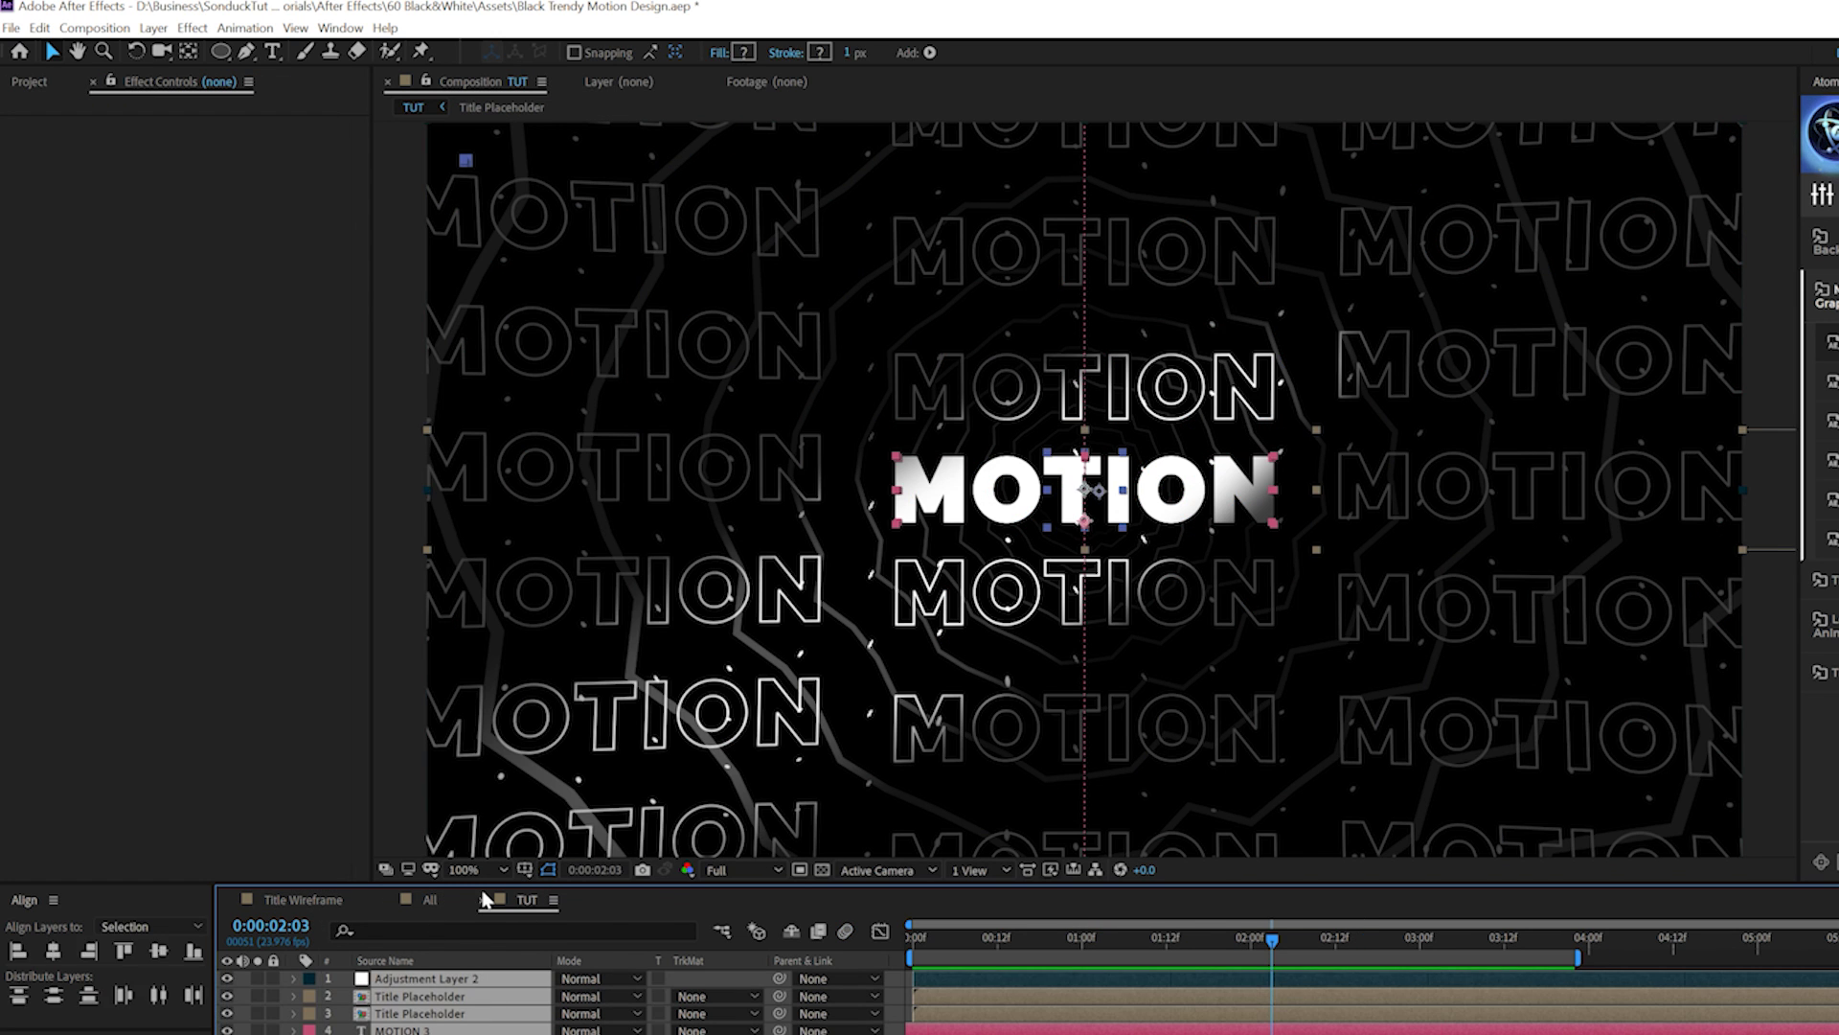
pyautogui.click(153, 28)
pyautogui.click(226, 700)
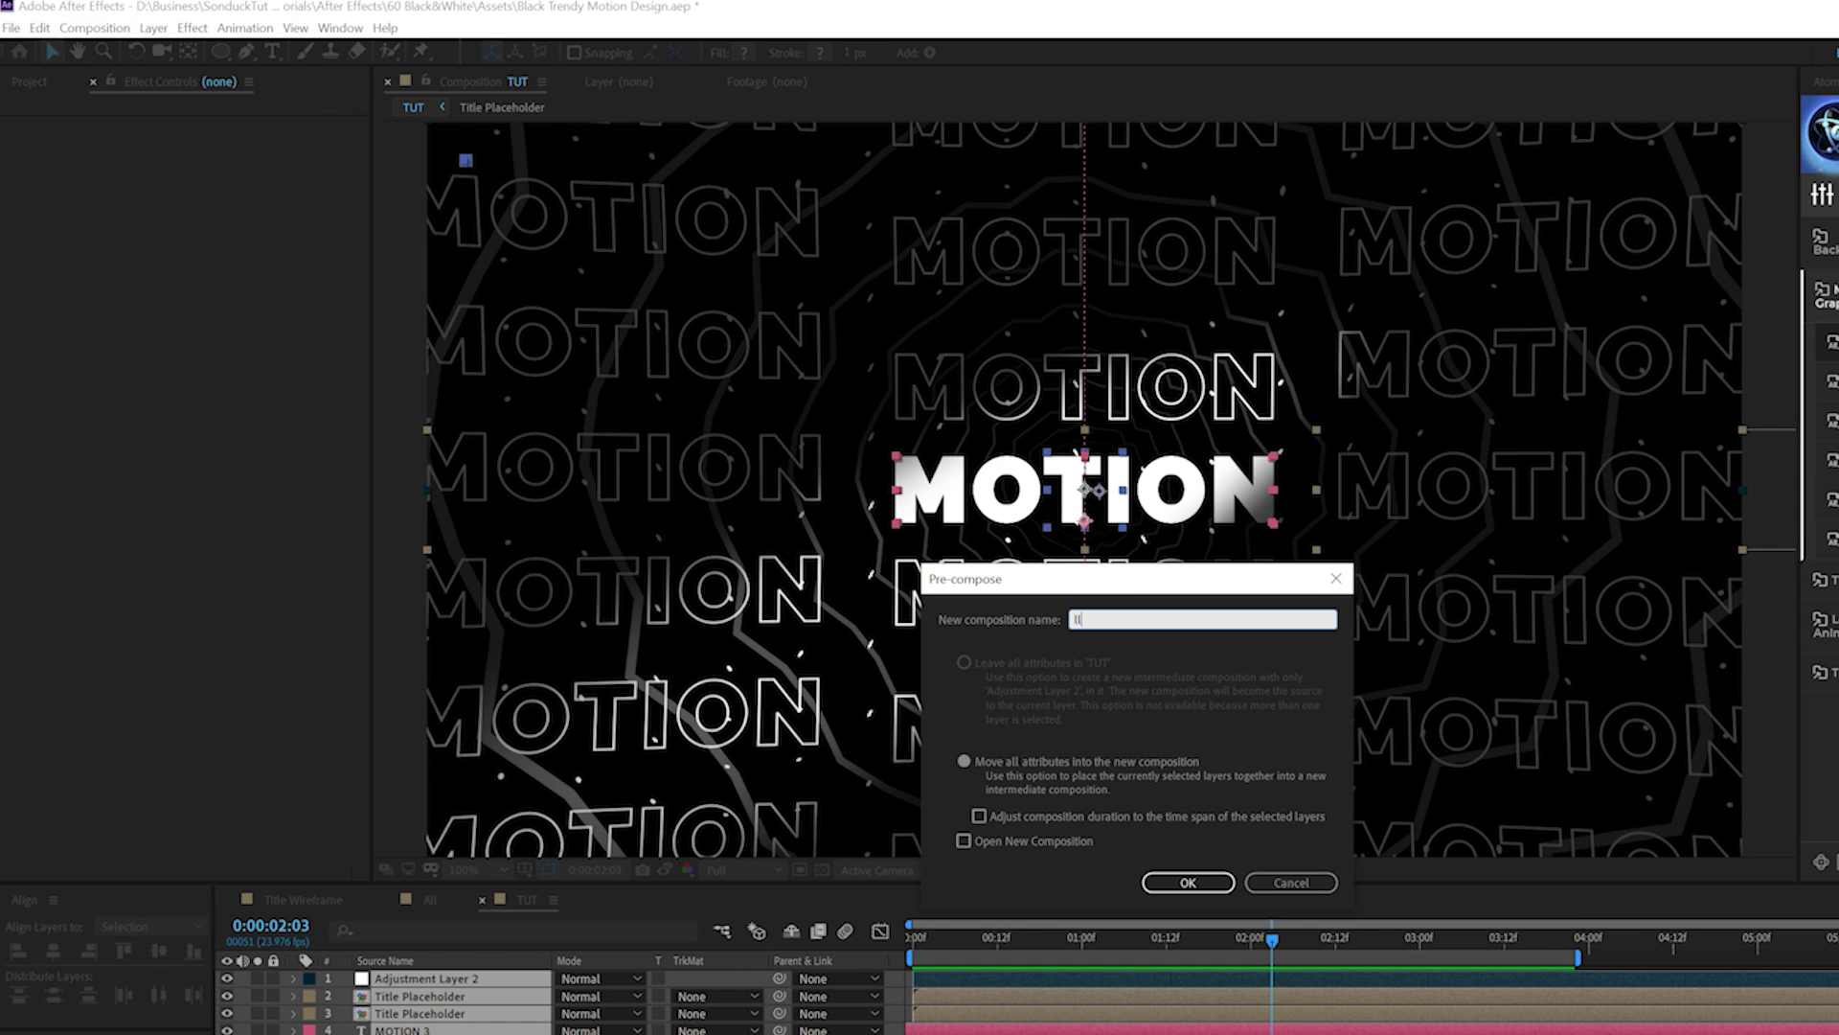
pyautogui.write('AllTUT')
pyautogui.press('Return')
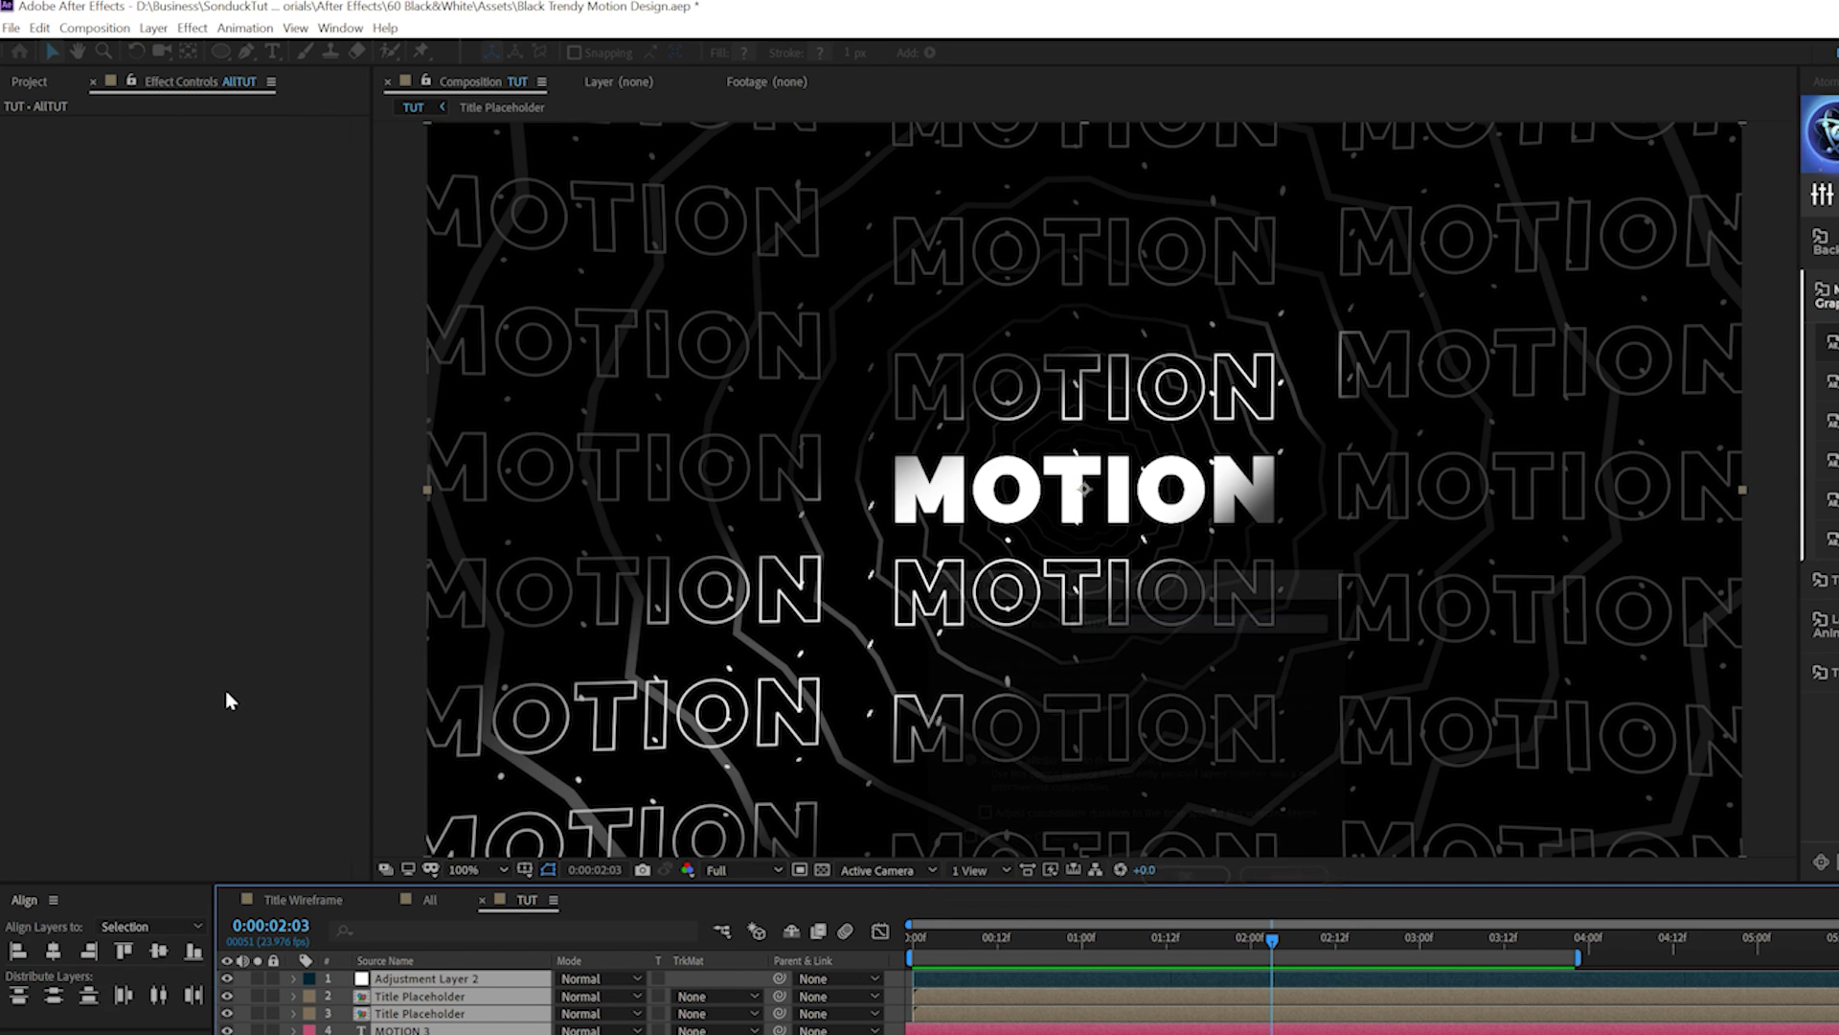
# Step: Apply the Shift Channels effect to the AllTUT layer and set its green and blue sources to Full Off
pyautogui.click(191, 28)
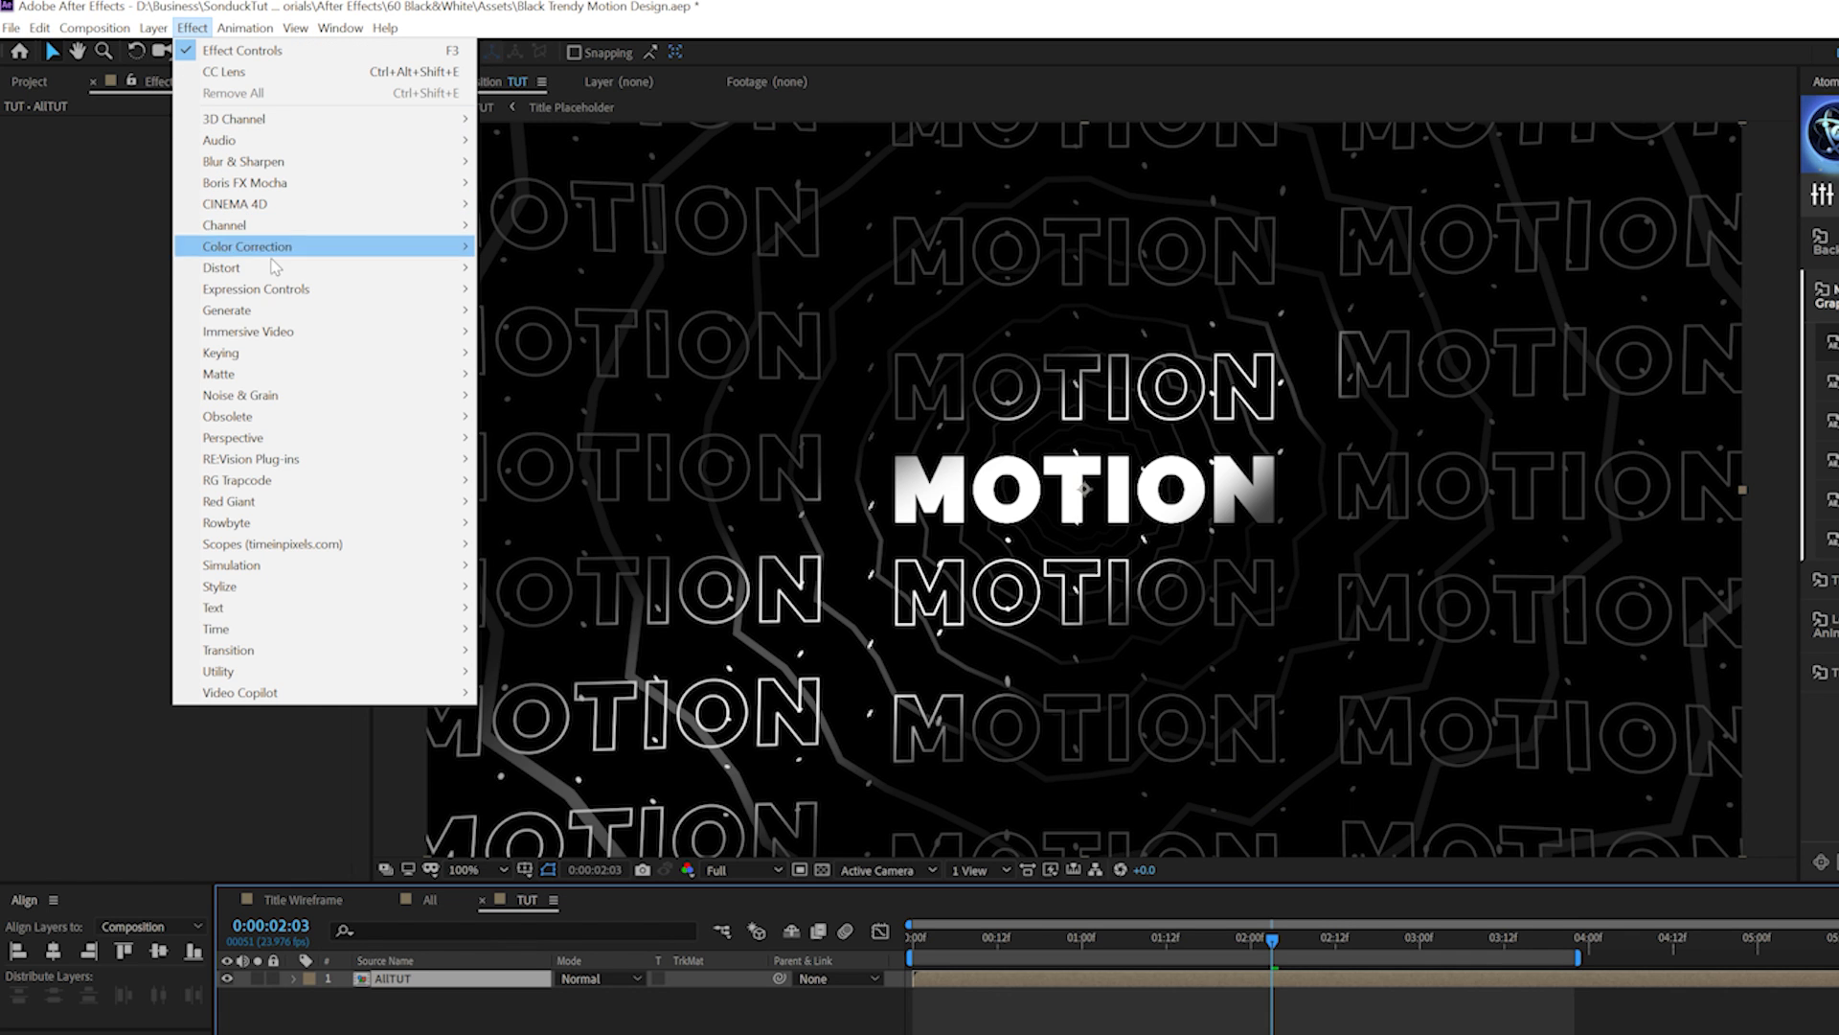
pyautogui.moveTo(265, 230)
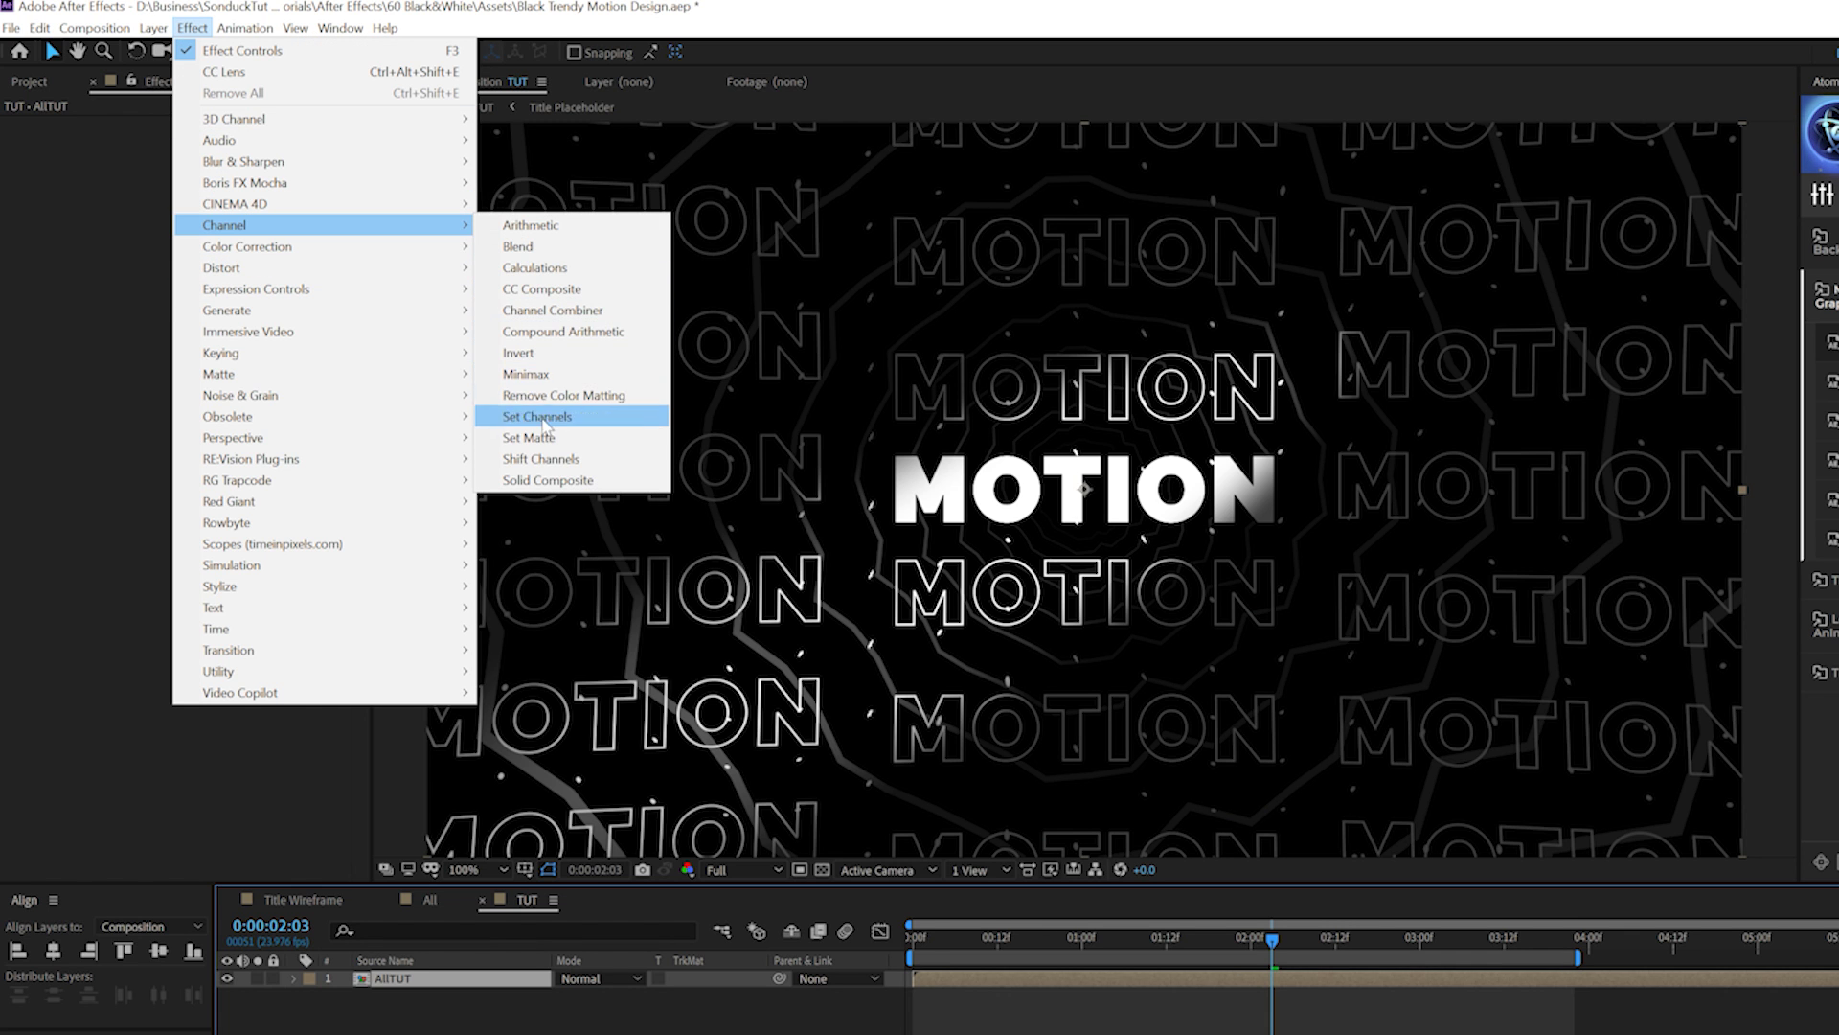
pyautogui.click(522, 461)
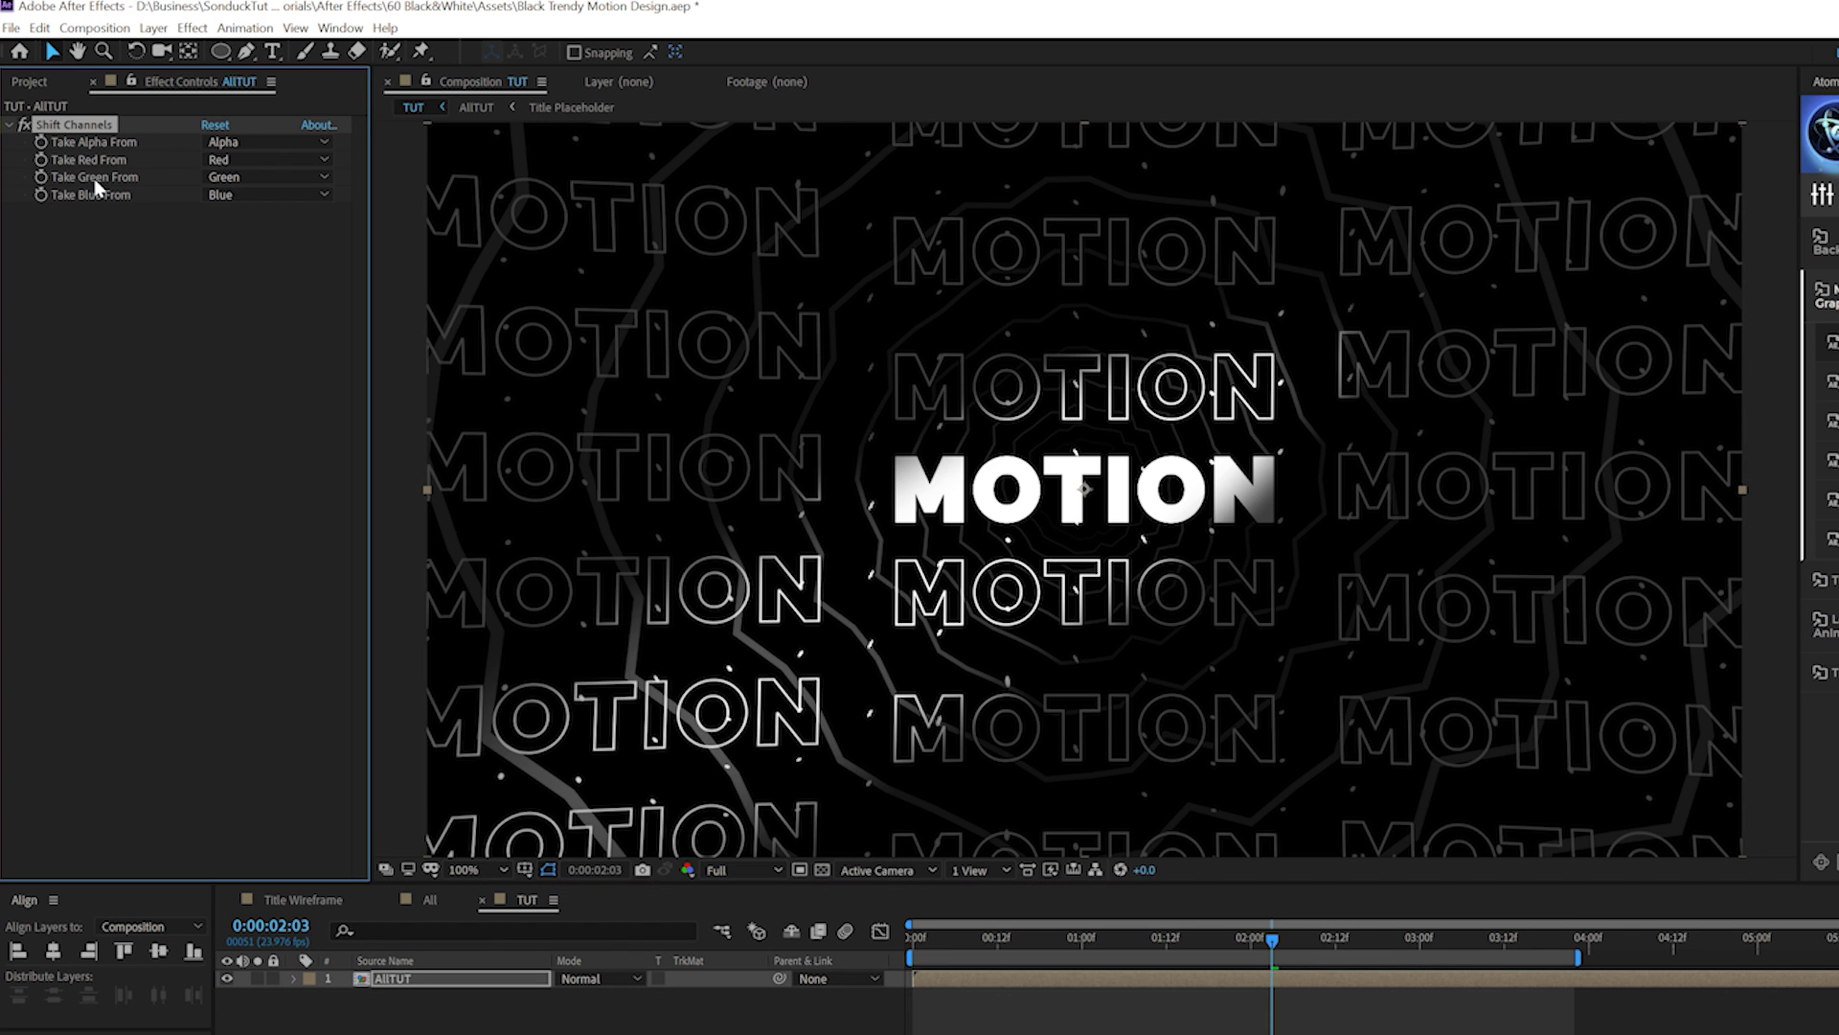
pyautogui.click(243, 180)
pyautogui.click(266, 400)
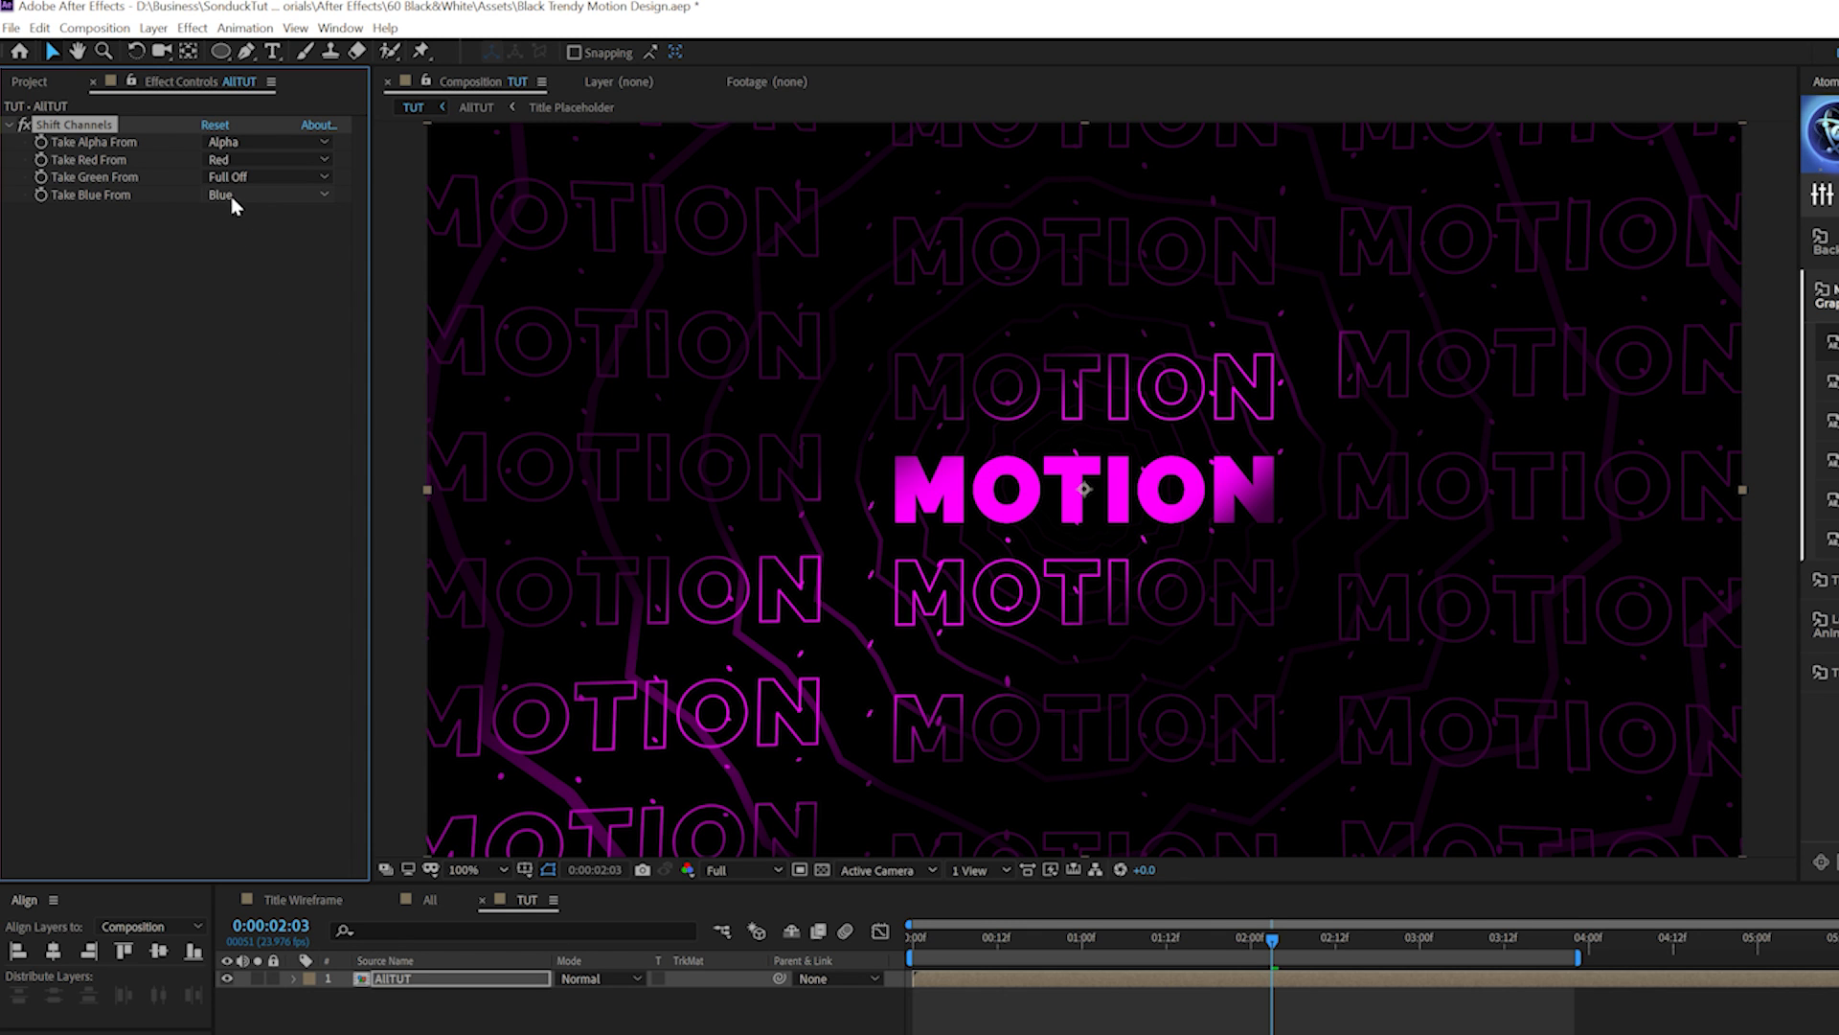
pyautogui.click(234, 195)
pyautogui.click(259, 407)
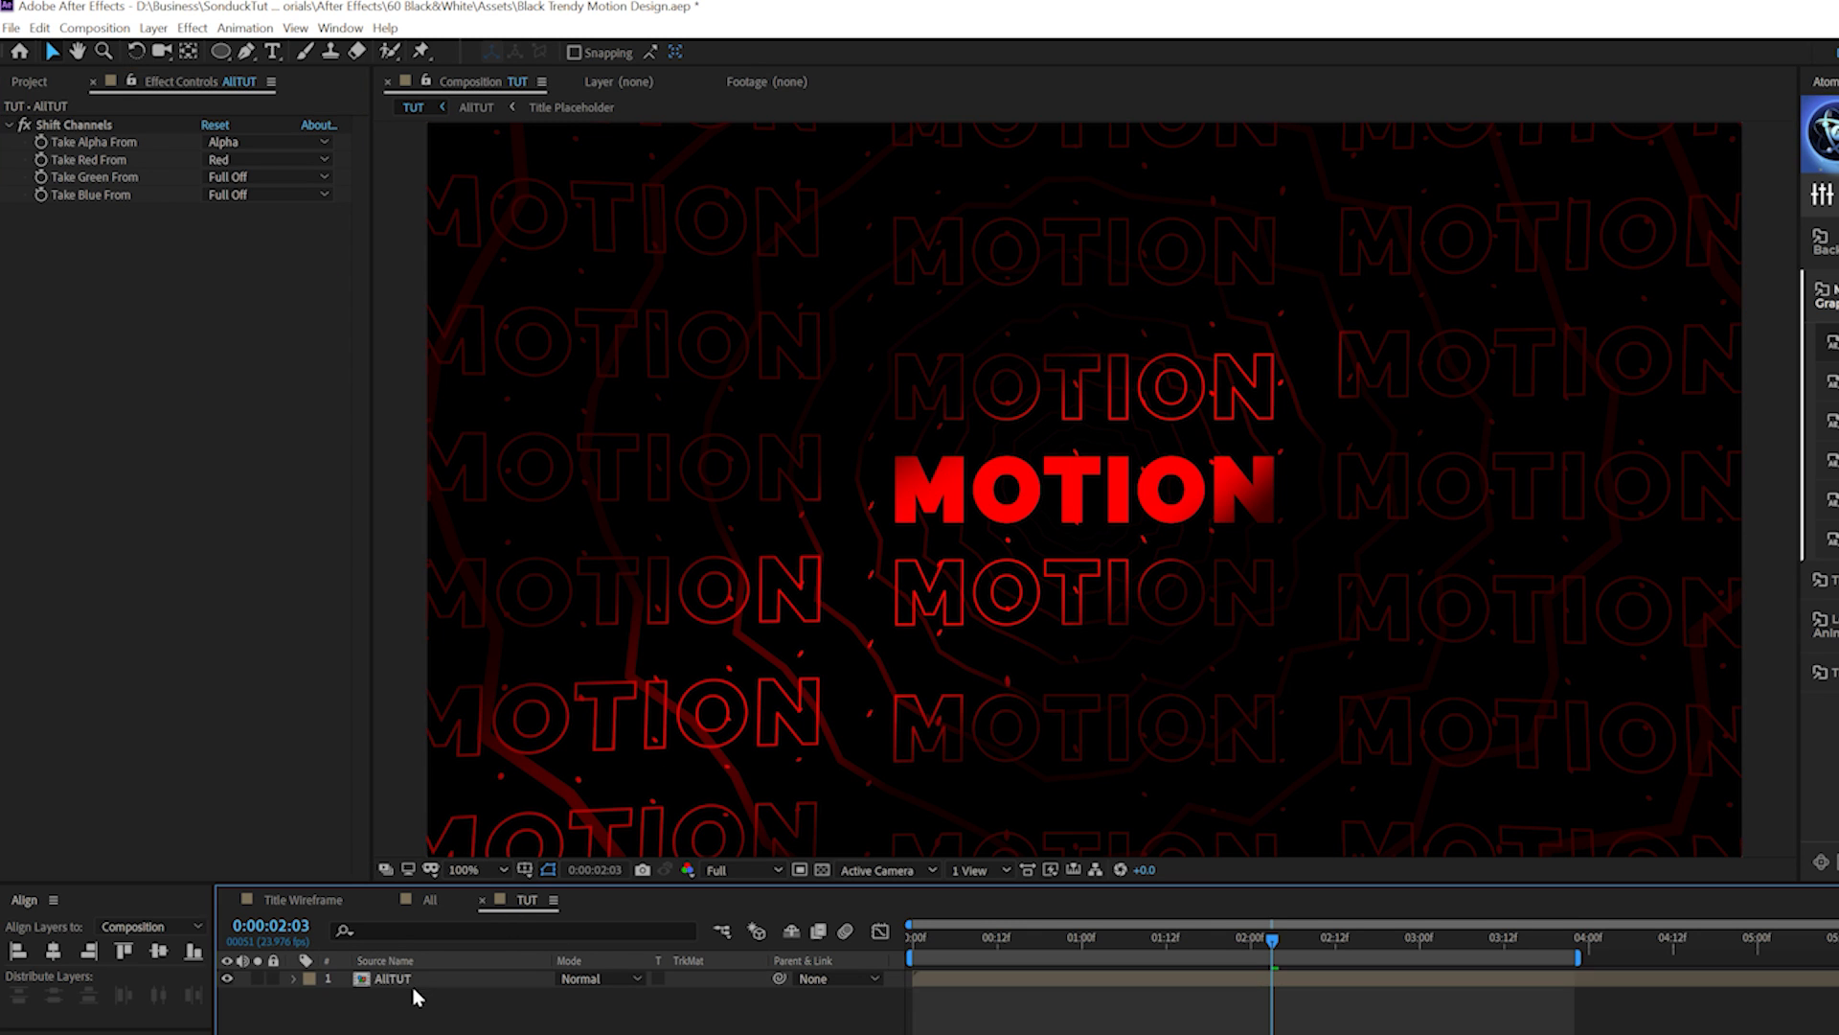
# Step: Duplicate the red AllTUT layer and make the copy green-only, with red set to Full Off and green taken from Green
pyautogui.click(39, 29)
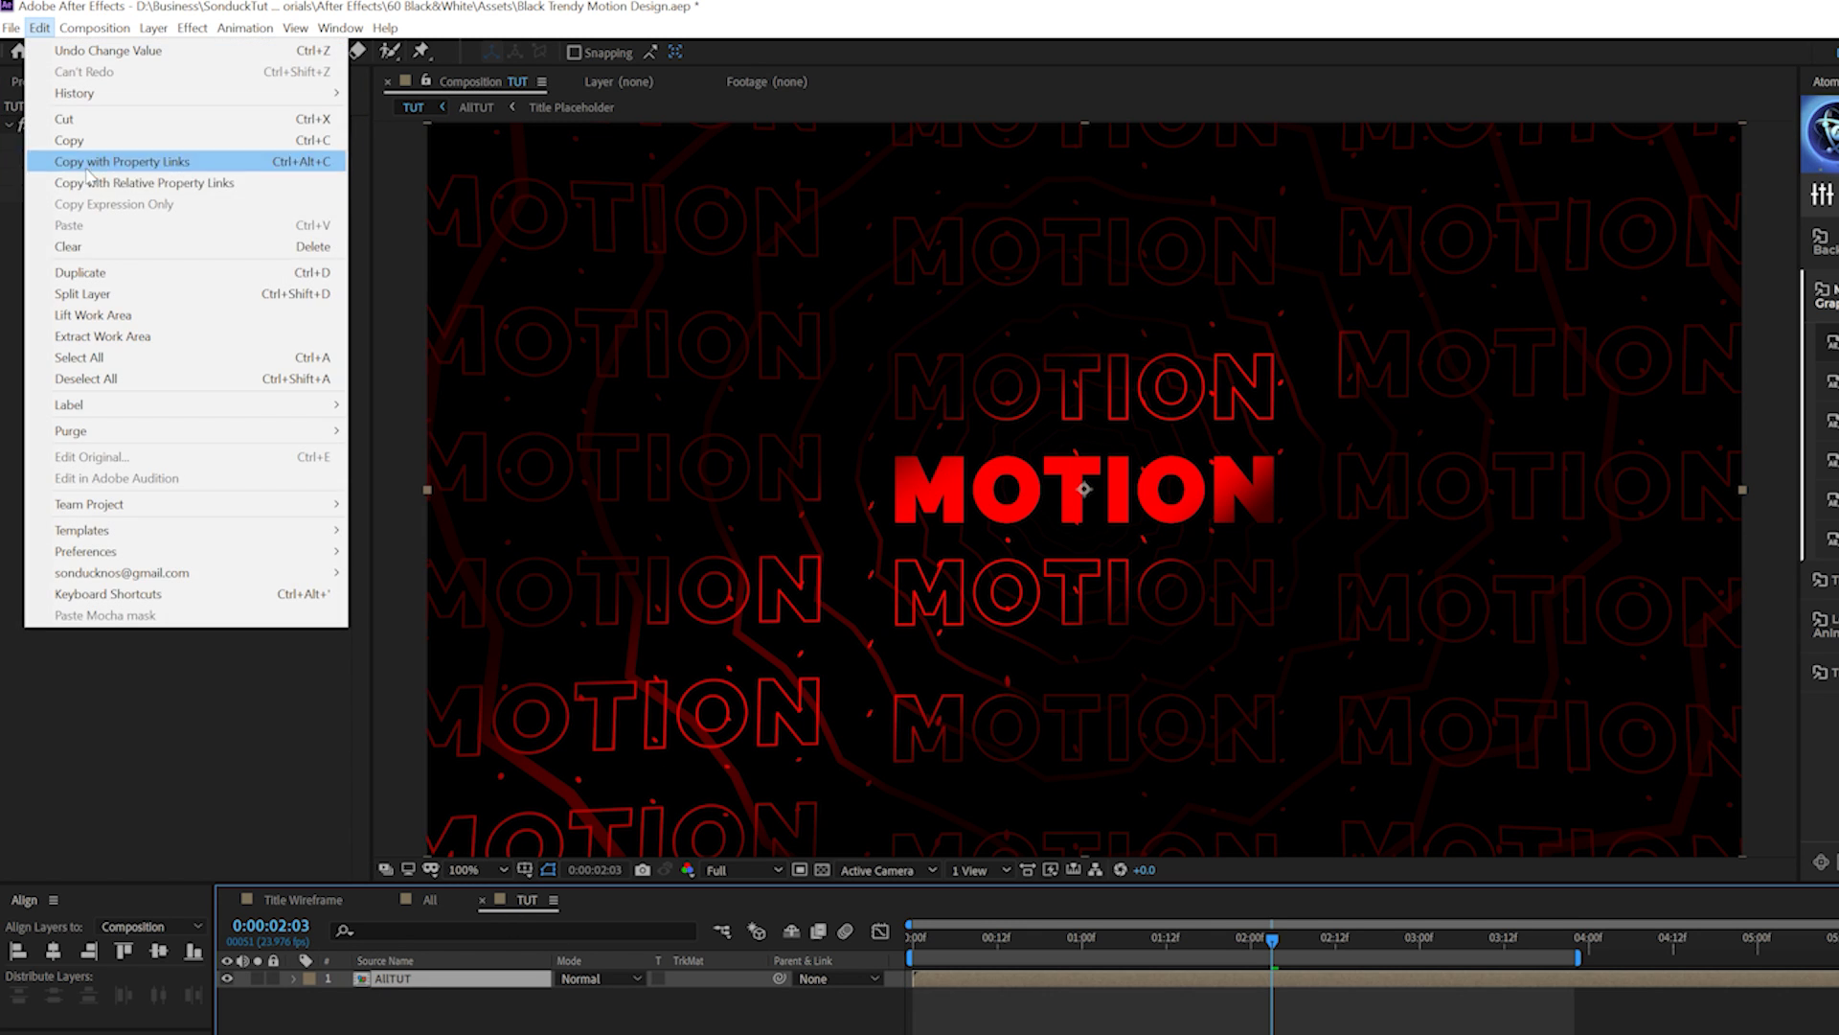
pyautogui.click(113, 268)
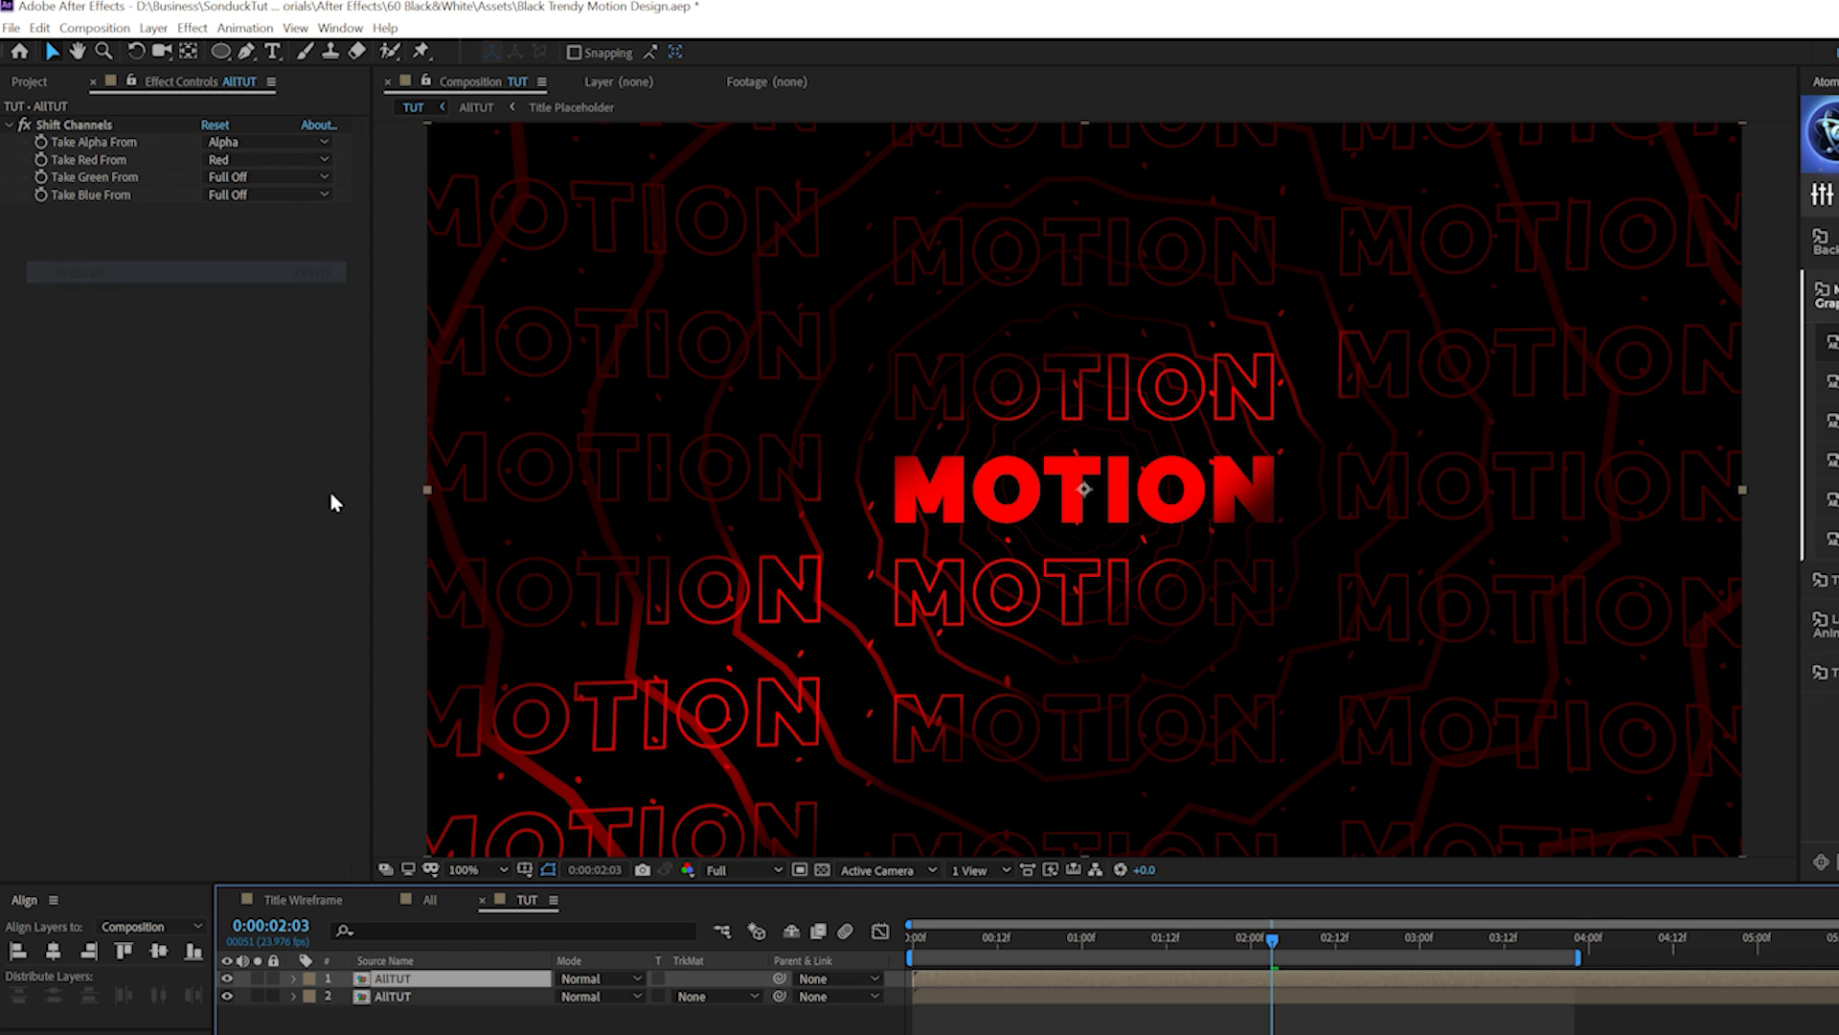
pyautogui.click(224, 163)
pyautogui.click(254, 371)
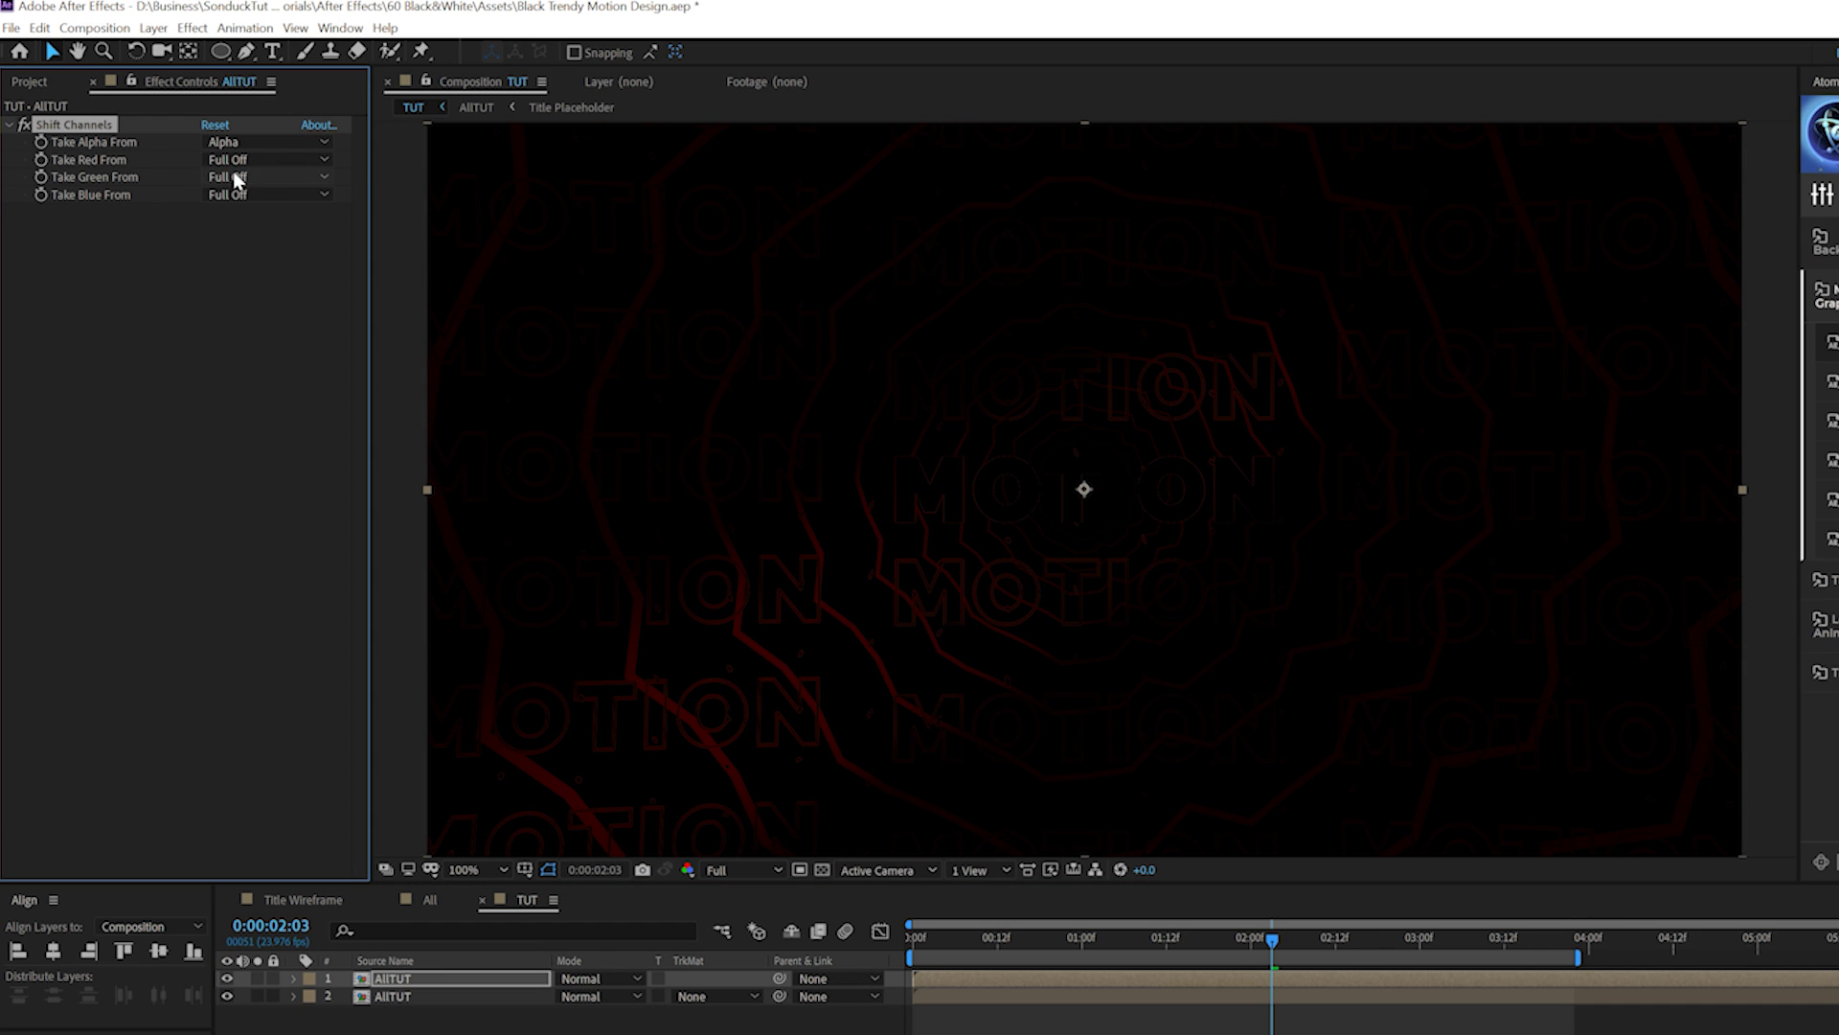
pyautogui.click(237, 180)
pyautogui.click(244, 242)
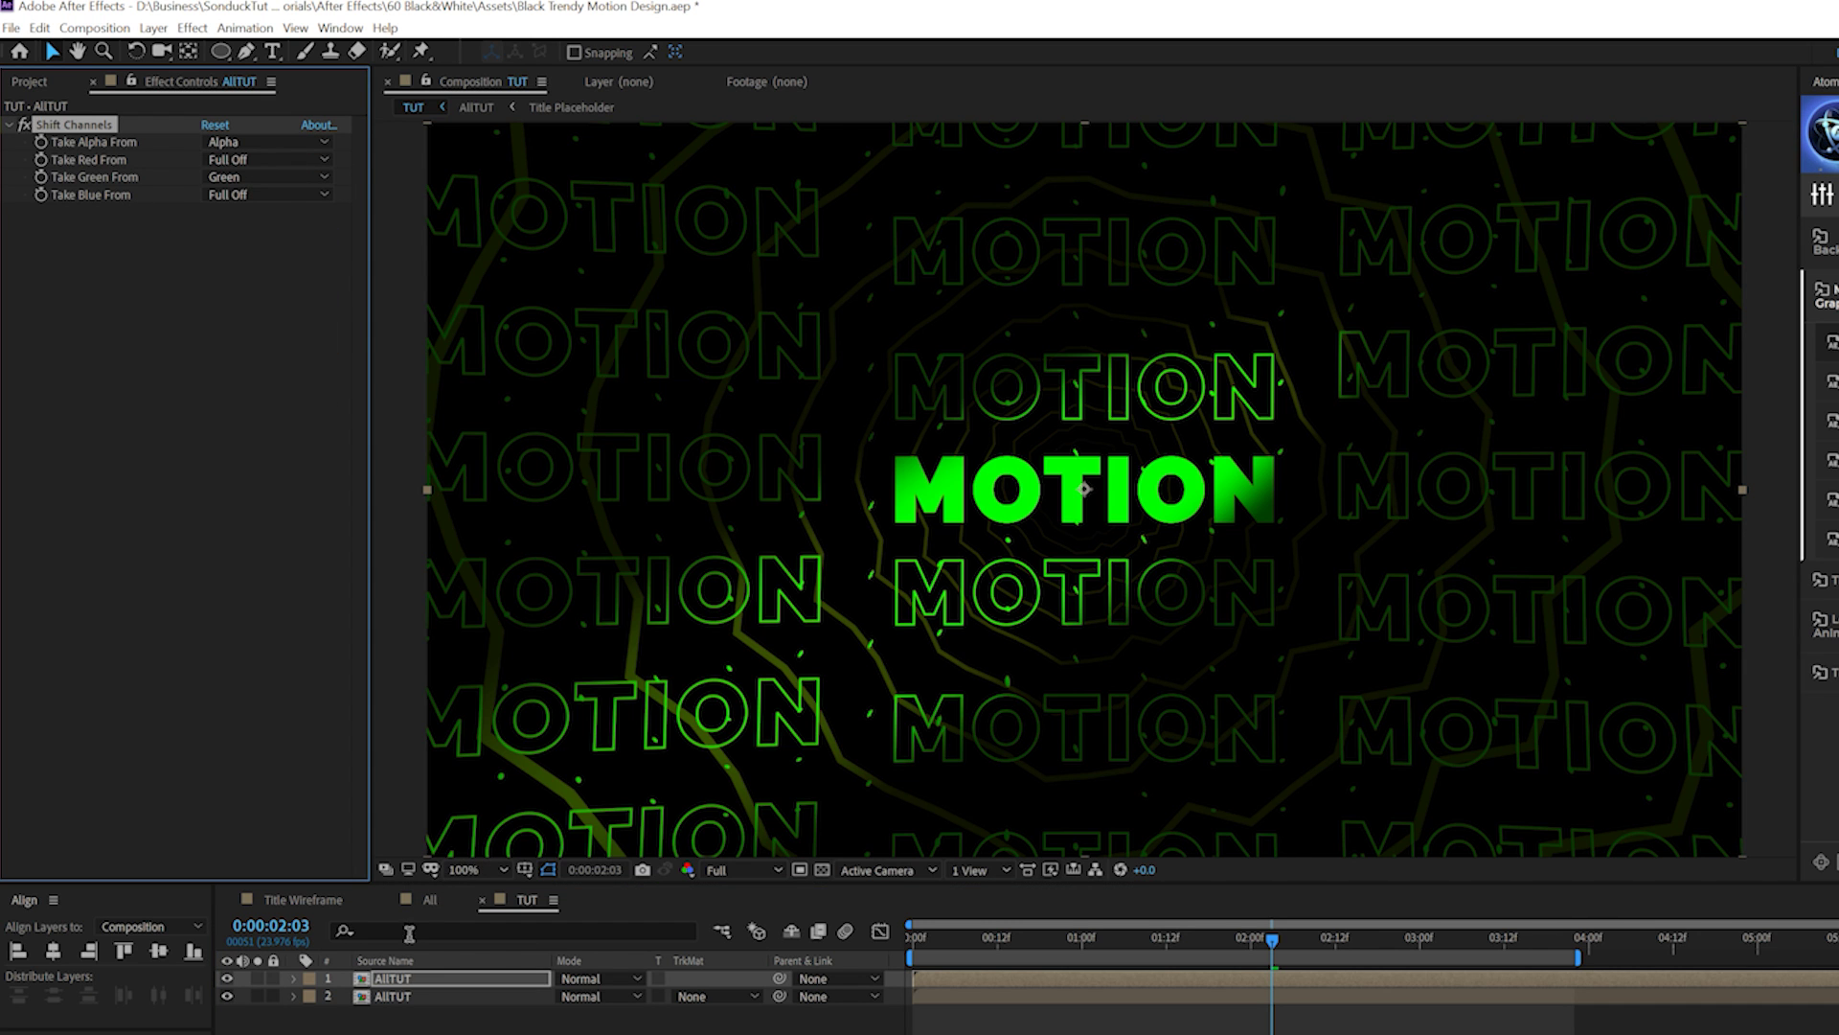
# Step: Duplicate the green AllTUT layer and make the copy blue-only, with green set to Full Off and blue taken from Blue
pyautogui.click(376, 984)
pyautogui.hotkey('ctrl', 'd')
pyautogui.click(234, 180)
pyautogui.click(251, 385)
pyautogui.click(229, 195)
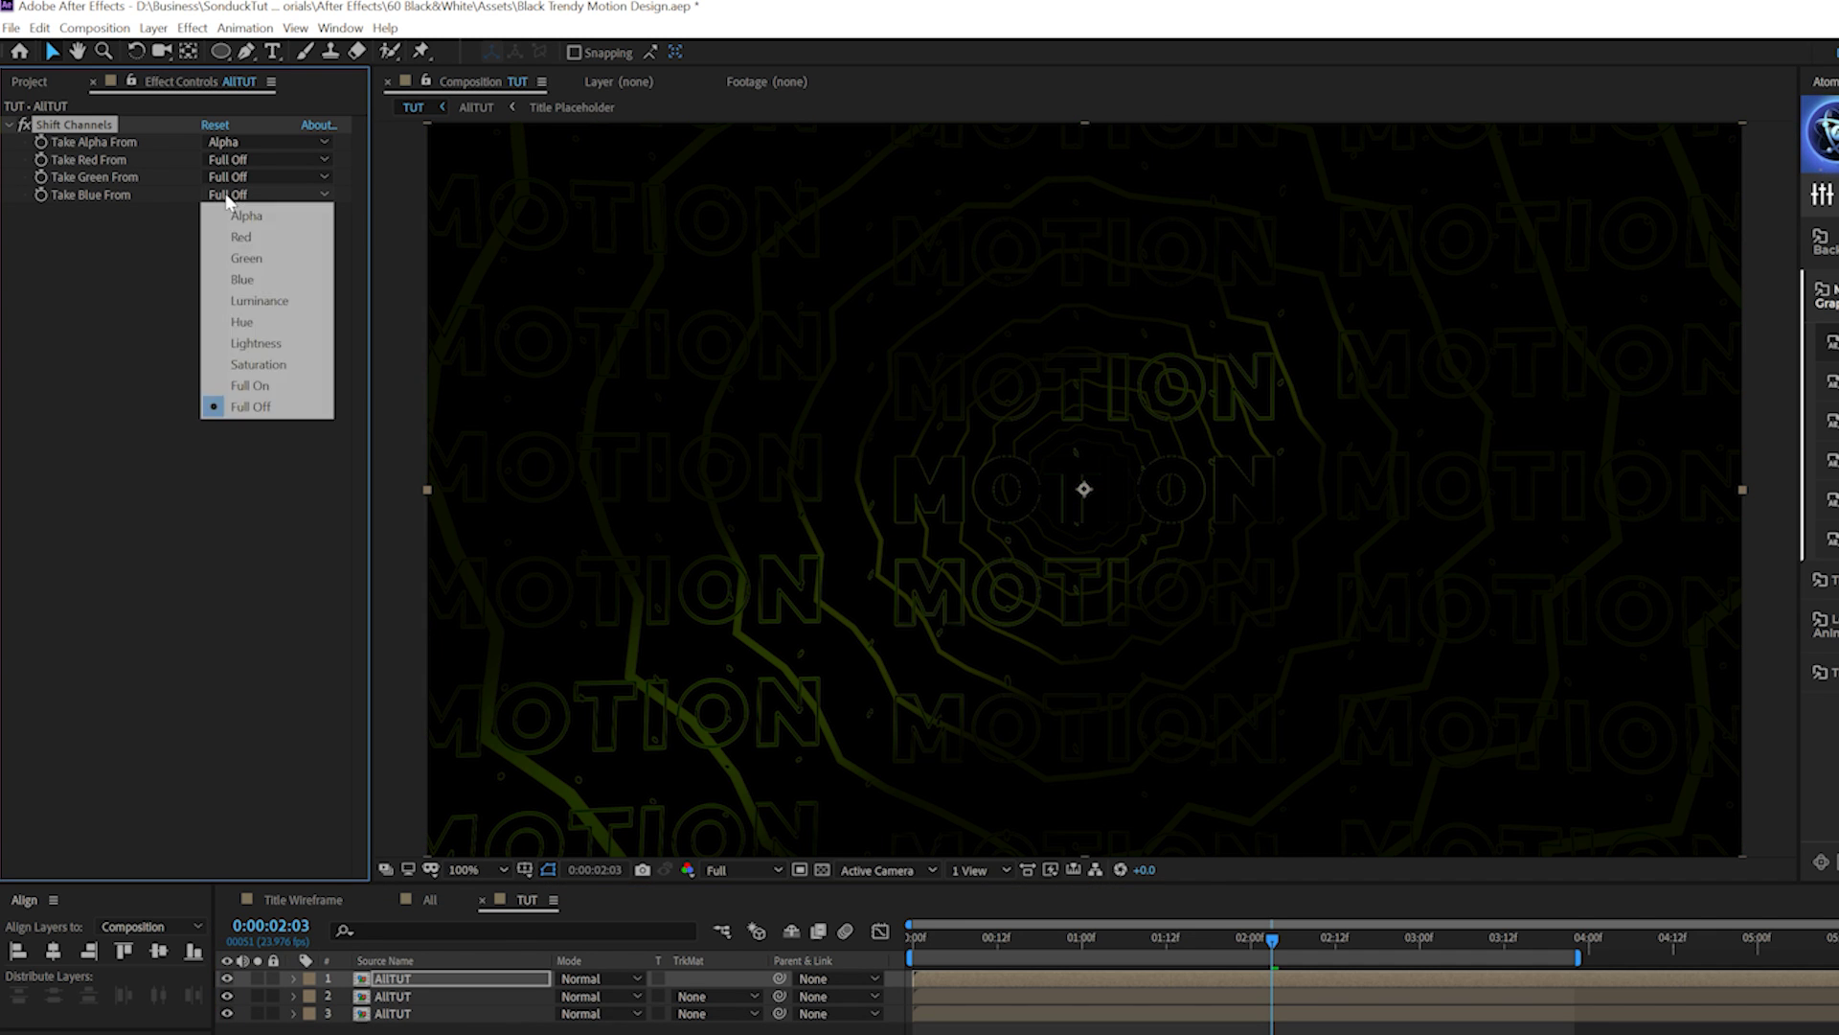
pyautogui.click(242, 278)
# Step: Set the blending mode of the blue and green AllTUT layers to Screen
pyautogui.click(394, 982)
pyautogui.keyDown('shift'); pyautogui.click(413, 997); pyautogui.keyUp('shift')
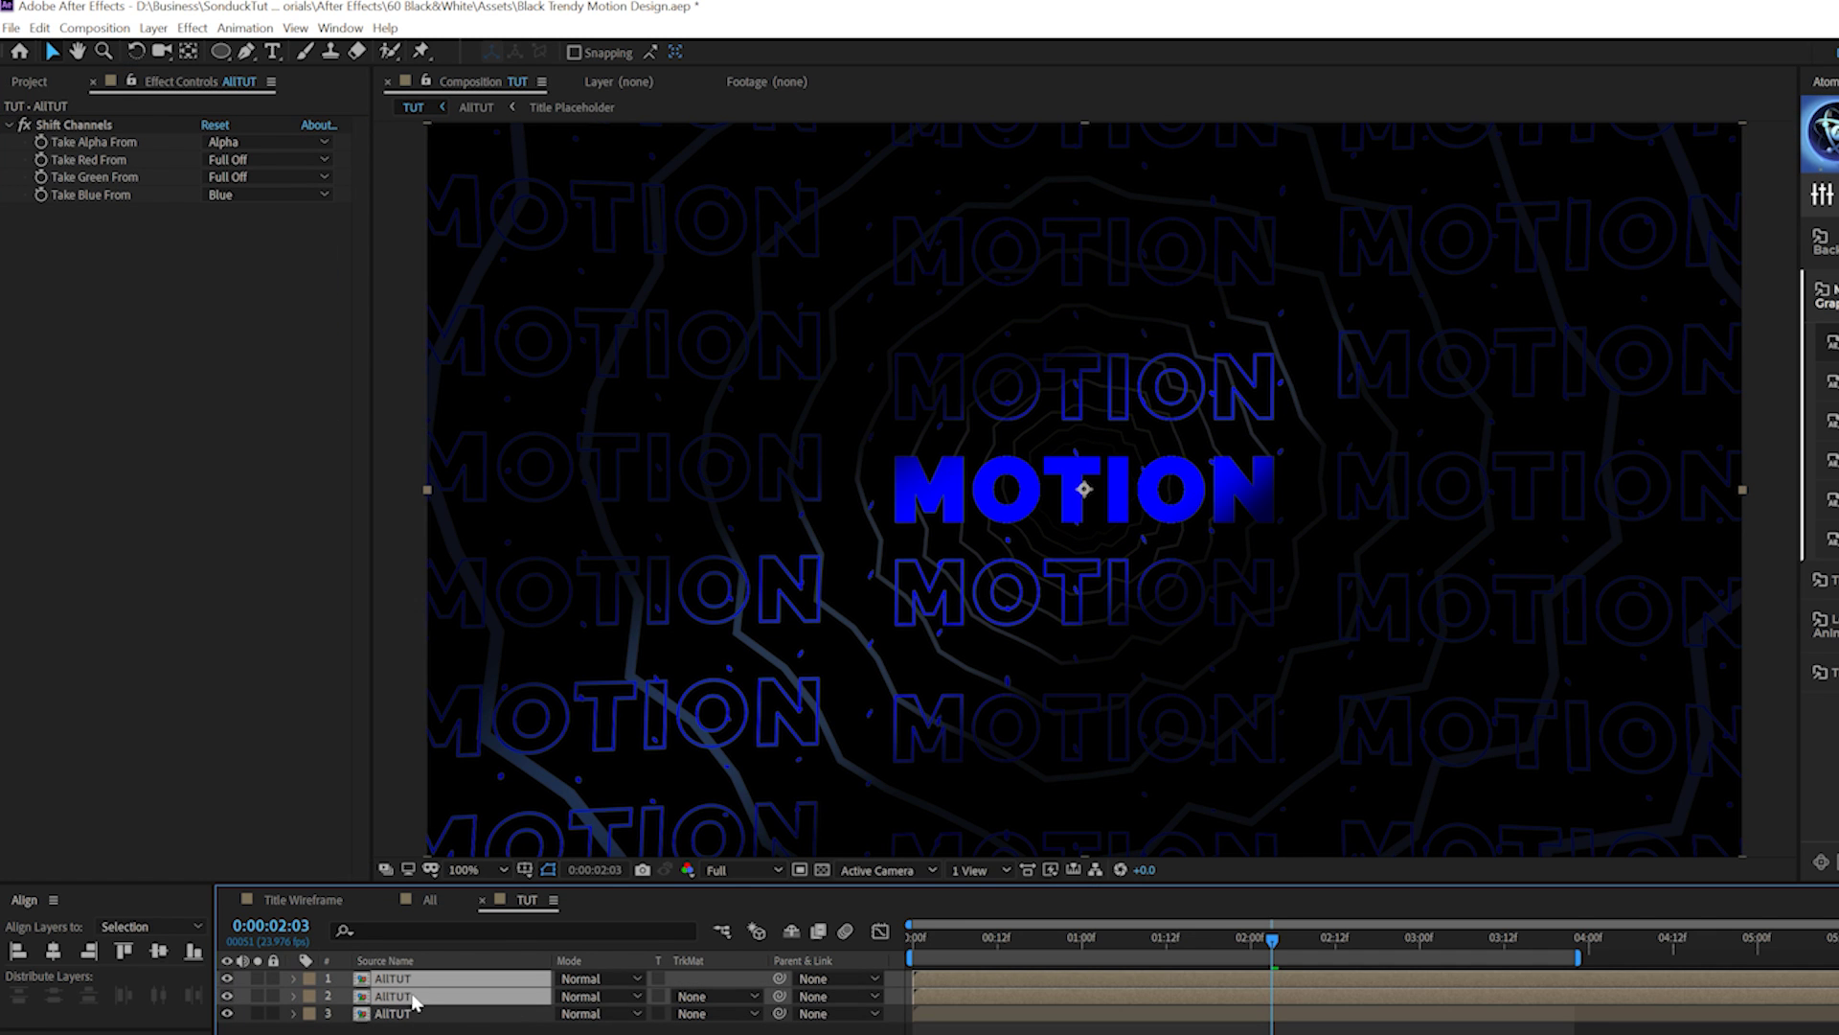
pyautogui.click(570, 999)
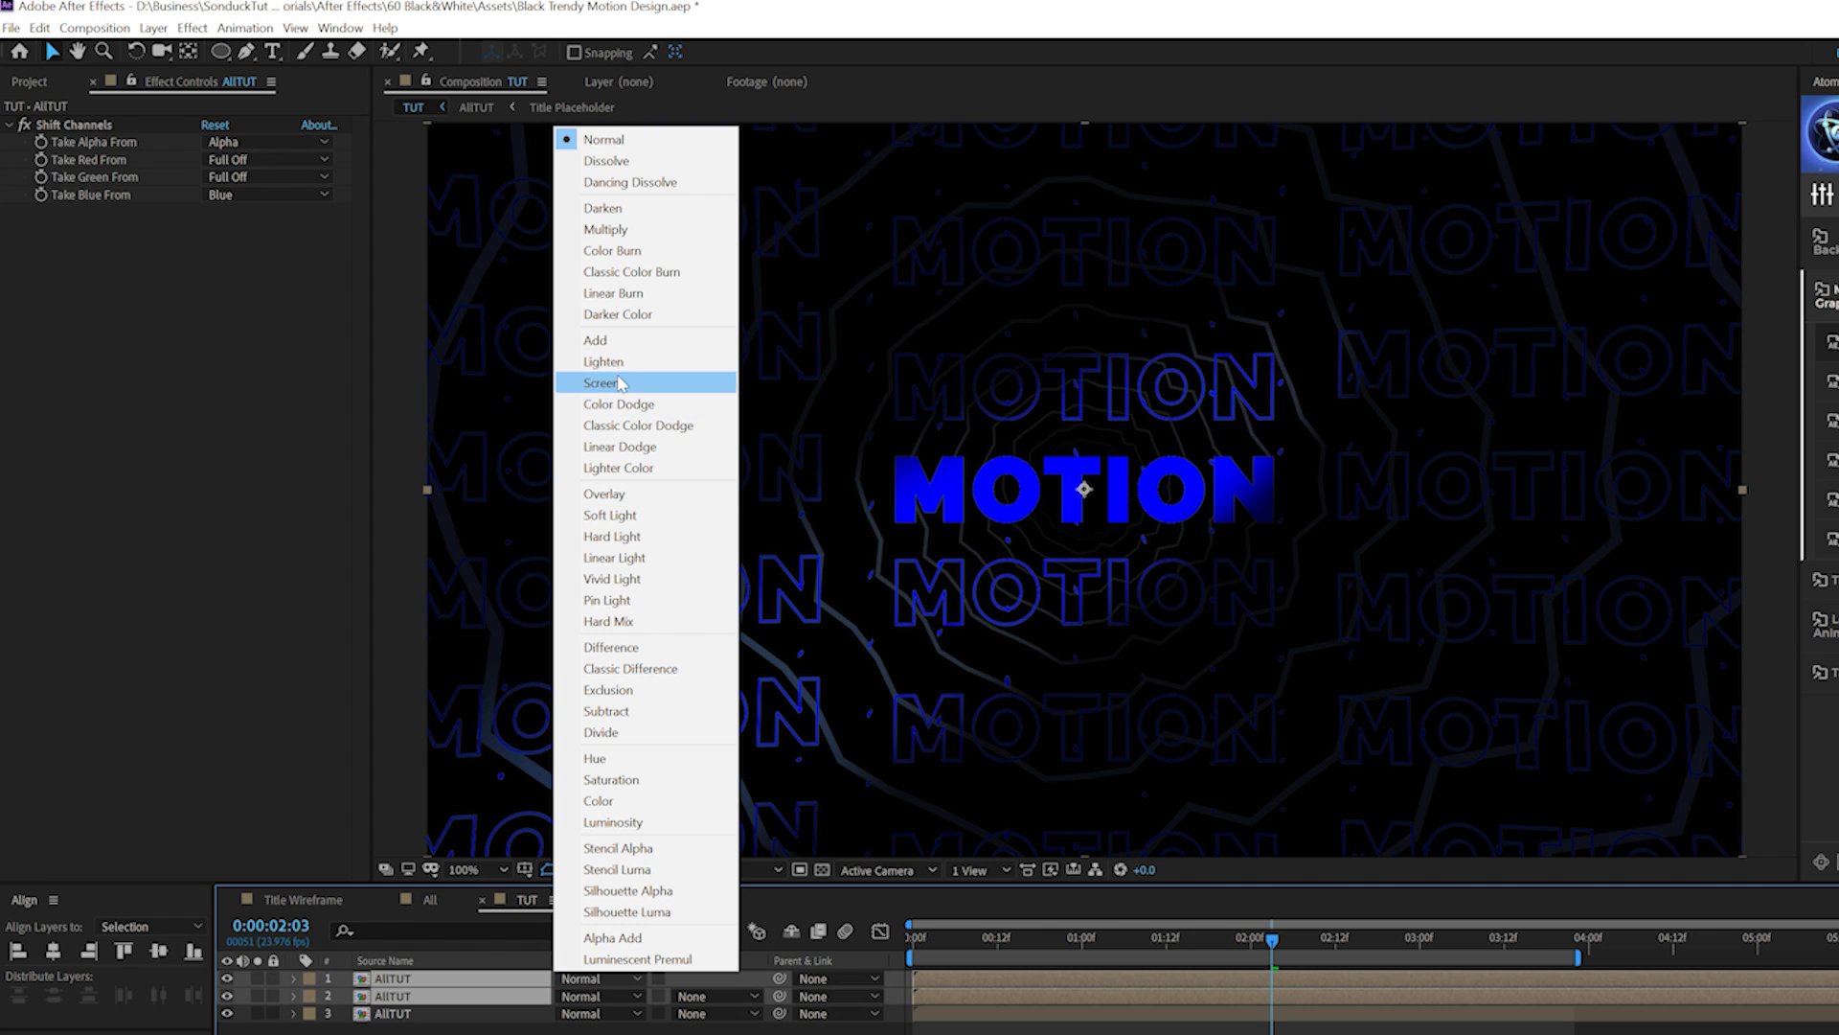
pyautogui.click(614, 382)
# Step: Give the bottom AllTUT layer's Position the expression wiggle(2,3), preview it, and strengthen it to wiggle(2,6)
pyautogui.click(400, 1015)
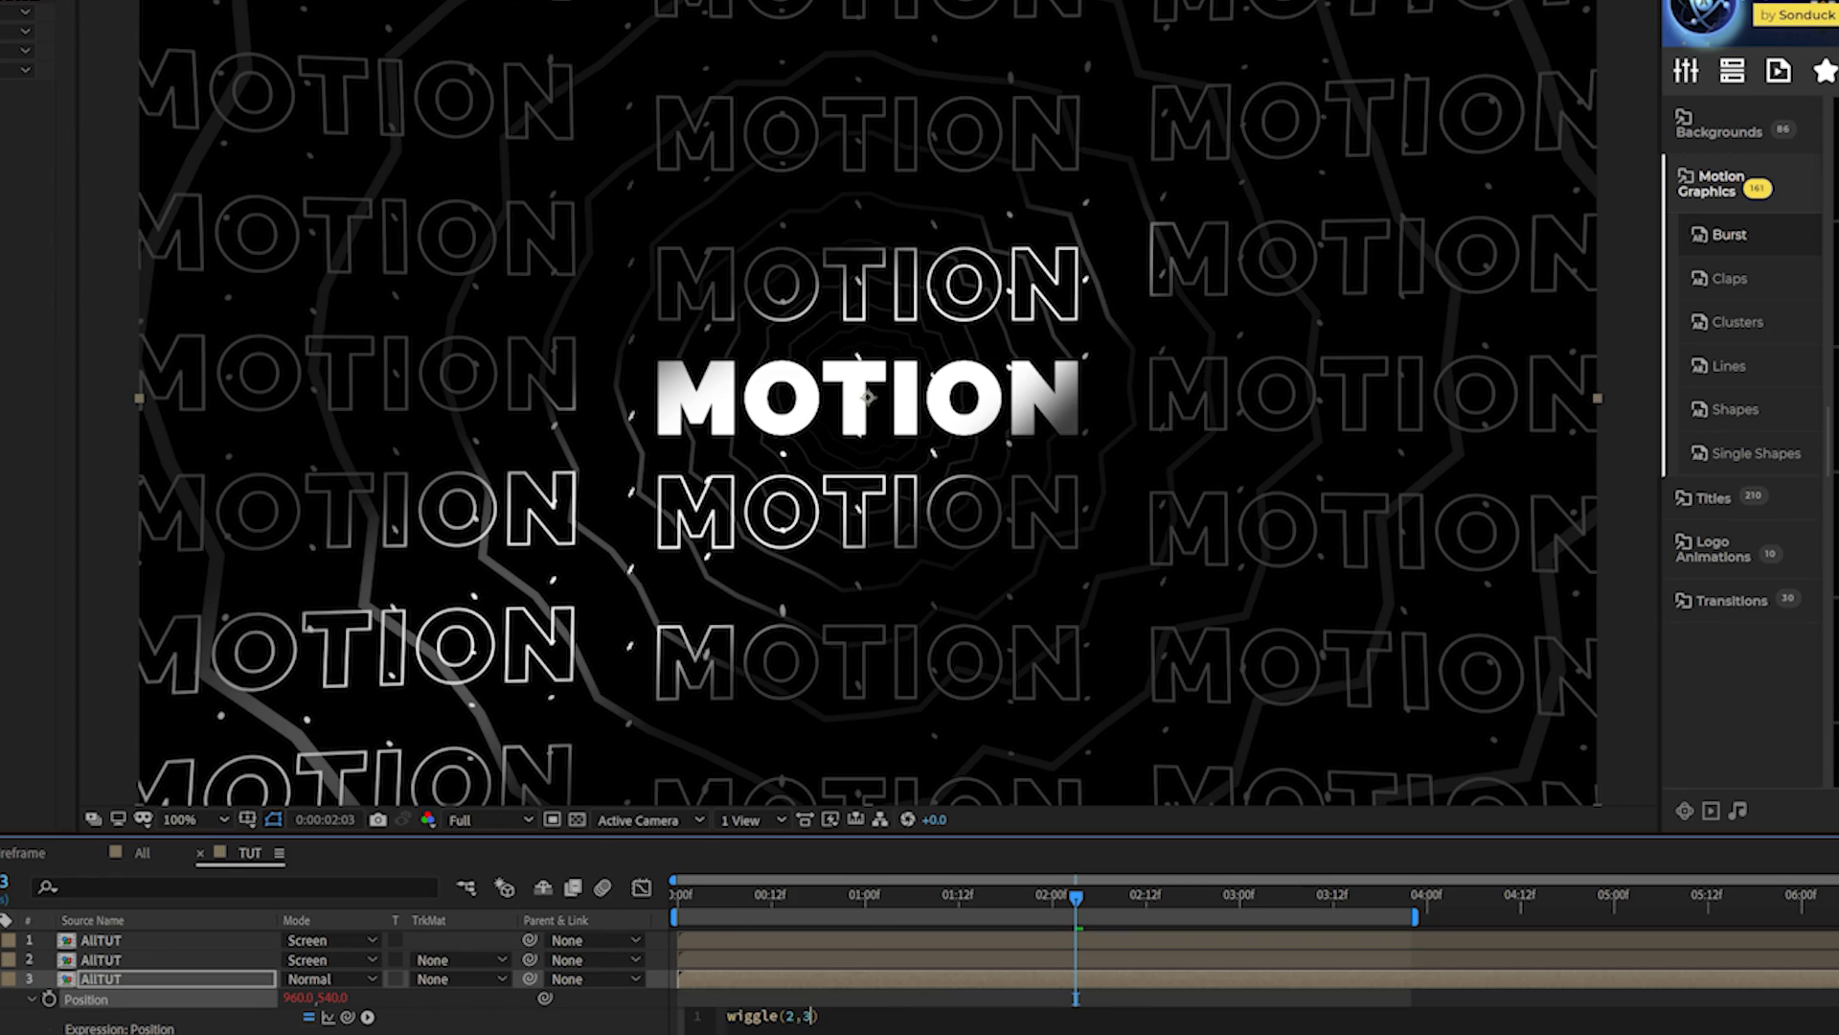
pyautogui.press('space')
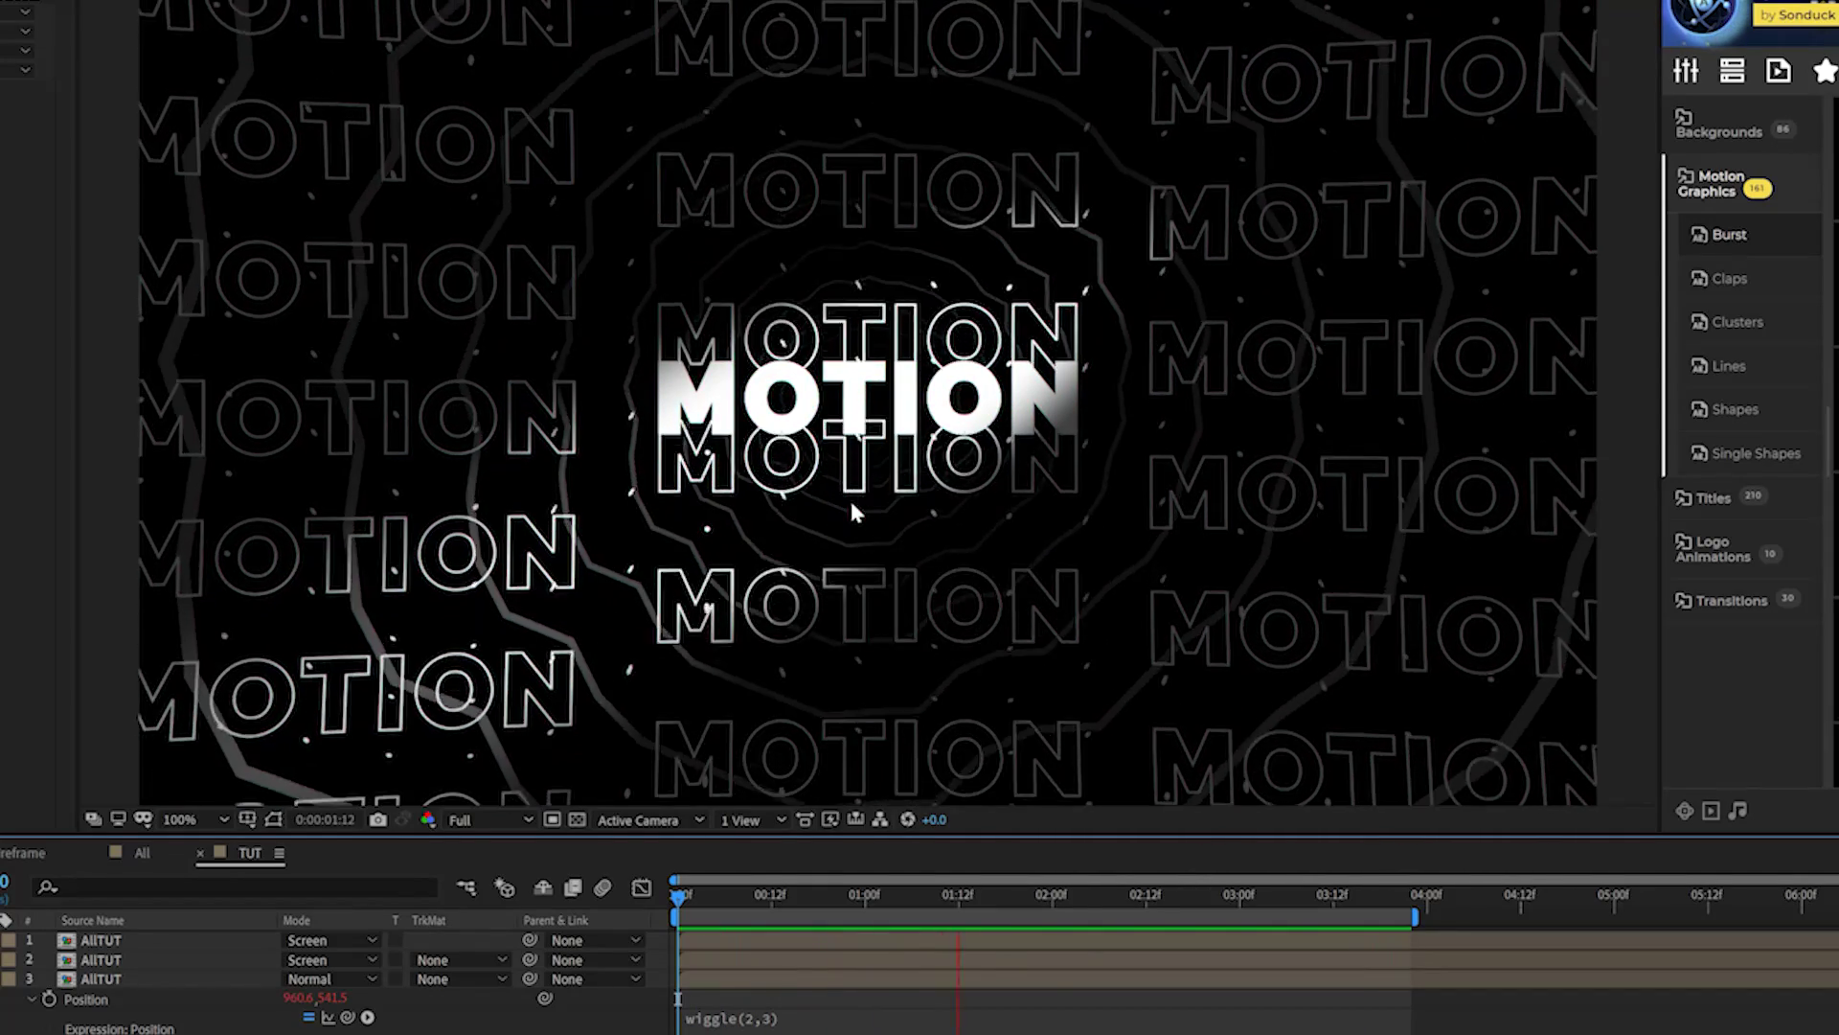
pyautogui.press('space')
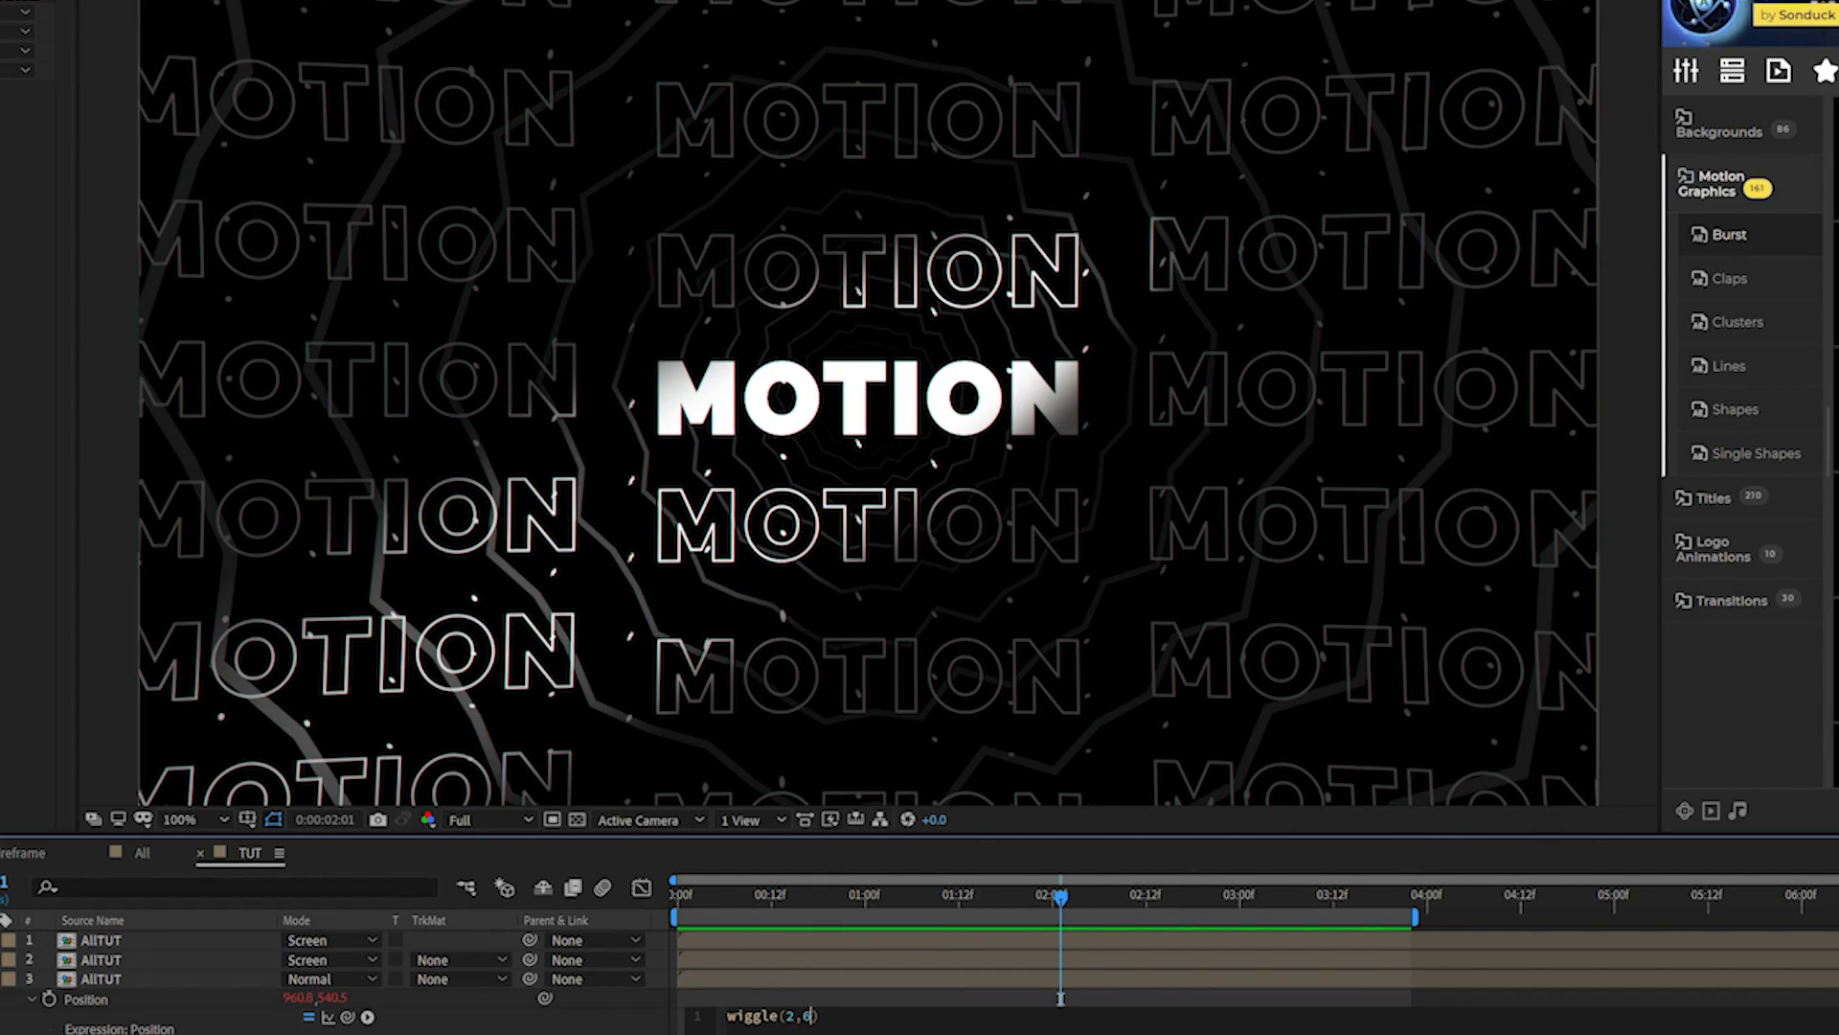
pyautogui.press('space')
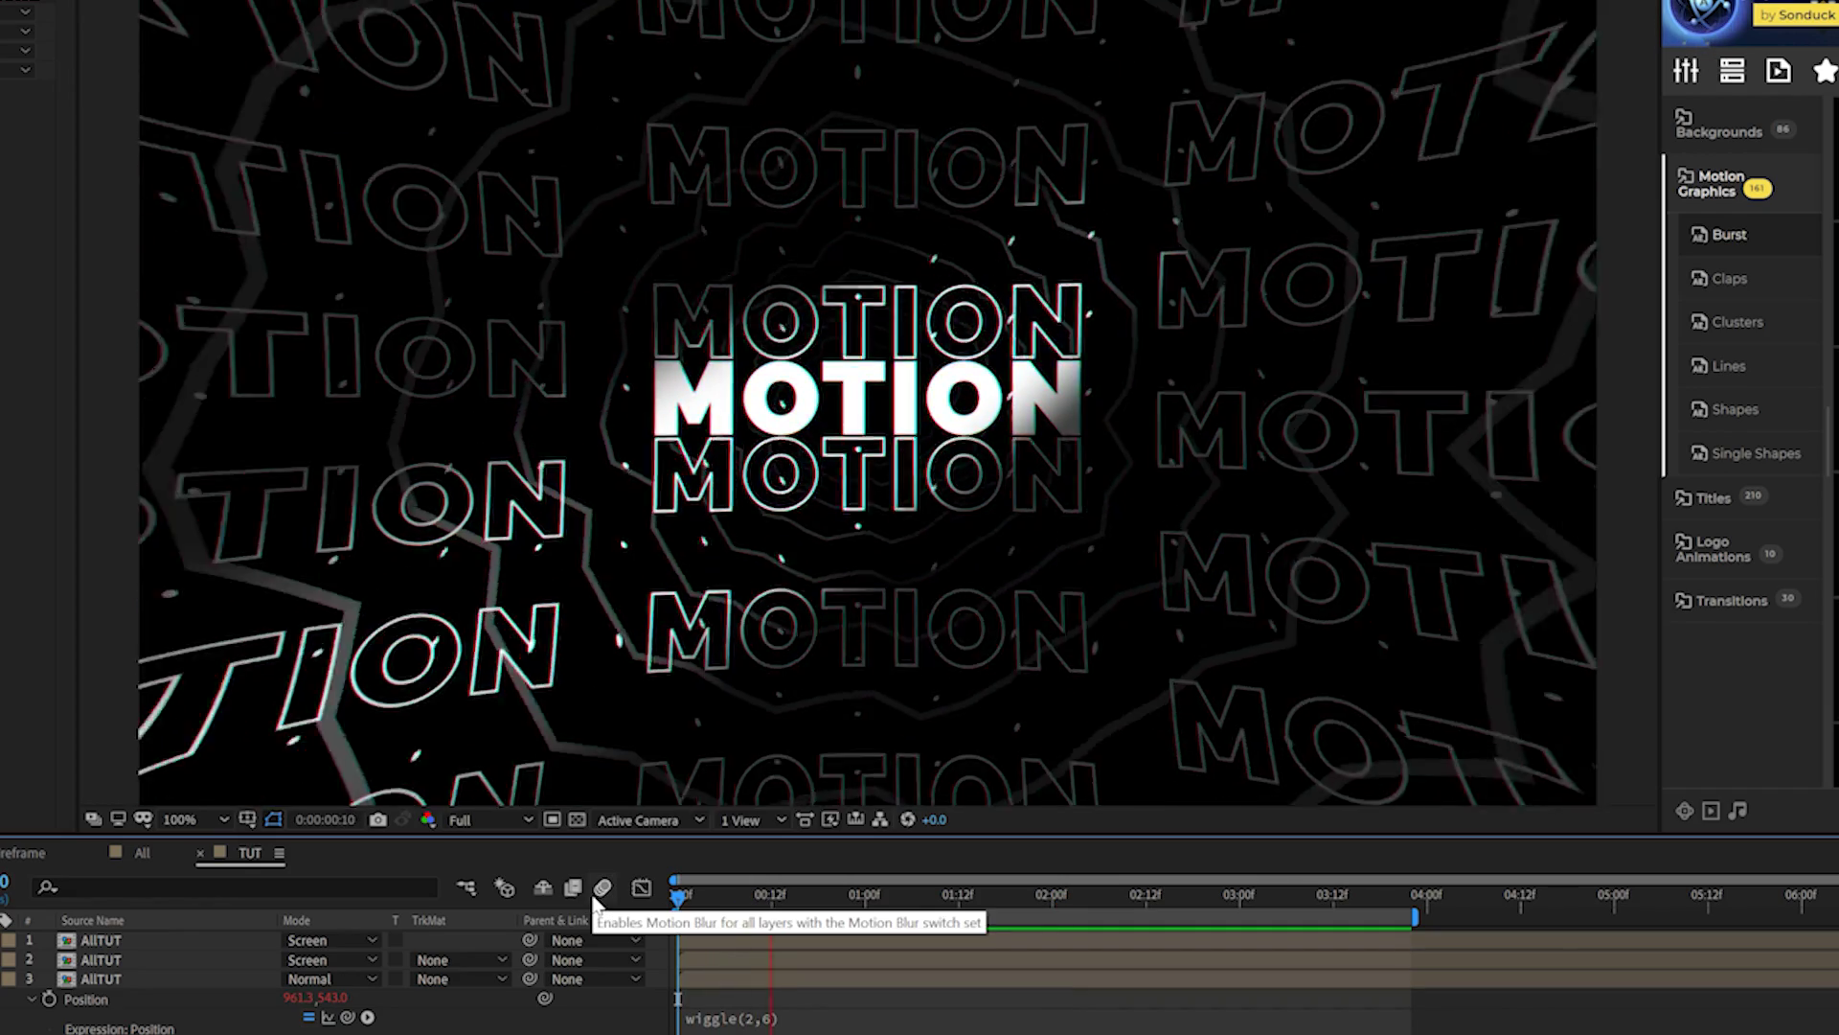